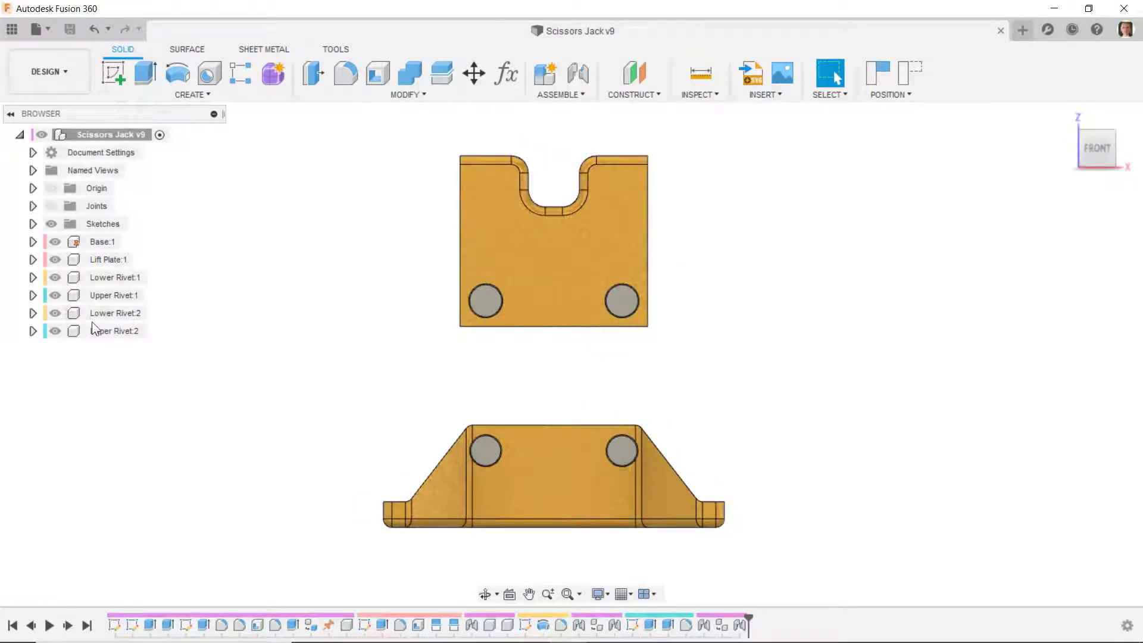
# - Hide the Base, Lift Plate and all four Lower and Upper Rivet components
pyautogui.click(55, 242)
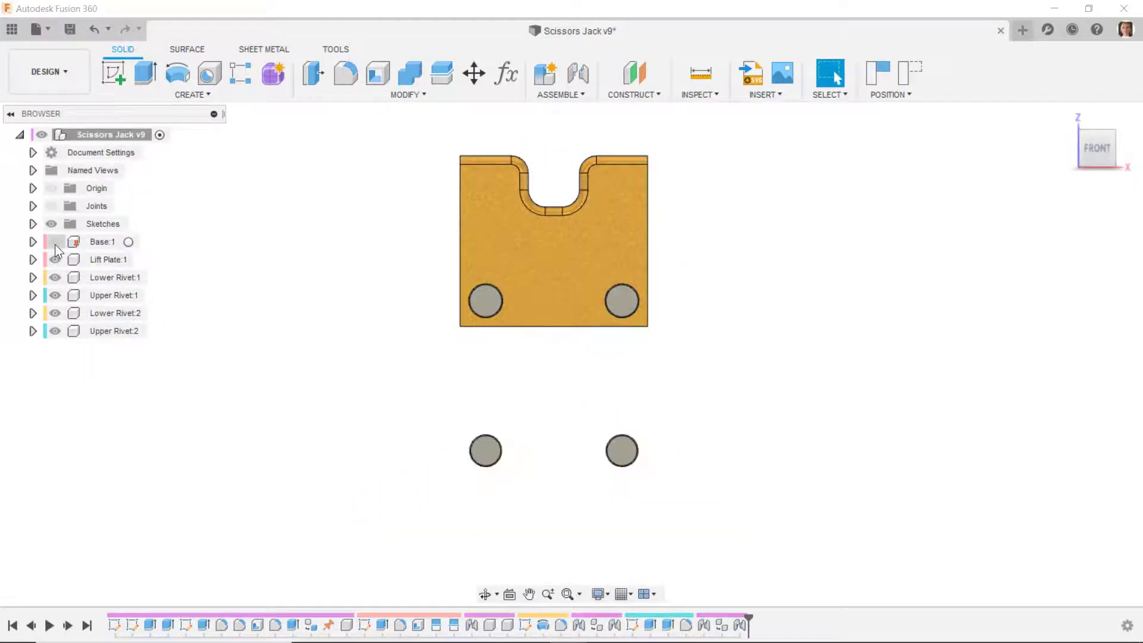
pyautogui.click(55, 259)
pyautogui.click(55, 278)
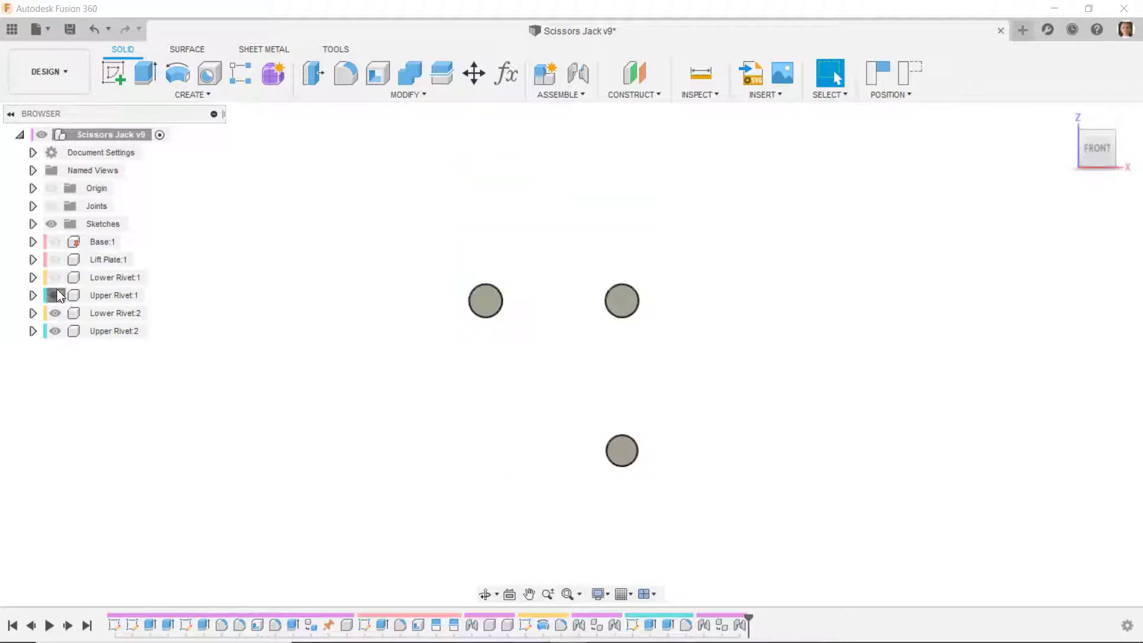
pyautogui.click(55, 295)
pyautogui.click(55, 313)
pyautogui.click(55, 331)
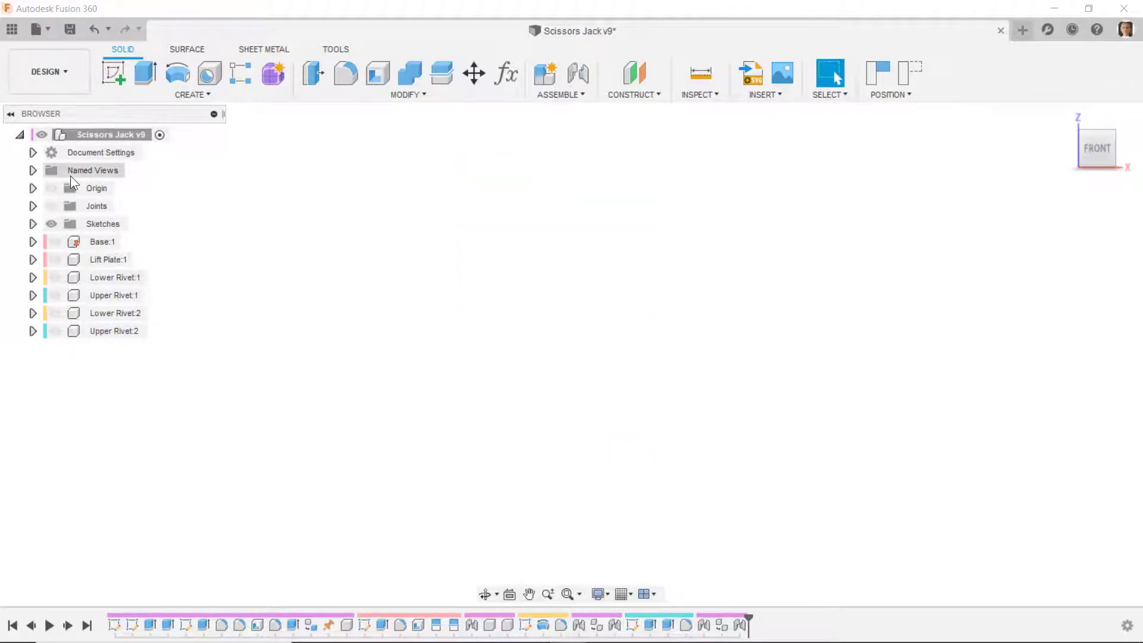
# - Create a new active internal component named Lower Left Arm in the top-level assembly
pyautogui.rightClick(85, 141)
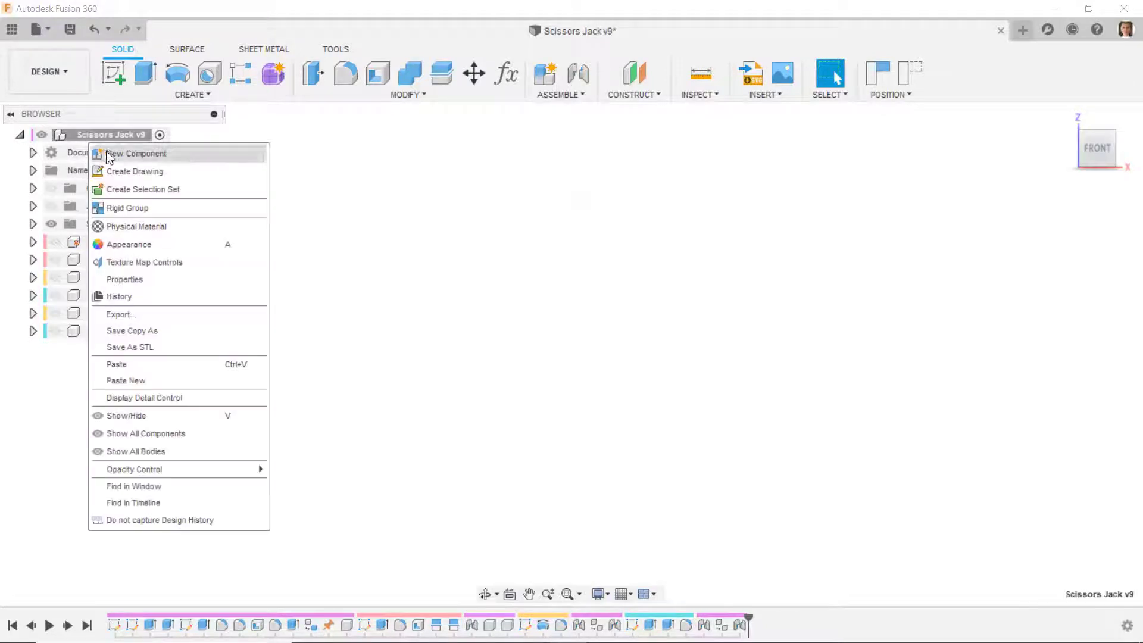
pyautogui.click(113, 153)
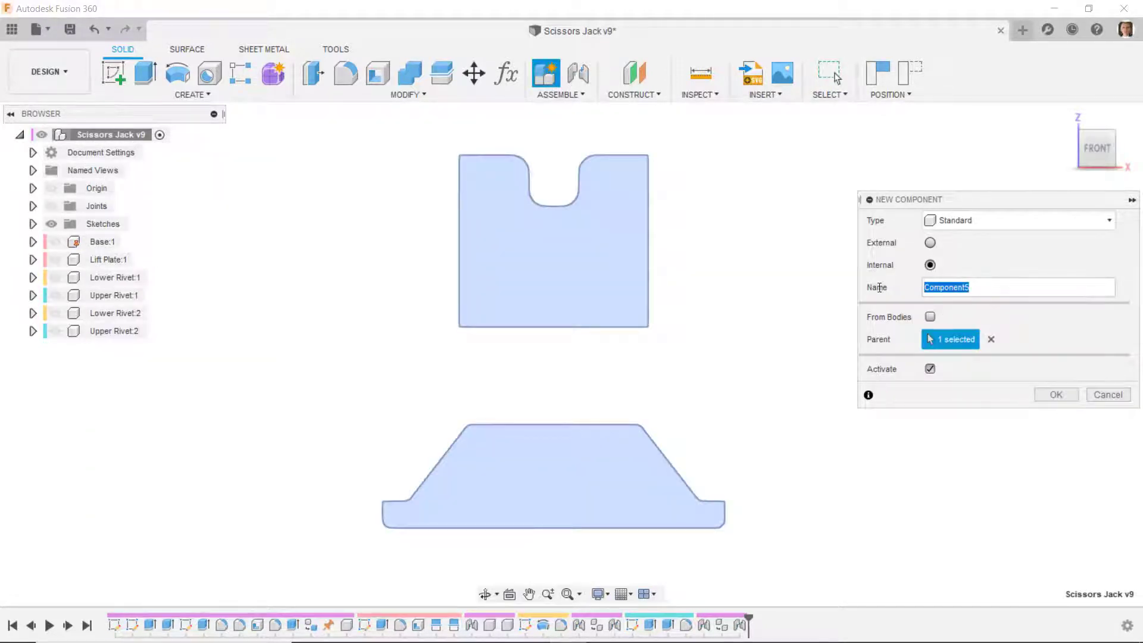
pyautogui.write('Lower Left Arm')
pyautogui.press('Return')
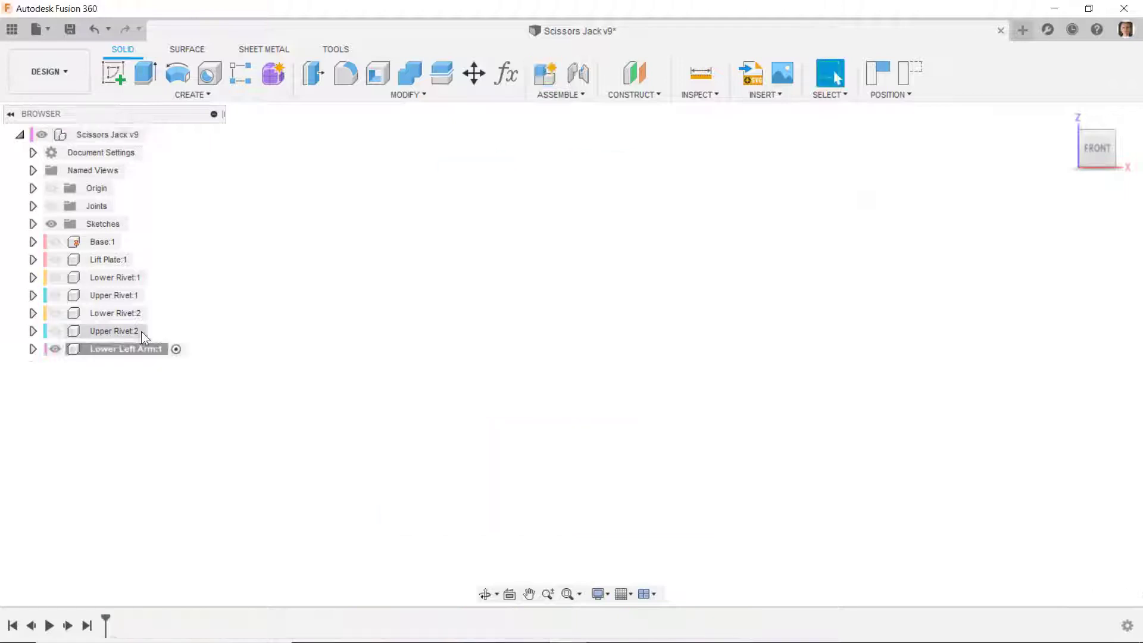
# - Show the Lower Left Arm's origin and start a sketch on its XZ plane, capturing the current component positions
pyautogui.click(33, 349)
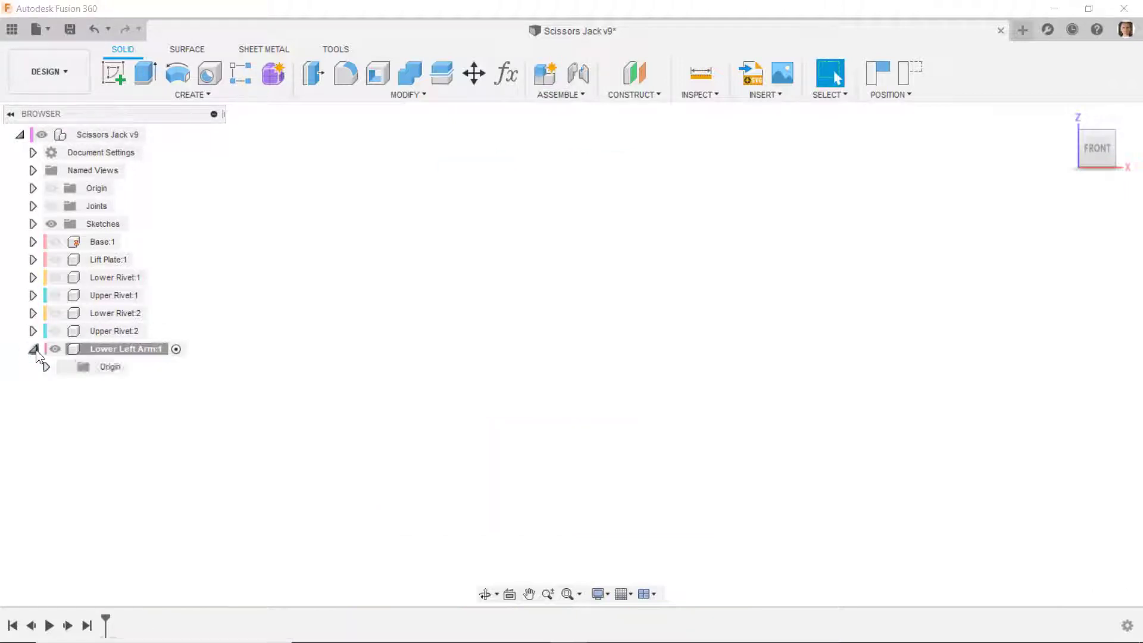
pyautogui.click(64, 367)
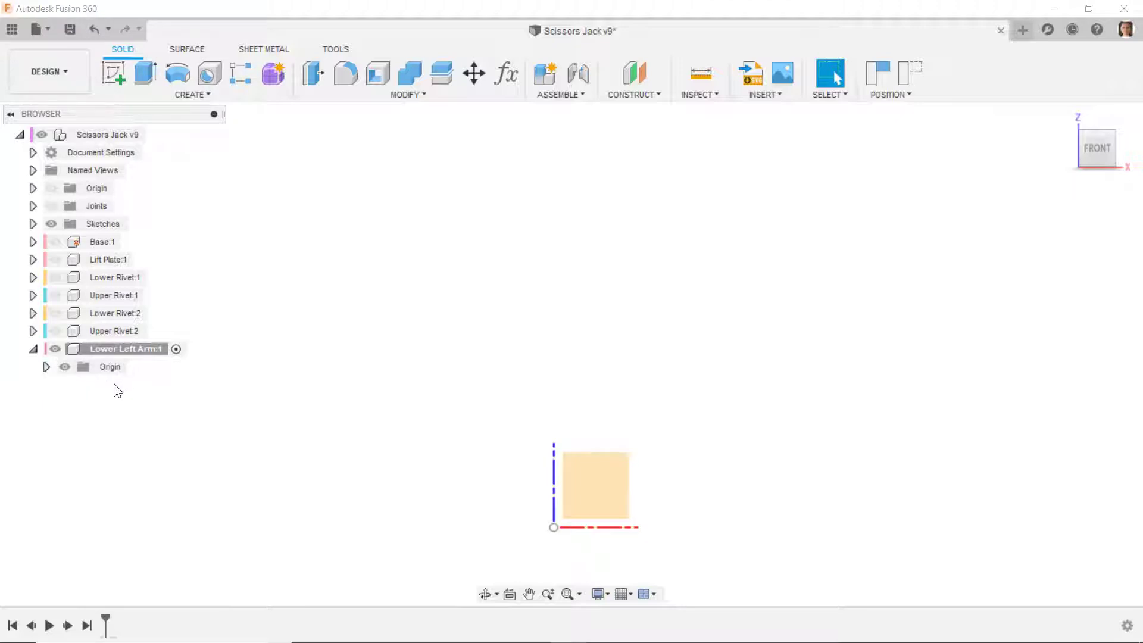
pyautogui.click(111, 76)
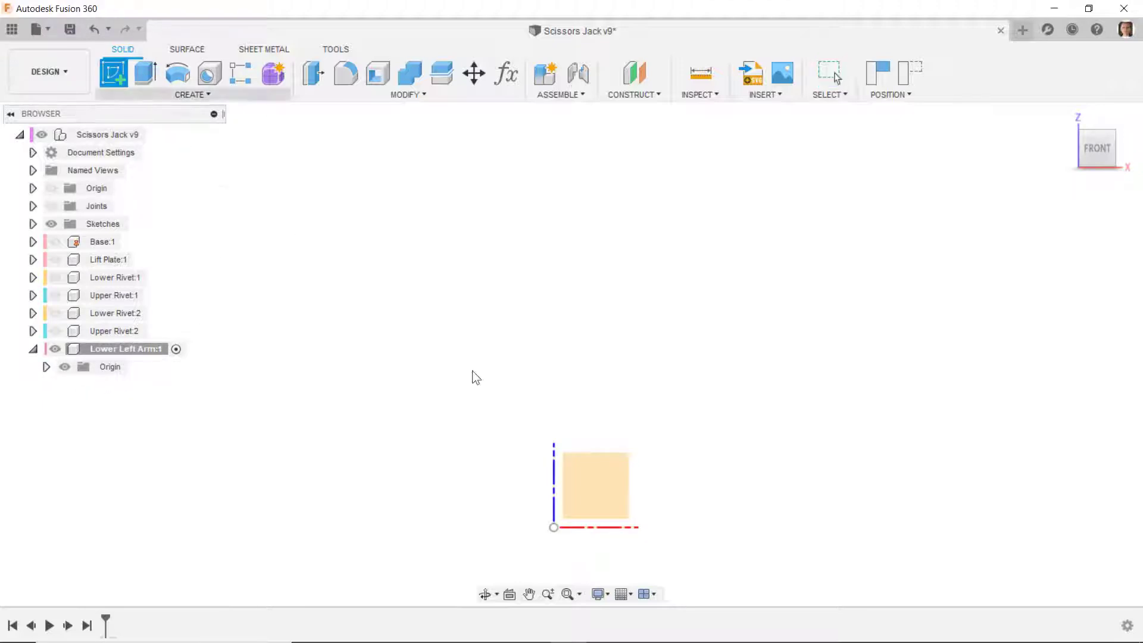
pyautogui.click(602, 480)
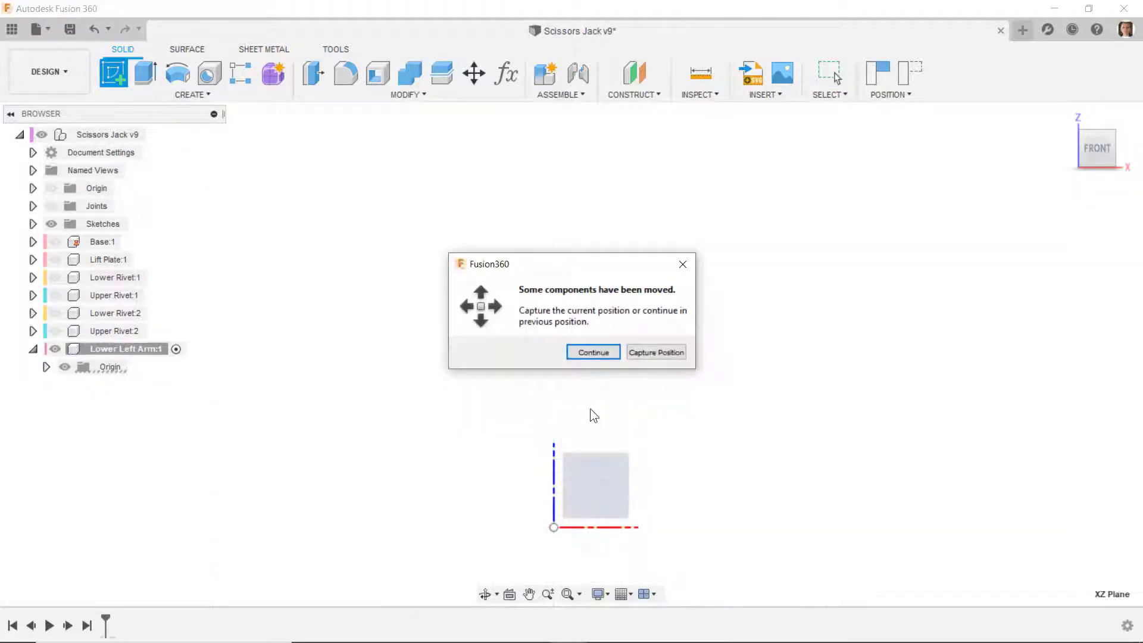
pyautogui.click(642, 356)
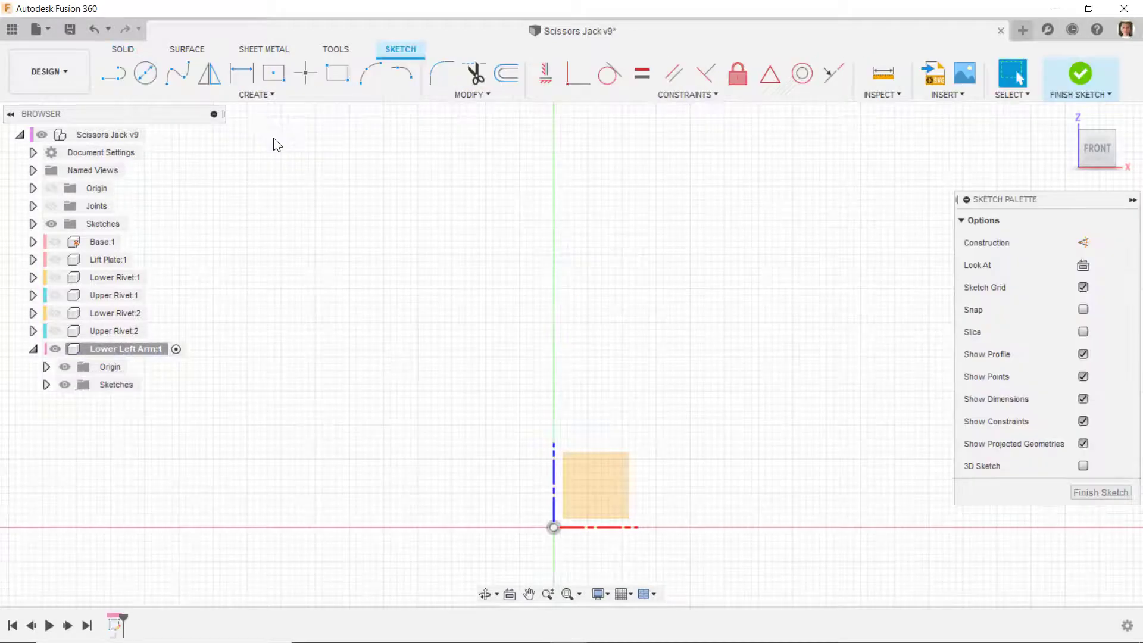
# - Sketch a two-point rectangle about 4.08 in long from the origin, extending along positive X and below the axis
pyautogui.click(335, 74)
pyautogui.click(554, 528)
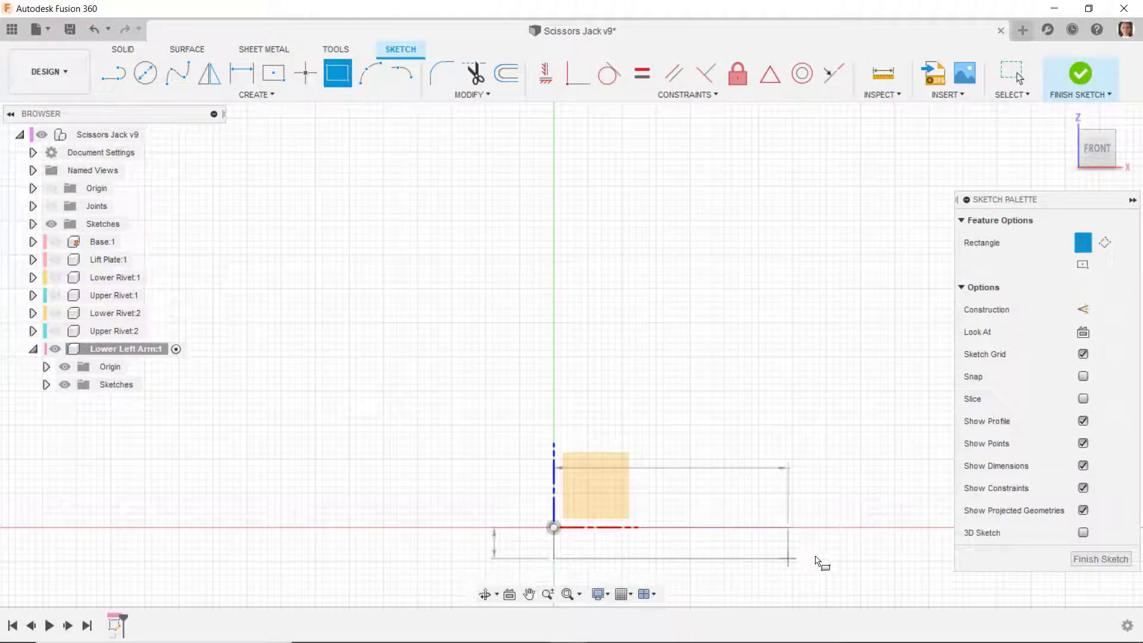
pyautogui.click(833, 559)
pyautogui.scroll(-3, 679, 420)
pyautogui.scroll(5, 757, 518)
# - Dimension the rectangle's bottom edge to a length of 6 in
pyautogui.press('d')
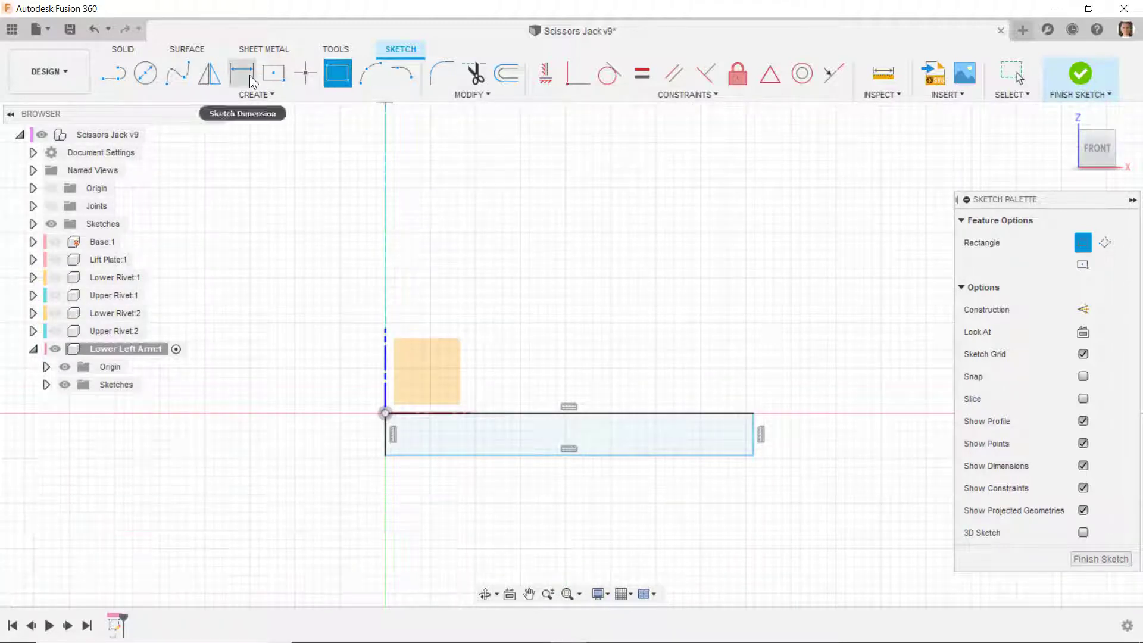
pyautogui.click(459, 455)
pyautogui.click(511, 490)
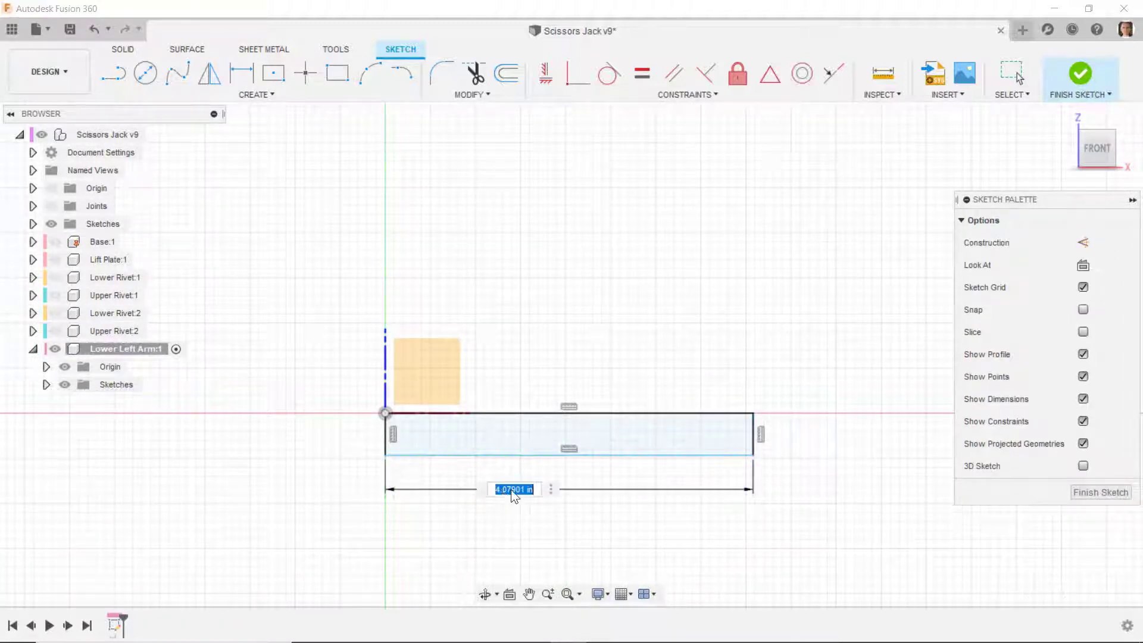
pyautogui.write('6')
pyautogui.press('Return')
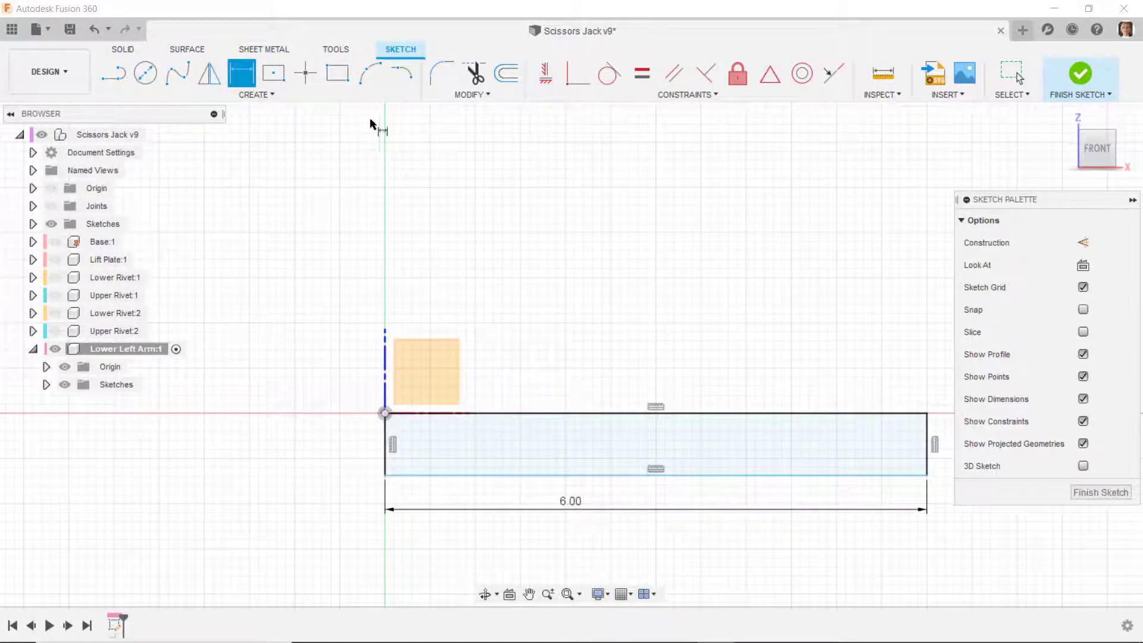
# - Draw a center point arc about the origin, about 0.69 in radius, from the rectangle's lower-left corner outward beyond its short side
pyautogui.click(246, 97)
pyautogui.moveTo(164, 147)
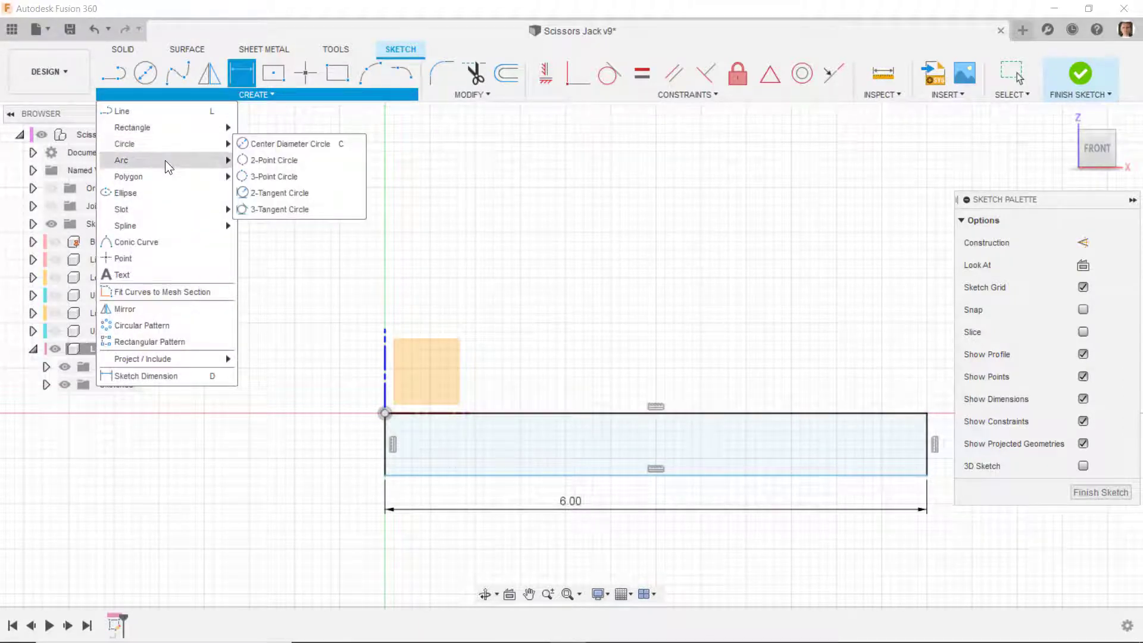
pyautogui.click(262, 176)
pyautogui.click(386, 414)
pyautogui.click(385, 475)
pyautogui.click(291, 471)
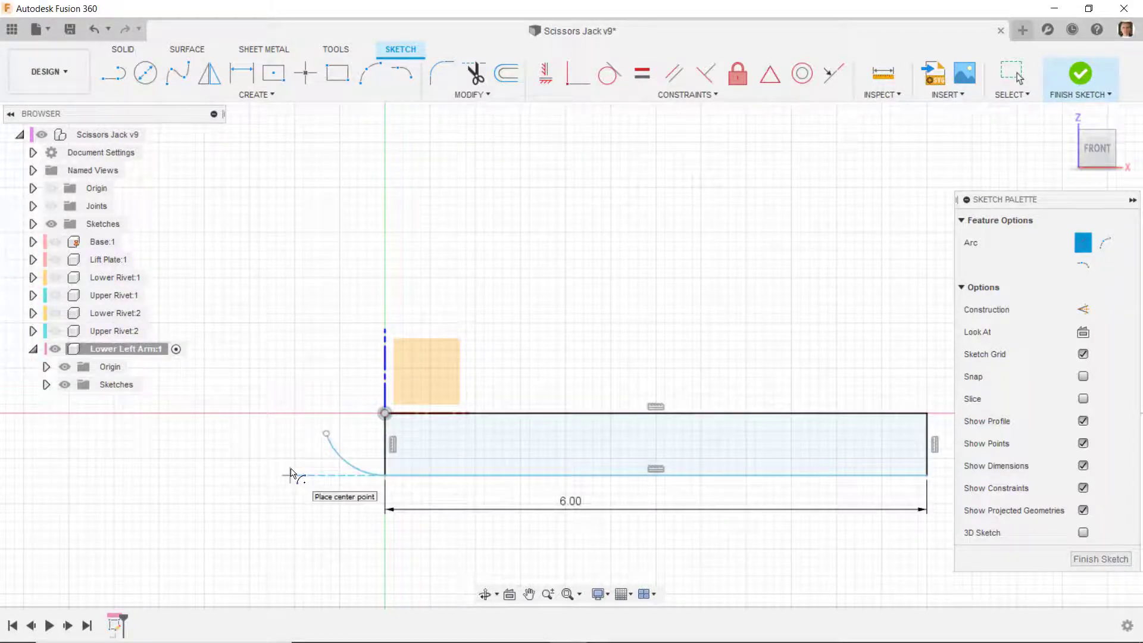
pyautogui.press('Escape')
# - Try to make the arc tangent to the rectangle's bottom edge
pyautogui.scroll(3, 290, 470)
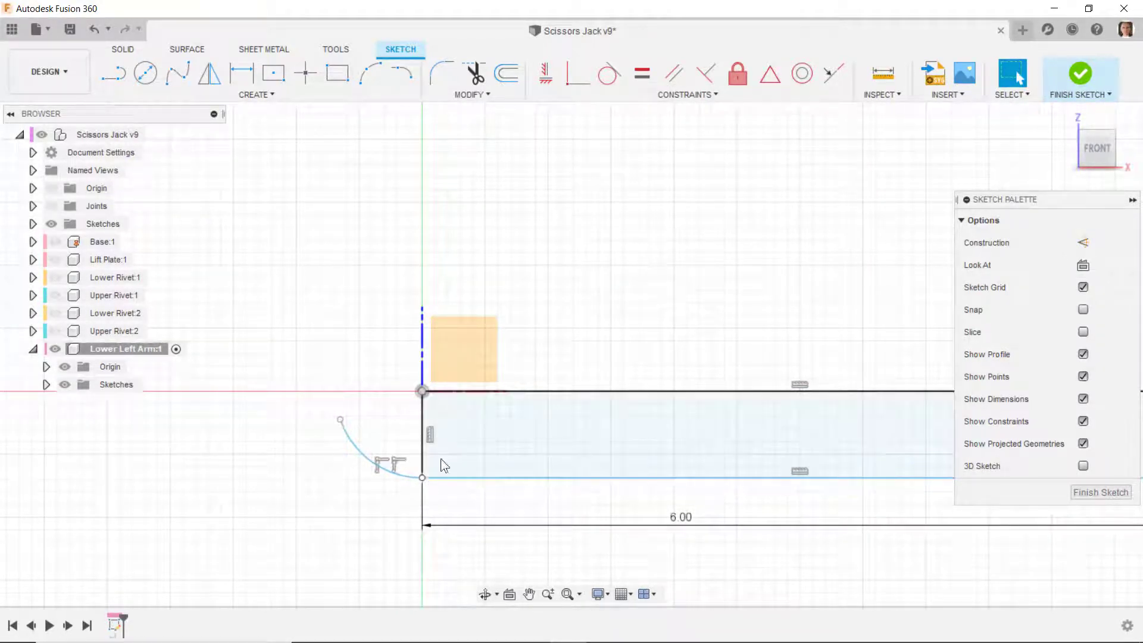
pyautogui.click(609, 73)
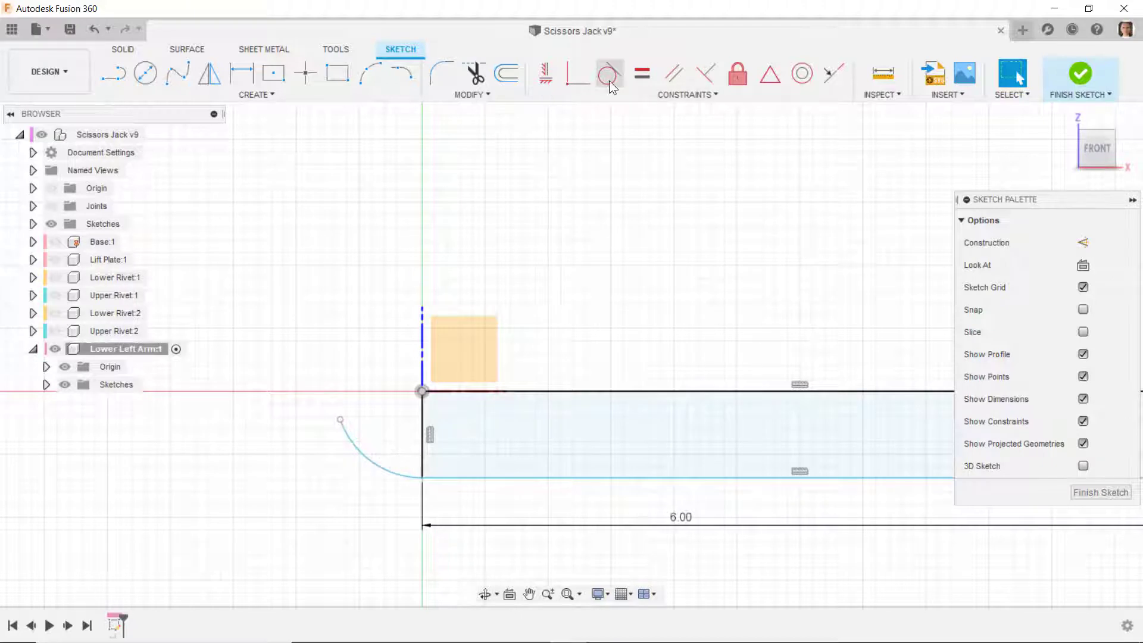
pyautogui.click(405, 480)
pyautogui.click(448, 479)
pyautogui.scroll(-2, 231, 479)
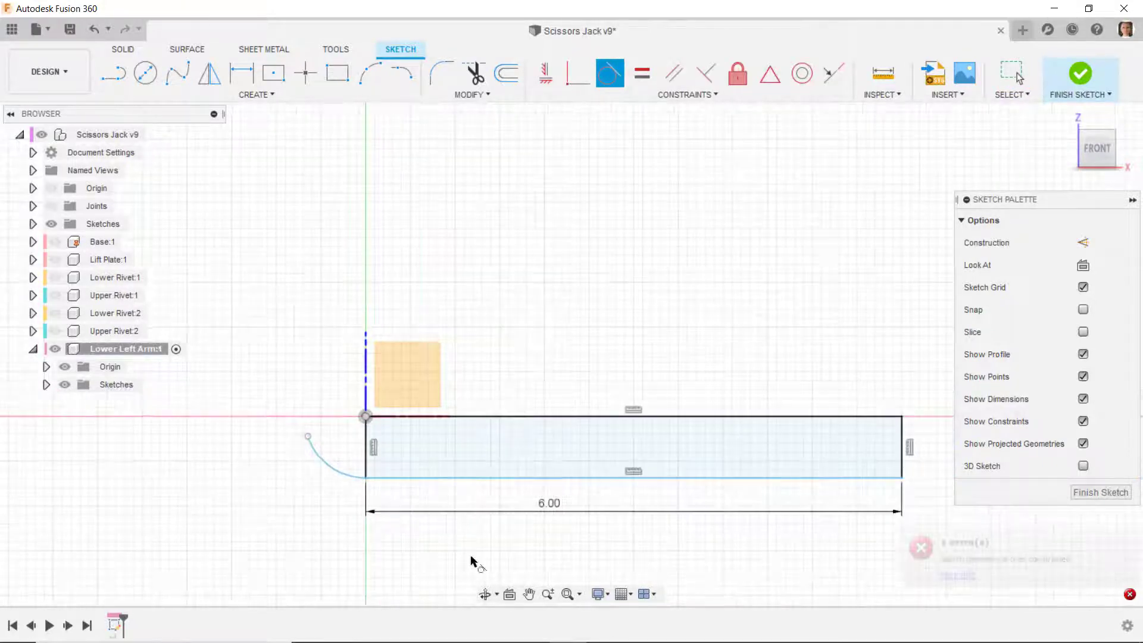
pyautogui.scroll(-1, 462, 515)
pyautogui.press('Escape')
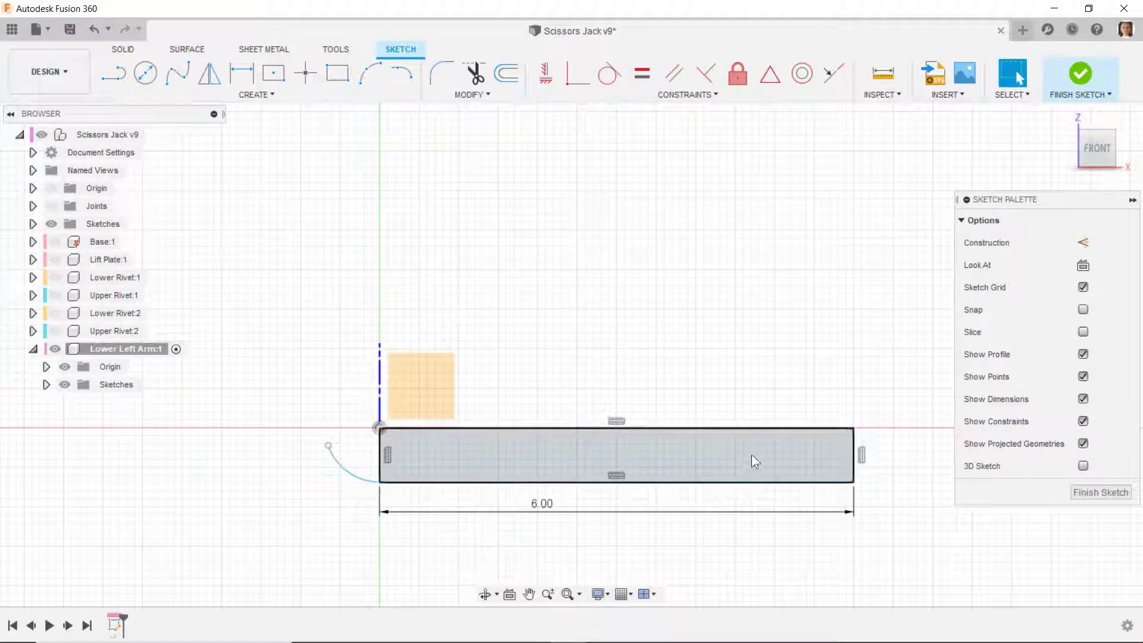
# - Convert the rectangle's top edge and both short sides to construction lines
pyautogui.moveTo(899, 424); pyautogui.dragTo(345, 358)
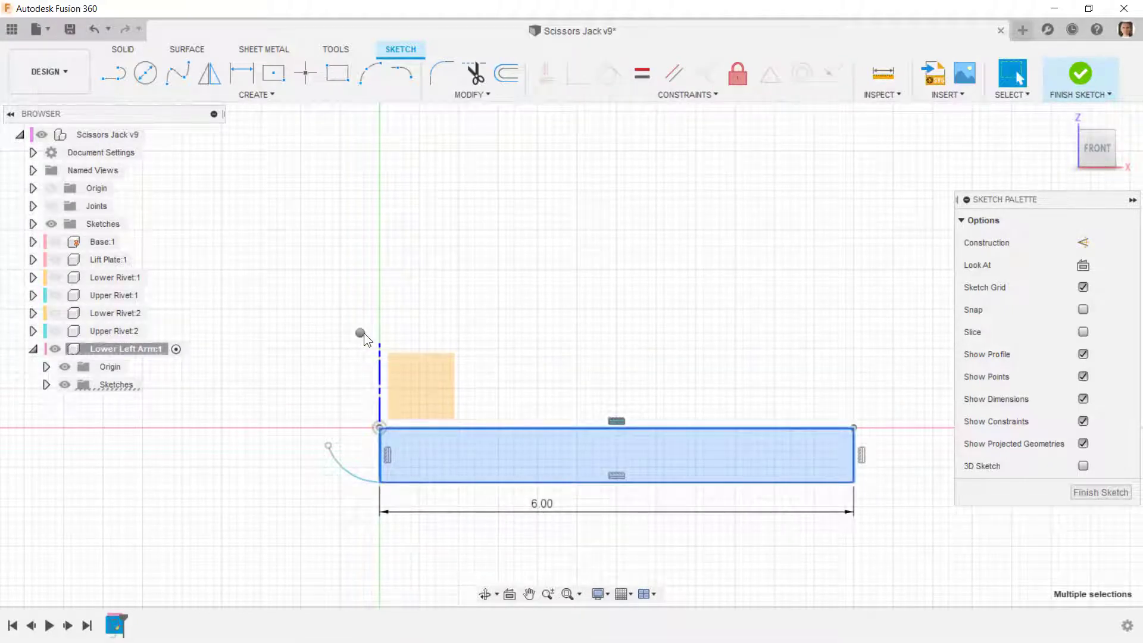
pyautogui.rightClick(361, 334)
pyautogui.click(353, 494)
pyautogui.scroll(1, 329, 503)
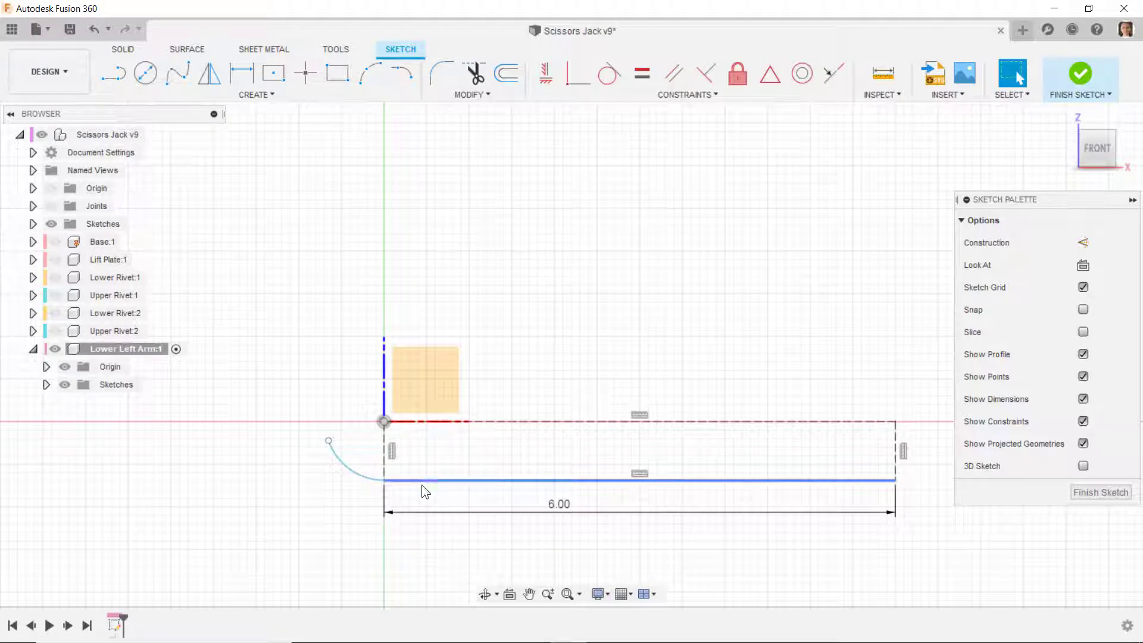
# - Dimension the arc's radius to 0.625 in
pyautogui.click(242, 73)
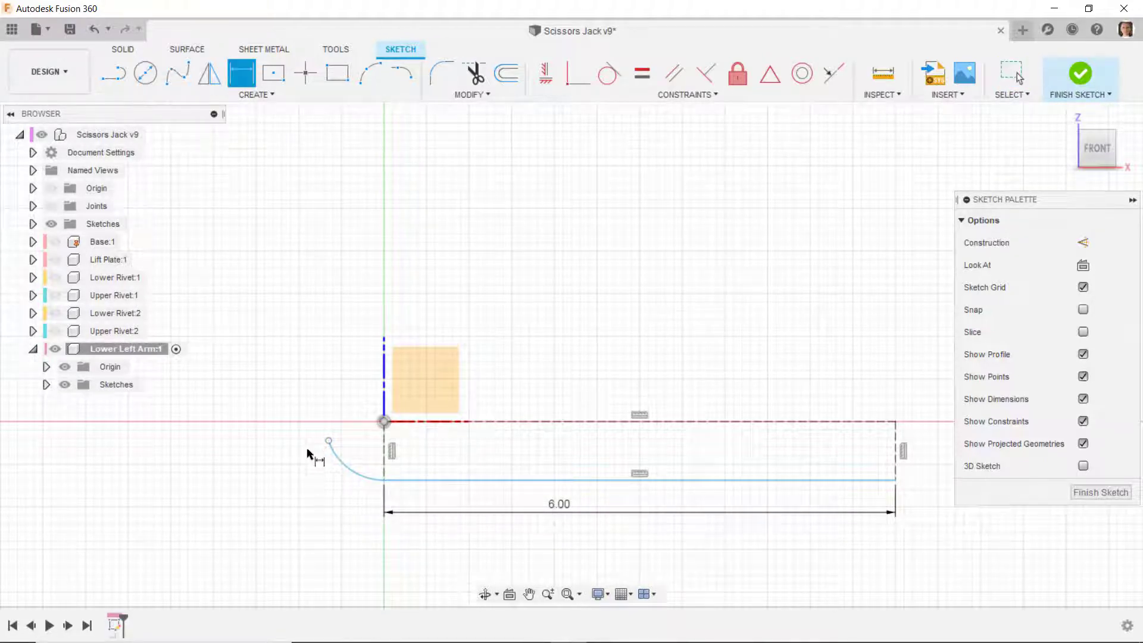
pyautogui.click(357, 474)
pyautogui.click(321, 511)
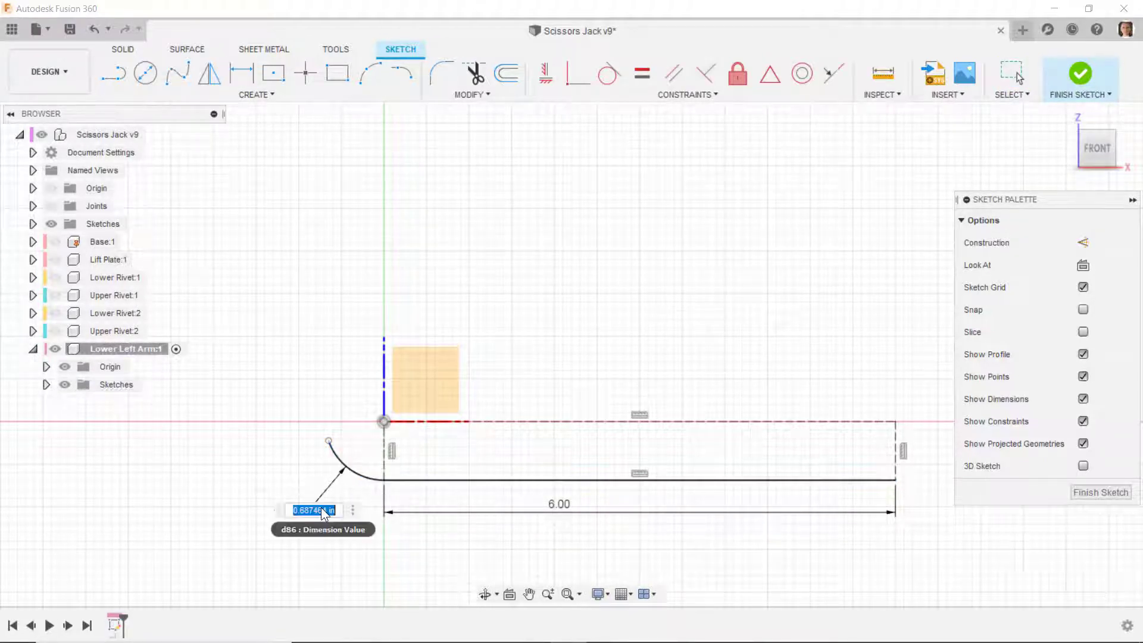
pyautogui.write('.625')
pyautogui.press('Return')
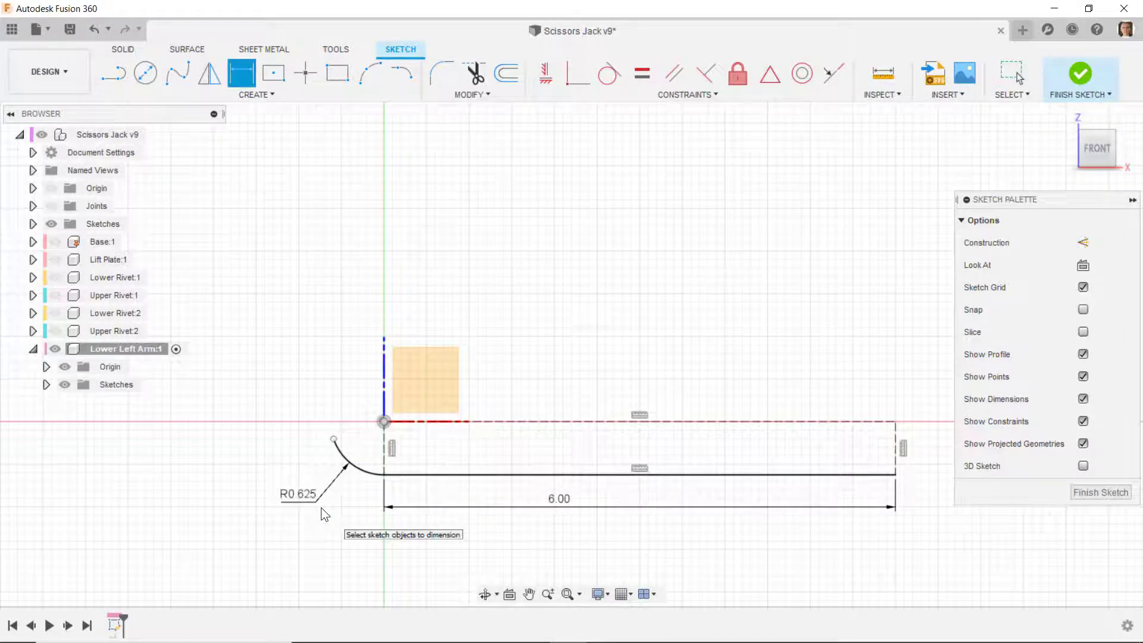
# - Draw a horizontal line about 0.95 in long from the origin along negative X and convert it to construction
pyautogui.scroll(2, 280, 417)
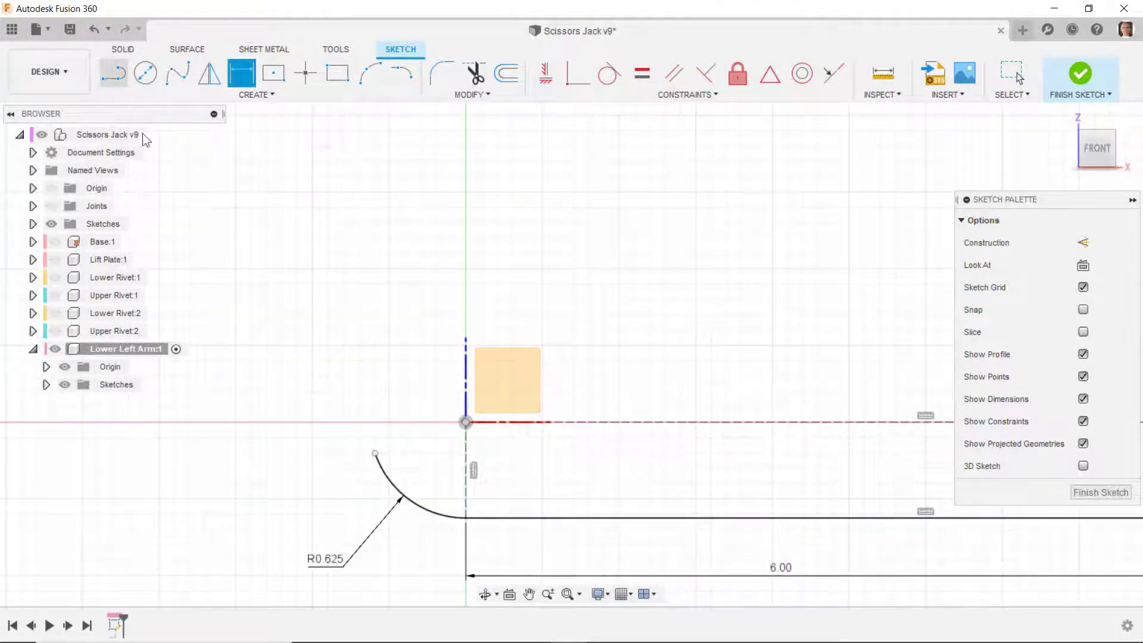
pyautogui.click(114, 74)
pyautogui.moveTo(466, 421); pyautogui.dragTo(321, 420)
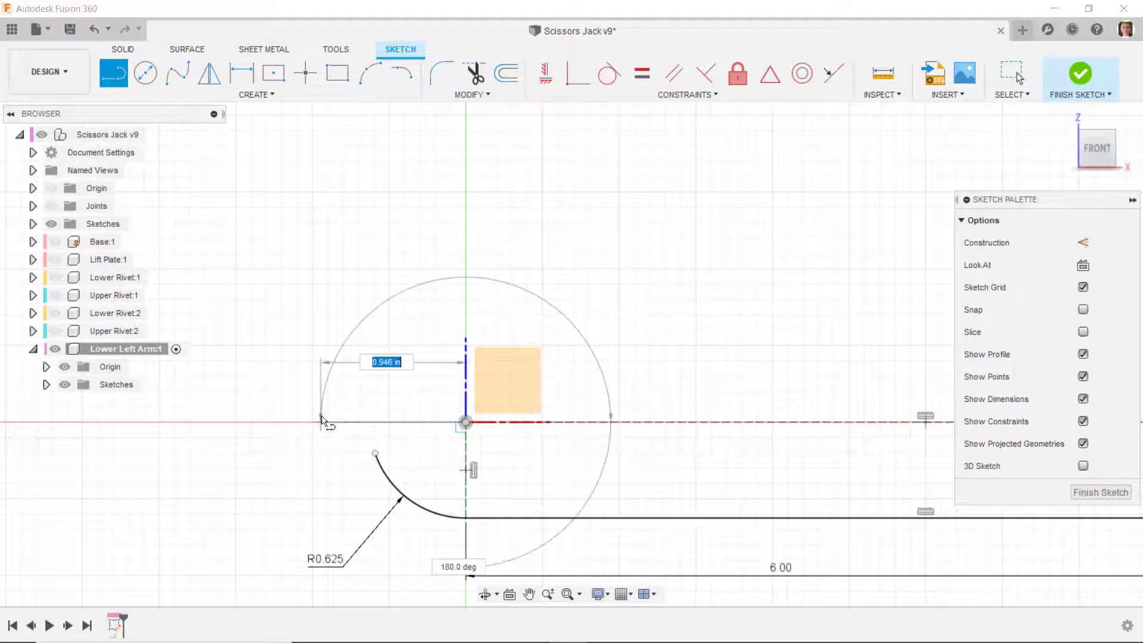
pyautogui.click(321, 421)
pyautogui.press('Escape')
pyautogui.rightClick(369, 421)
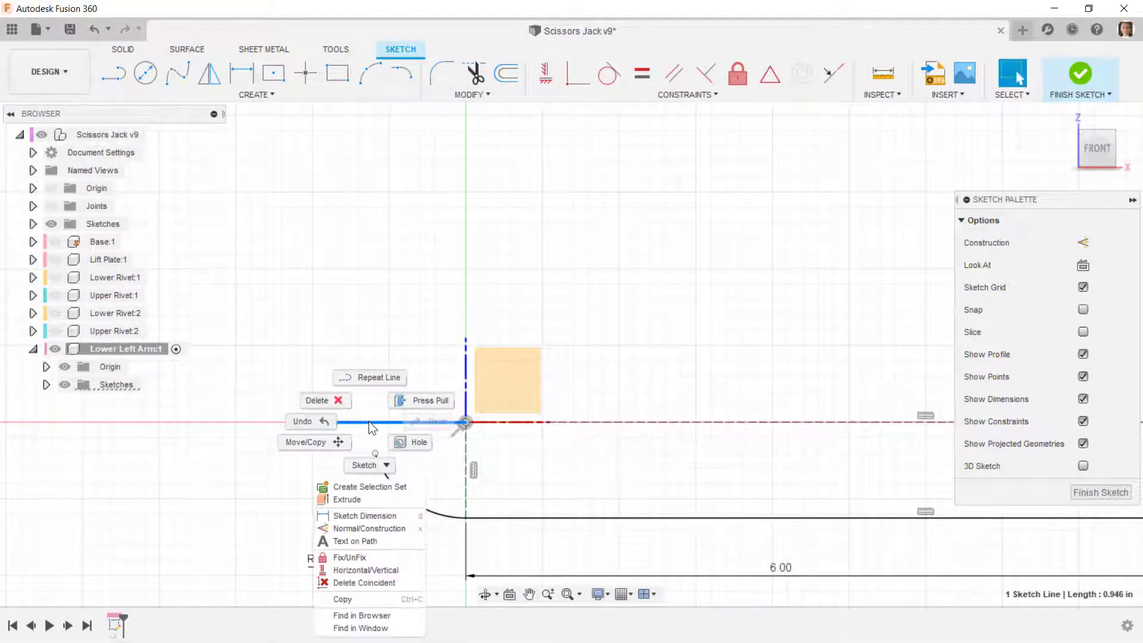
pyautogui.click(361, 528)
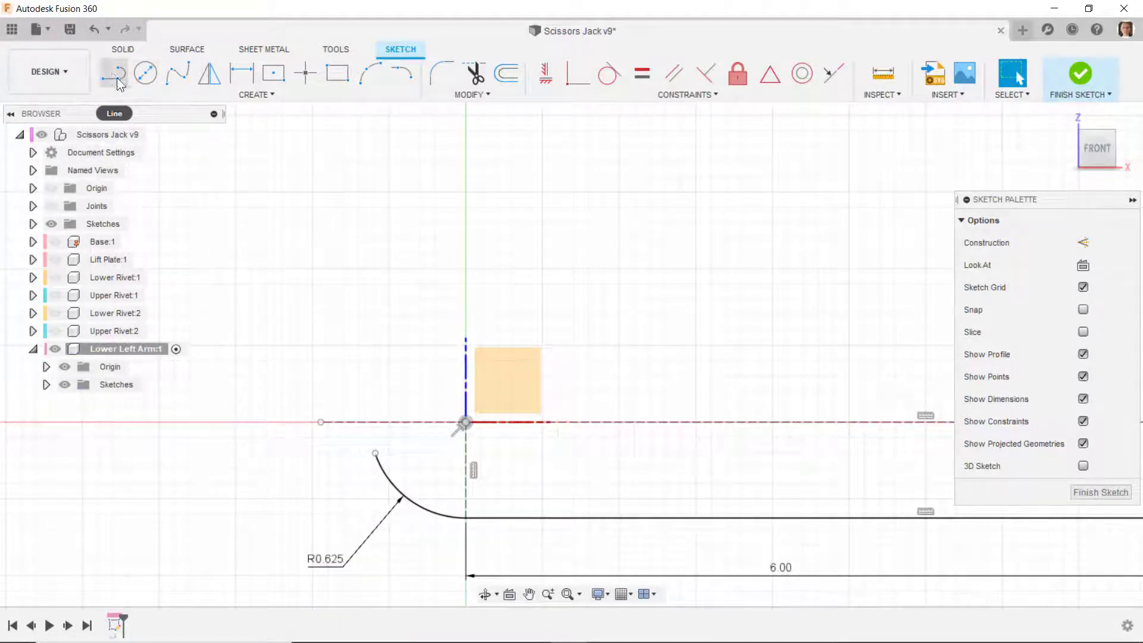
# - Add a tangent arc from the free end of the R0.625 arc and dimension its radius to 0.25 in
pyautogui.click(401, 73)
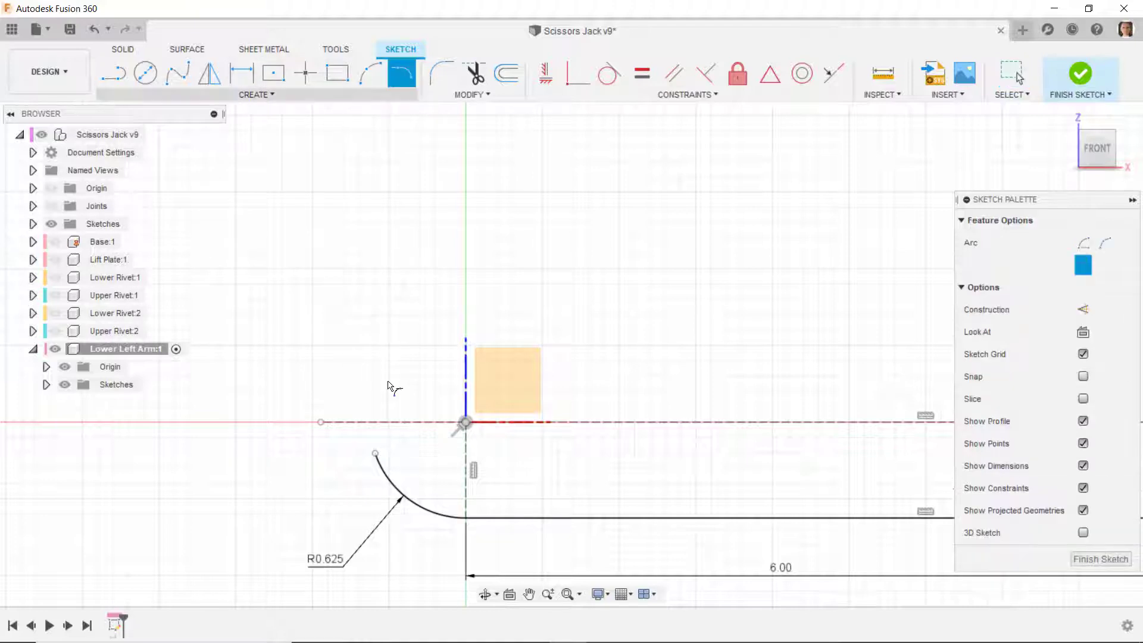
pyautogui.click(375, 454)
pyautogui.click(339, 381)
pyautogui.press('Escape')
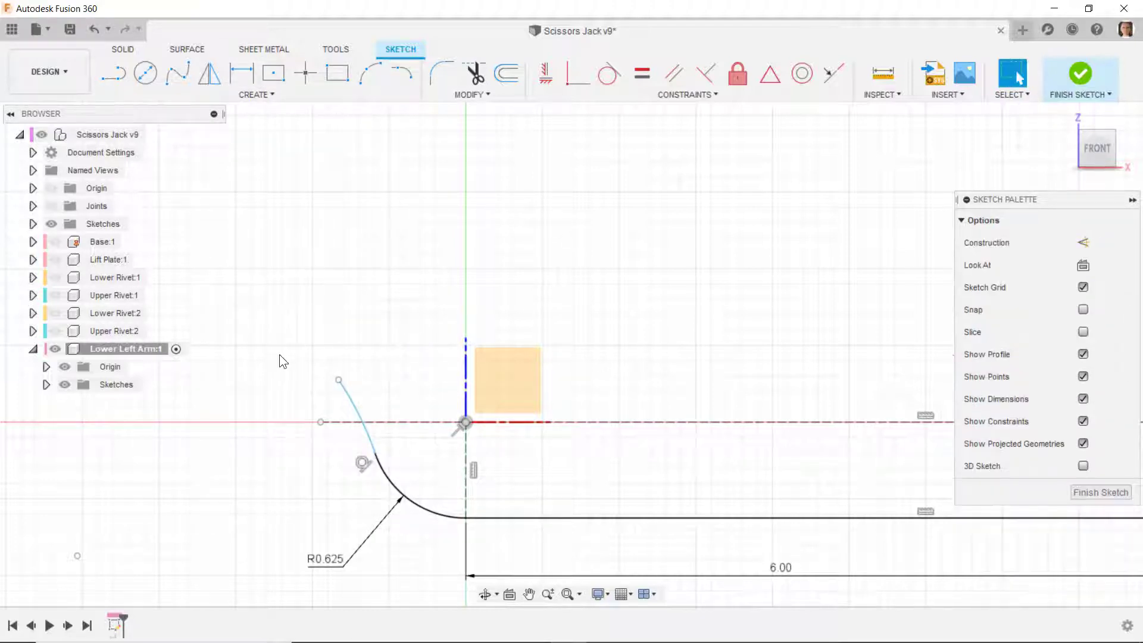
pyautogui.press('d')
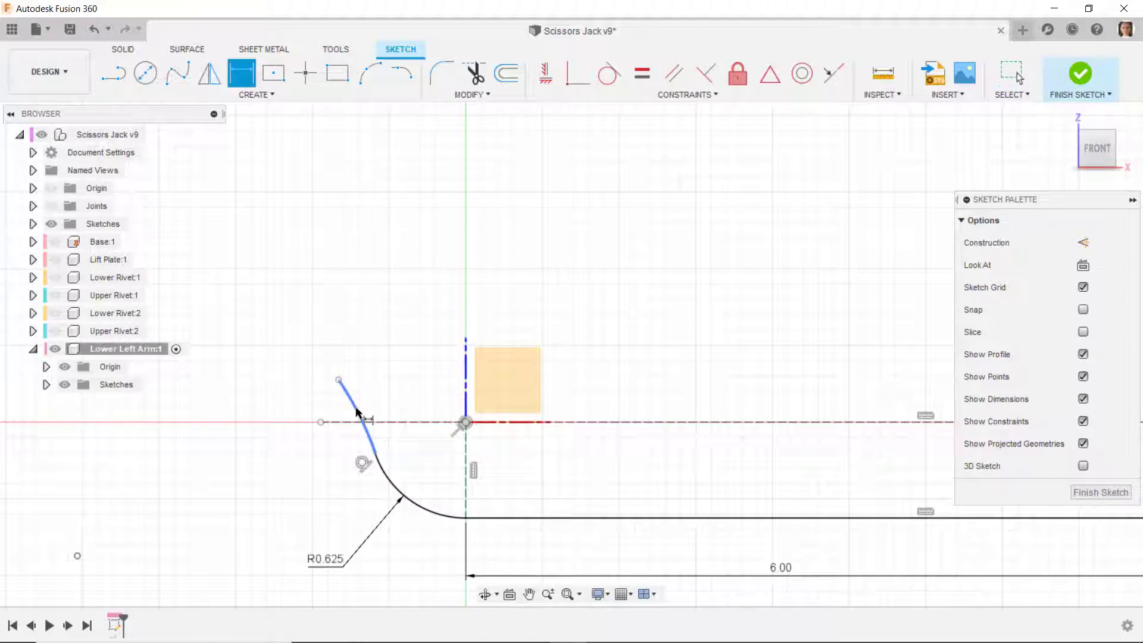
pyautogui.click(361, 409)
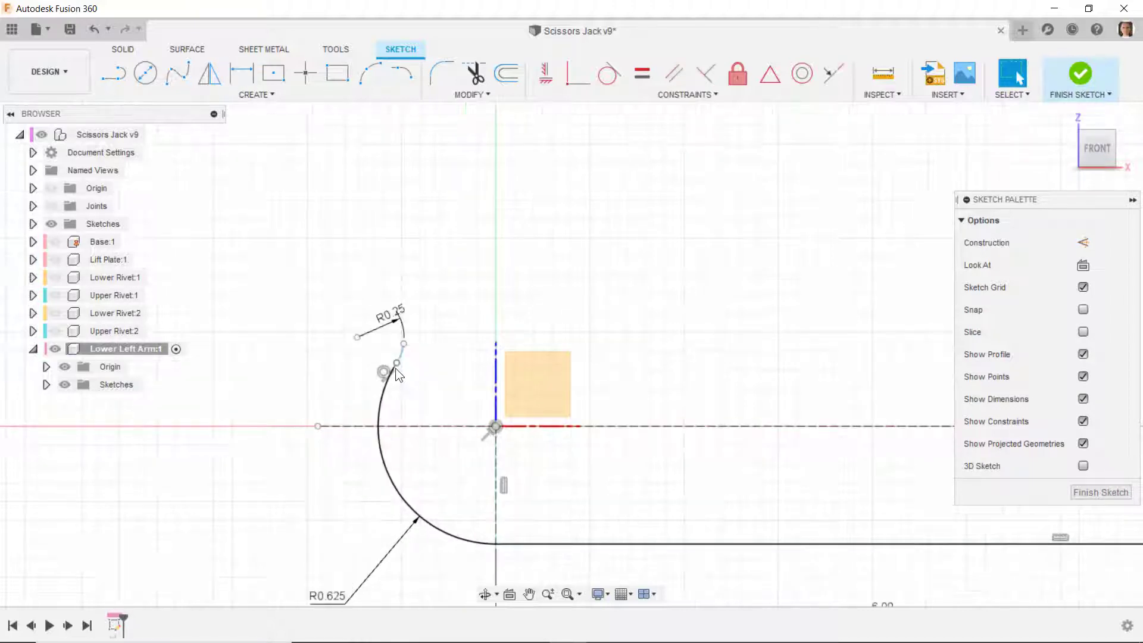
# - Reposition the R0.25 arc's free end and centre so it curves outward toward negative X across the horizontal construction line
pyautogui.moveTo(396, 368)
pyautogui.mouseDown()
pyautogui.moveTo(377, 424)
pyautogui.moveTo(367, 420)
pyautogui.moveTo(364, 469)
pyautogui.moveTo(377, 453)
pyautogui.moveTo(364, 419)
pyautogui.moveTo(356, 444)
pyautogui.mouseUp()
pyautogui.click(388, 472)
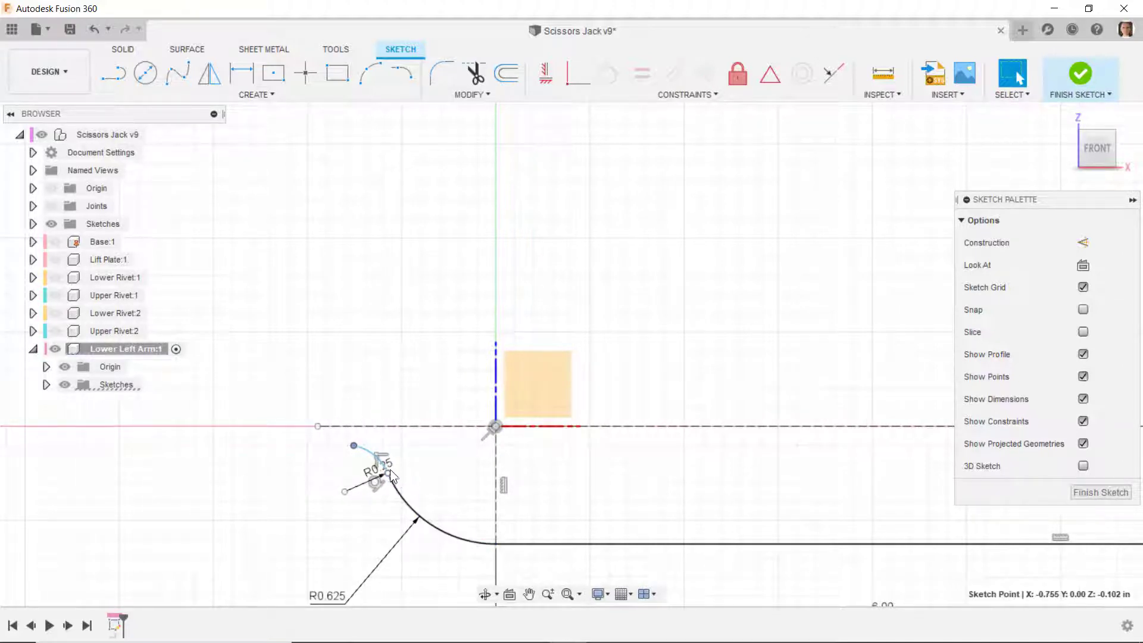
pyautogui.click(354, 446)
pyautogui.moveTo(345, 491); pyautogui.dragTo(344, 458)
pyautogui.click(341, 490)
pyautogui.scroll(2, 298, 471)
pyautogui.moveTo(323, 415)
pyautogui.mouseDown()
pyautogui.moveTo(369, 420)
pyautogui.moveTo(351, 420)
pyautogui.mouseUp()
pyautogui.click(392, 420)
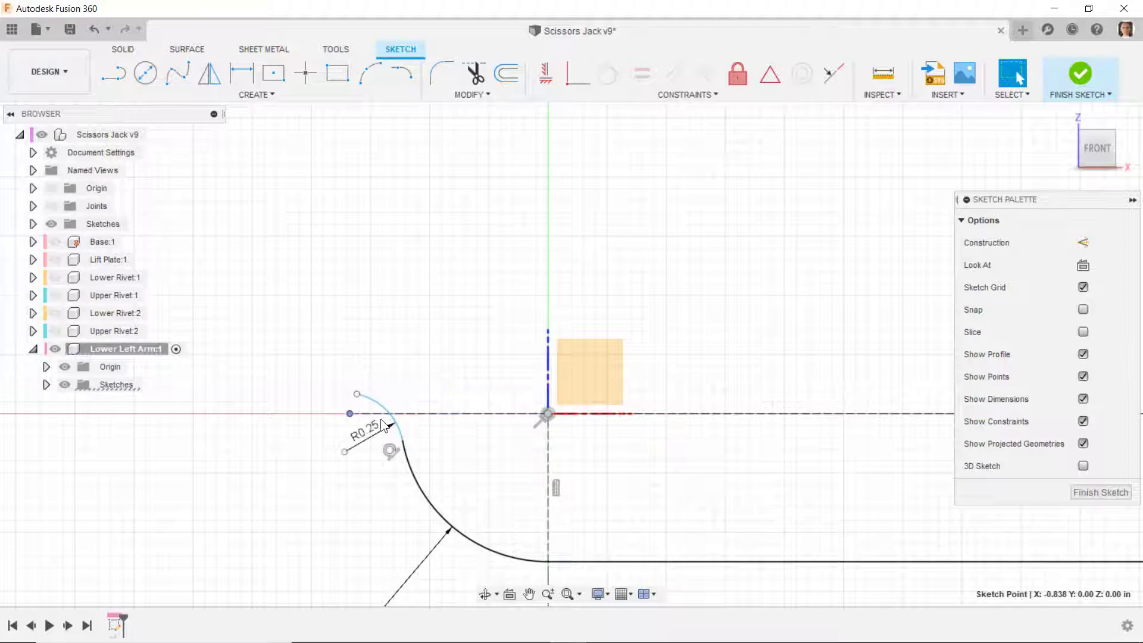
# - Trim the part of the horizontal construction line that extends past the R0.25 arc
pyautogui.press('t')
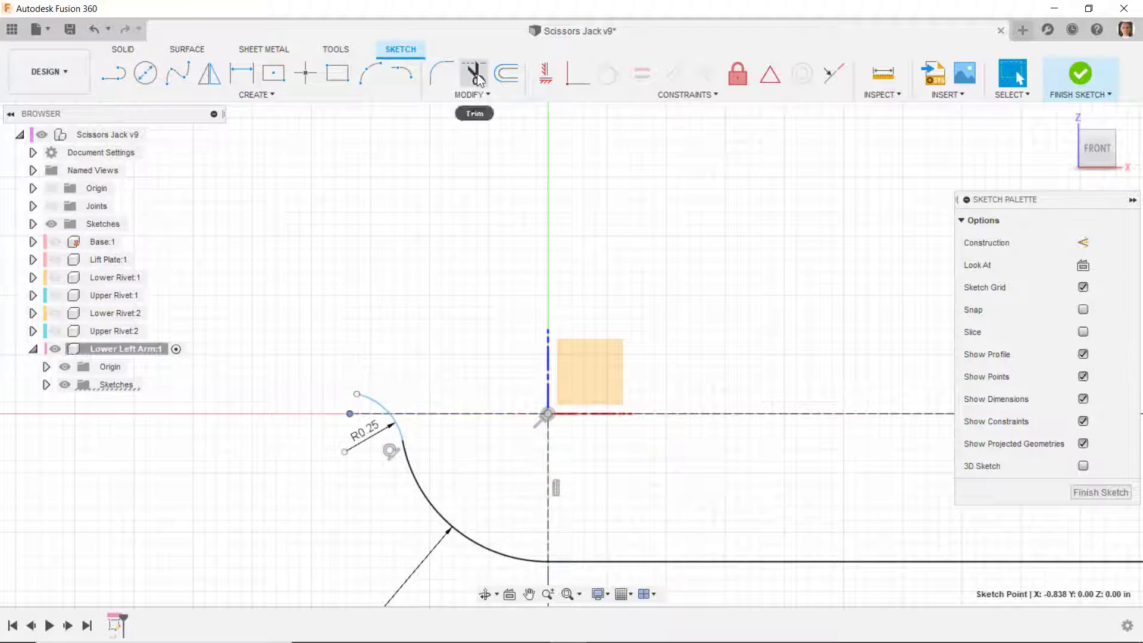
pyautogui.click(370, 414)
pyautogui.moveTo(290, 331); pyautogui.dragTo(327, 336, button='right')
# - Draw a line about 0.483 in long from the R0.25 arc's free end, sloping up toward negative X
pyautogui.click(118, 73)
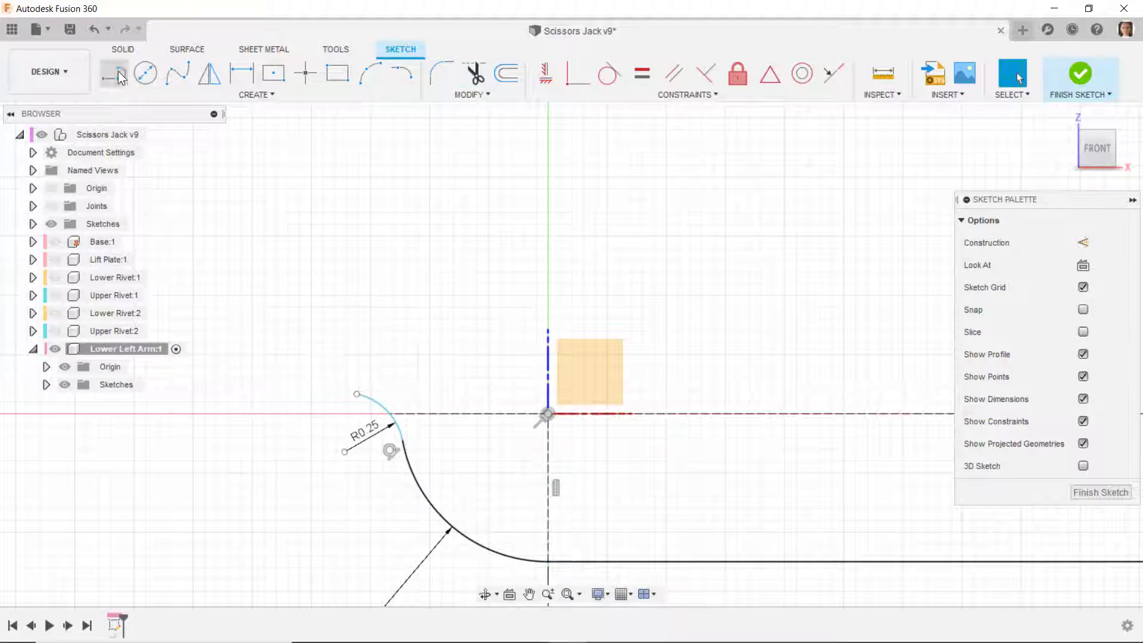
pyautogui.click(357, 395)
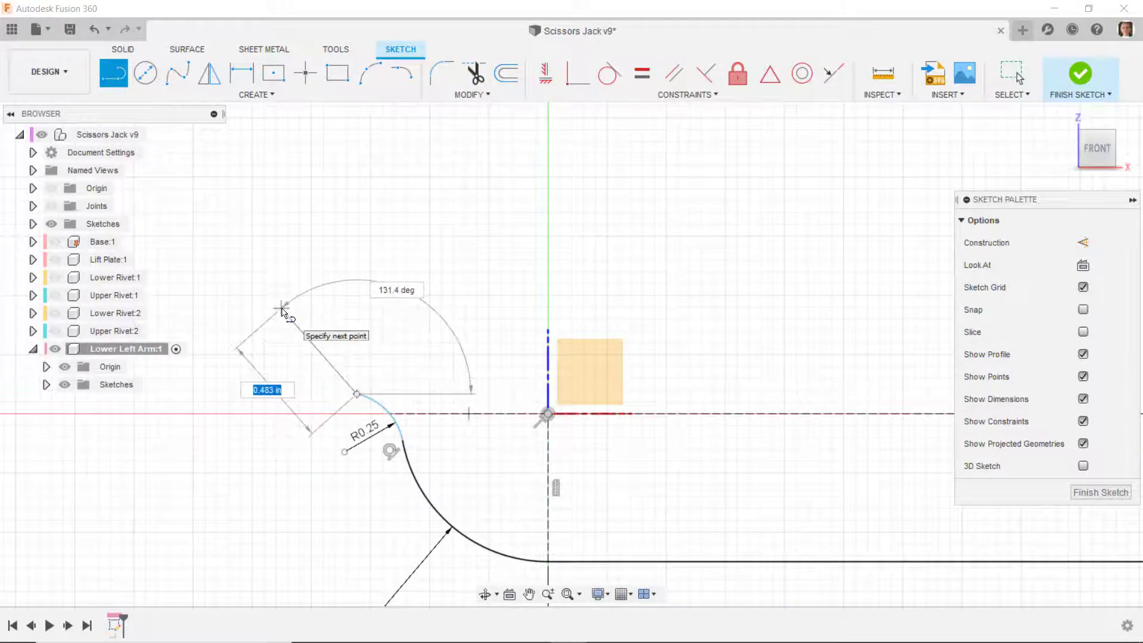
pyautogui.click(281, 309)
pyautogui.rightClick(288, 308)
pyautogui.click(330, 303)
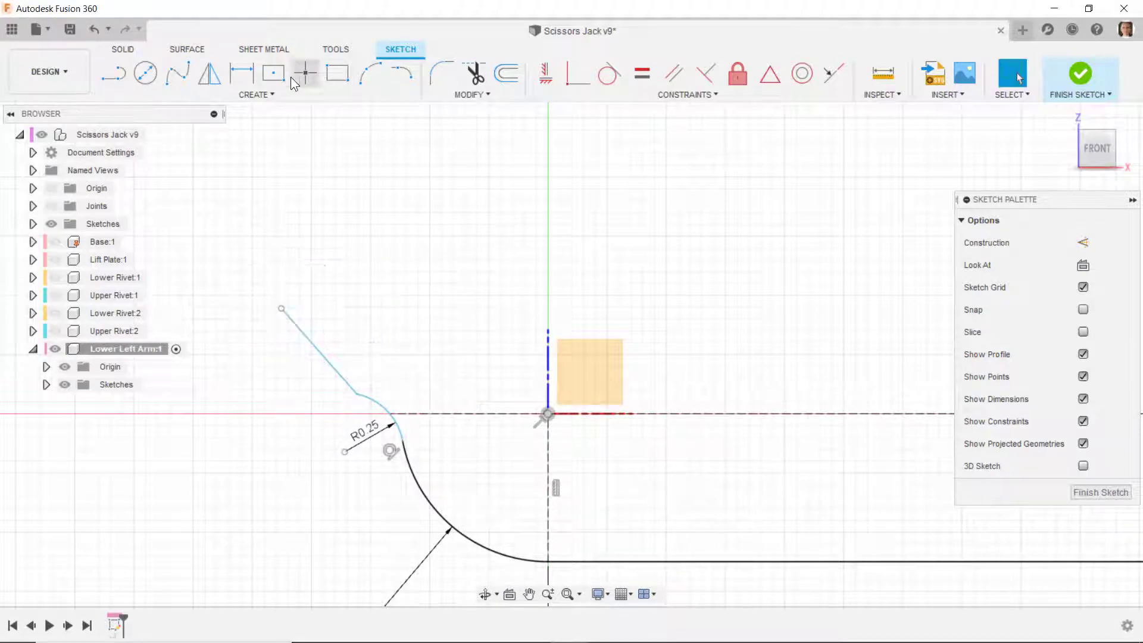
# - Dimension the angle between the sloped line and the horizontal construction line to 32 degrees
pyautogui.click(252, 78)
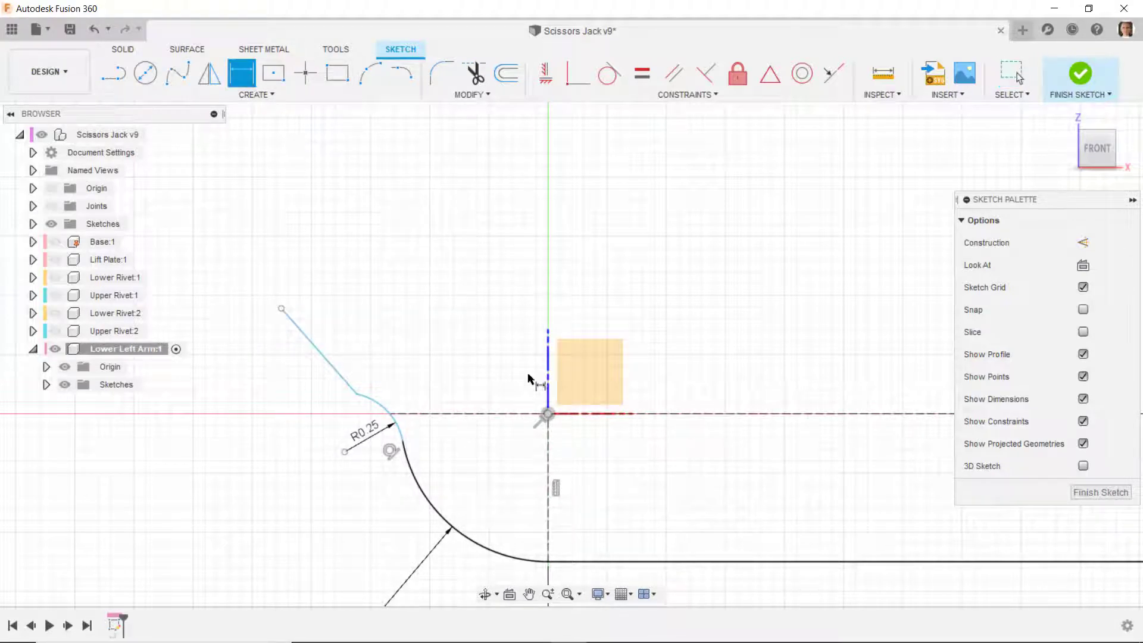
pyautogui.click(484, 413)
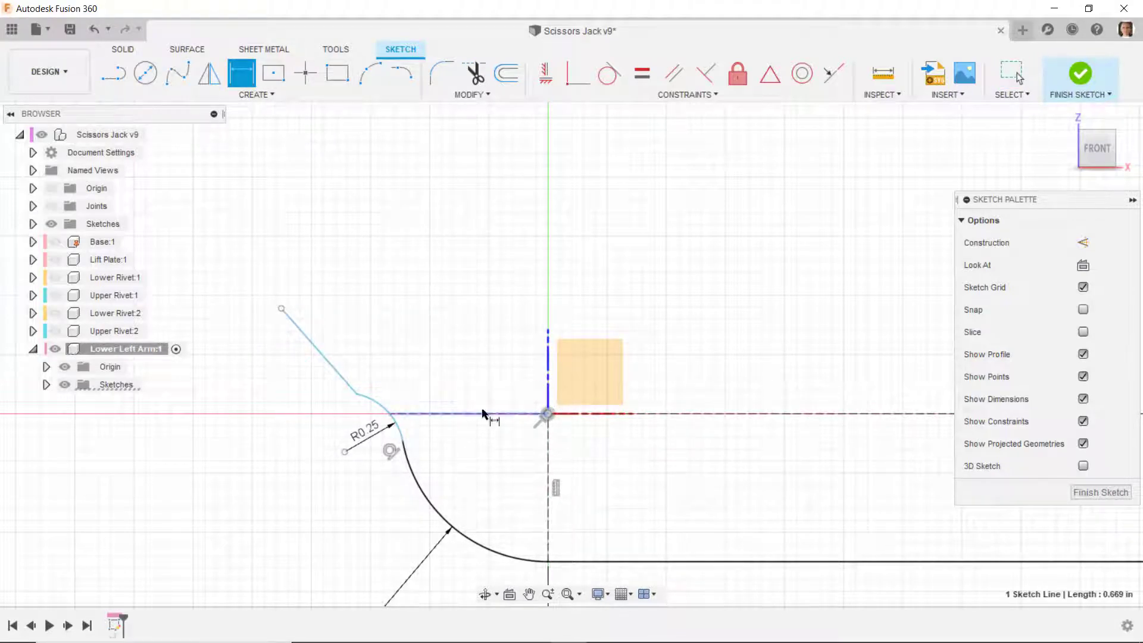
pyautogui.click(324, 358)
pyautogui.click(284, 387)
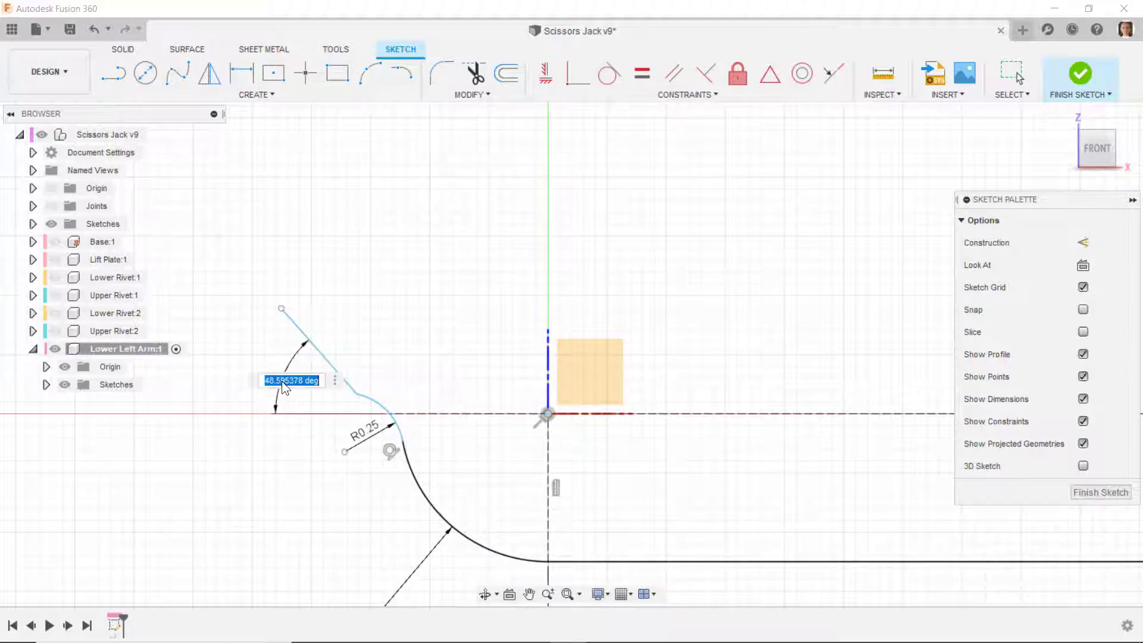
pyautogui.write('32')
pyautogui.press('Return')
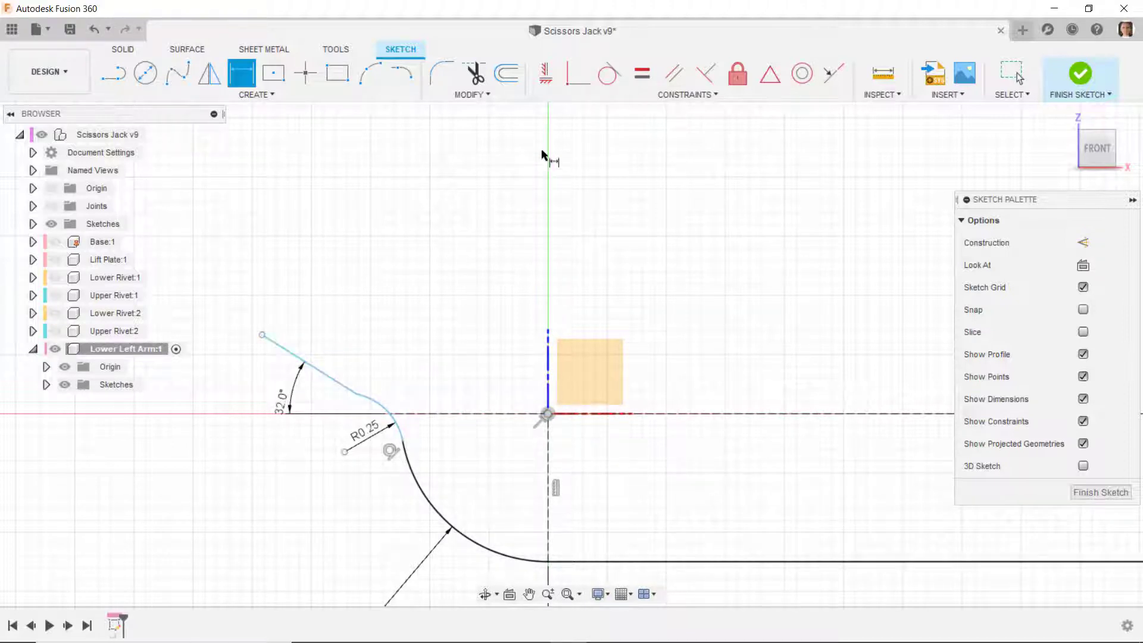
# - Apply a tangent constraint between the 32-degree line and the R0.25 arc
pyautogui.click(609, 74)
pyautogui.click(351, 394)
pyautogui.scroll(-1, 413, 497)
pyautogui.scroll(2, 235, 424)
pyautogui.moveTo(249, 449); pyautogui.dragTo(268, 451, button='right')
pyautogui.click(292, 456)
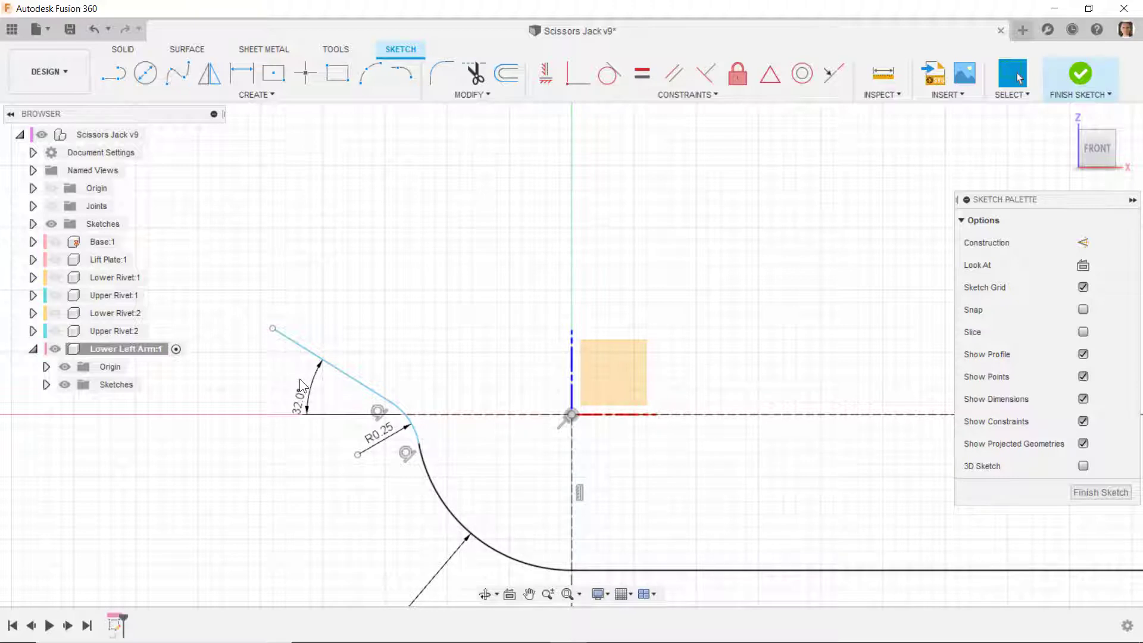
# - Add a tangent arc curling back from the sloped line's upper end and dimension its radius to 0.115 in
pyautogui.click(403, 76)
pyautogui.click(272, 329)
pyautogui.click(301, 276)
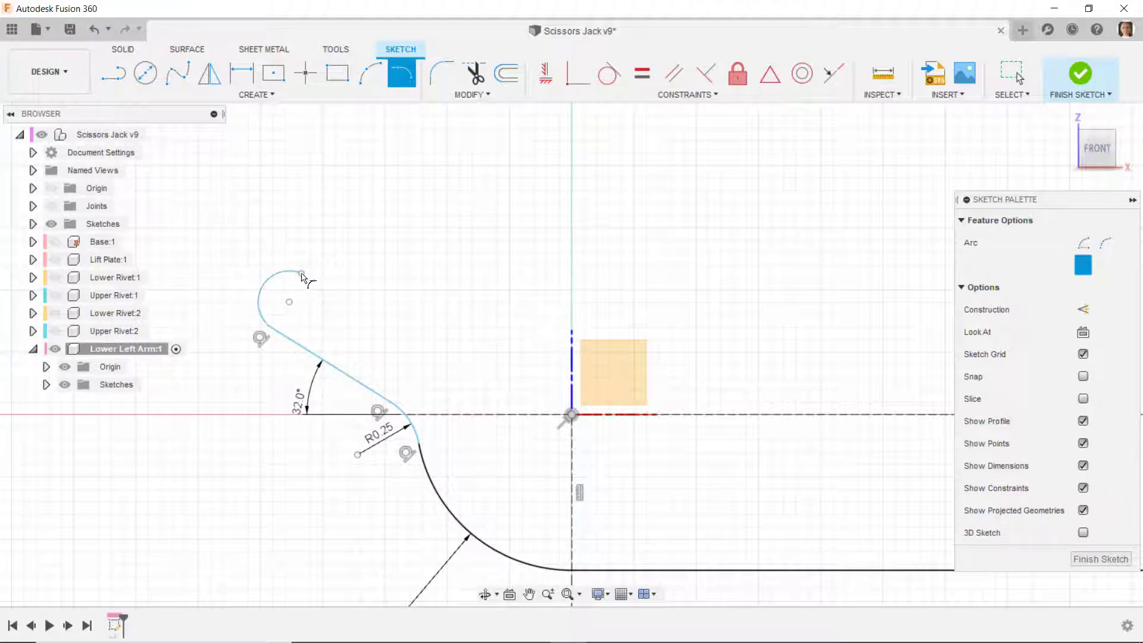
pyautogui.click(241, 75)
pyautogui.click(261, 292)
pyautogui.click(227, 274)
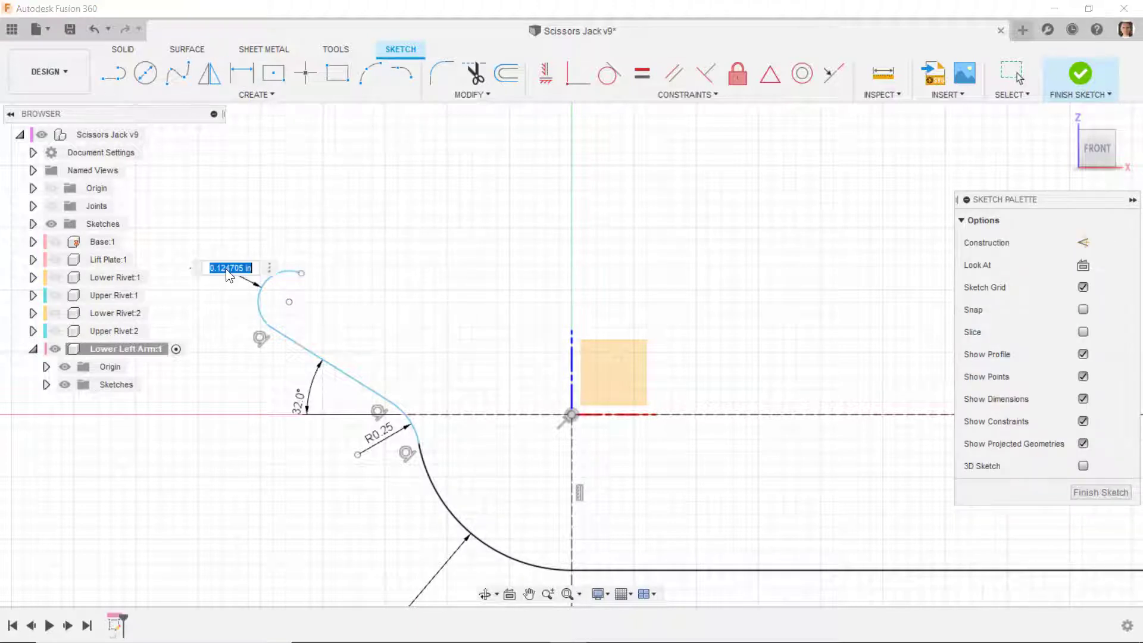
pyautogui.write('.115')
pyautogui.press('Return')
# - Draw a line from the R0.115 arc's centre to the origin and convert it to construction
pyautogui.click(114, 70)
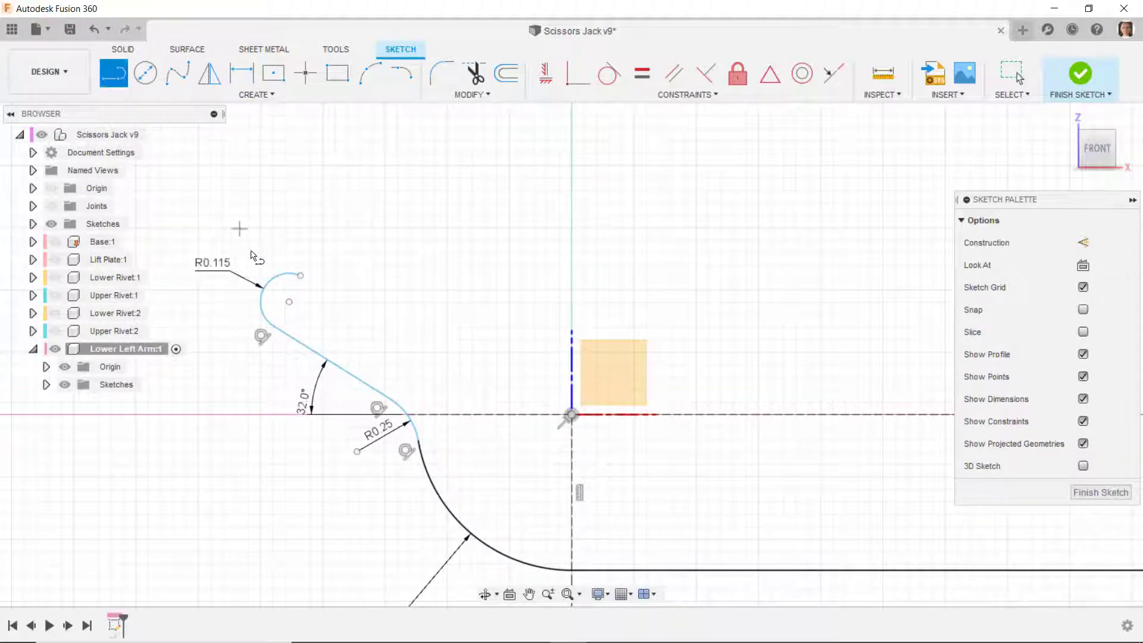
pyautogui.click(289, 303)
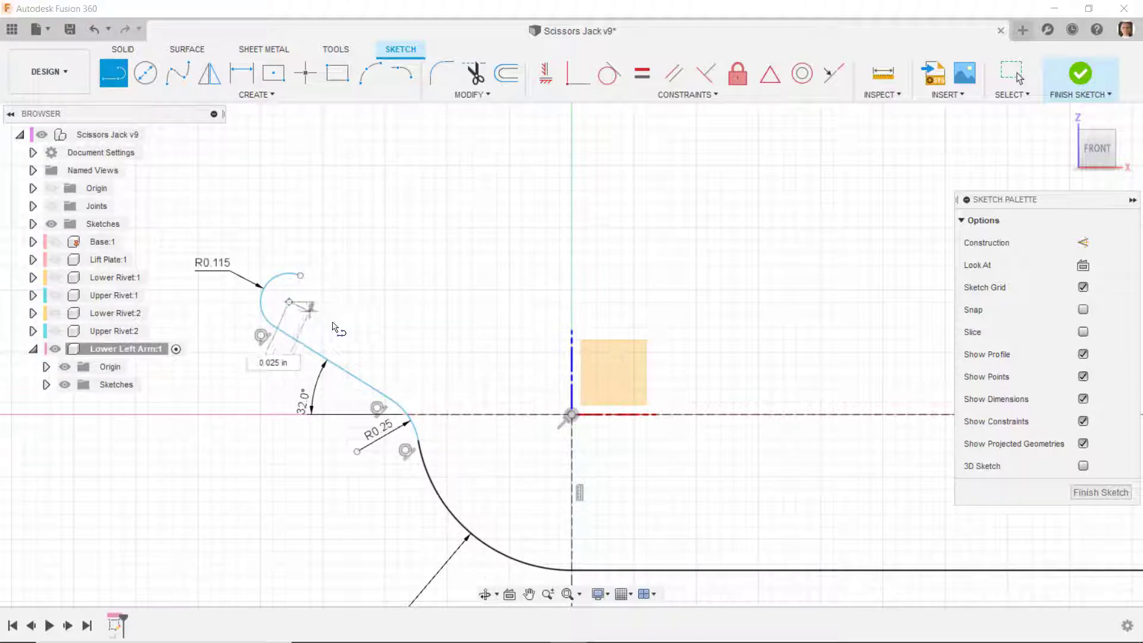
pyautogui.click(572, 414)
pyautogui.press('Escape')
pyautogui.press('Escape')
pyautogui.click(426, 357)
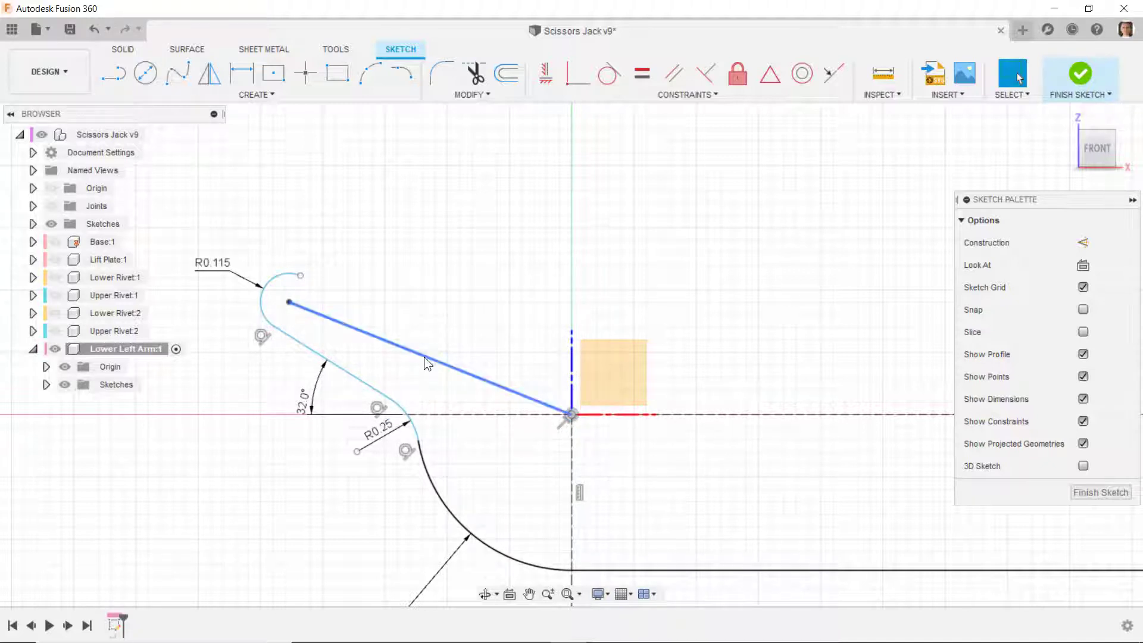
pyautogui.rightClick(425, 356)
pyautogui.click(399, 465)
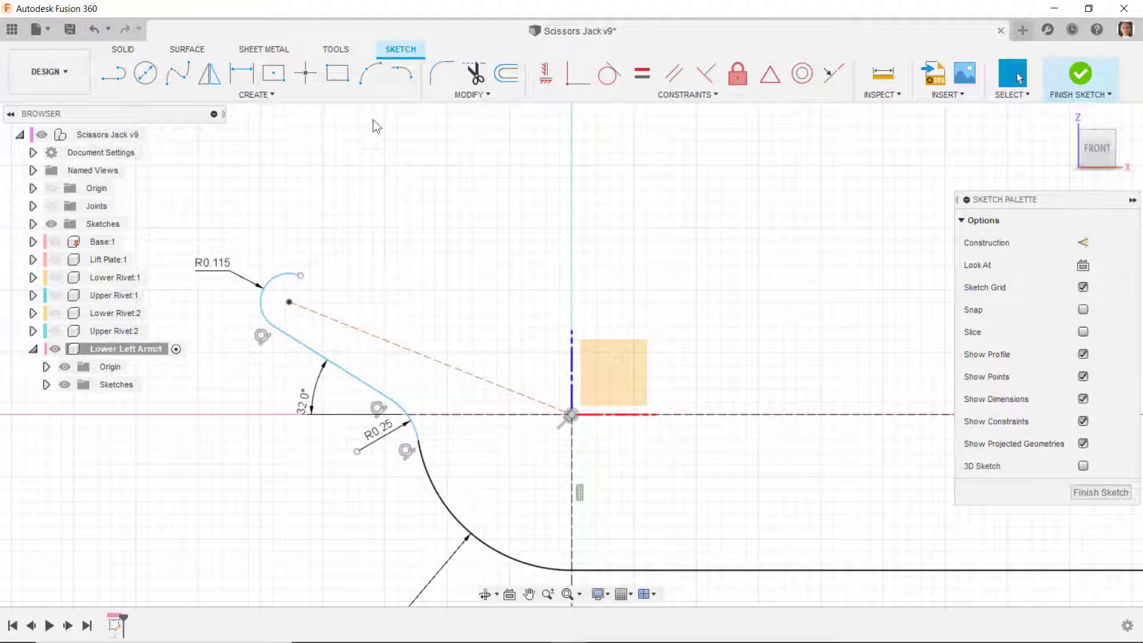
# - Dimension the sloped construction line's length to 1 in and hide the Lower Left Arm's origin
pyautogui.press('d')
pyautogui.click(425, 357)
pyautogui.click(412, 371)
pyautogui.write('1')
pyautogui.press('Return')
pyautogui.press('Escape')
pyautogui.moveTo(430, 416); pyautogui.dragTo(617, 477, button='middle')
pyautogui.scroll(-3, 534, 369)
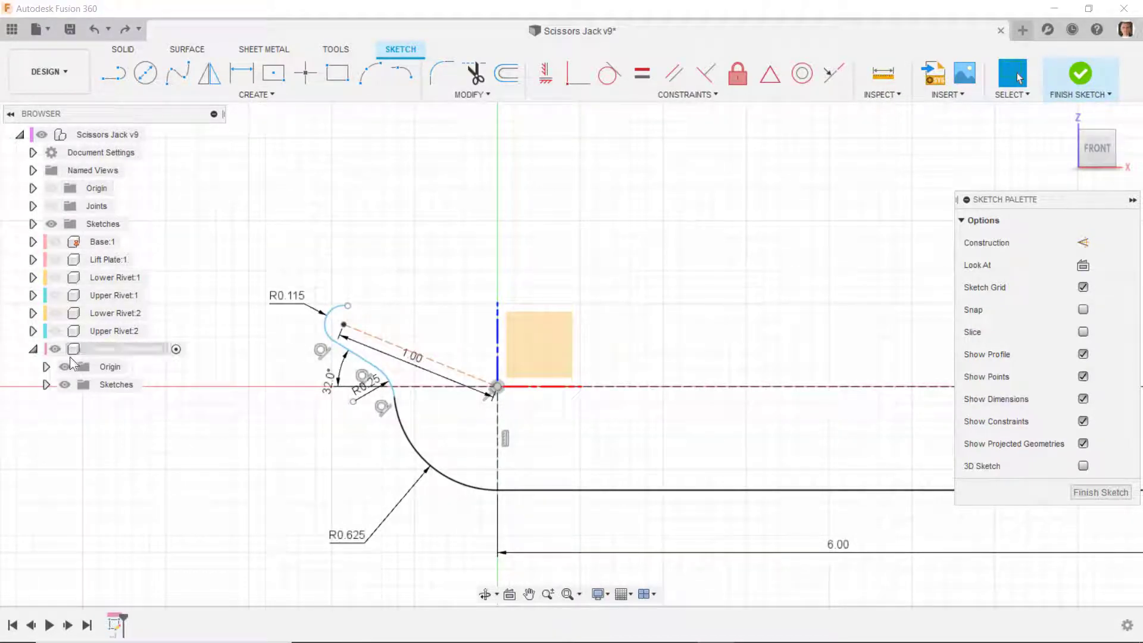
pyautogui.scroll(2, 395, 410)
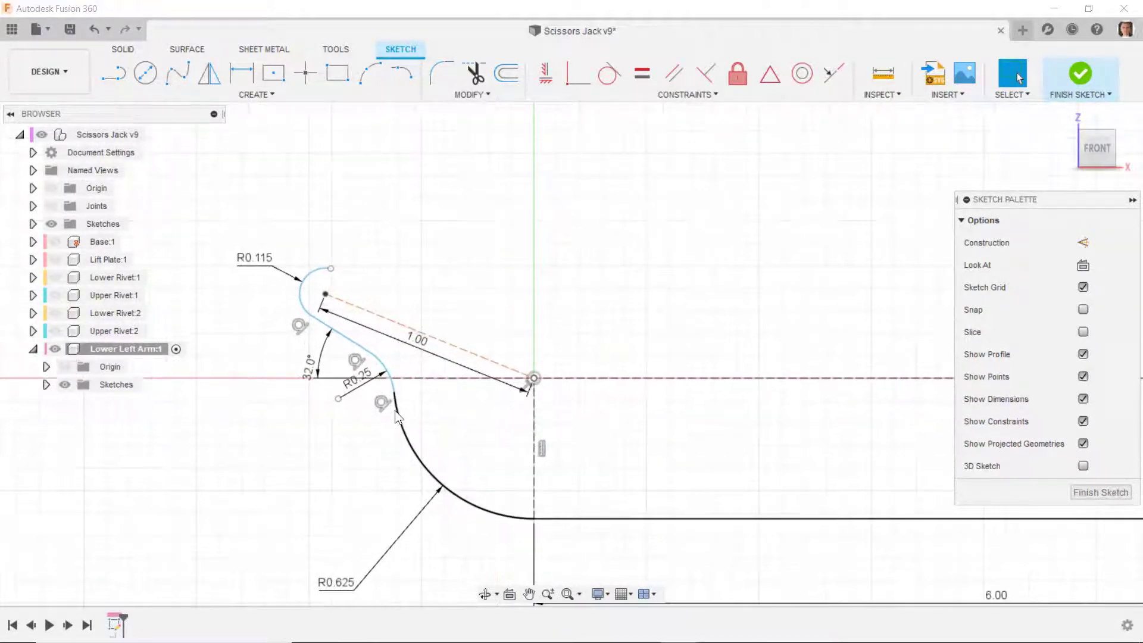
pyautogui.scroll(1, 352, 381)
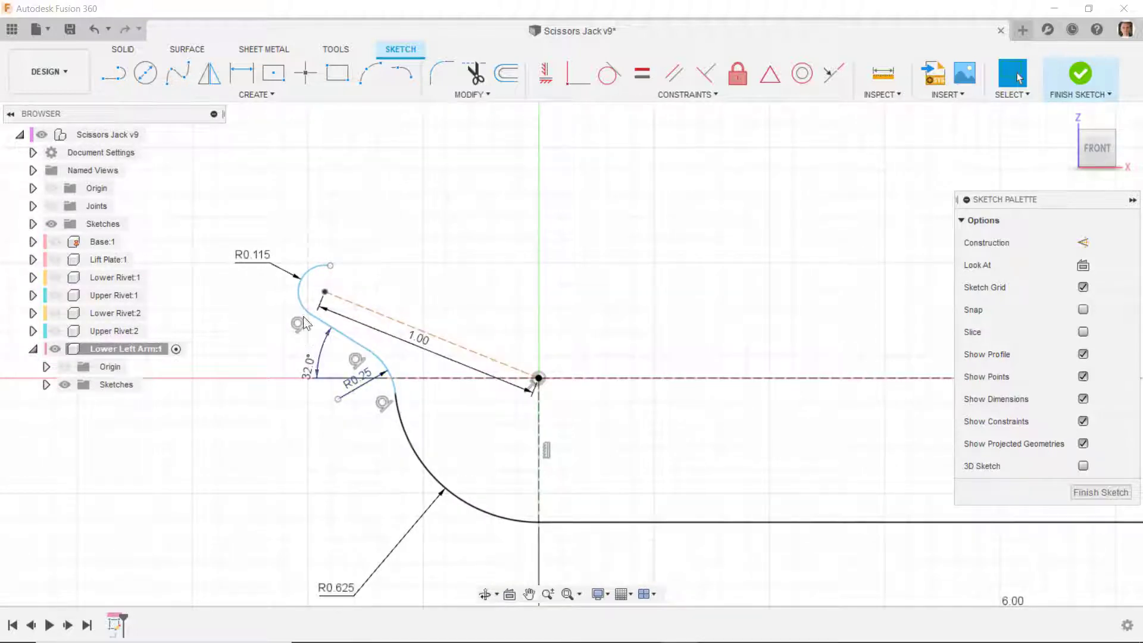
# - Draw a line about 0.75 in long from the R0.115 arc's free end, rising slightly toward the vertical axis
pyautogui.click(111, 76)
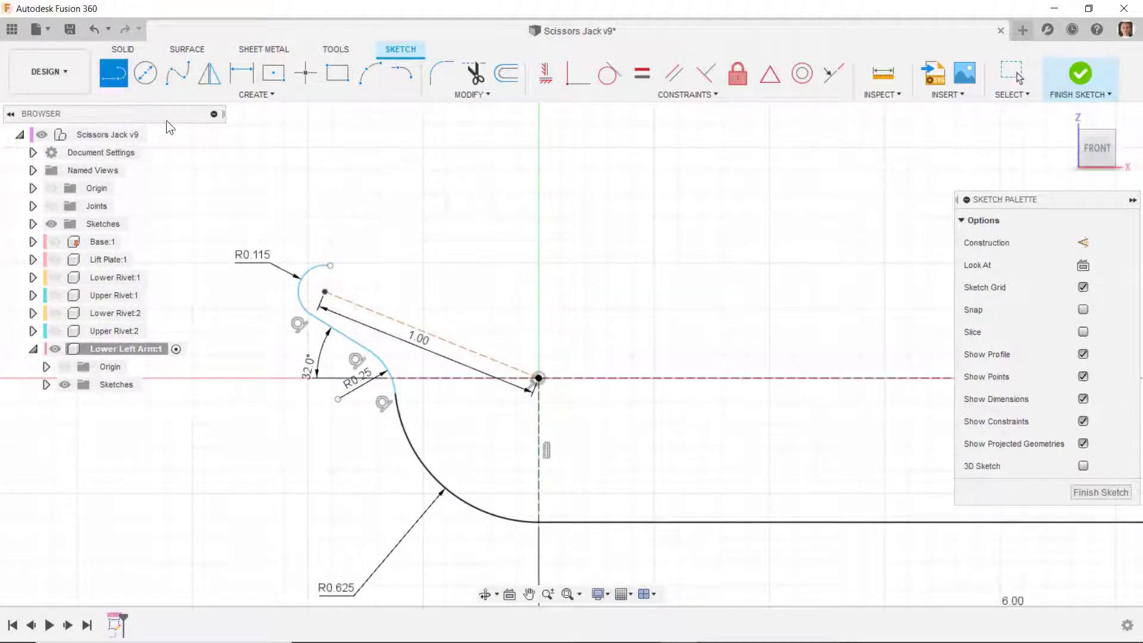
pyautogui.click(331, 266)
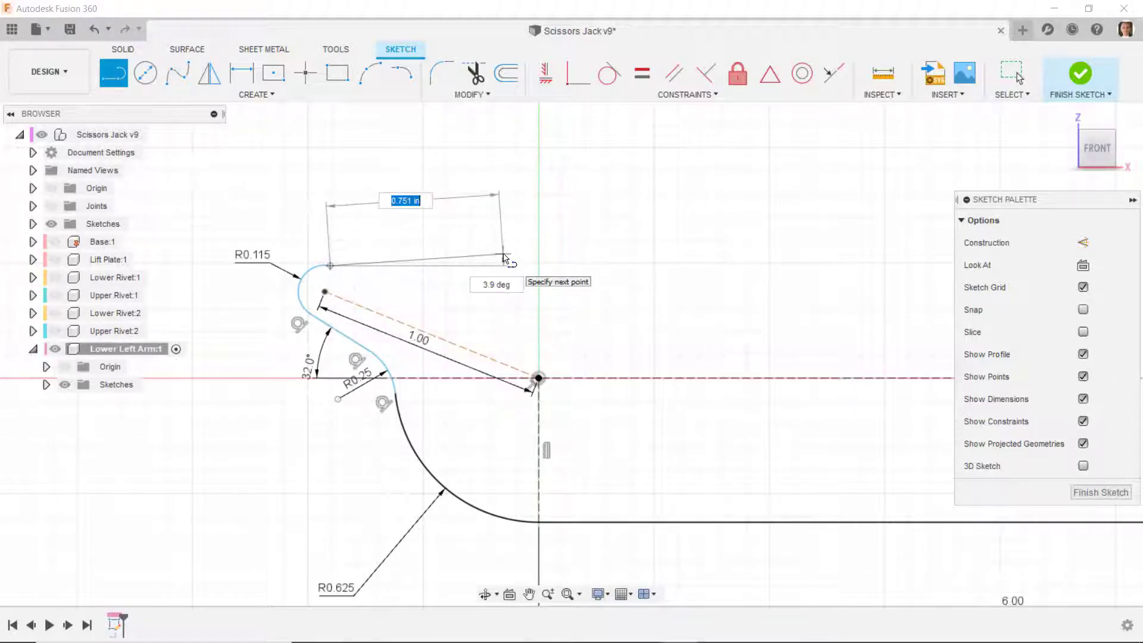
pyautogui.click(503, 255)
pyautogui.rightClick(538, 258)
pyautogui.click(552, 256)
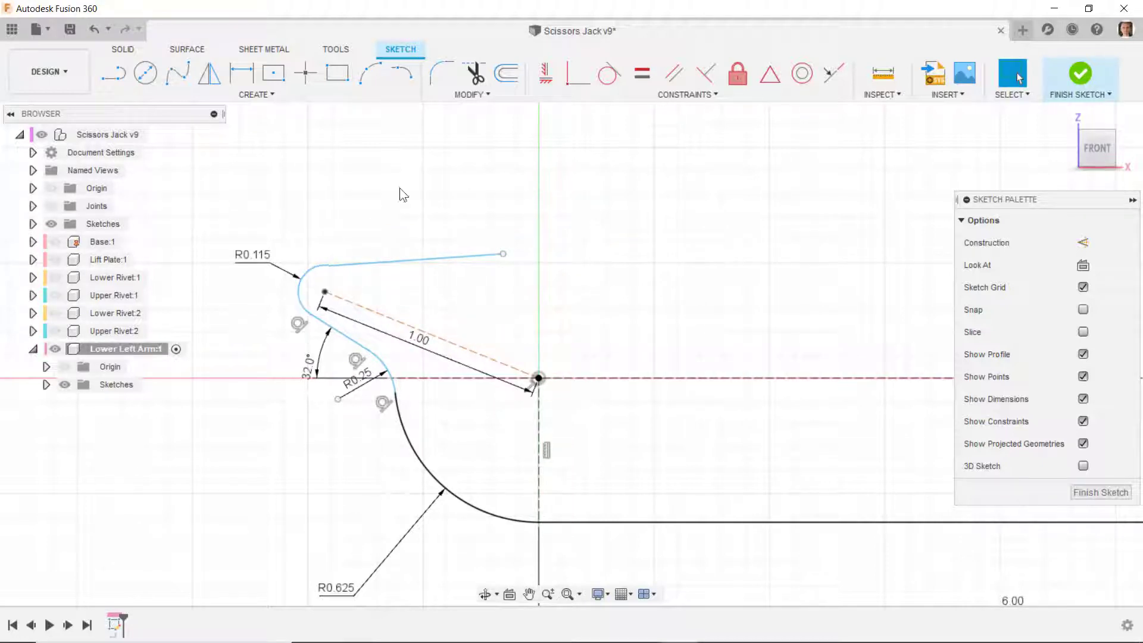
# - Make the upper line tangent to the R0.115 arc and shorten it by moving its free end toward the arc
pyautogui.click(610, 80)
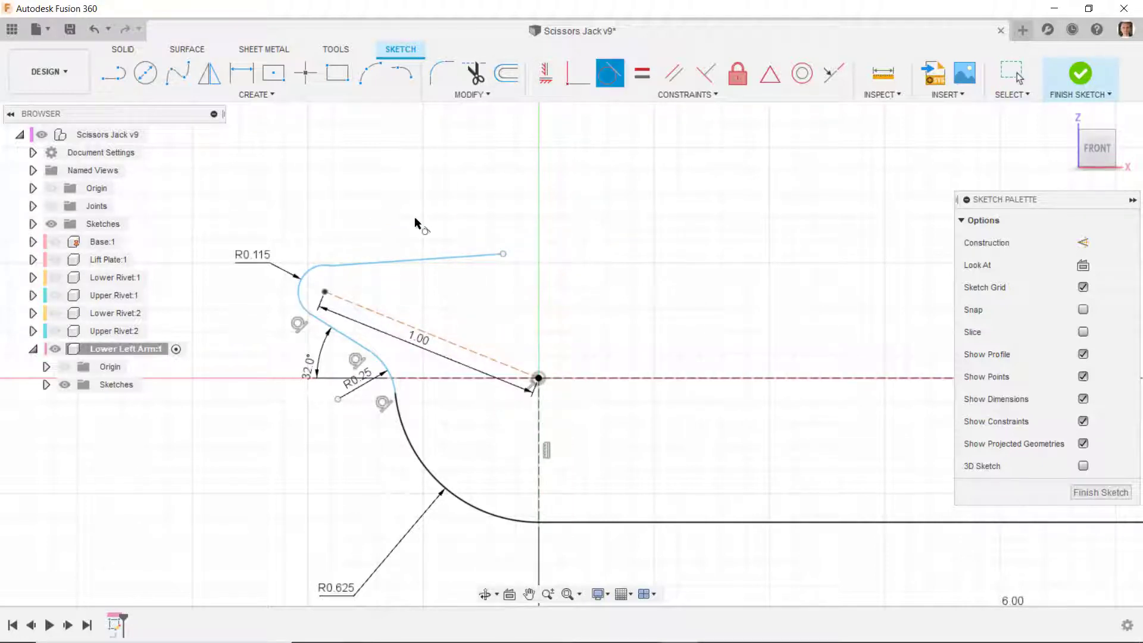
pyautogui.click(368, 262)
pyautogui.click(324, 268)
pyautogui.press('Escape')
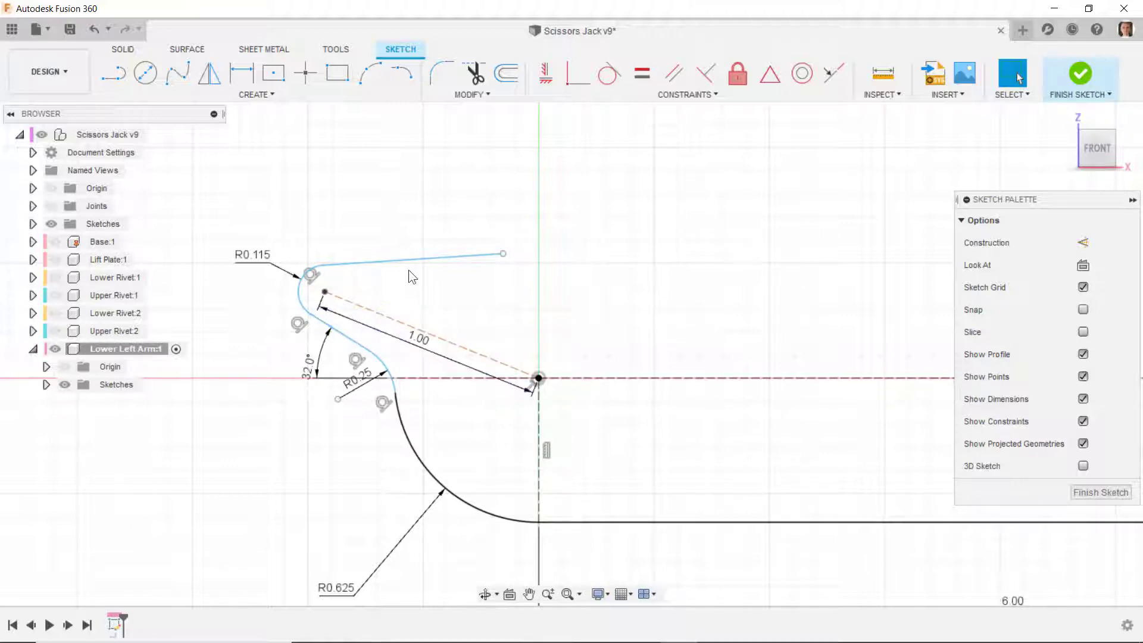
pyautogui.moveTo(505, 253)
pyautogui.mouseDown()
pyautogui.moveTo(408, 252)
pyautogui.moveTo(363, 273)
pyautogui.moveTo(368, 255)
pyautogui.moveTo(372, 281)
pyautogui.moveTo(380, 253)
pyautogui.mouseUp()
pyautogui.click(392, 289)
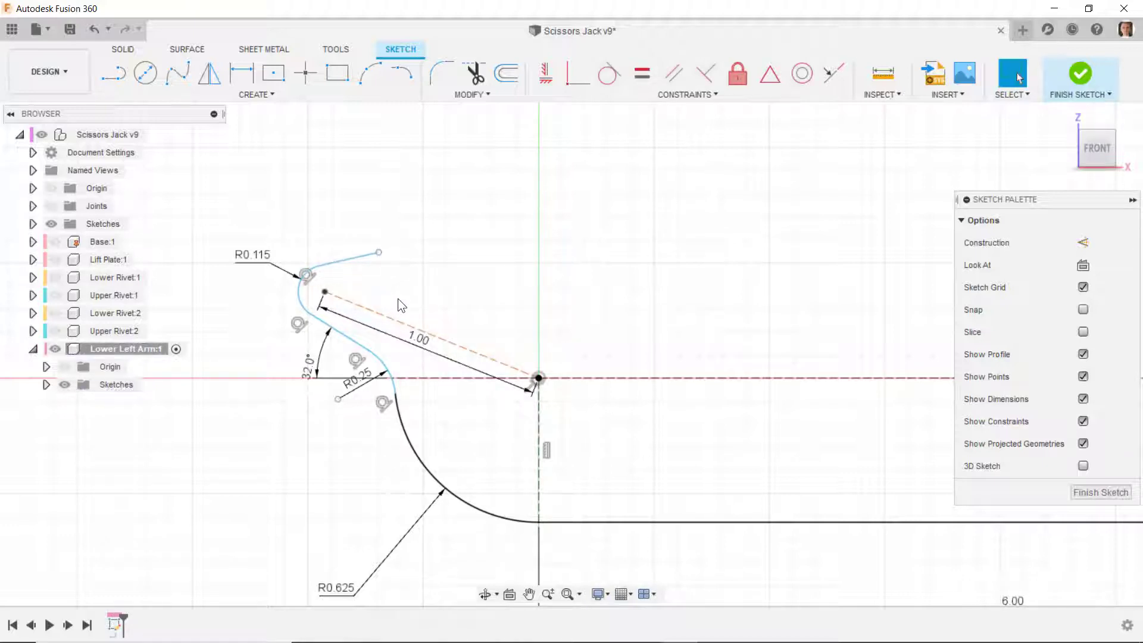
# - Dimension the angle between the upper line and the 32-degree line to 20 degrees, placing the dimension between the lines
pyautogui.click(235, 83)
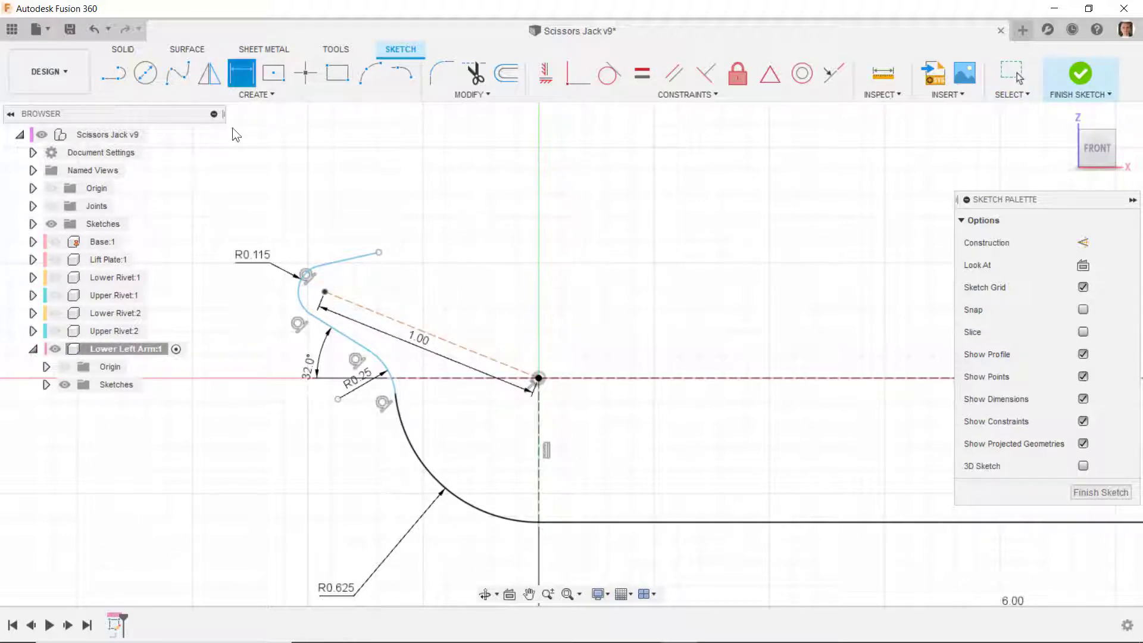
pyautogui.click(344, 260)
pyautogui.click(340, 332)
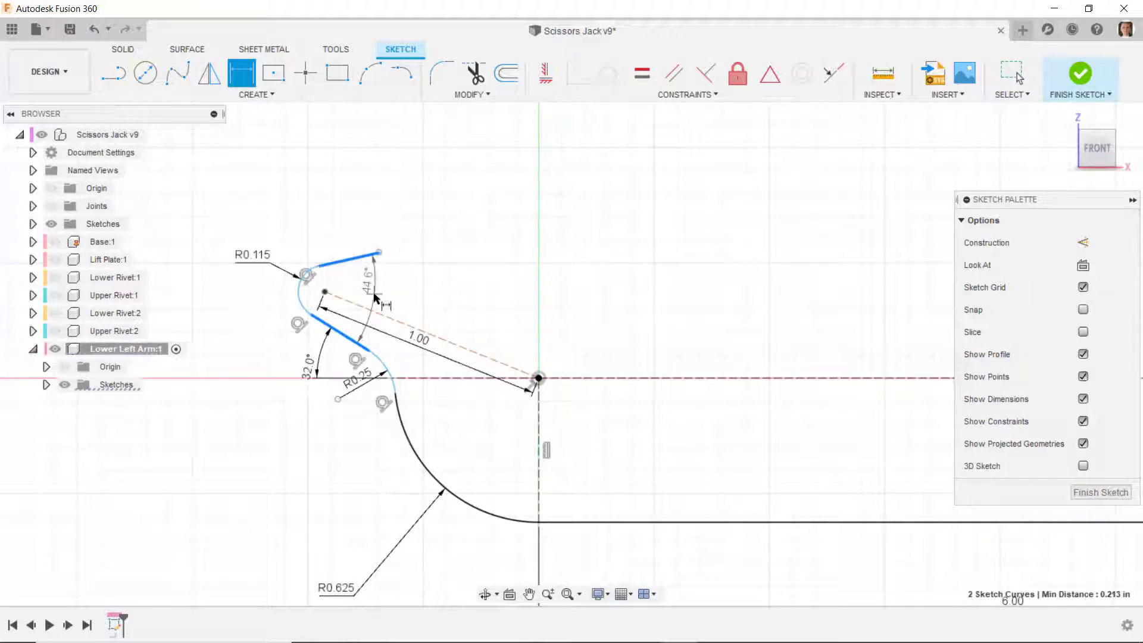
pyautogui.click(370, 300)
pyautogui.write('20')
pyautogui.press('Return')
pyautogui.scroll(3, 294, 306)
pyautogui.press('Escape')
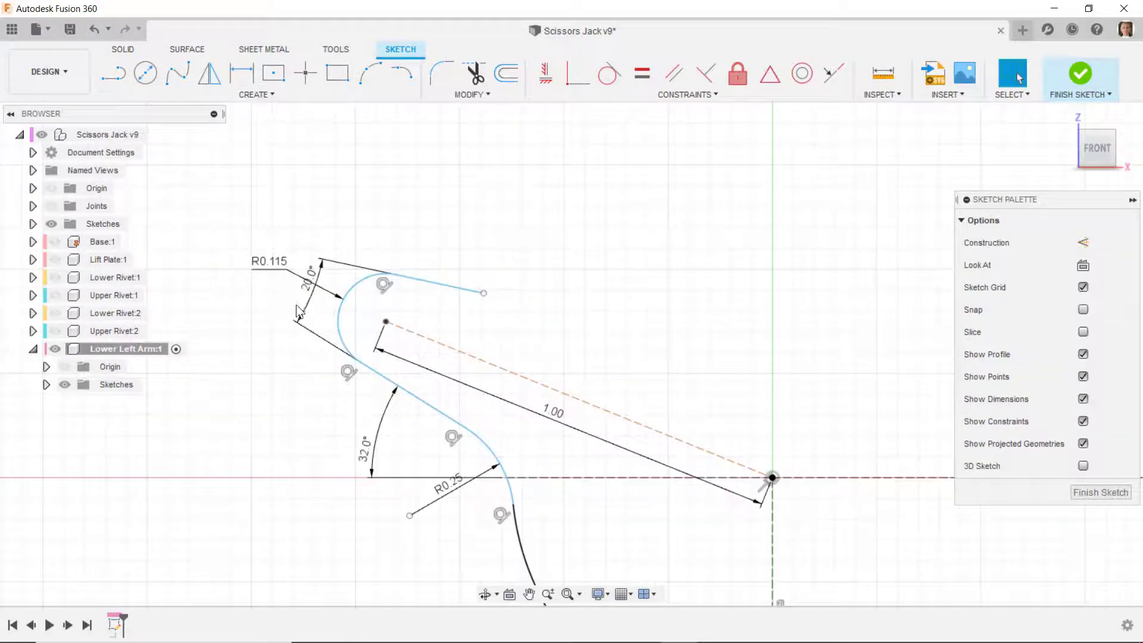
pyautogui.moveTo(312, 297); pyautogui.dragTo(414, 385)
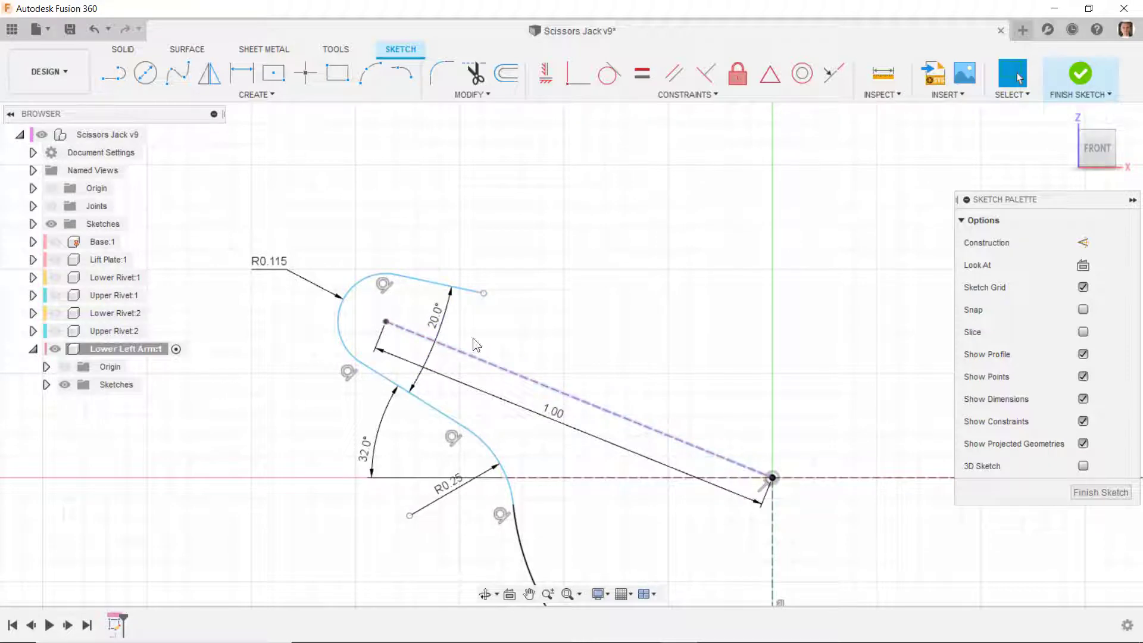
# - Try to make the upper and lower sloped lines symmetric about the 1 in construction line
pyautogui.click(685, 96)
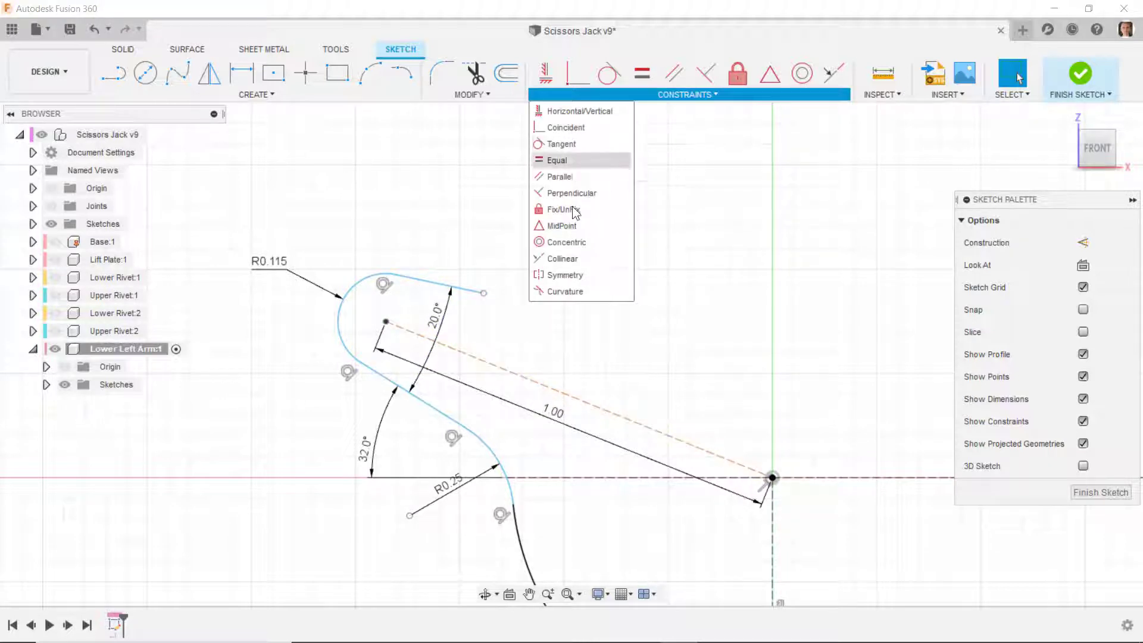
pyautogui.click(556, 273)
pyautogui.click(438, 284)
pyautogui.click(400, 386)
pyautogui.click(415, 337)
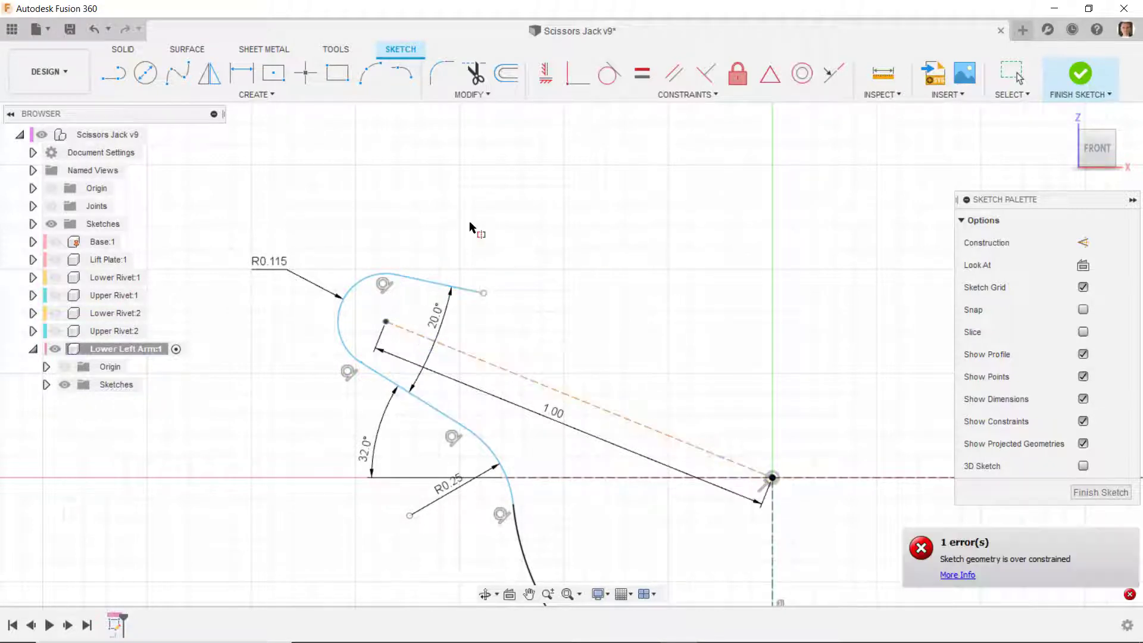
pyautogui.press('Escape')
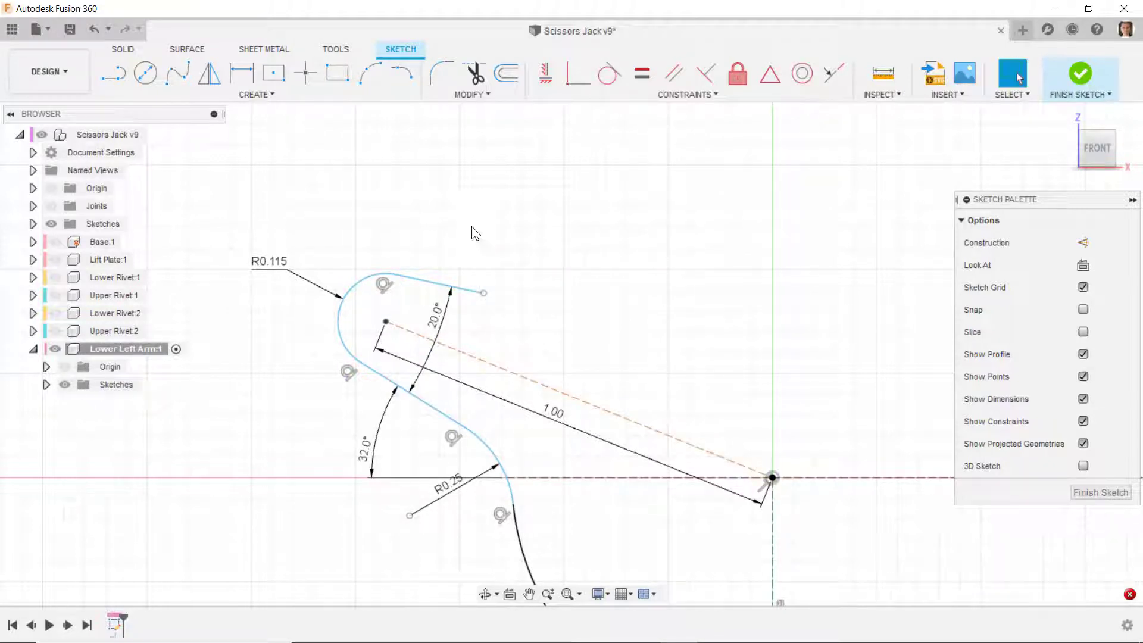
# - Shorten the upper line further by moving its free end toward the R0.115 arc
pyautogui.moveTo(485, 292)
pyautogui.mouseDown()
pyautogui.moveTo(477, 301)
pyautogui.moveTo(481, 286)
pyautogui.mouseUp()
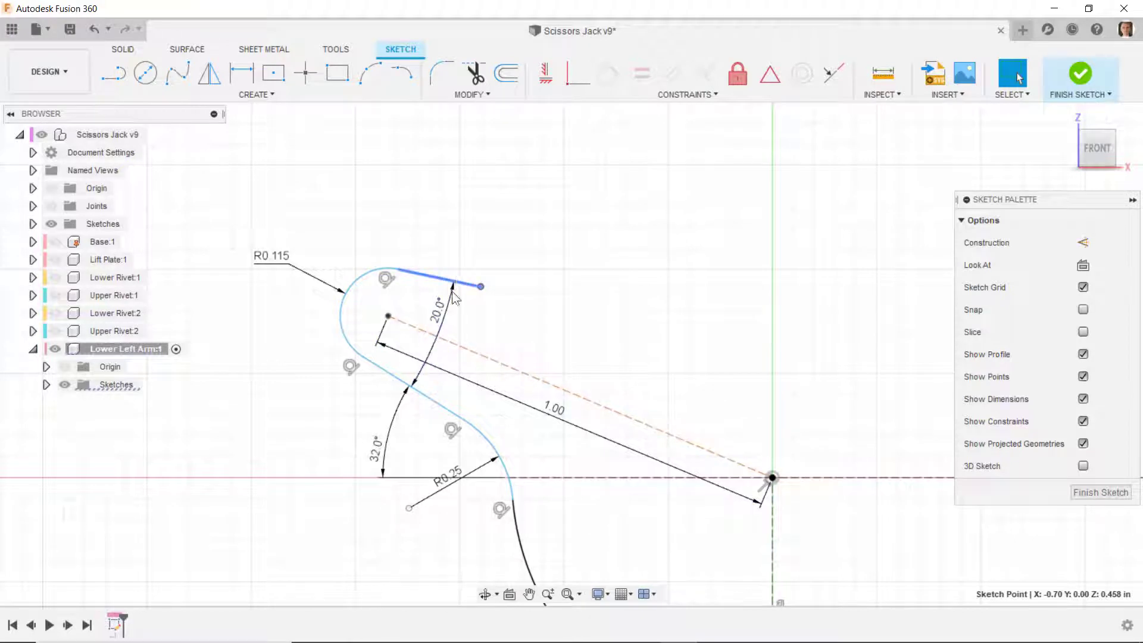
pyautogui.moveTo(483, 287)
pyautogui.mouseDown()
pyautogui.moveTo(446, 282)
pyautogui.moveTo(423, 308)
pyautogui.mouseUp()
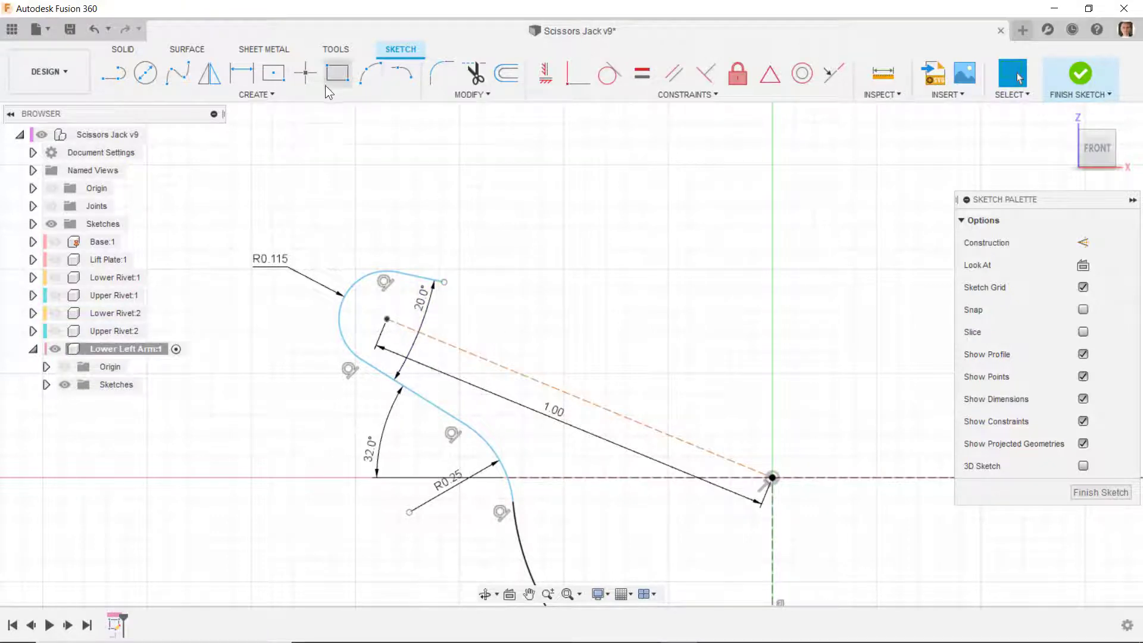
# - Draw a tangent arc curving upward from the upper line's free end and make it equal to the R0.115 arc
pyautogui.click(402, 73)
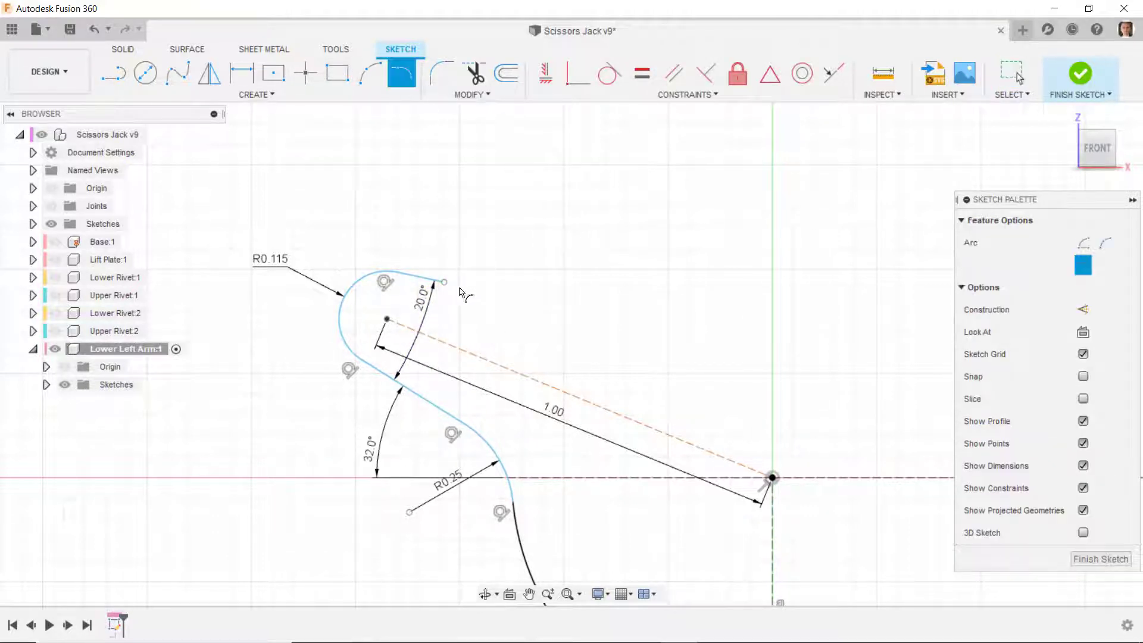
pyautogui.click(444, 282)
pyautogui.click(503, 234)
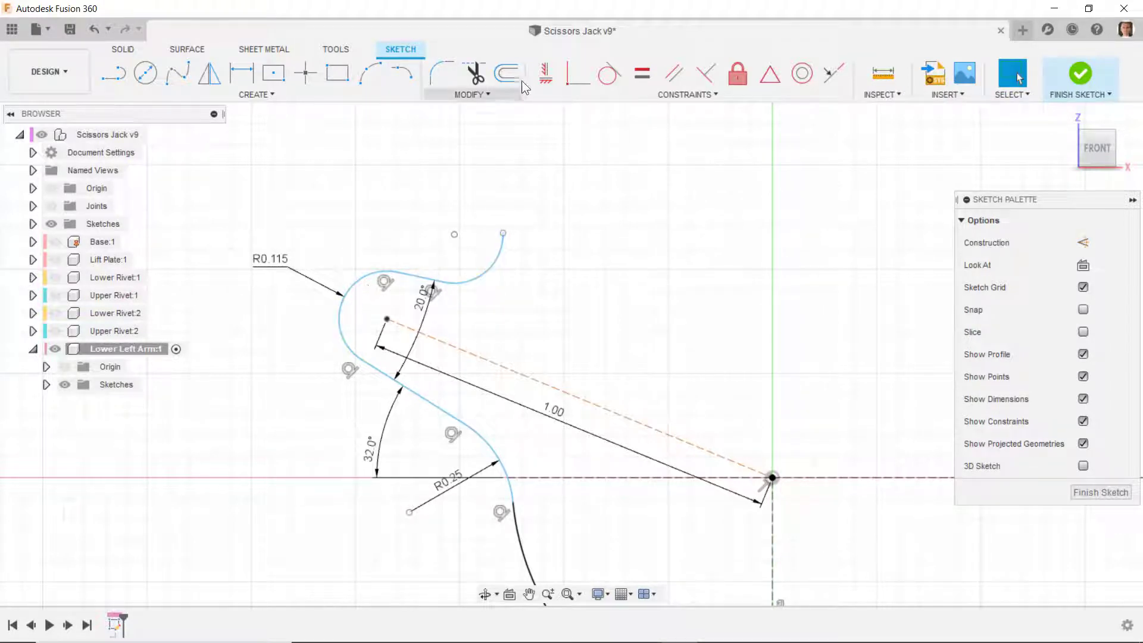
pyautogui.click(642, 72)
pyautogui.click(489, 264)
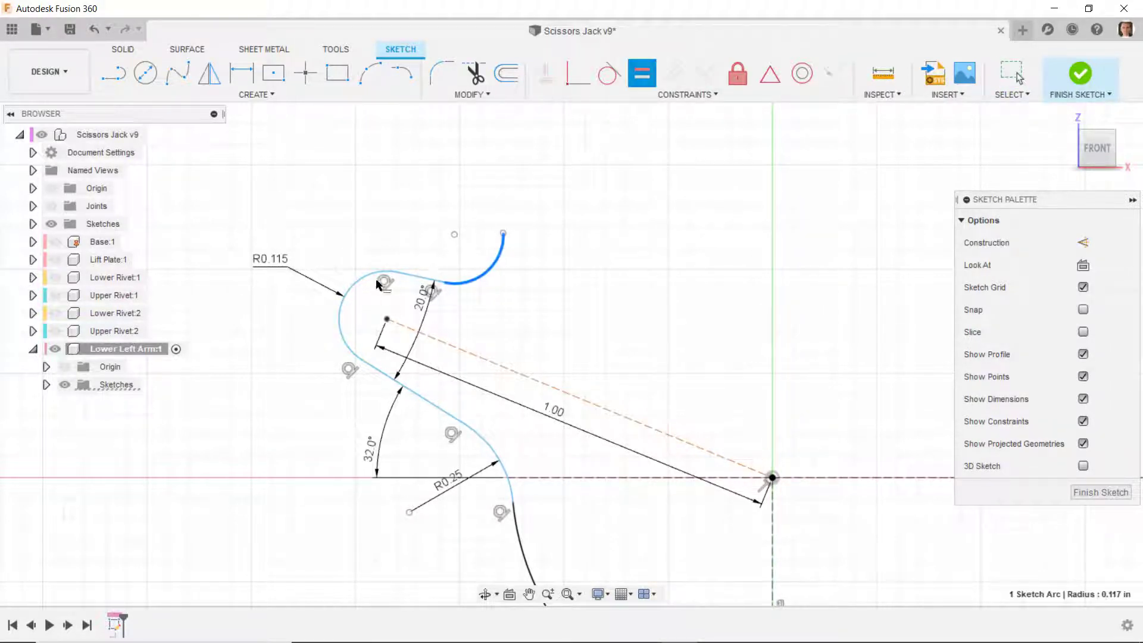
pyautogui.click(355, 290)
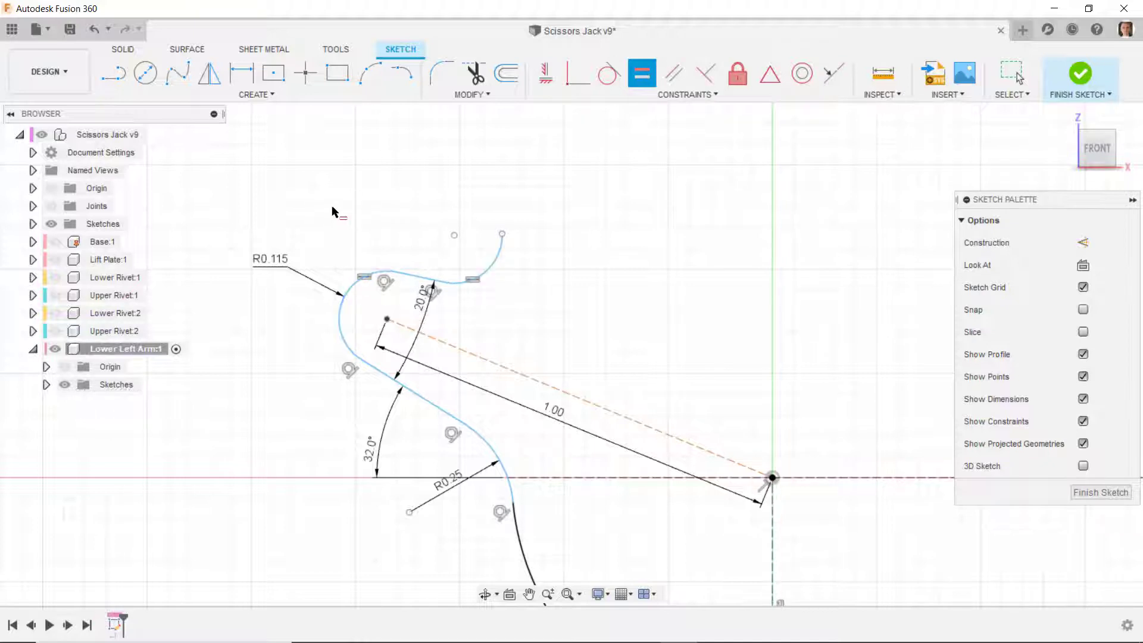
# - Draw a line from the new arc's centre to the sketch origin and convert it to construction geometry
pyautogui.press('l')
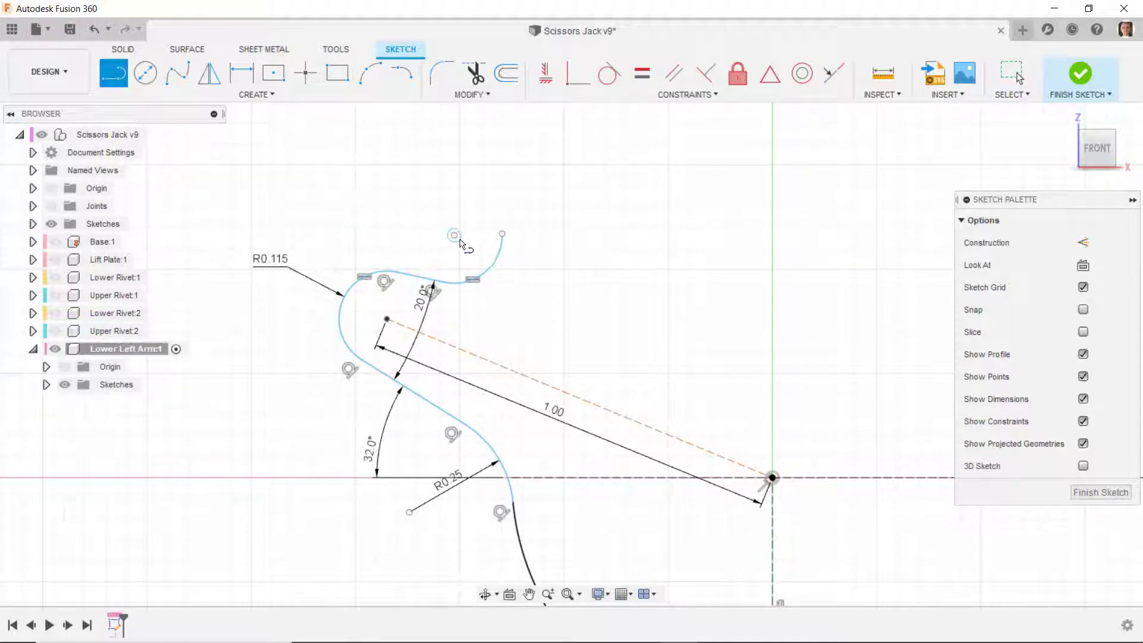
pyautogui.click(454, 234)
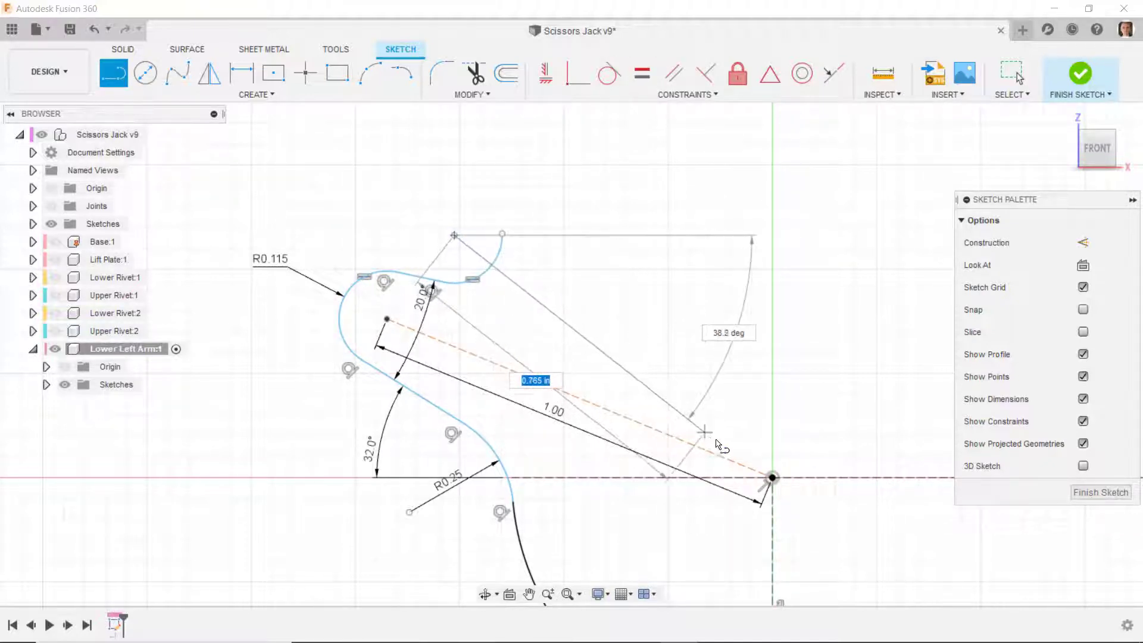
pyautogui.click(771, 478)
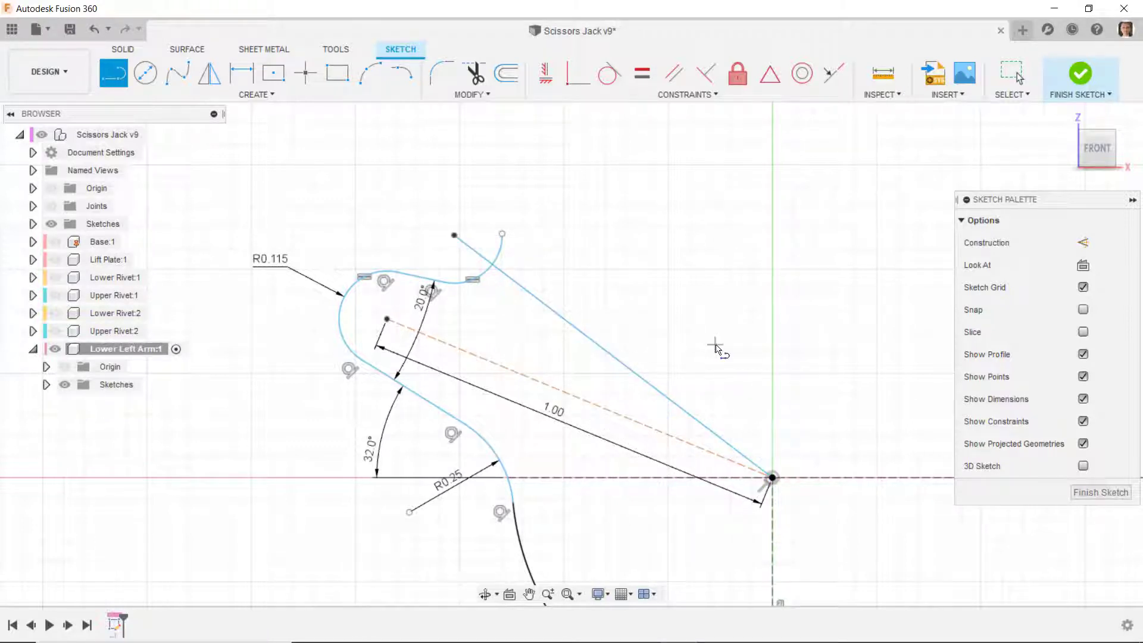
pyautogui.press('Escape')
pyautogui.click(612, 353)
pyautogui.rightClick(612, 354)
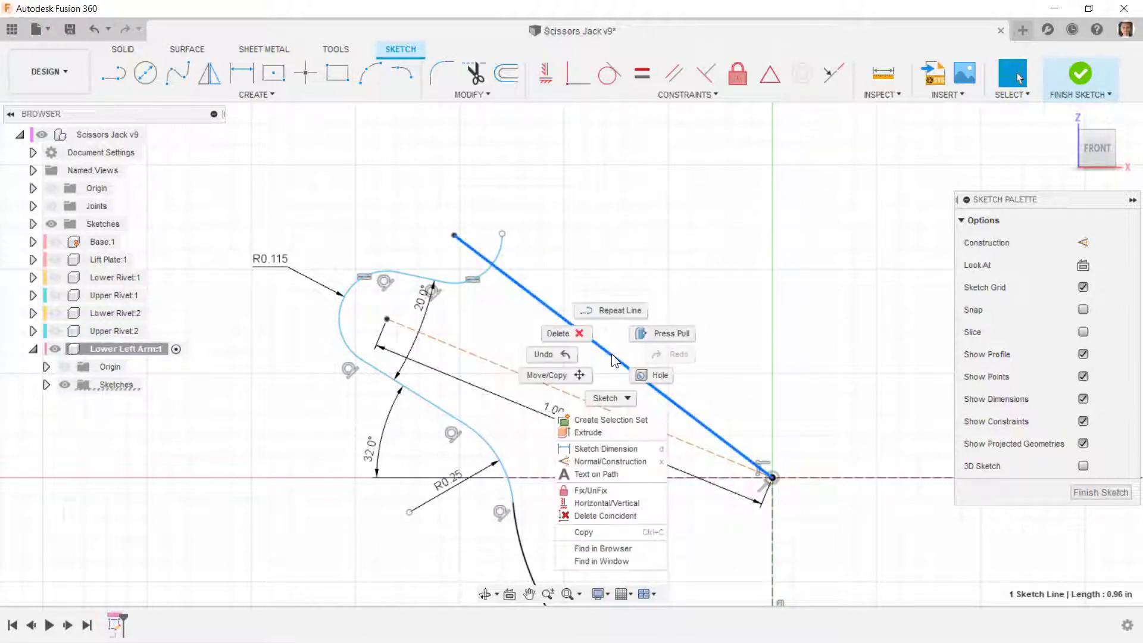
pyautogui.click(613, 463)
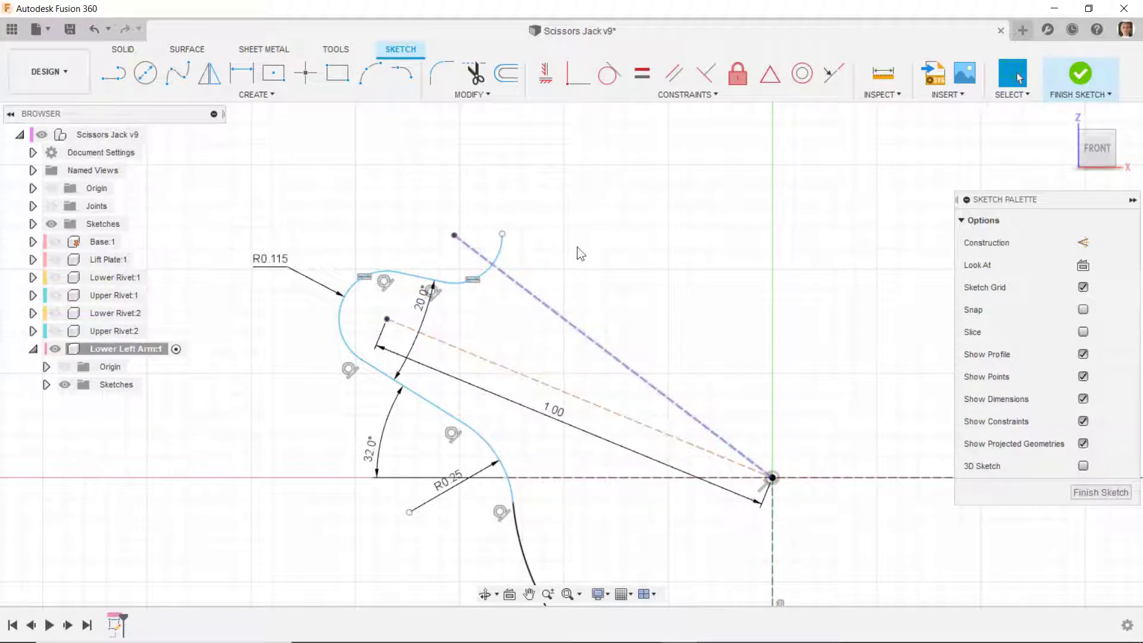
# - Mirror the short upper line and the 1 in construction line about the new construction line
pyautogui.click(209, 73)
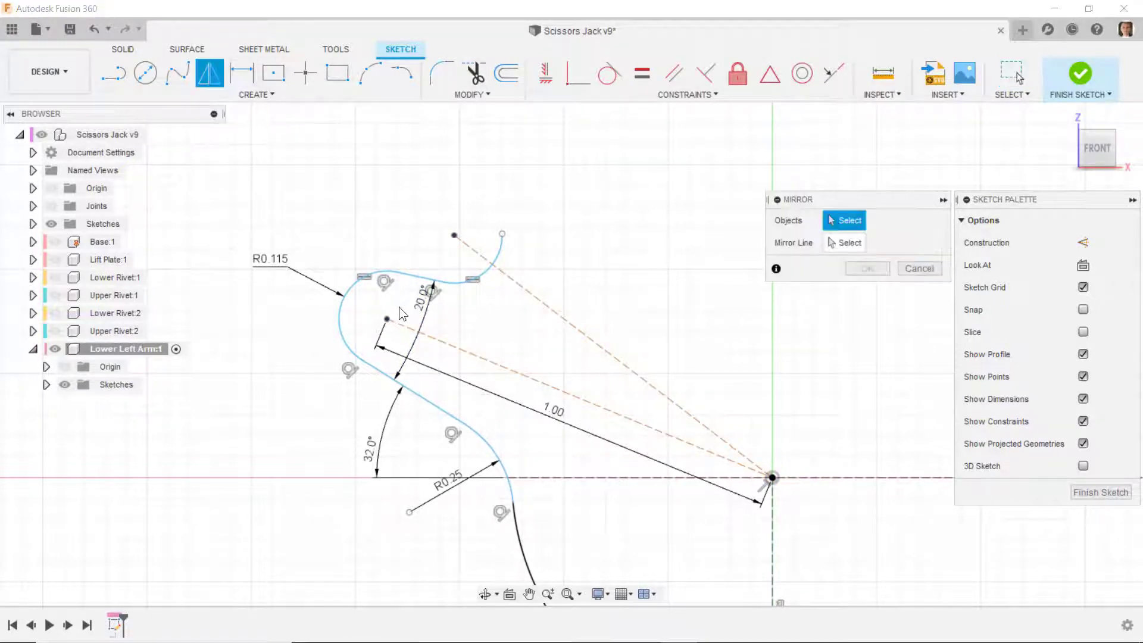
pyautogui.click(426, 280)
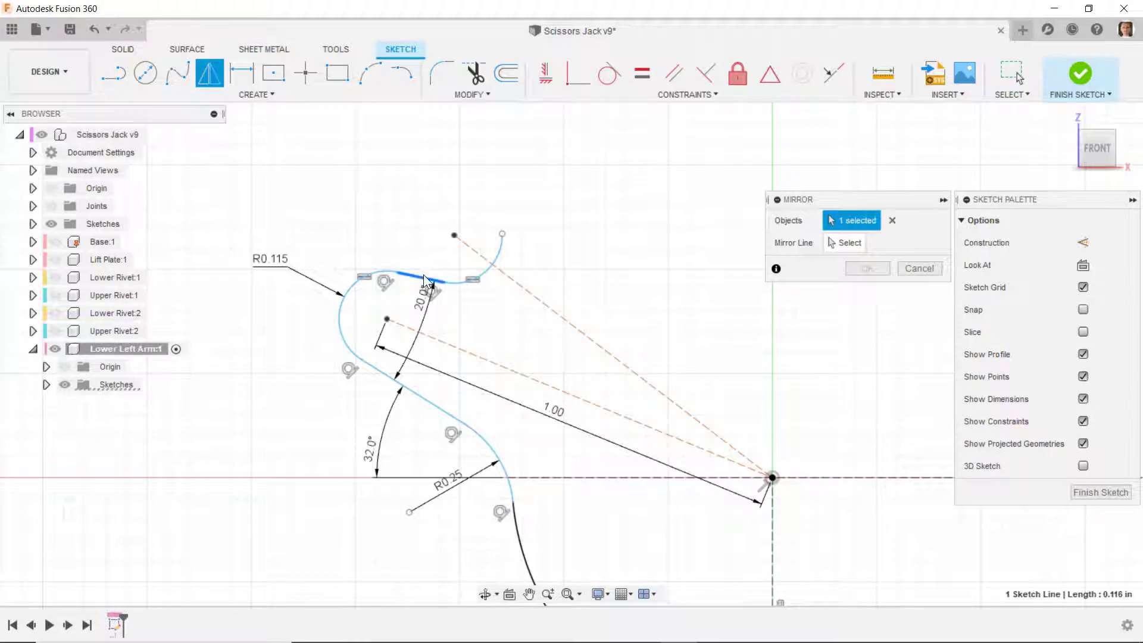
pyautogui.click(485, 356)
pyautogui.click(848, 243)
pyautogui.click(544, 299)
pyautogui.press('Return')
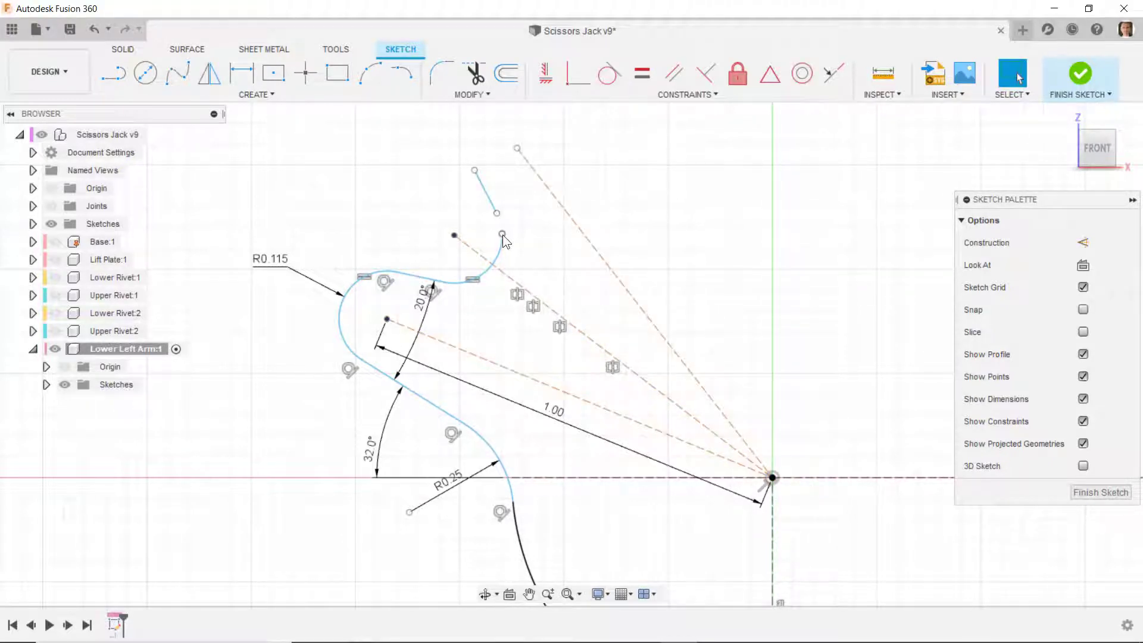
# - Make the mirrored short line's lower endpoint coincident with the free end of the upward-curving arc
pyautogui.click(576, 82)
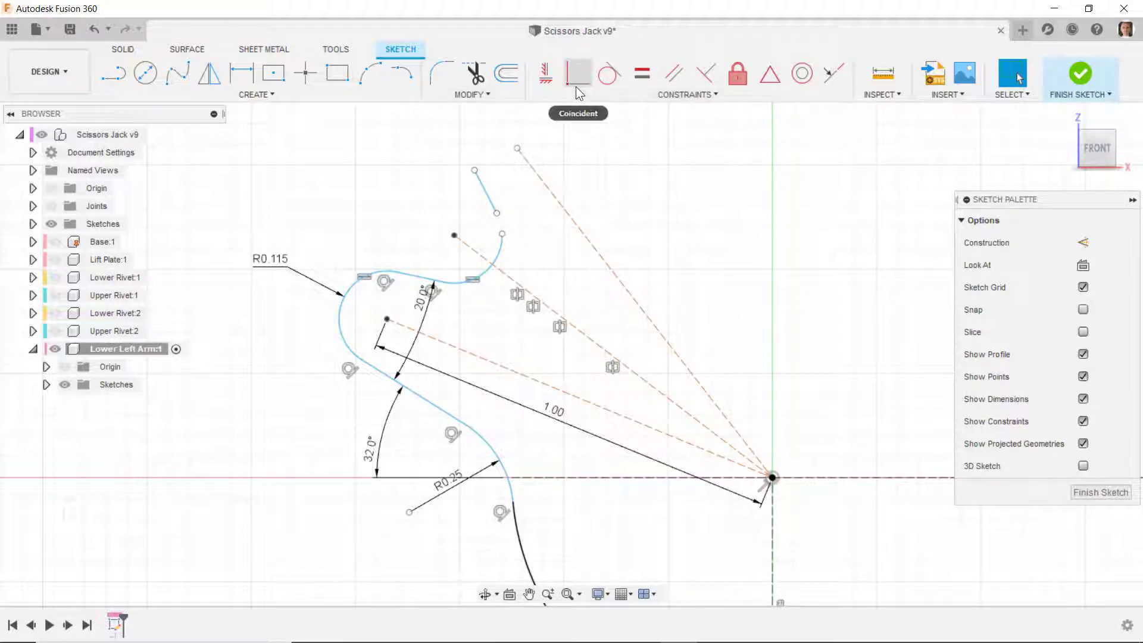
pyautogui.click(496, 212)
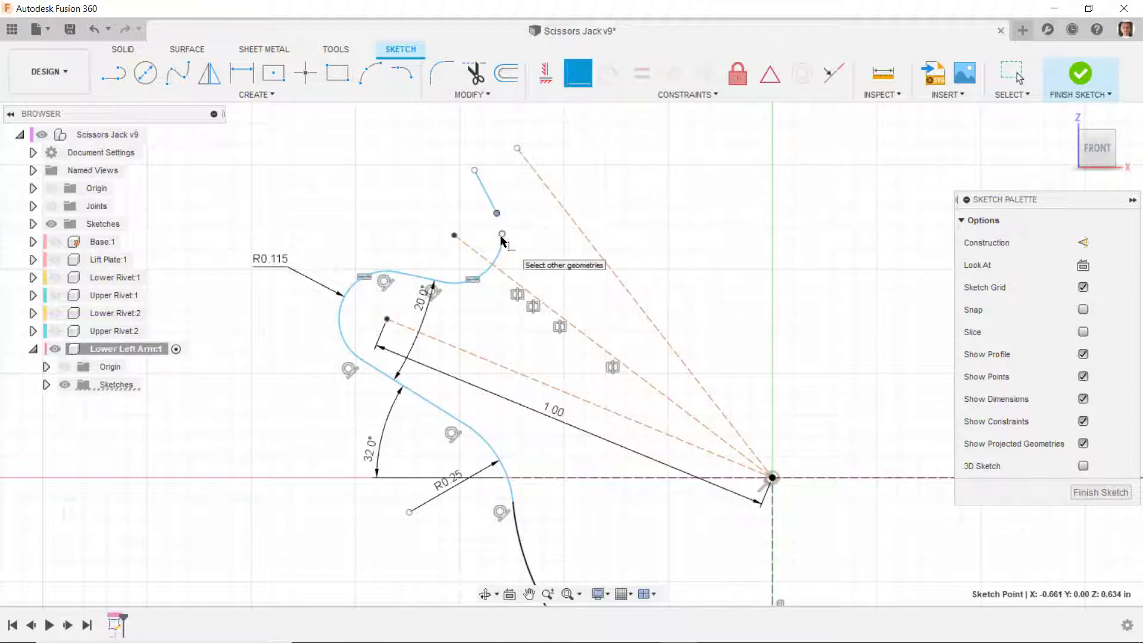
pyautogui.click(501, 235)
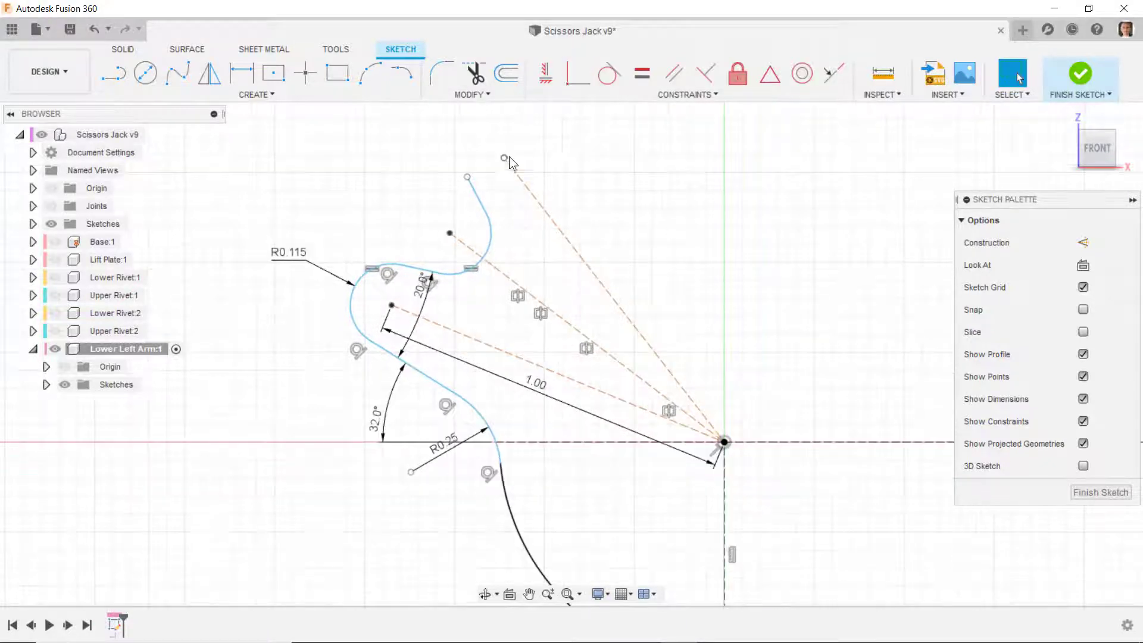
pyautogui.moveTo(508, 158)
pyautogui.mouseDown()
pyautogui.moveTo(493, 174)
pyautogui.moveTo(512, 168)
pyautogui.mouseUp()
pyautogui.scroll(-2, 510, 210)
pyautogui.scroll(3, 476, 163)
pyautogui.scroll(2, 476, 165)
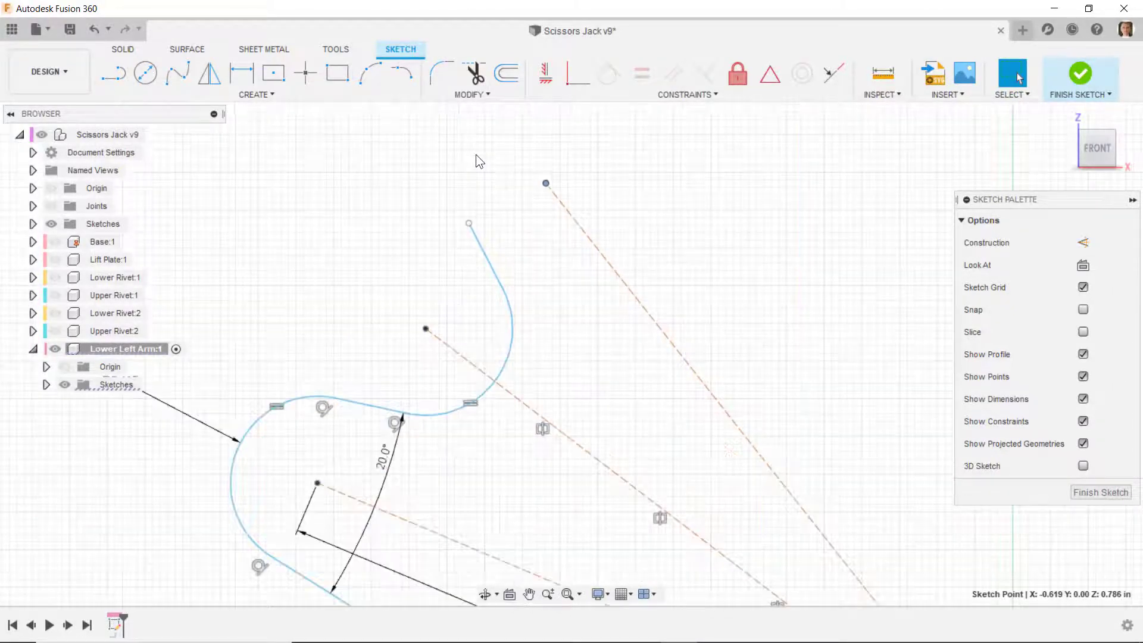
pyautogui.click(466, 202)
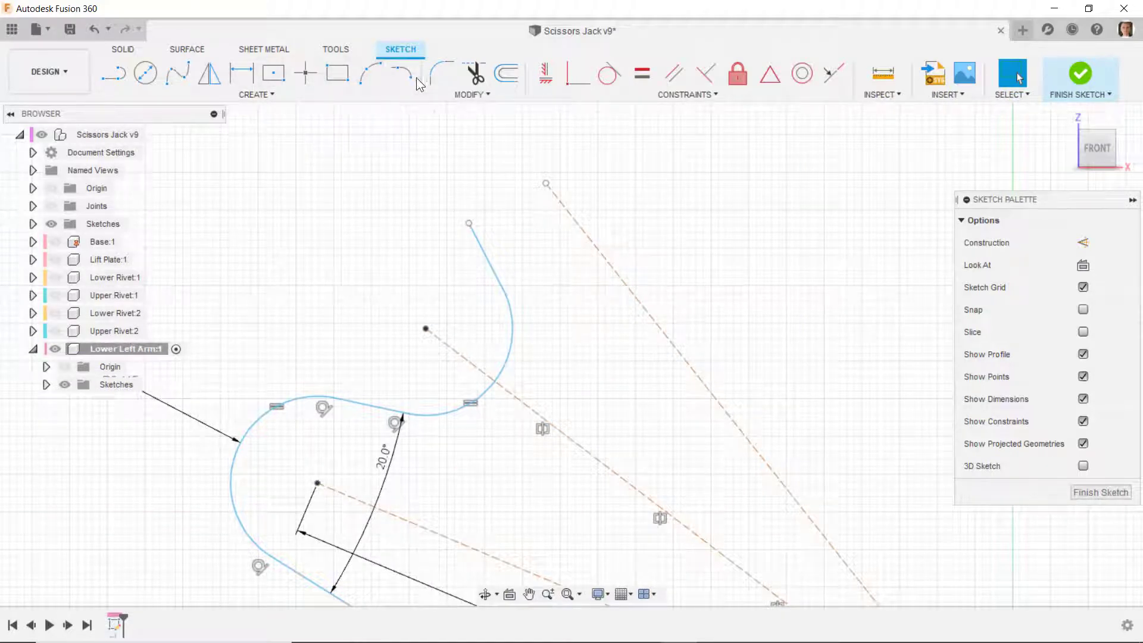
# - Draw a tangent arc from the mirrored short line's free end and make its centre coincident with the mirrored construction line's outer endpoint
pyautogui.click(401, 73)
pyautogui.click(470, 224)
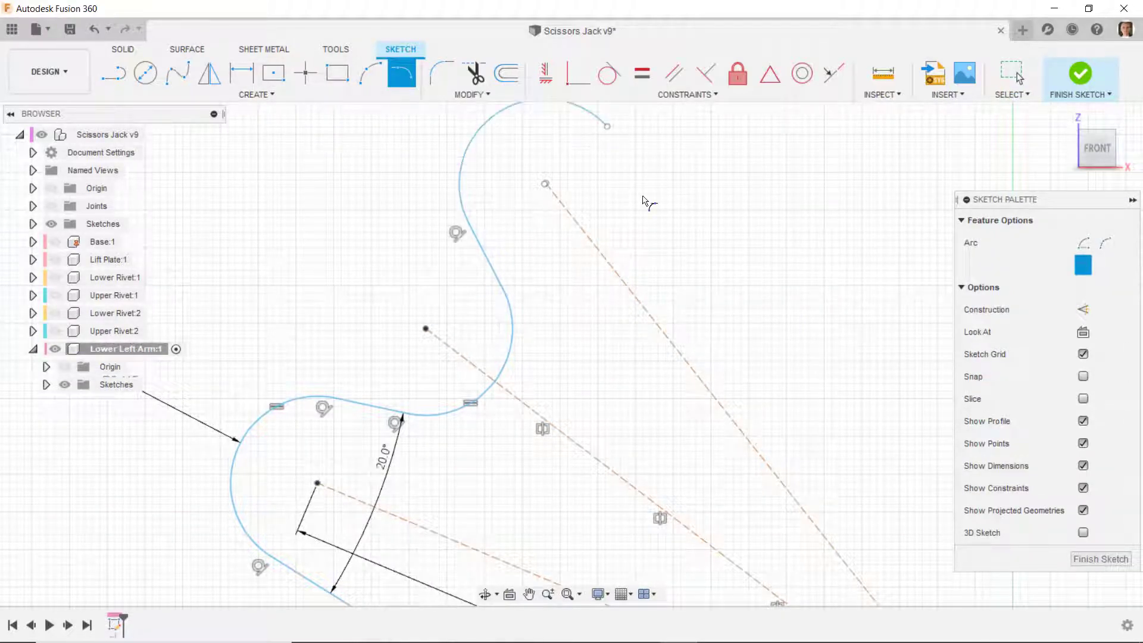
pyautogui.press('Escape')
pyautogui.scroll(5, 631, 184)
pyautogui.scroll(3, 460, 199)
pyautogui.click(577, 73)
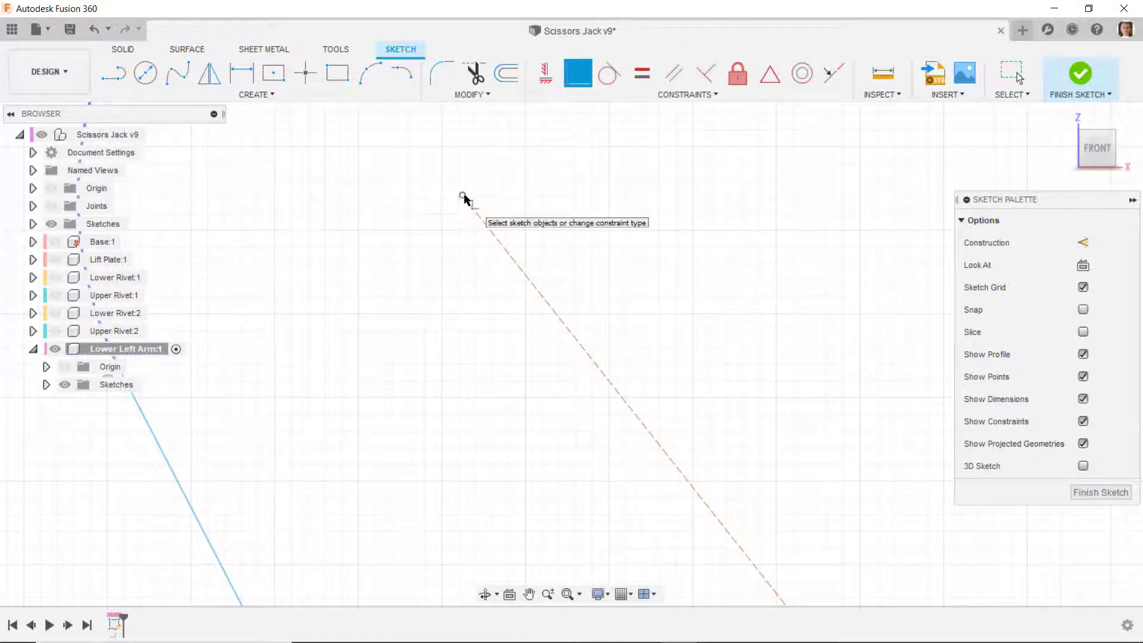
pyautogui.scroll(-3, 458, 203)
pyautogui.scroll(-3, 443, 229)
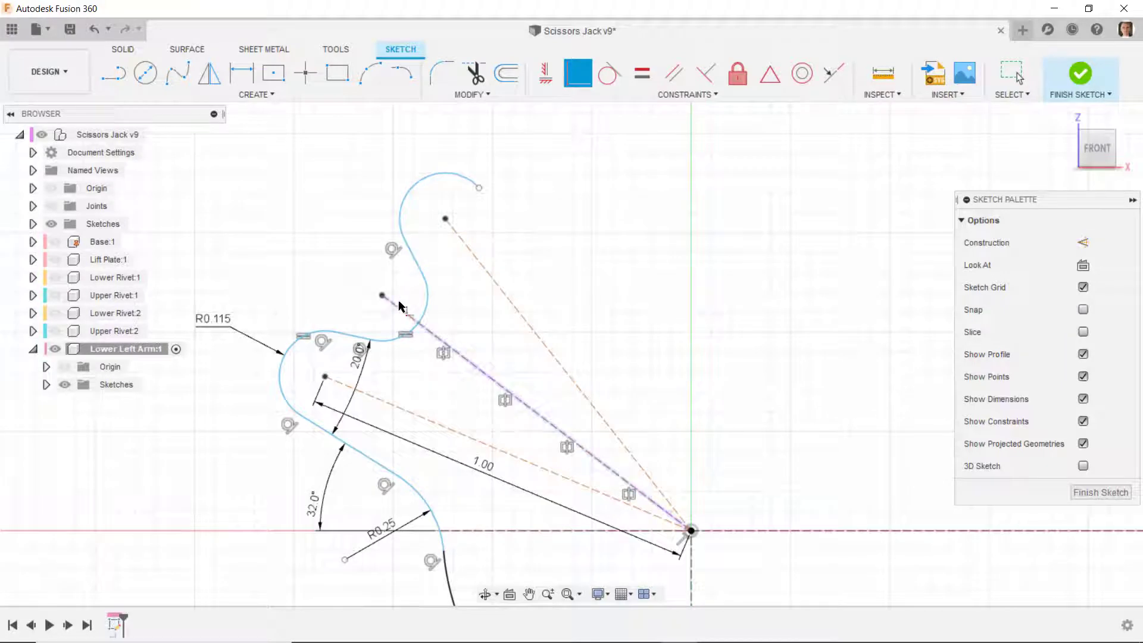
# - Mirror the second tooth's short line and the middle construction line about the construction line through the newest arc's centre
pyautogui.click(209, 73)
pyautogui.click(409, 256)
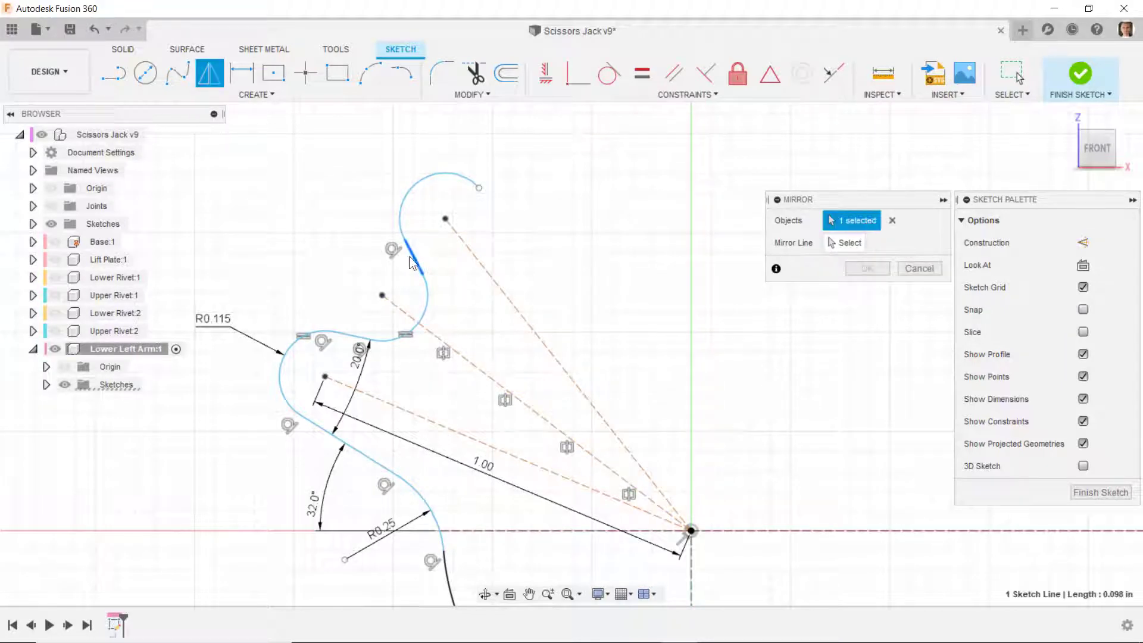
pyautogui.click(398, 306)
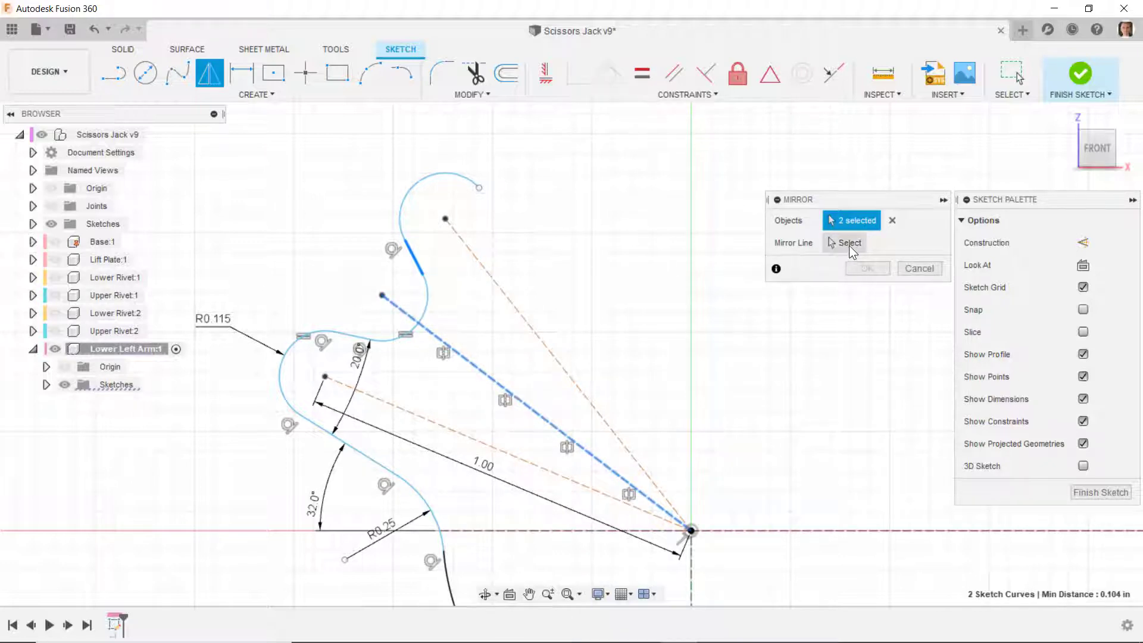
pyautogui.click(831, 238)
pyautogui.click(505, 292)
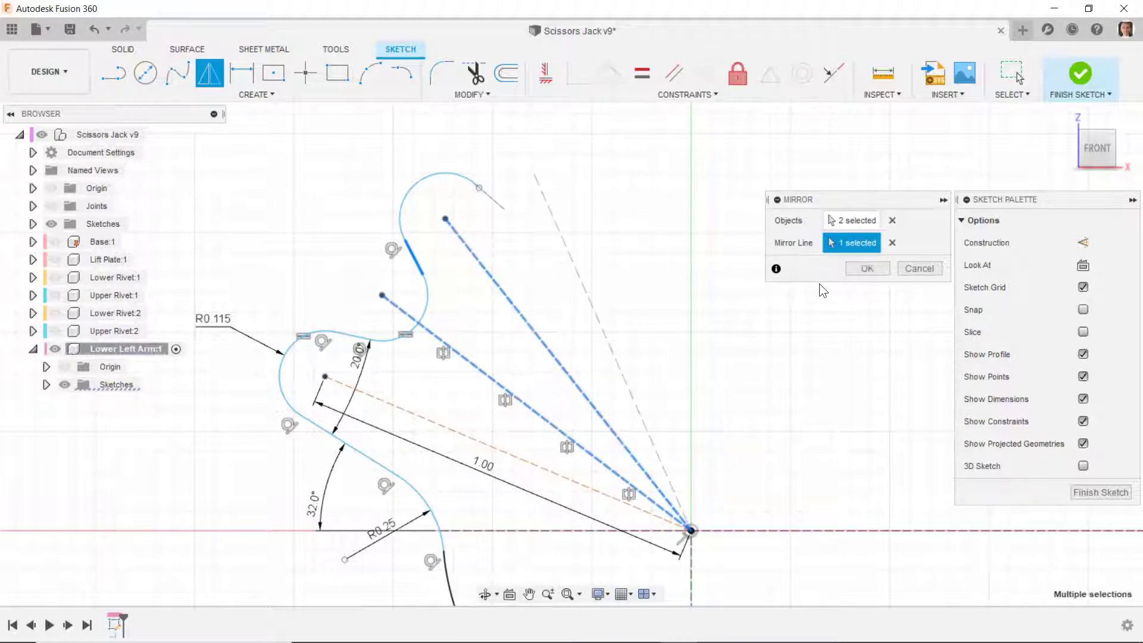
pyautogui.click(867, 269)
# - Make the top arc's free end coincident with the near endpoint of the newly mirrored short line
pyautogui.scroll(8, 483, 184)
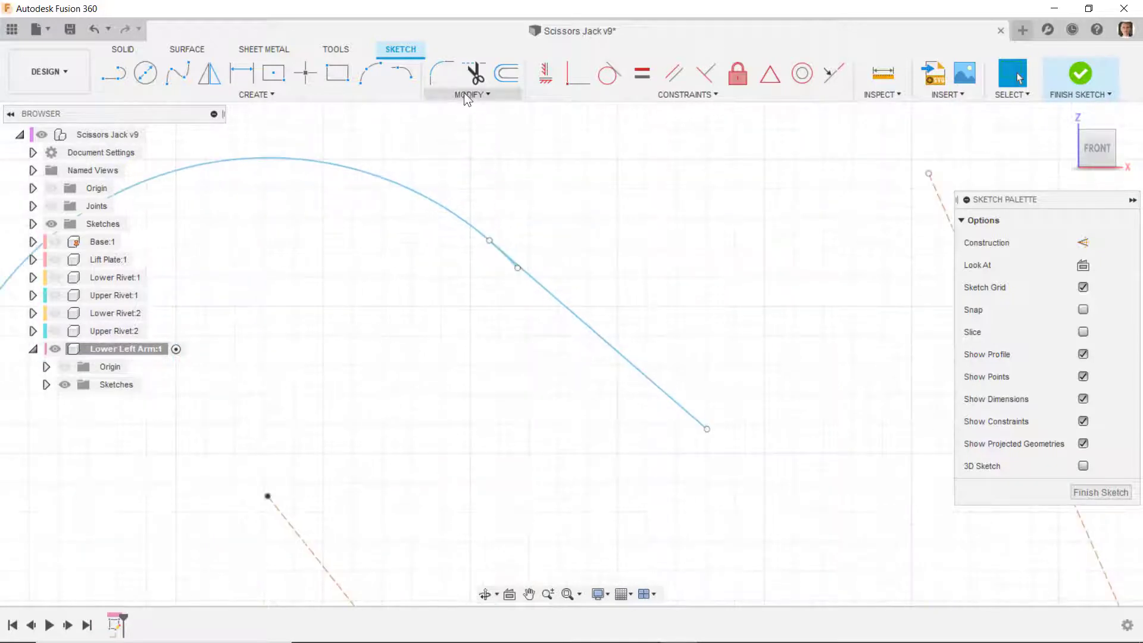
pyautogui.click(577, 74)
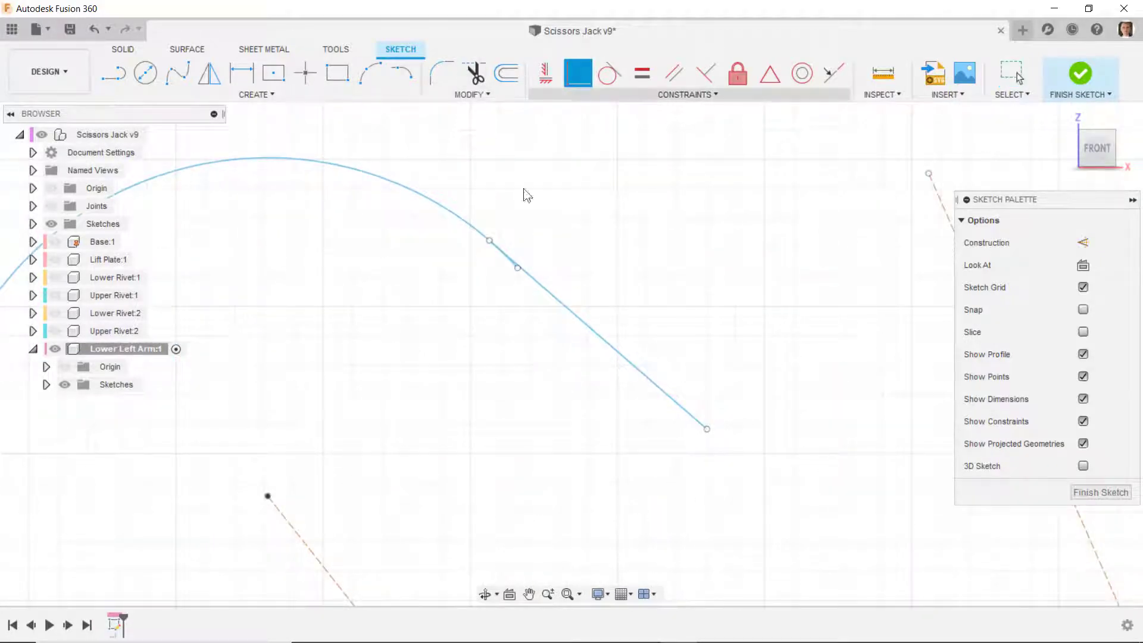
pyautogui.click(489, 241)
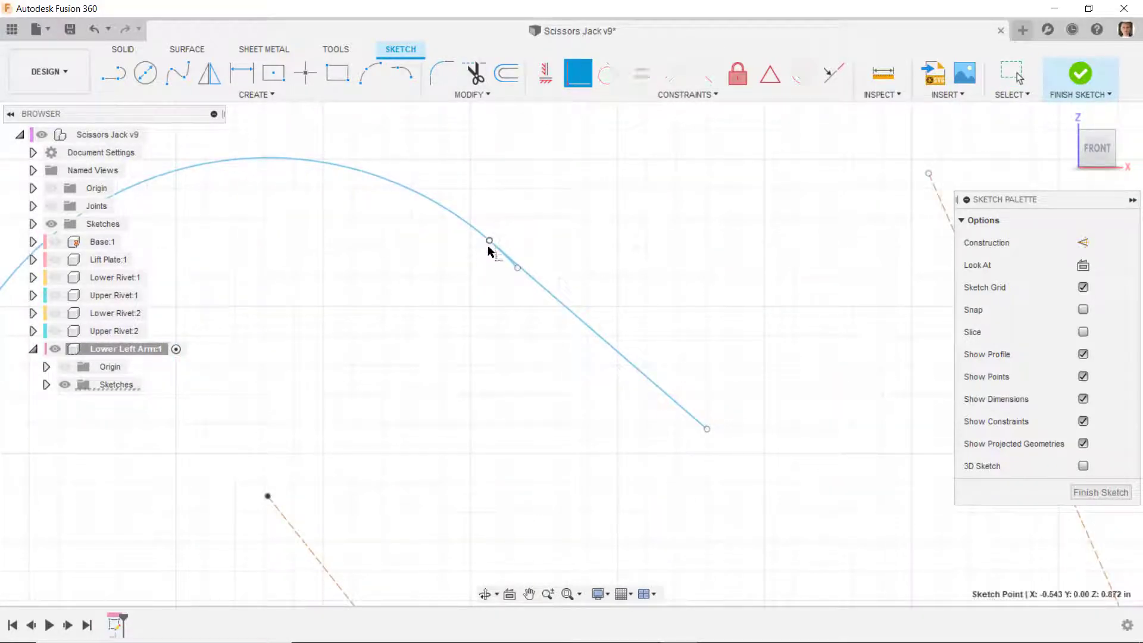
pyautogui.click(518, 269)
# - Draw a tangent valley arc from the mirrored short line's free end, with its centre coincident with the newest construction line's outer endpoint
pyautogui.scroll(-6, 504, 229)
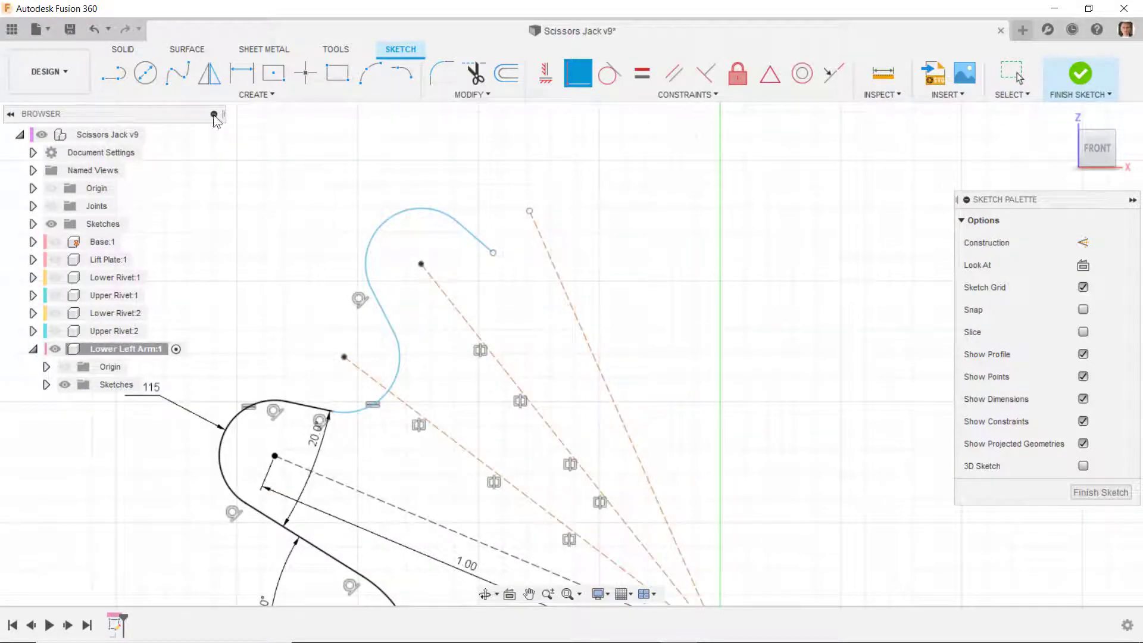
pyautogui.click(401, 72)
pyautogui.click(493, 253)
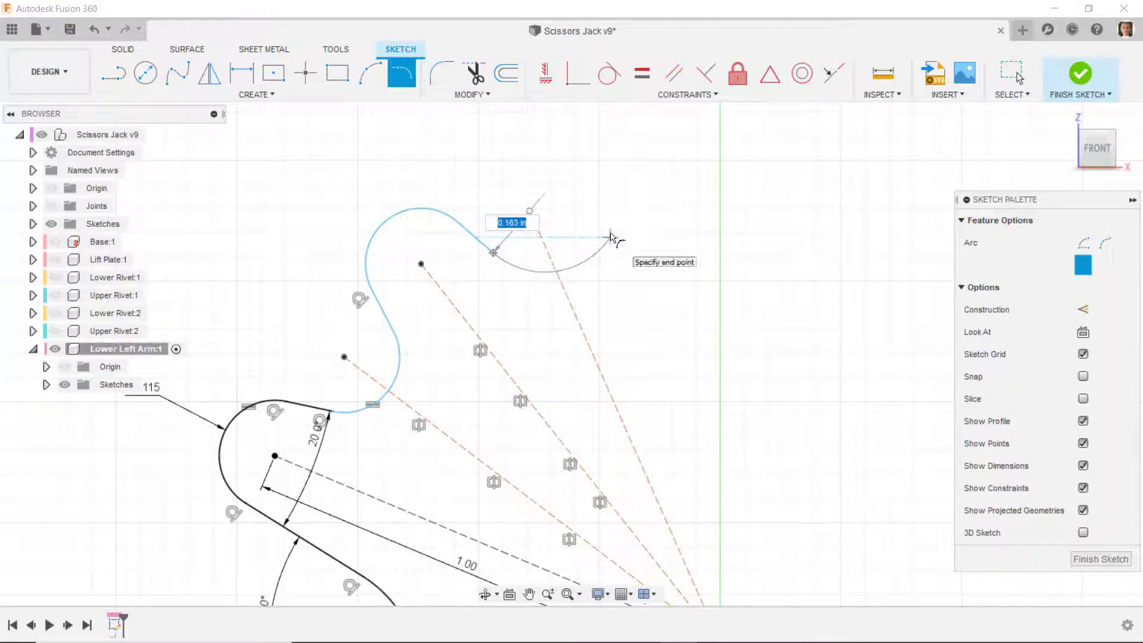
pyautogui.click(612, 223)
pyautogui.press('Escape')
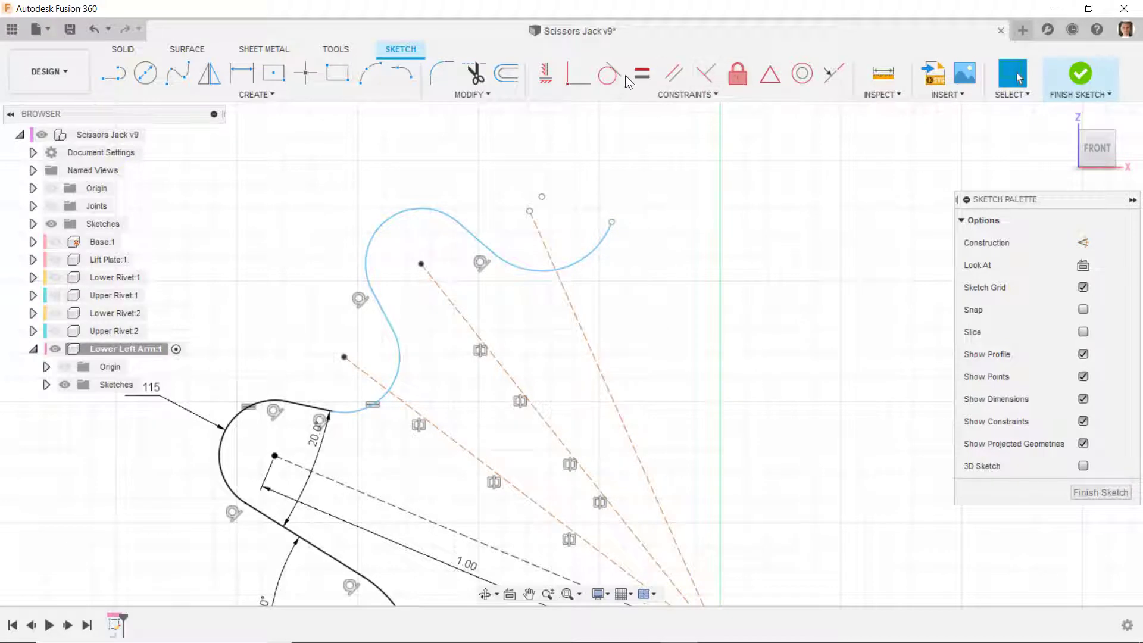
pyautogui.click(580, 79)
pyautogui.click(530, 211)
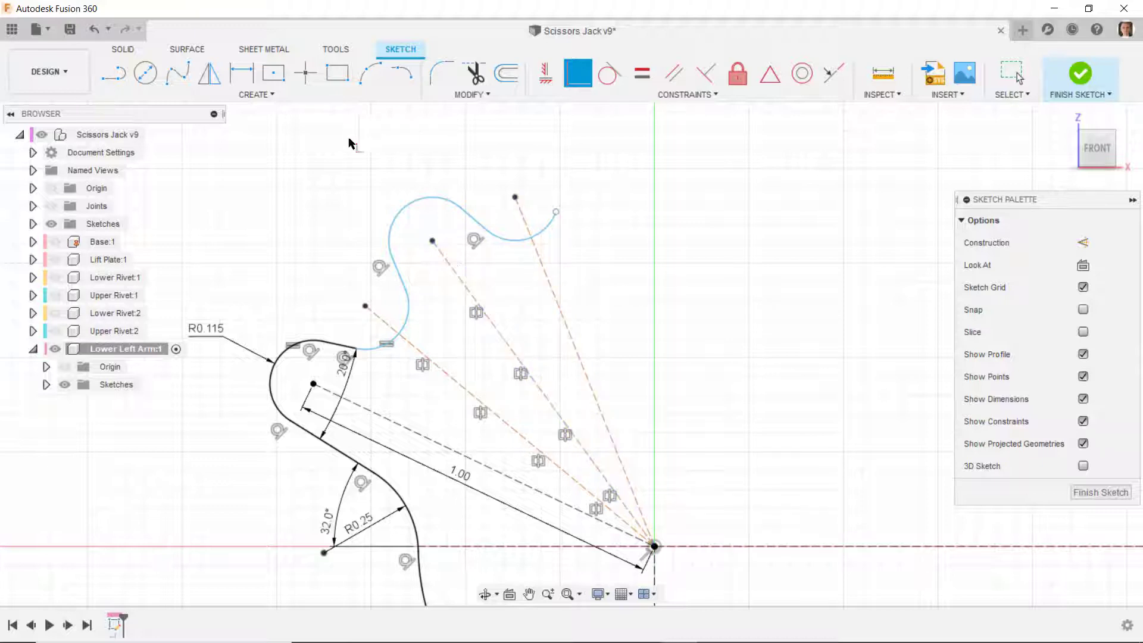
# - Mirror the short line before the valley arc and the third construction line about the construction line through the valley arc's centre
pyautogui.click(210, 74)
pyautogui.click(480, 224)
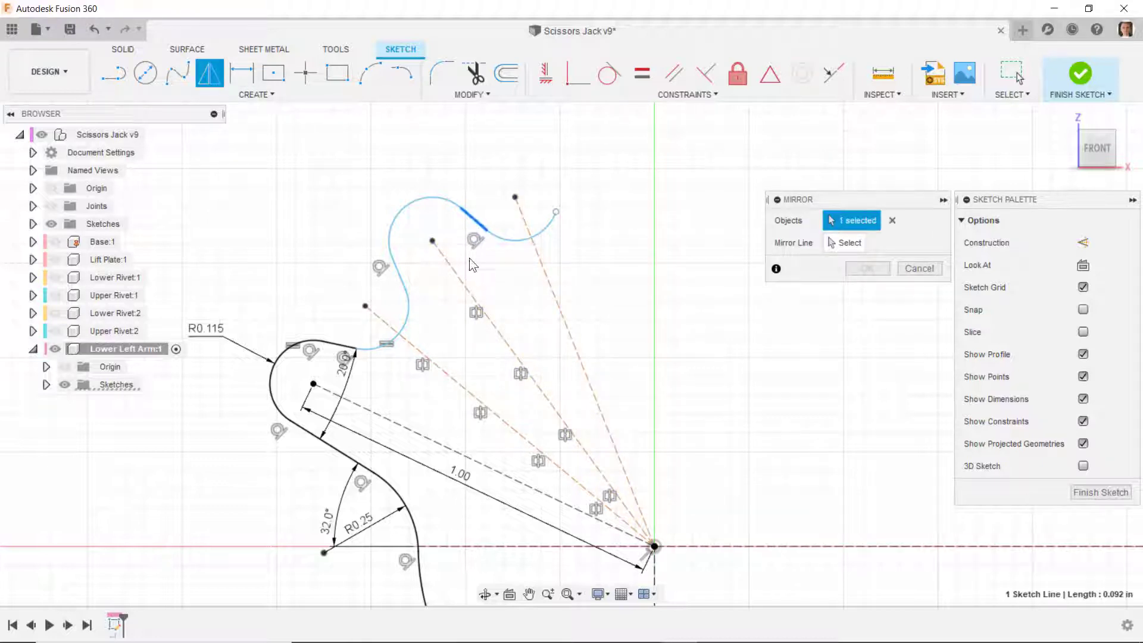
pyautogui.click(469, 279)
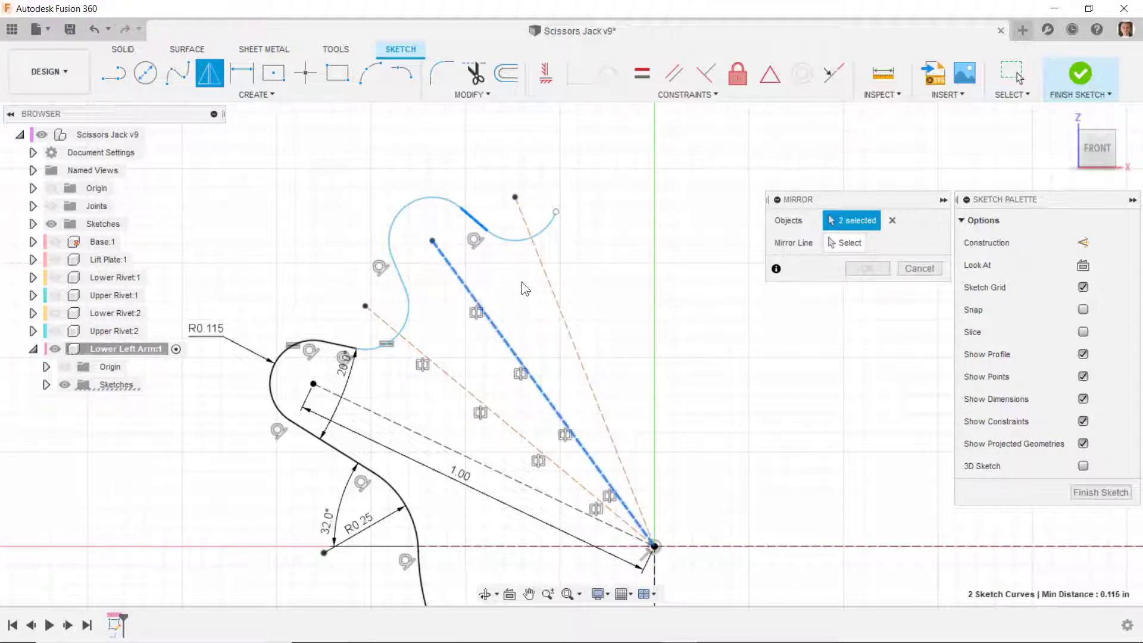
pyautogui.click(862, 244)
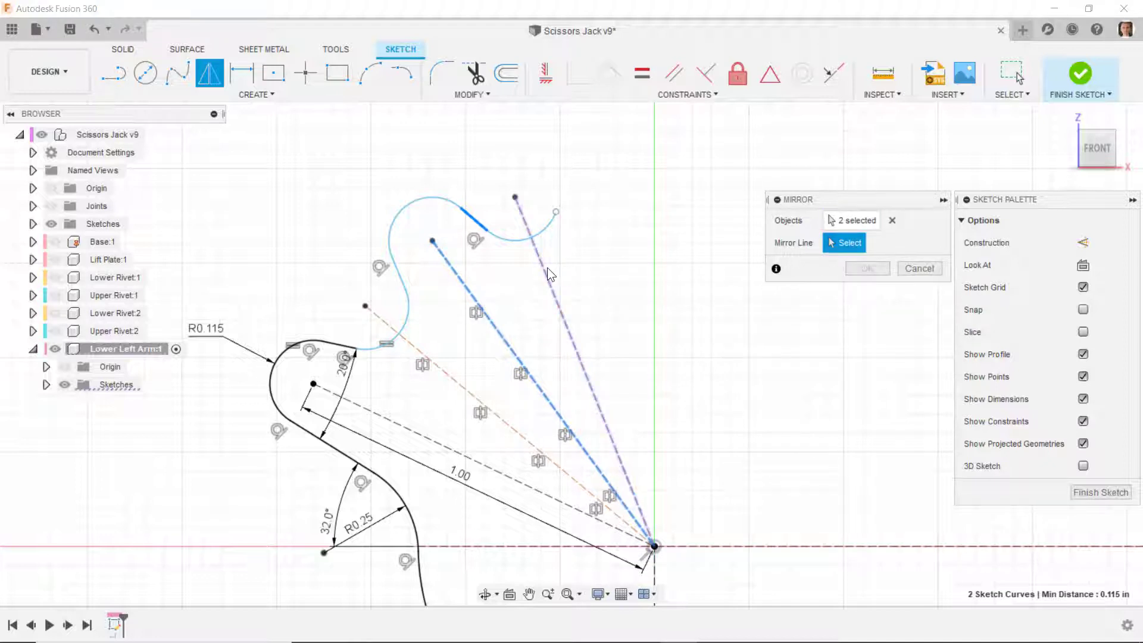
pyautogui.click(544, 268)
pyautogui.click(865, 268)
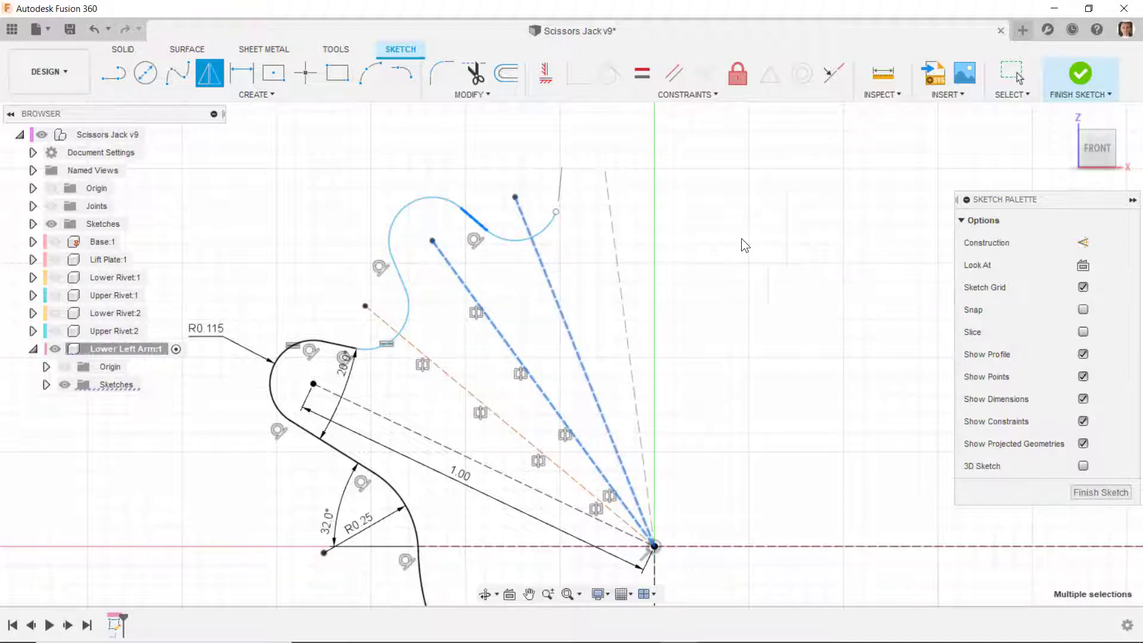
# - Make the newly mirrored near-vertical line's lower endpoint coincident with the free end of the valley arc
pyautogui.scroll(2, 581, 178)
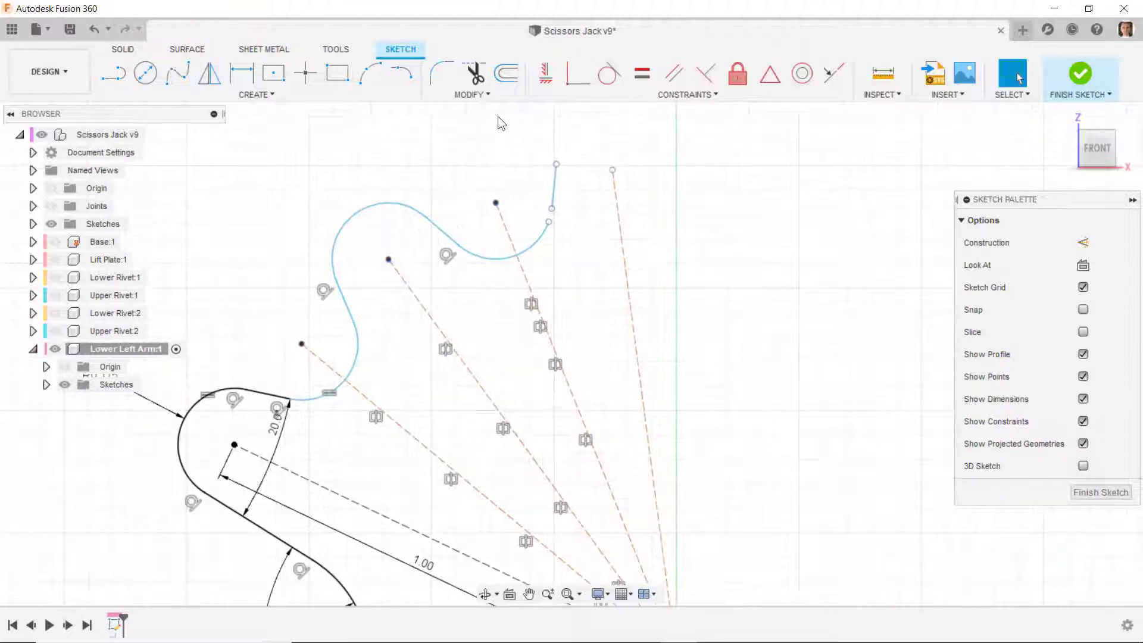
pyautogui.click(573, 77)
pyautogui.click(552, 208)
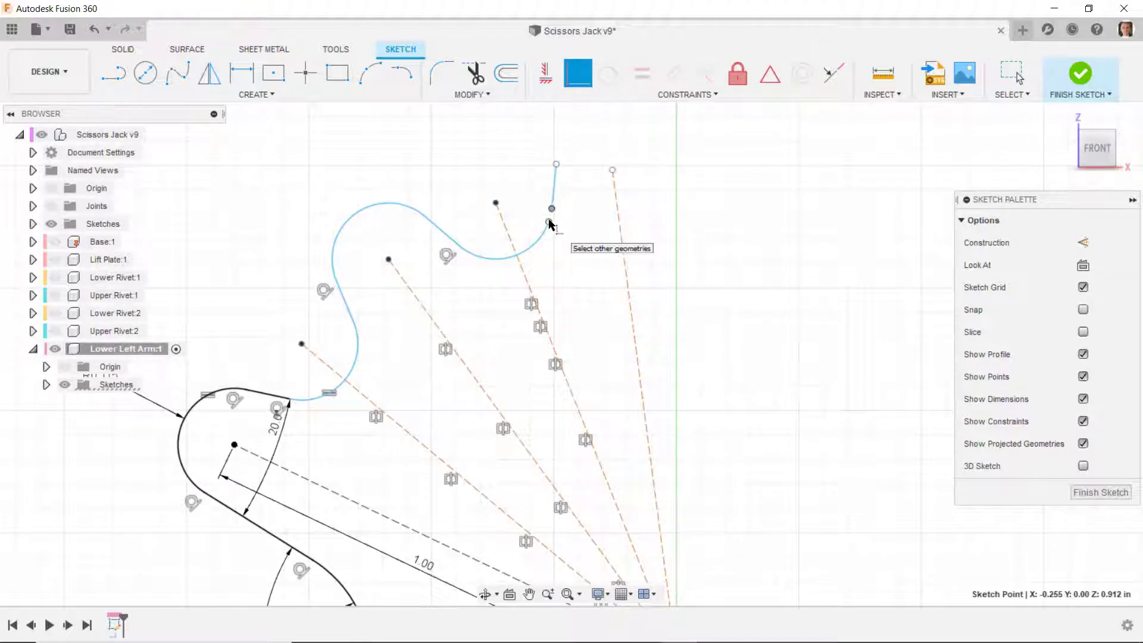
# - Draw a tangent tooth-tip arc from the near-vertical line's upper end, with its centre coincident with the newest construction line's outer endpoint
pyautogui.click(403, 73)
pyautogui.click(557, 164)
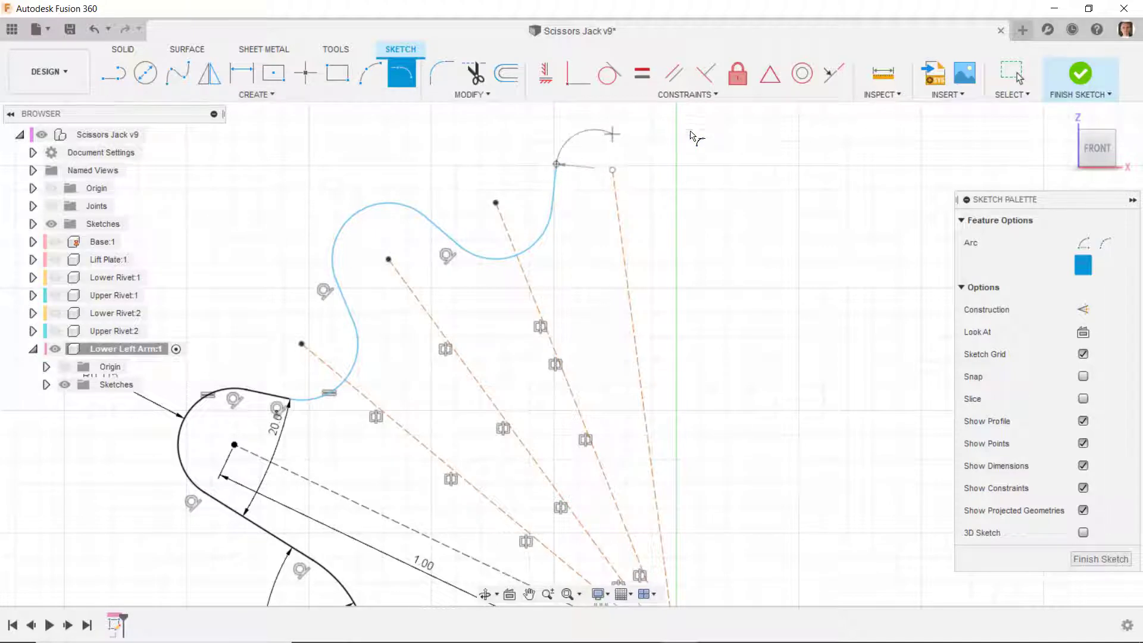
pyautogui.click(717, 145)
pyautogui.click(578, 74)
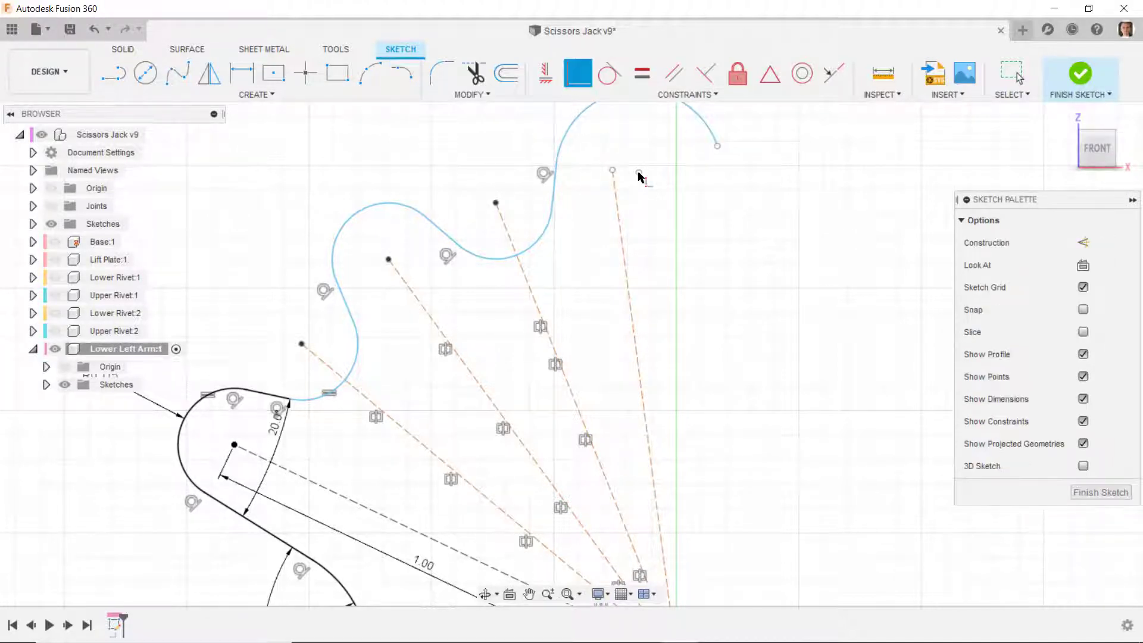
pyautogui.click(639, 173)
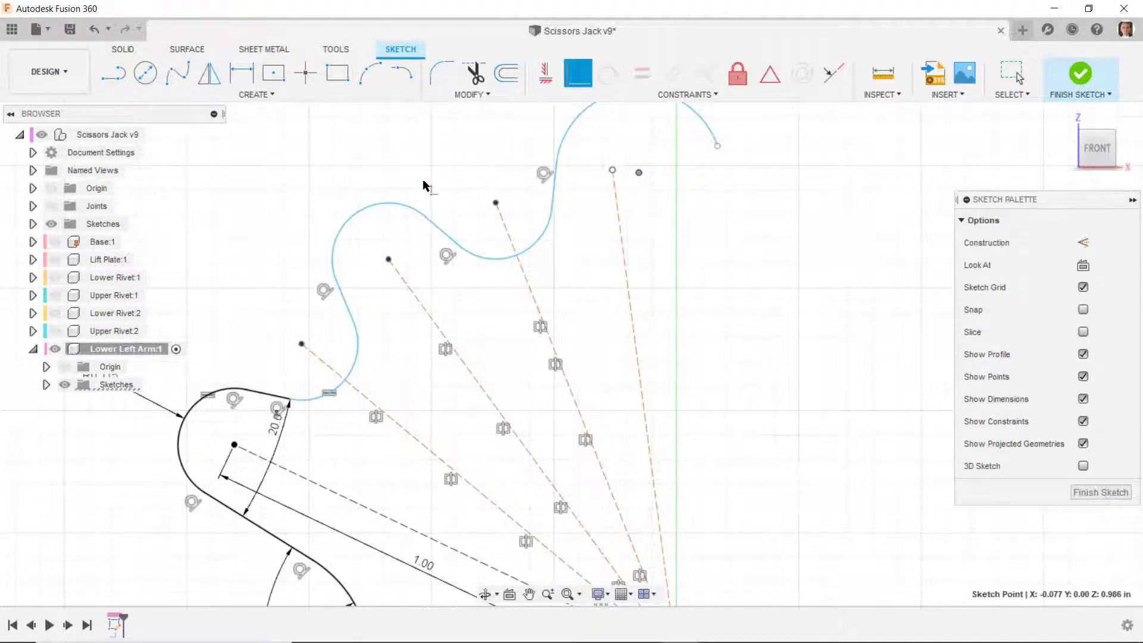
pyautogui.scroll(-2, 417, 184)
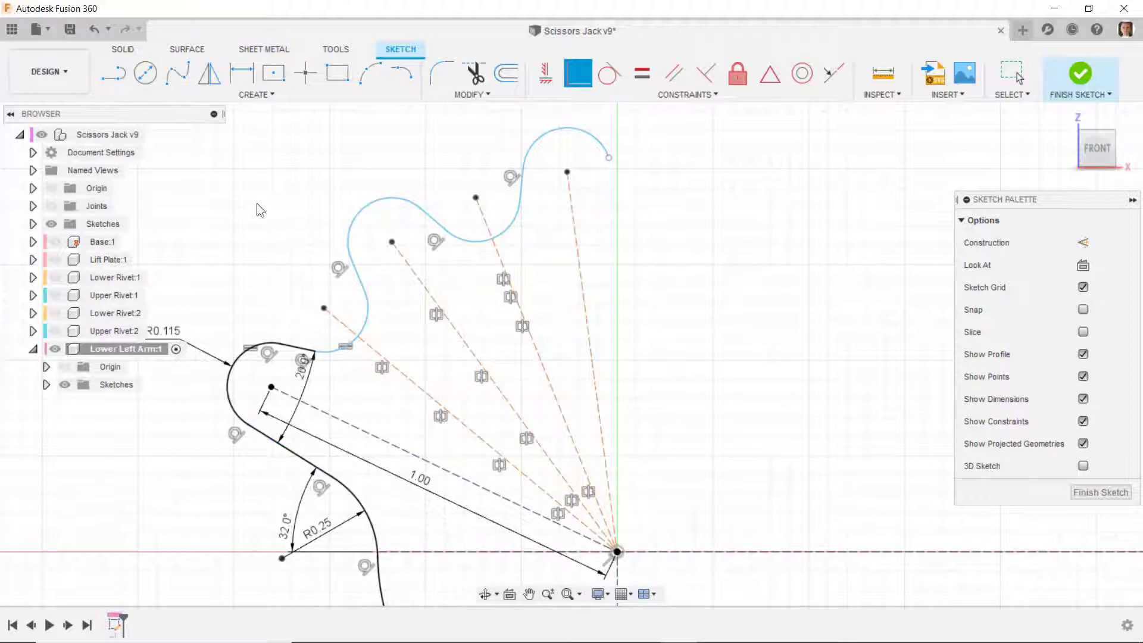
pyautogui.scroll(-2, 471, 381)
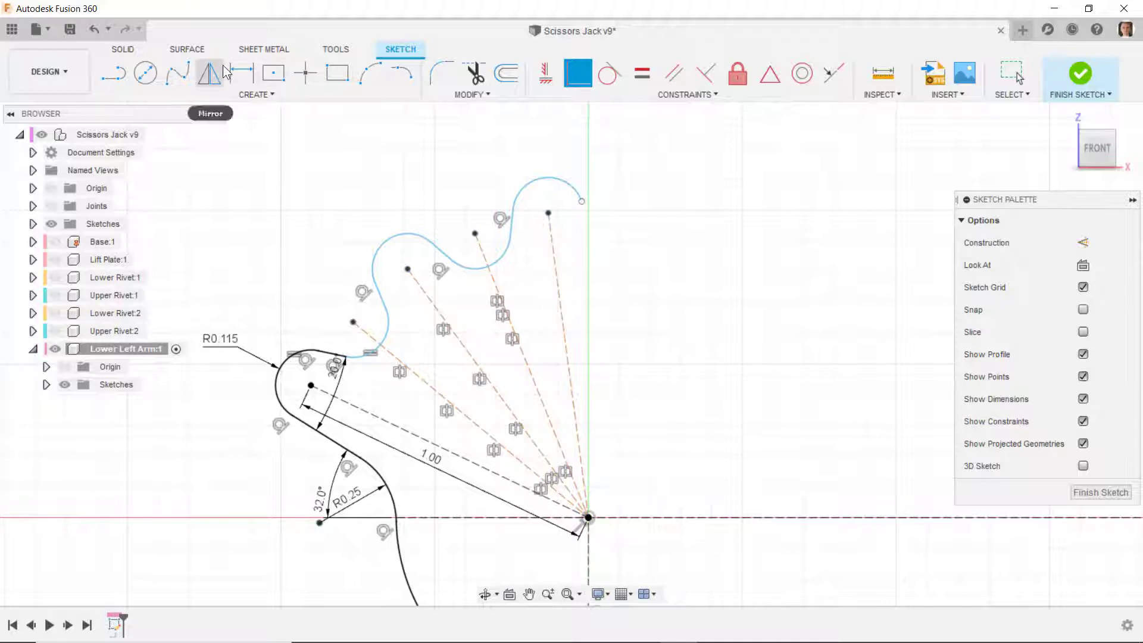
pyautogui.press('Escape')
# - Dimension the angle between the construction lines through the two upper tooth-tip centres as 28 degrees
pyautogui.click(241, 72)
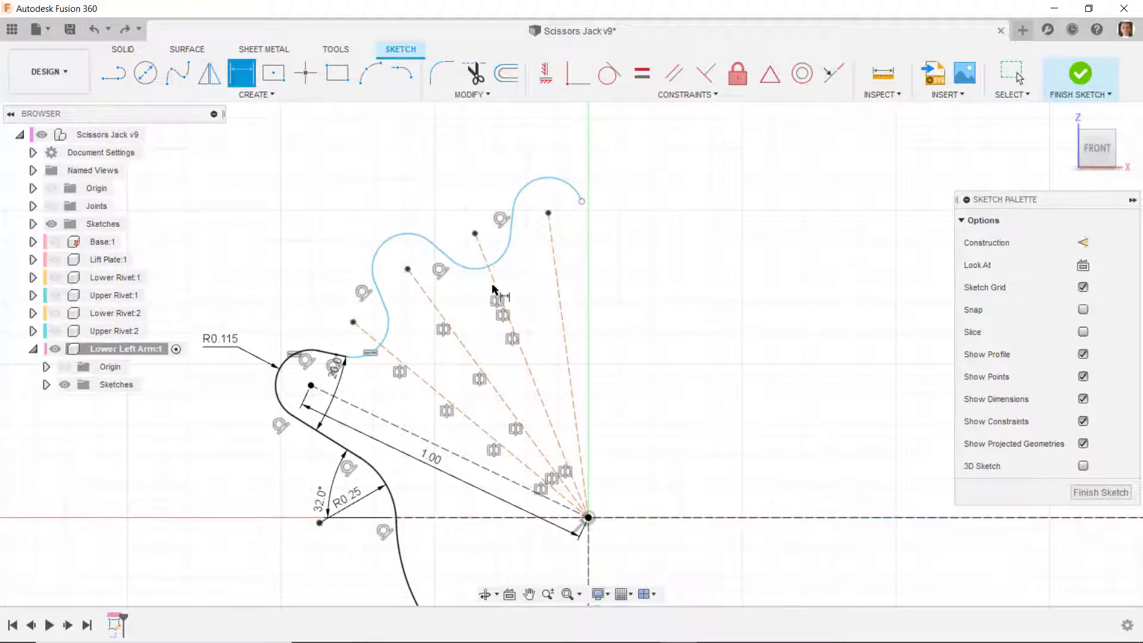
pyautogui.click(441, 317)
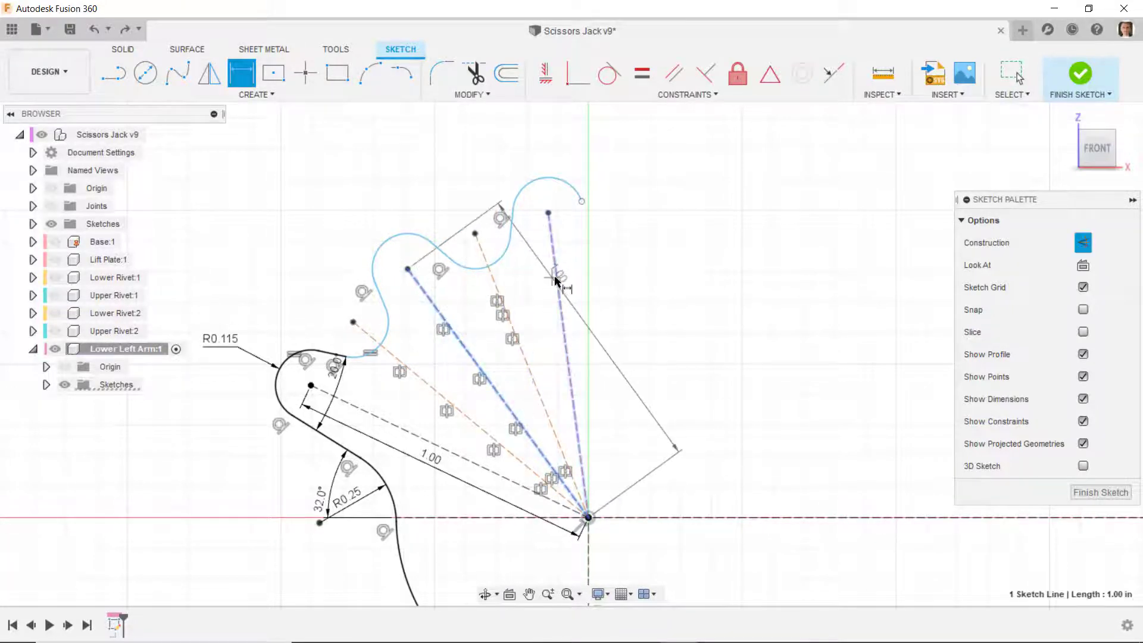
pyautogui.click(556, 279)
pyautogui.click(451, 181)
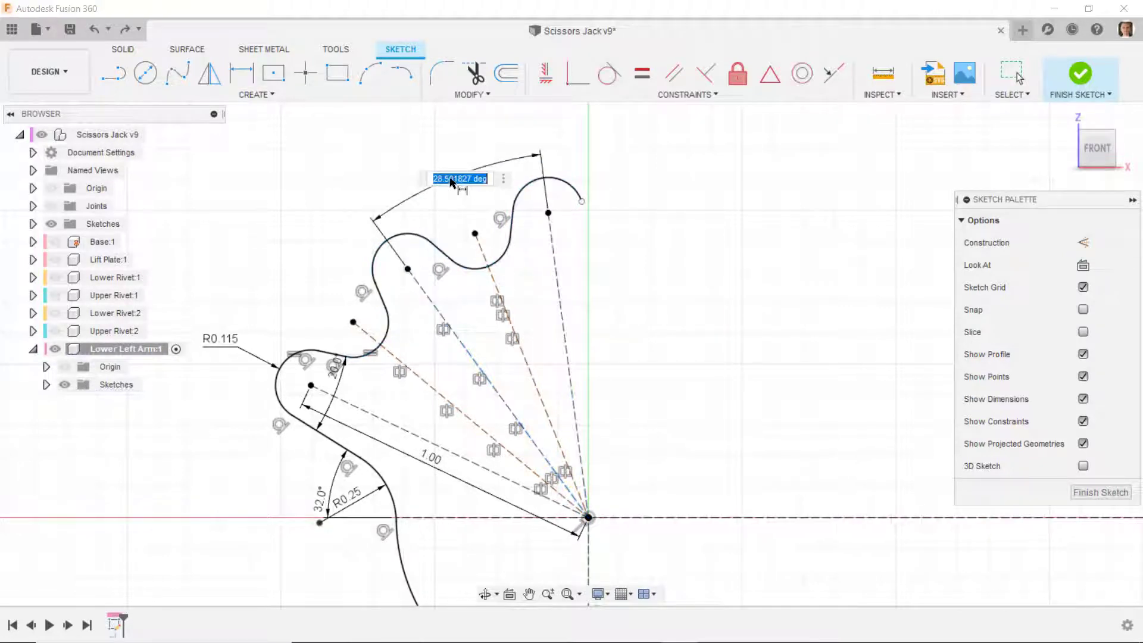
pyautogui.write('28')
pyautogui.press('Return')
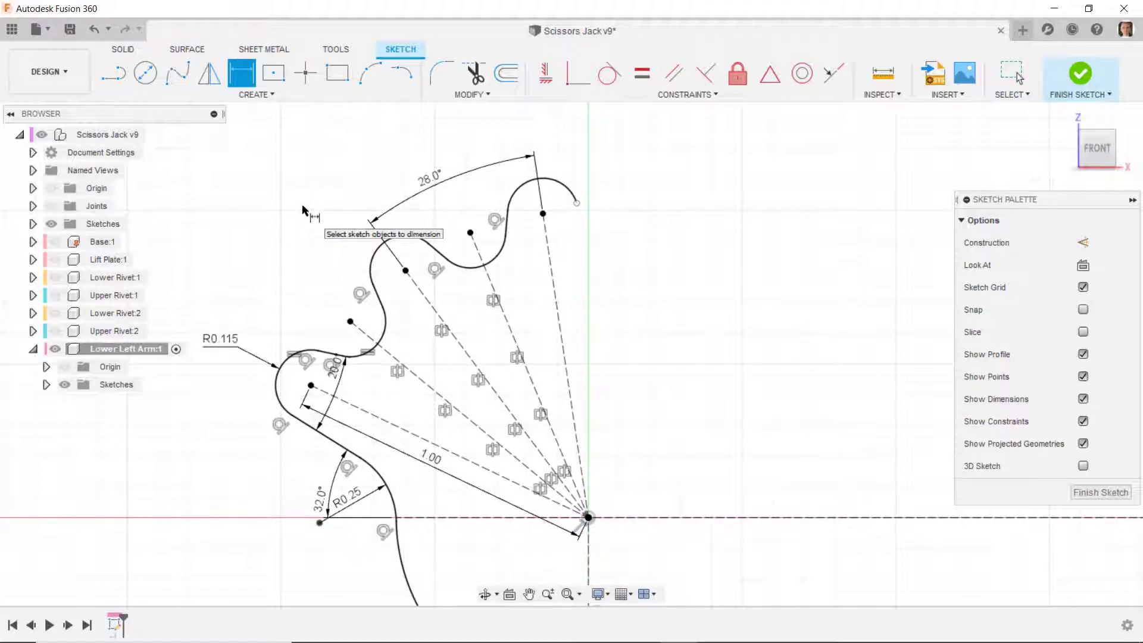
pyautogui.press('Escape')
# - Draw a line about 0.49 in long, sloping down and outward from the newest tooth-tip arc's free end and tangent to it
pyautogui.press('l')
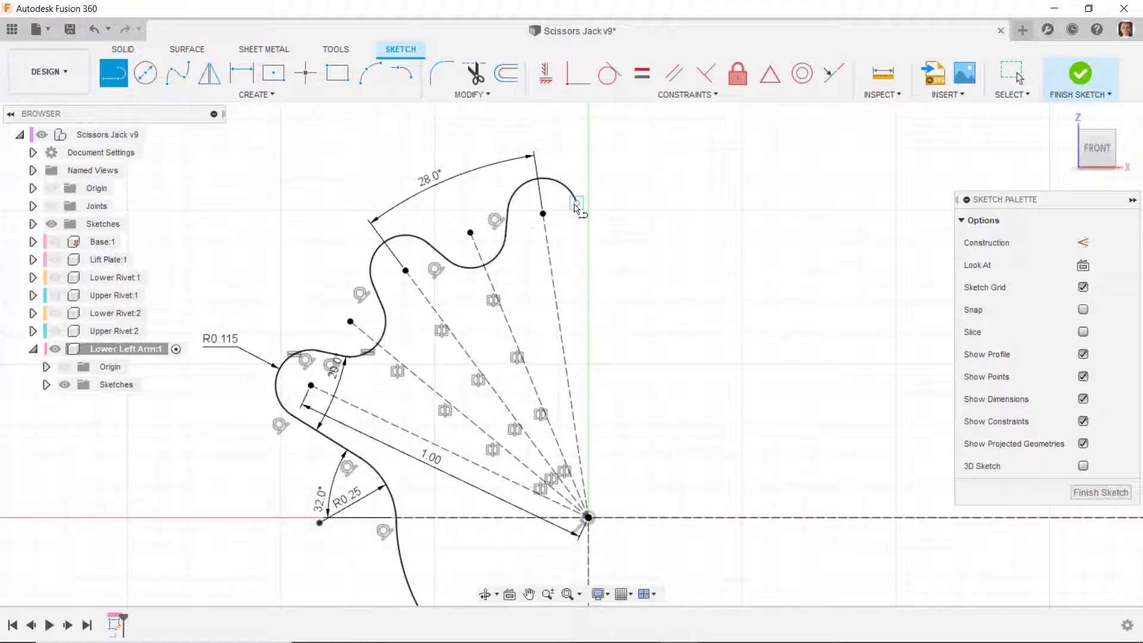
pyautogui.click(576, 205)
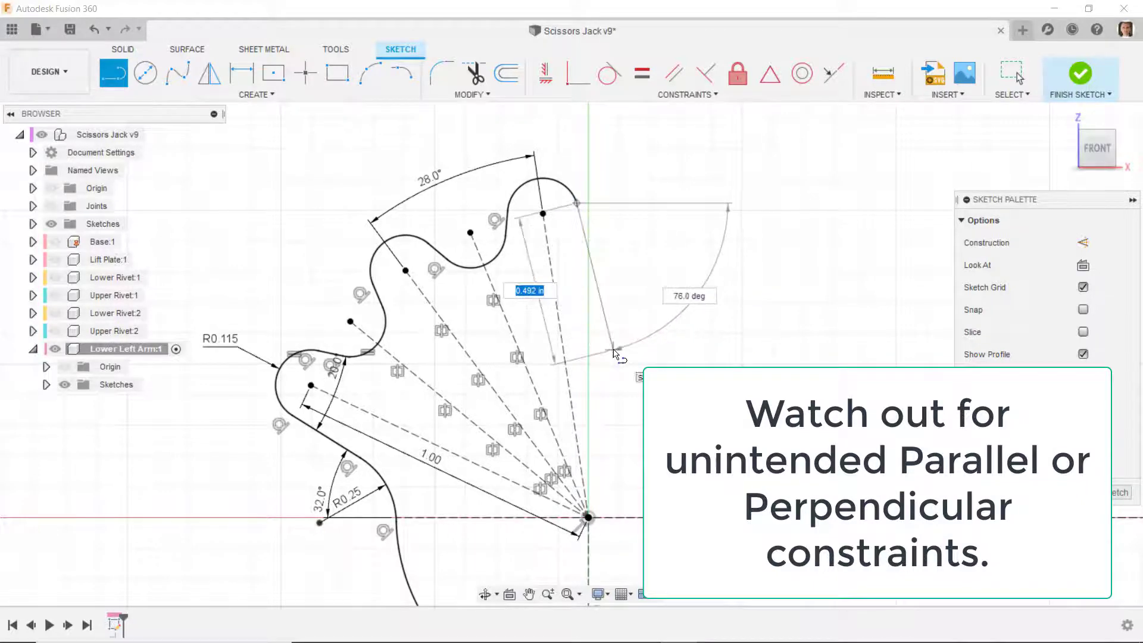
pyautogui.click(621, 348)
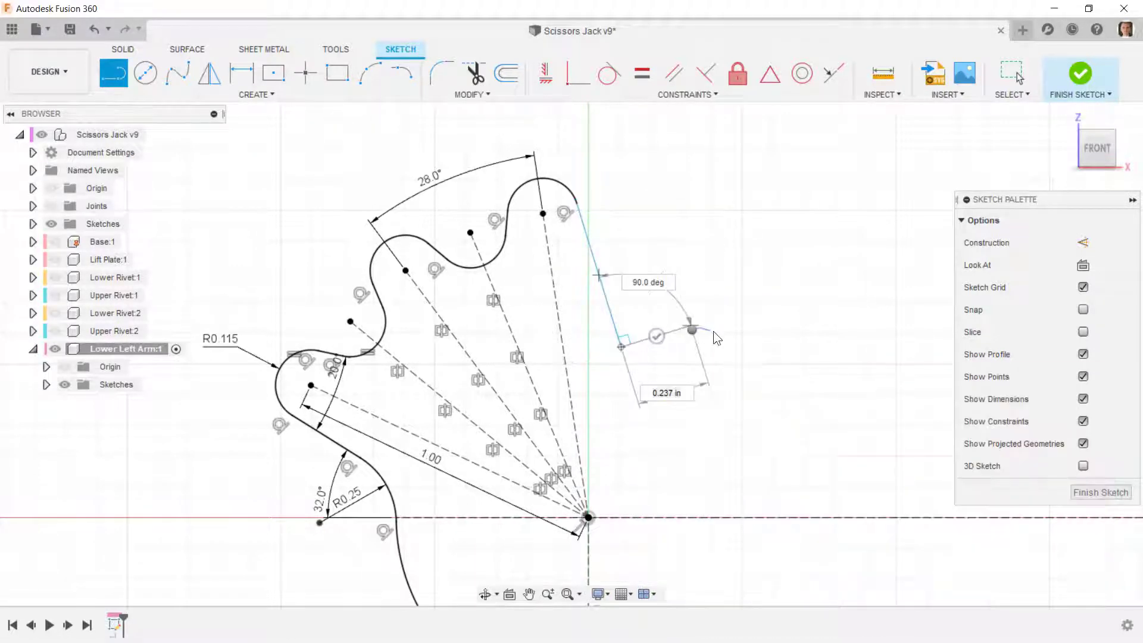
pyautogui.press('Escape')
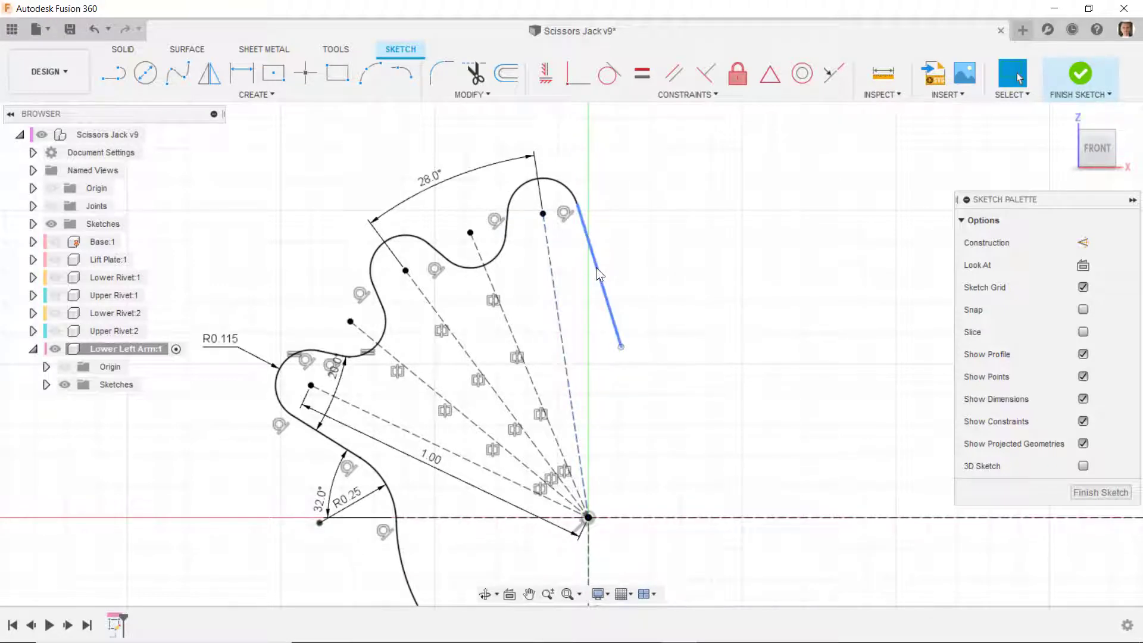
# - Make the new sloping line symmetric with the short line across the tooth about the construction line through the tooth-tip centre
pyautogui.scroll(3, 552, 220)
pyautogui.scroll(1, 511, 177)
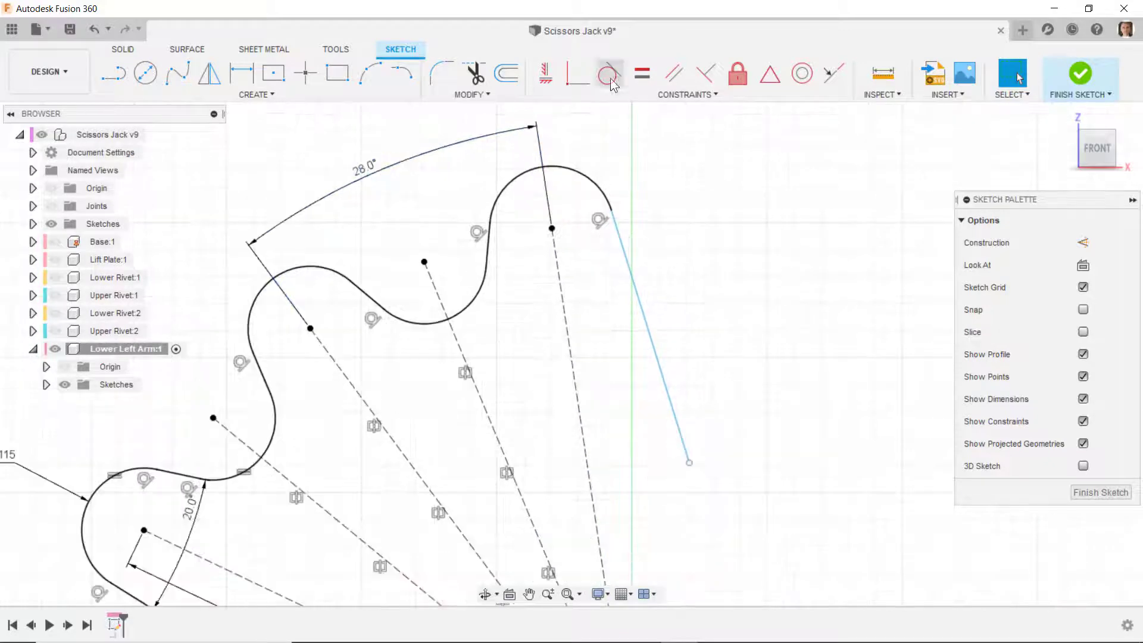
pyautogui.click(666, 94)
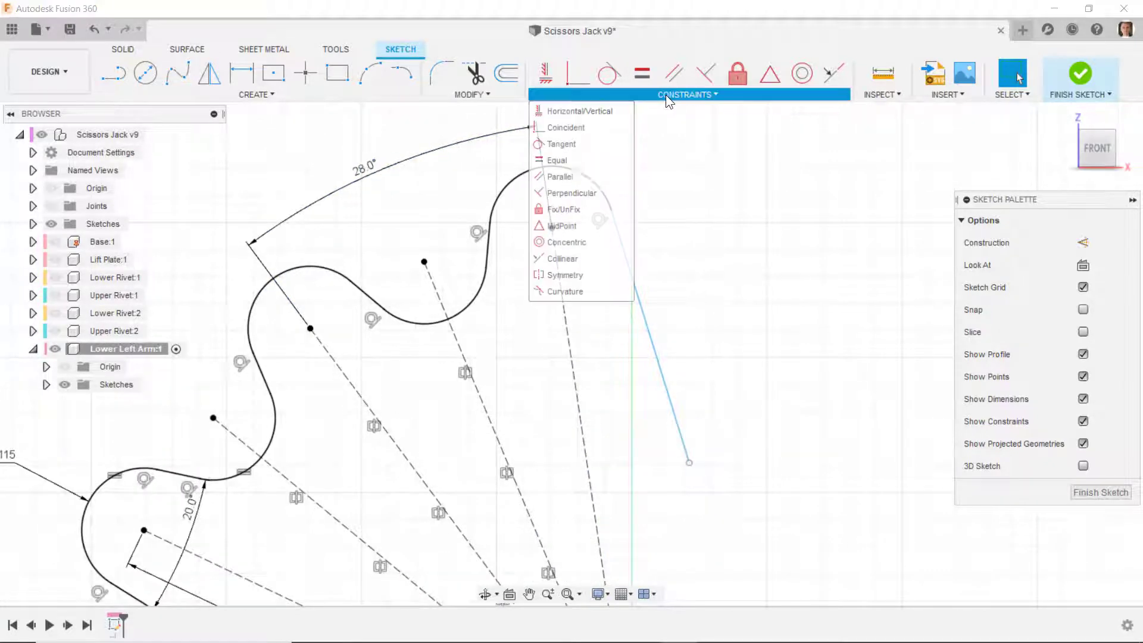
pyautogui.click(554, 274)
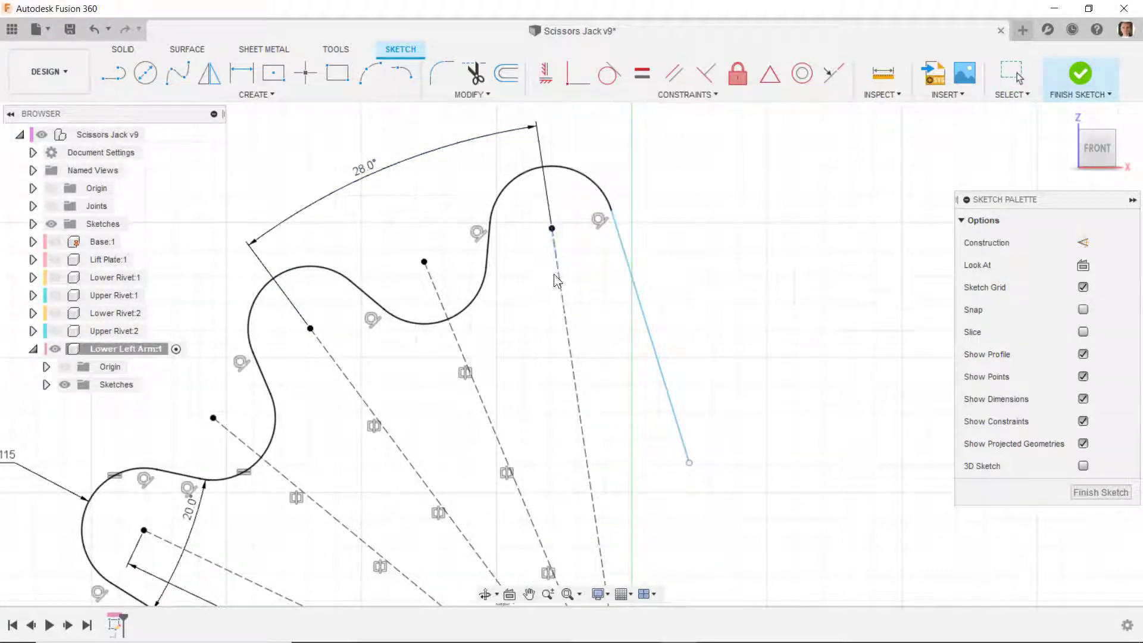
pyautogui.click(490, 254)
pyautogui.click(625, 266)
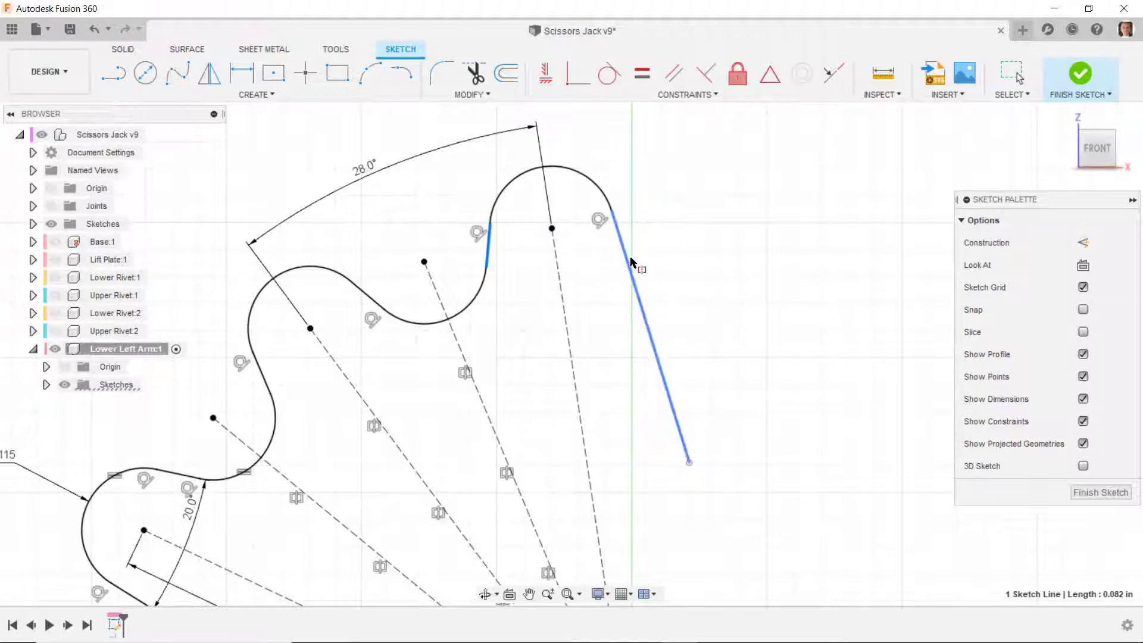
pyautogui.click(558, 278)
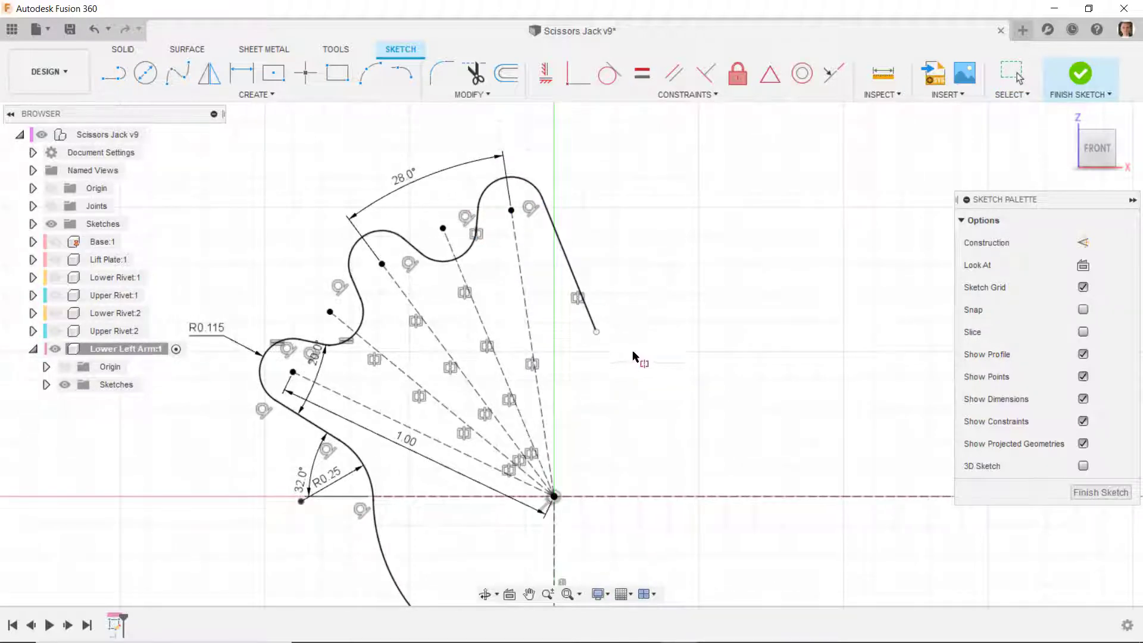
# - Draw an outward-curving tangent arc from the sloping line's lower end and make its radius equal to the R0.25 arc
pyautogui.click(402, 73)
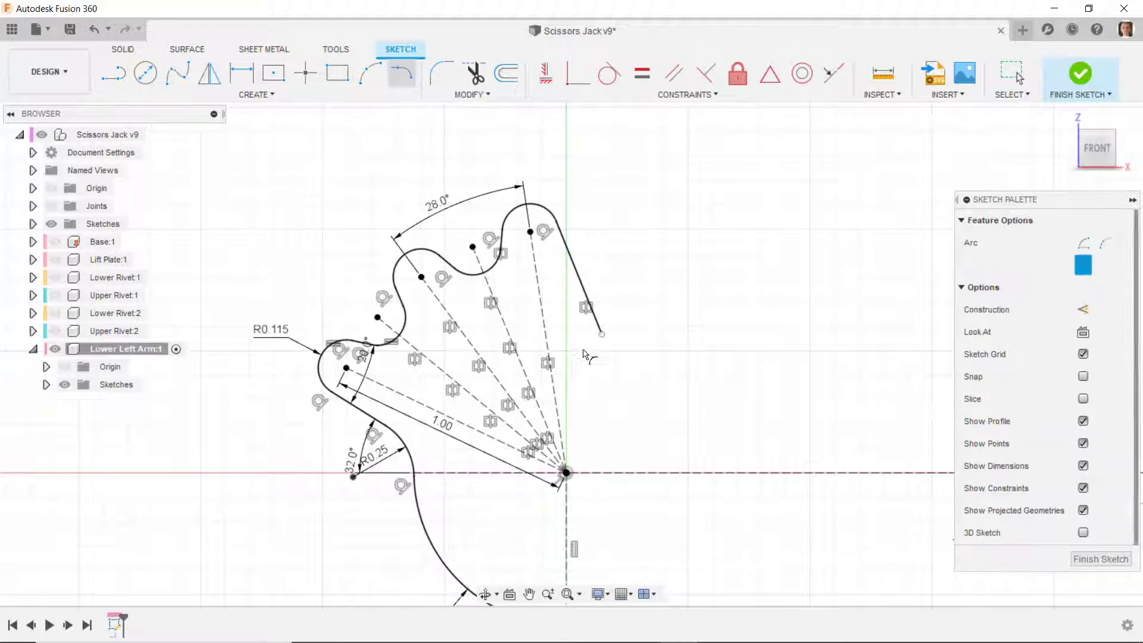
pyautogui.click(602, 334)
pyautogui.click(636, 368)
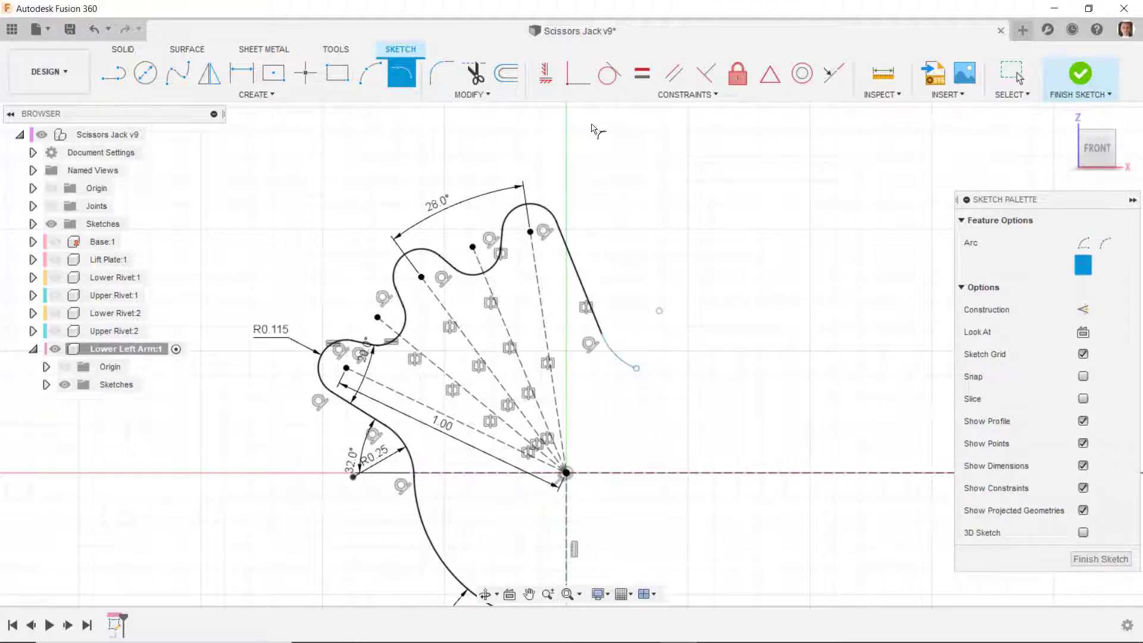
pyautogui.click(642, 73)
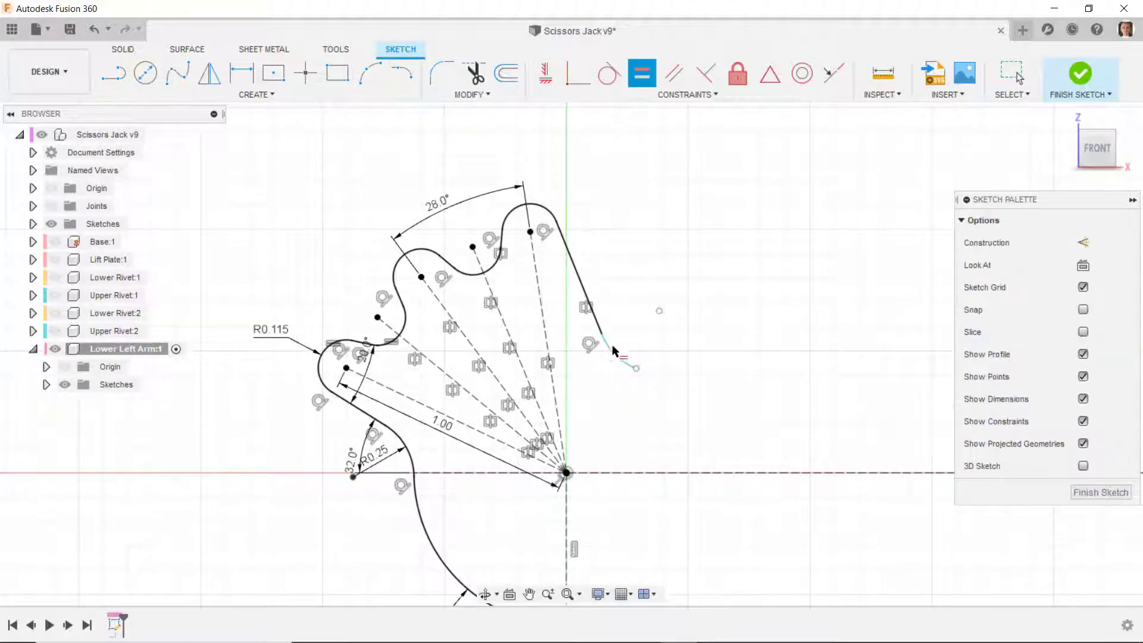
pyautogui.click(612, 353)
pyautogui.click(411, 450)
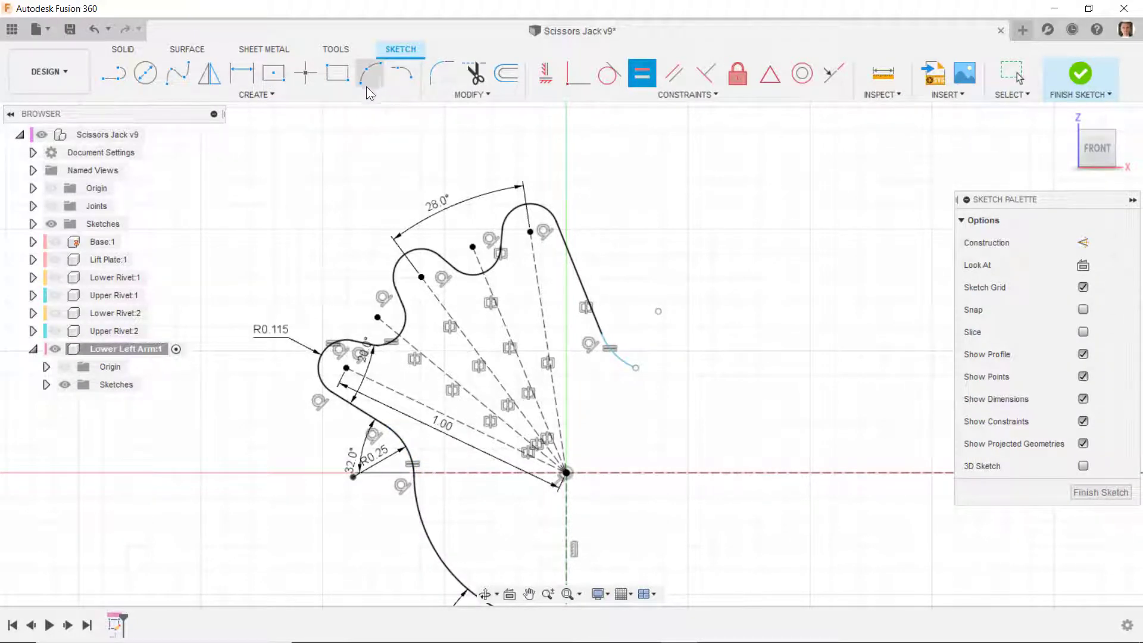
# - Draw a centre point arc centred on the origin, starting at the small arc's free end and curving down toward the horizontal axis
pyautogui.click(268, 96)
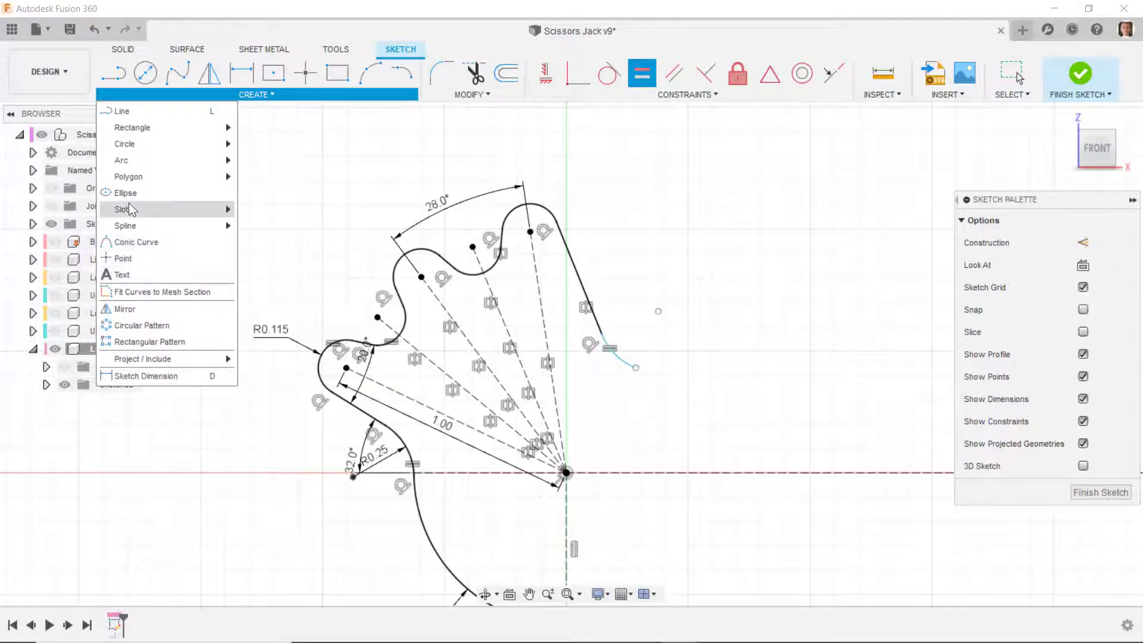
pyautogui.moveTo(139, 164)
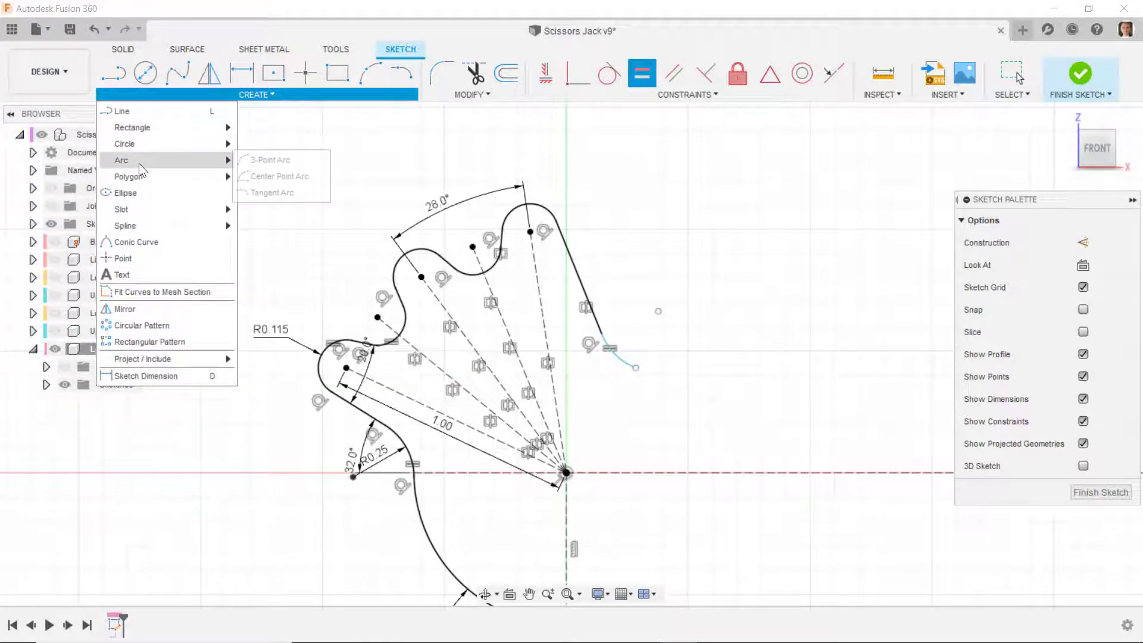
pyautogui.click(268, 191)
pyautogui.click(567, 474)
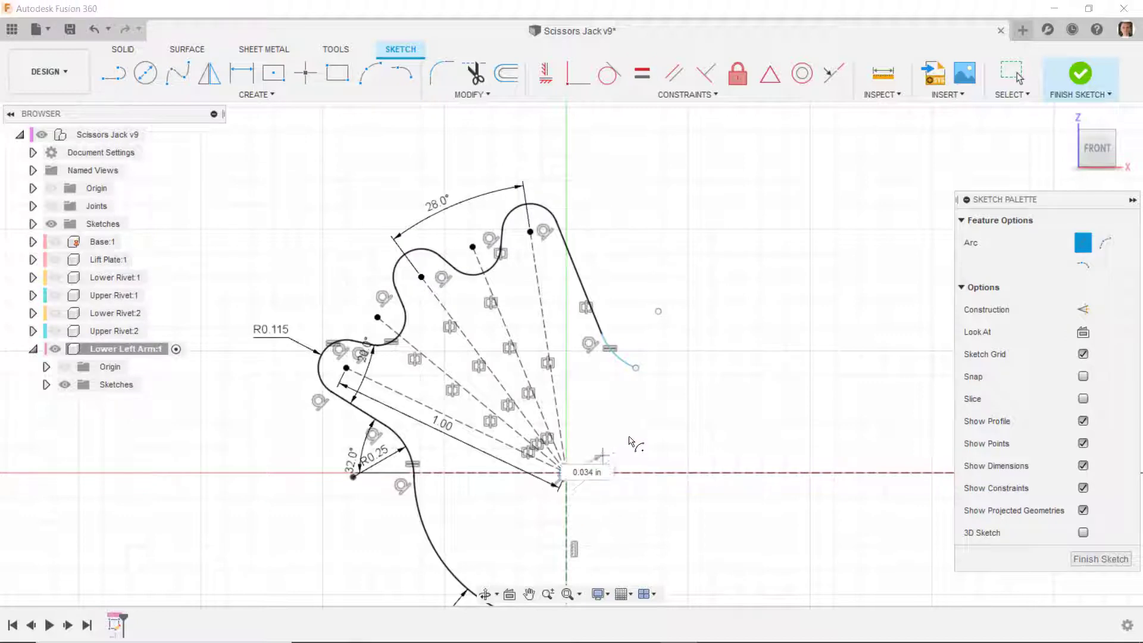
pyautogui.click(636, 368)
pyautogui.click(738, 402)
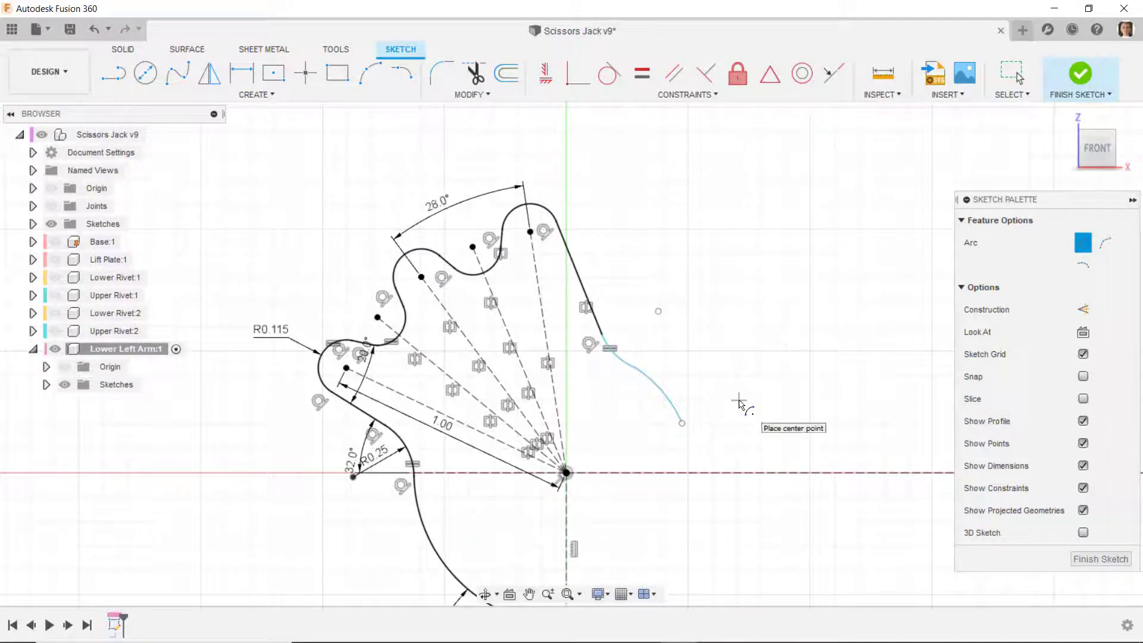
pyautogui.press('Escape')
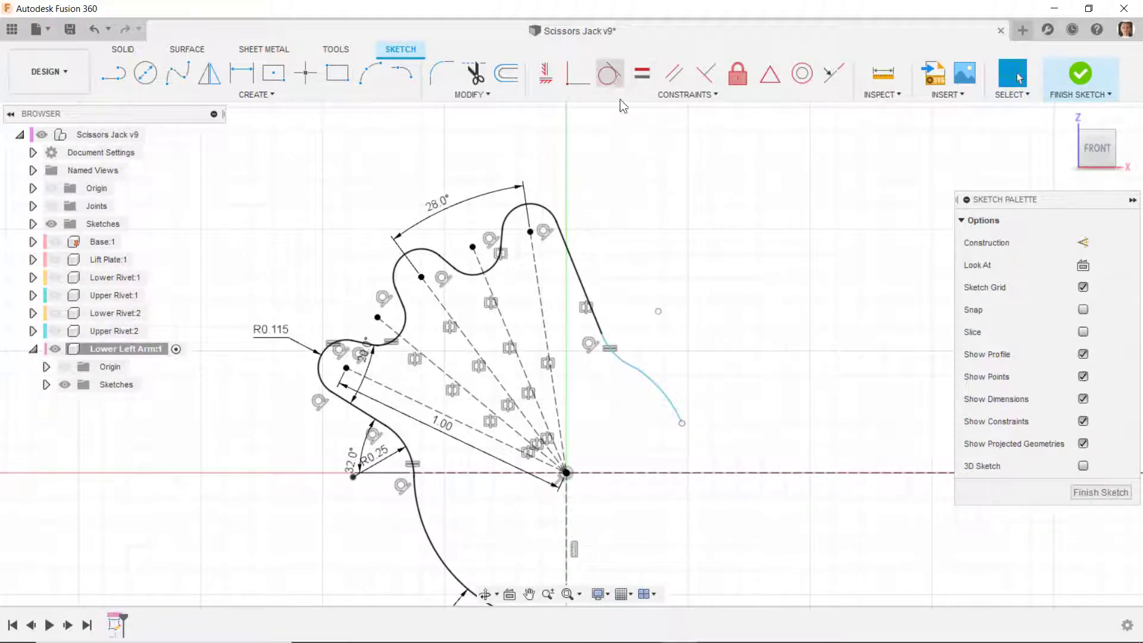
# - Make the origin-centred arc tangent to the small arc and equal in radius to the large arc on the profile's opposite side
pyautogui.click(609, 73)
pyautogui.click(630, 366)
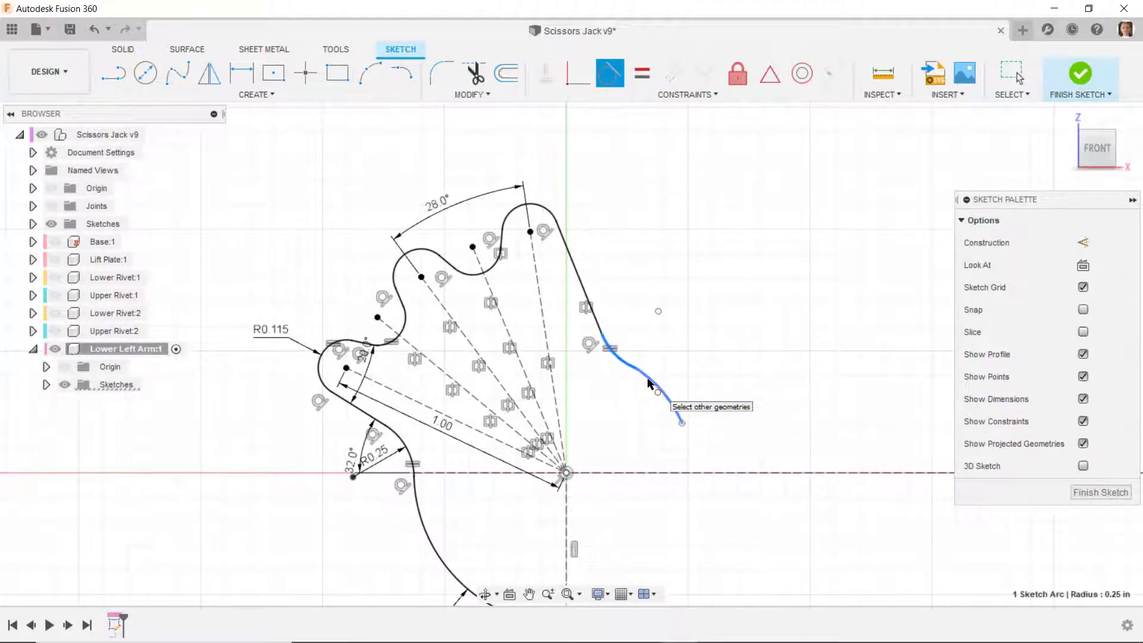
pyautogui.click(647, 379)
pyautogui.click(643, 73)
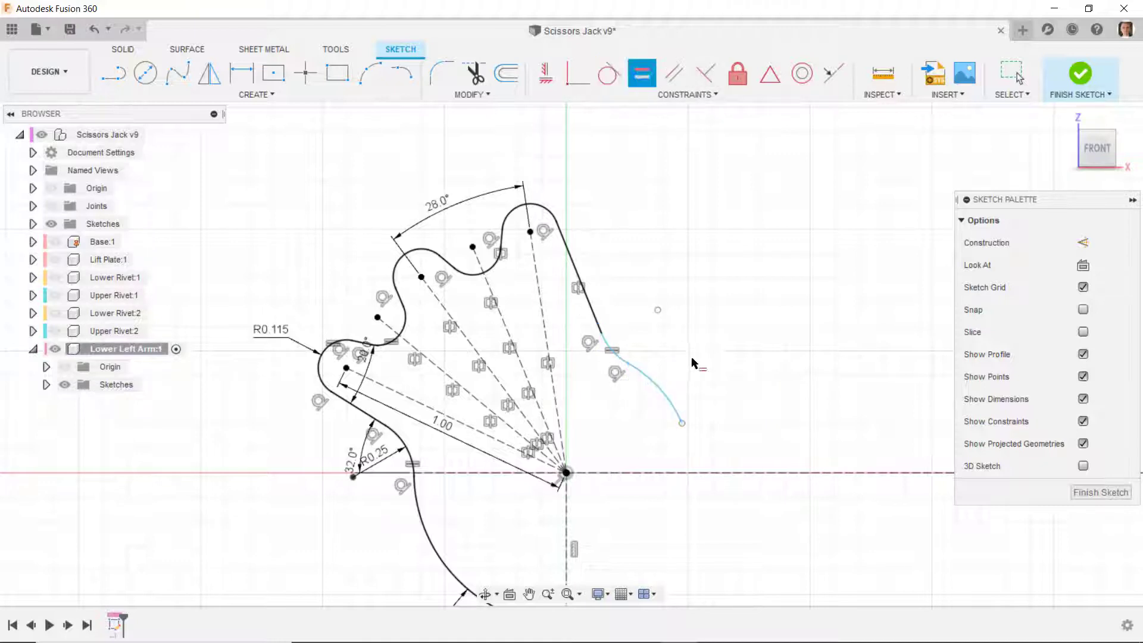
pyautogui.click(658, 392)
pyautogui.click(447, 562)
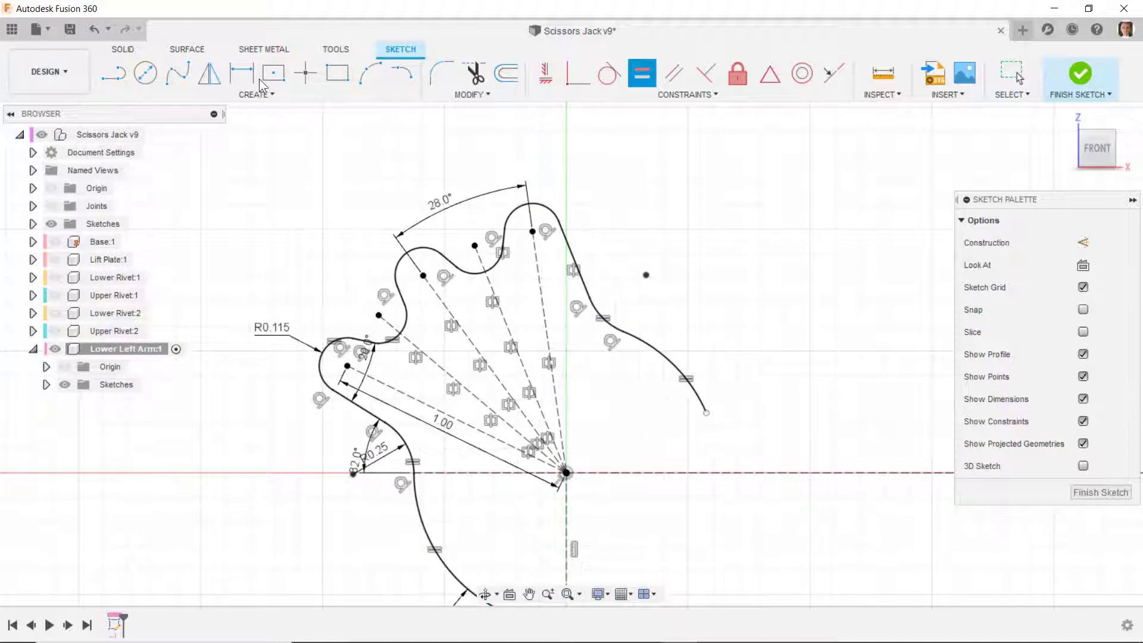
# - Draw a small tangent arc from the large arc's free end, continuing into a horizontal line that extends outward above the horizontal axis
pyautogui.click(400, 73)
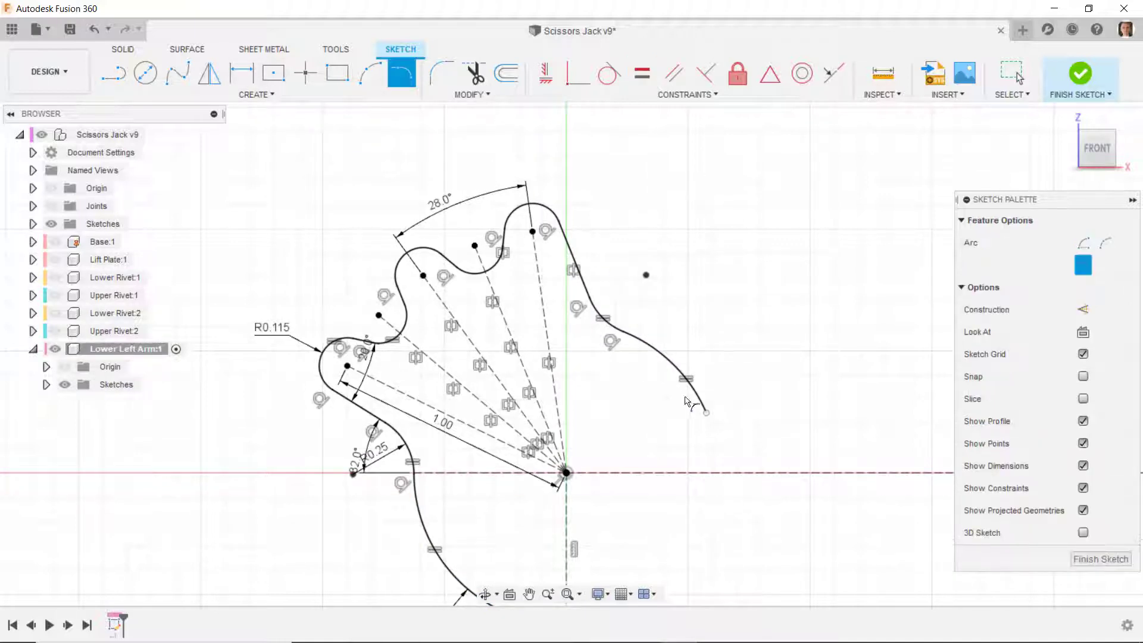
pyautogui.click(123, 74)
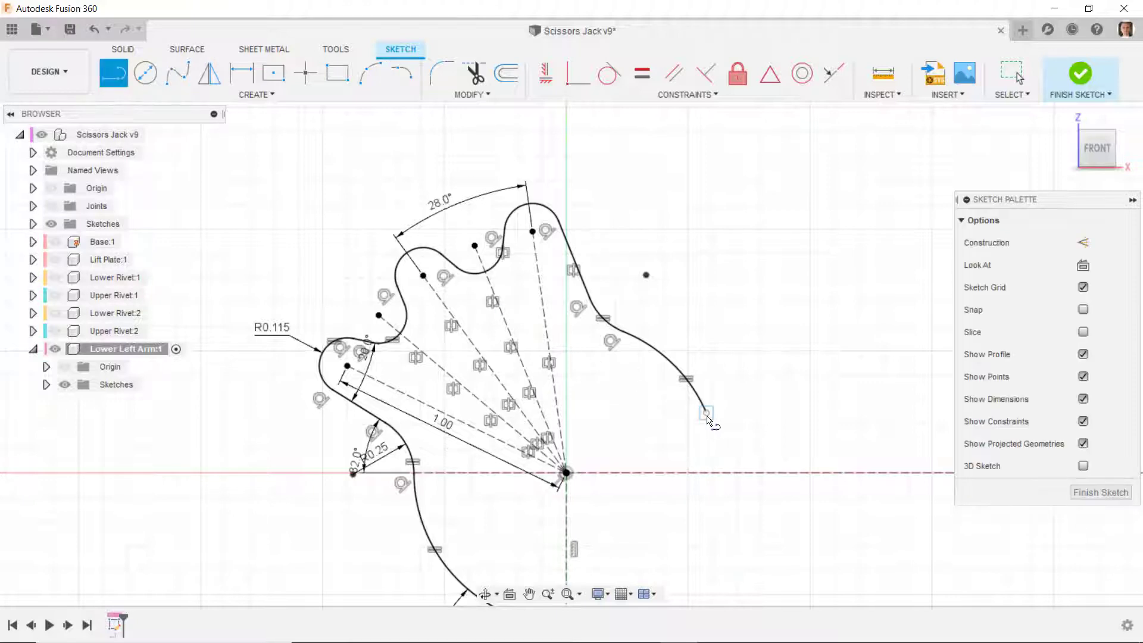
pyautogui.moveTo(708, 426)
pyautogui.mouseDown()
pyautogui.moveTo(731, 452)
pyautogui.moveTo(727, 432)
pyautogui.moveTo(741, 433)
pyautogui.moveTo(730, 426)
pyautogui.moveTo(743, 433)
pyautogui.mouseUp()
pyautogui.click(913, 435)
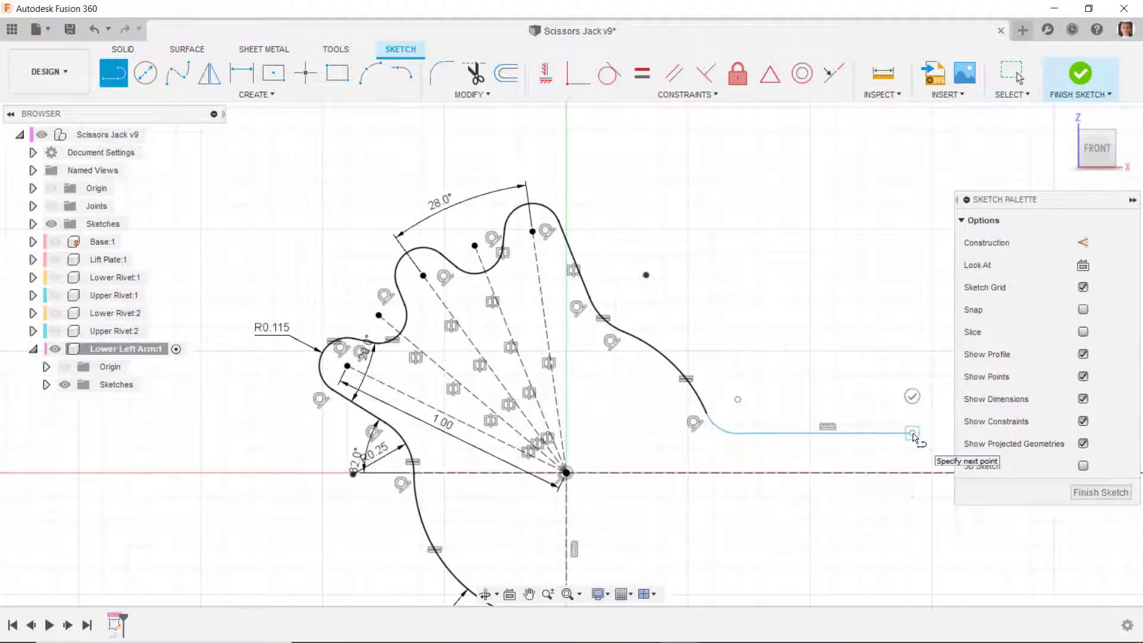
pyautogui.press('Escape')
pyautogui.scroll(-1, 751, 428)
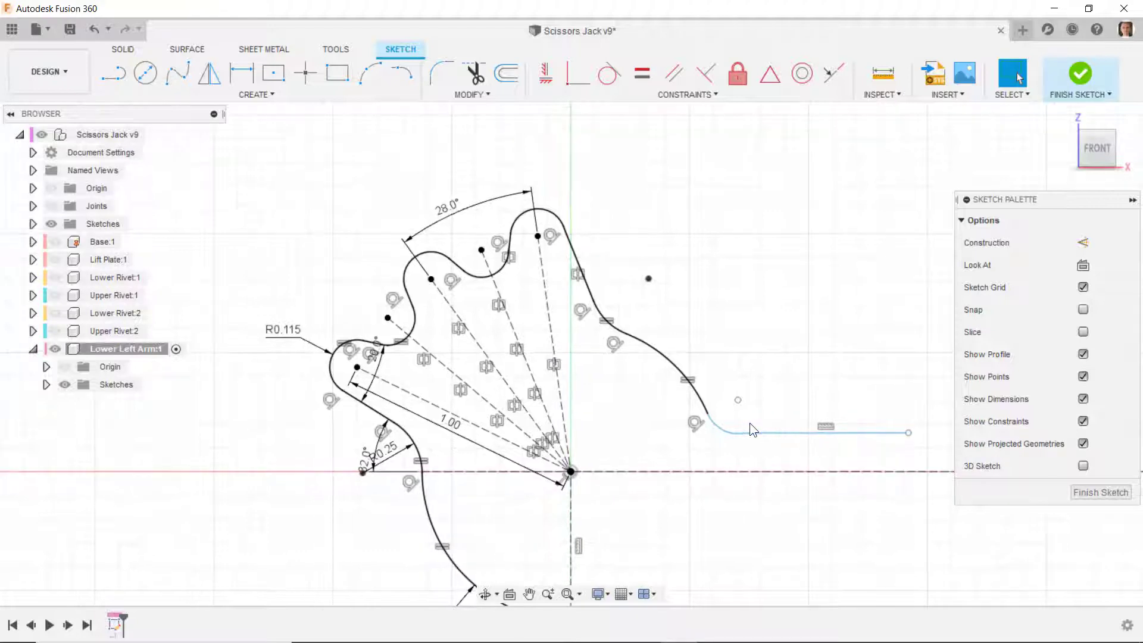
pyautogui.scroll(2, 761, 438)
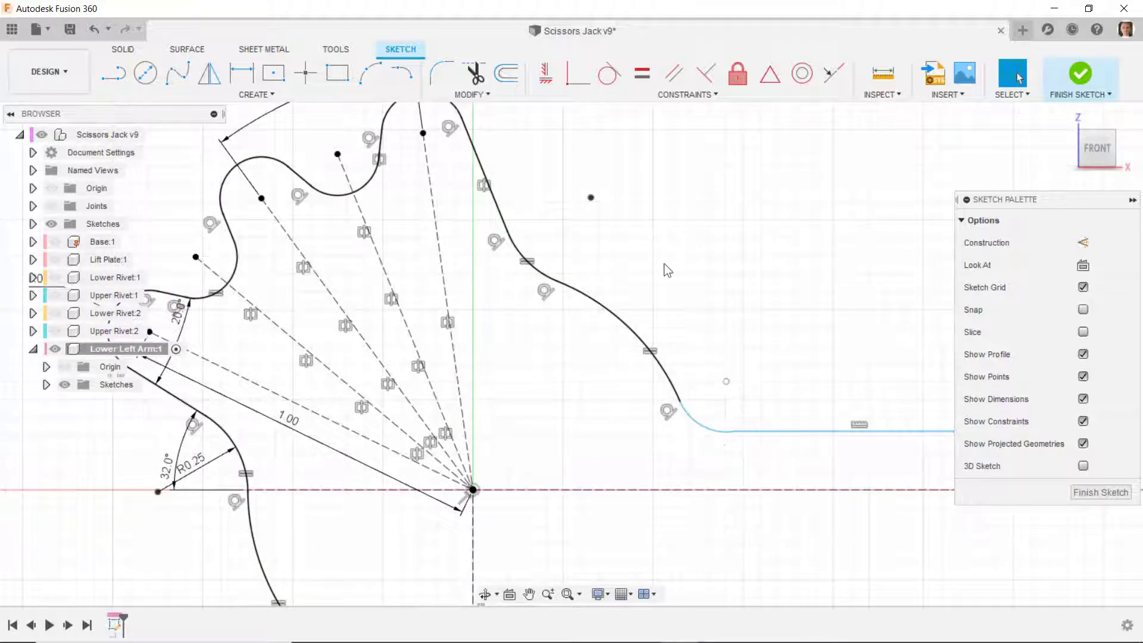
# - Make the horizontal line tangent to the adjoining small arc and the arc equal in radius to the R0.25 arc
pyautogui.click(609, 73)
pyautogui.click(752, 432)
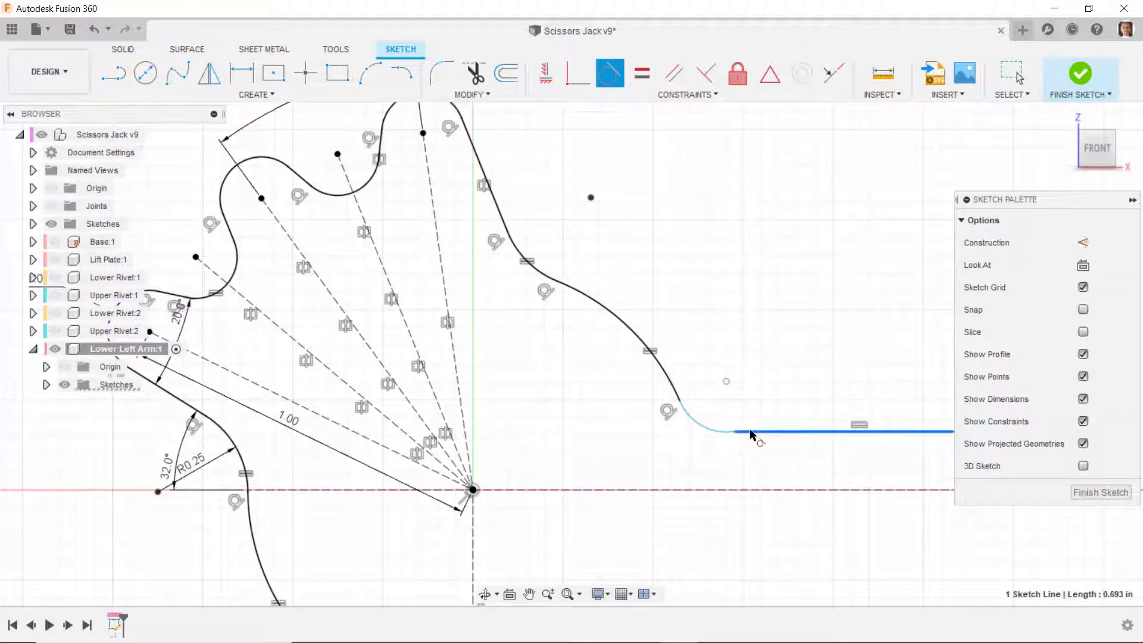
pyautogui.click(693, 399)
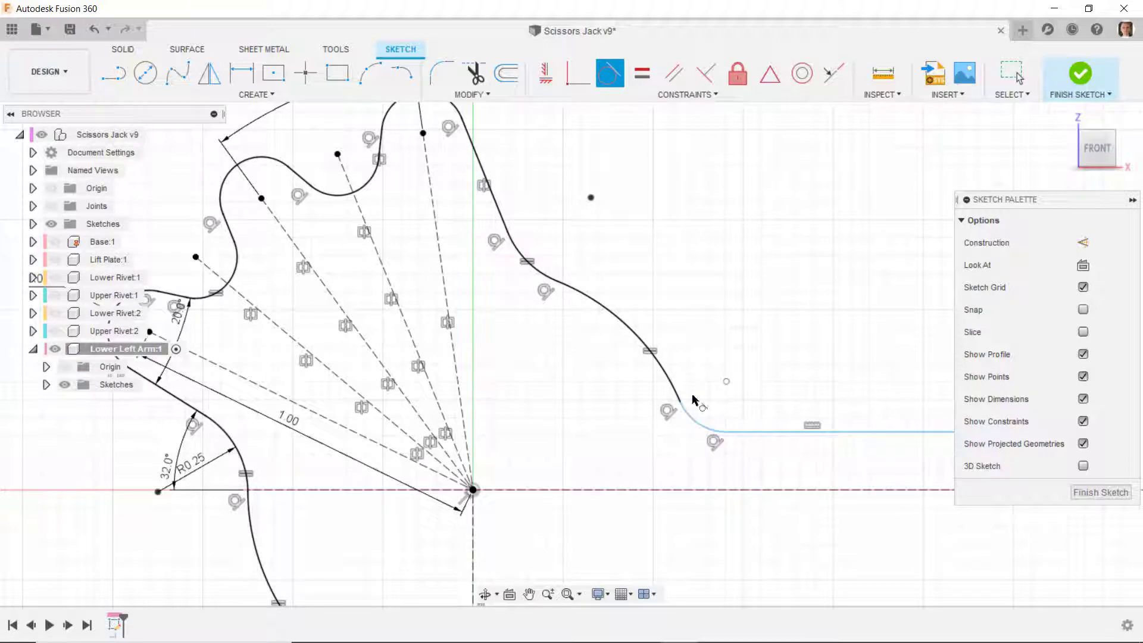
pyautogui.click(642, 74)
pyautogui.click(706, 424)
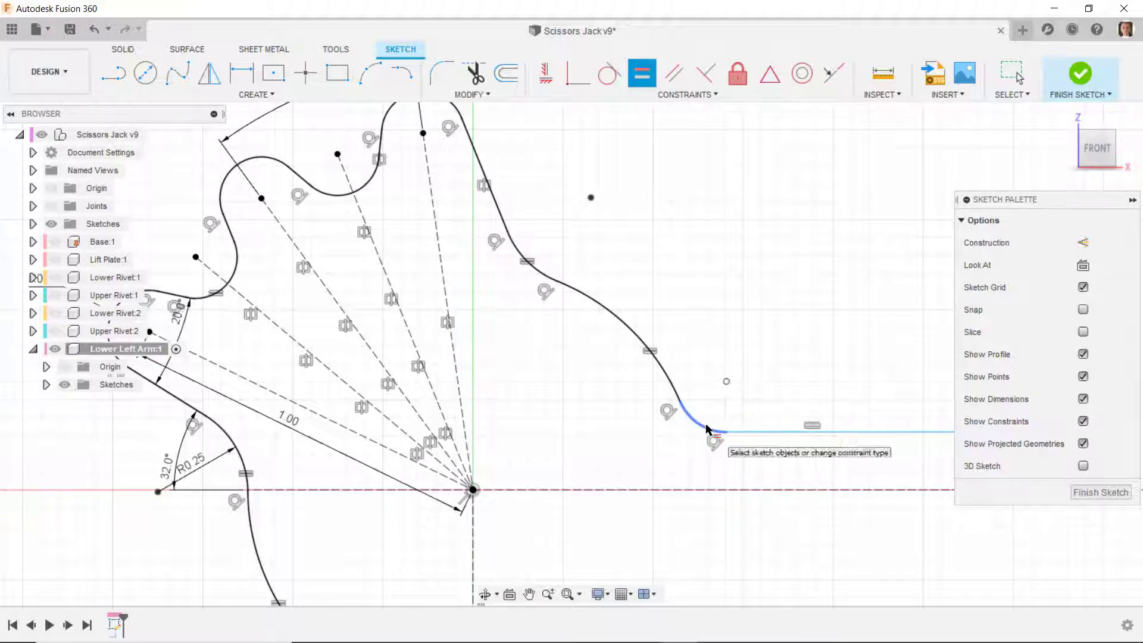
pyautogui.click(243, 465)
# - Dimension the distance between the upper horizontal line and the arm's lower edge at 0.875 in
pyautogui.scroll(-2, 241, 308)
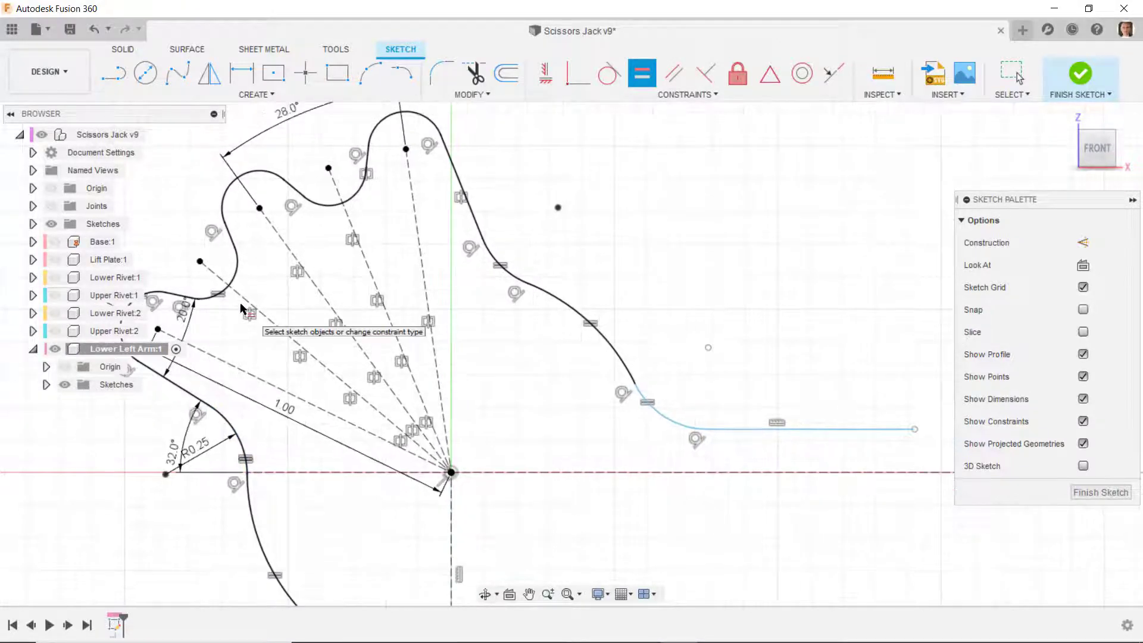
pyautogui.scroll(-2, 242, 307)
pyautogui.click(241, 73)
pyautogui.click(646, 385)
pyautogui.click(600, 538)
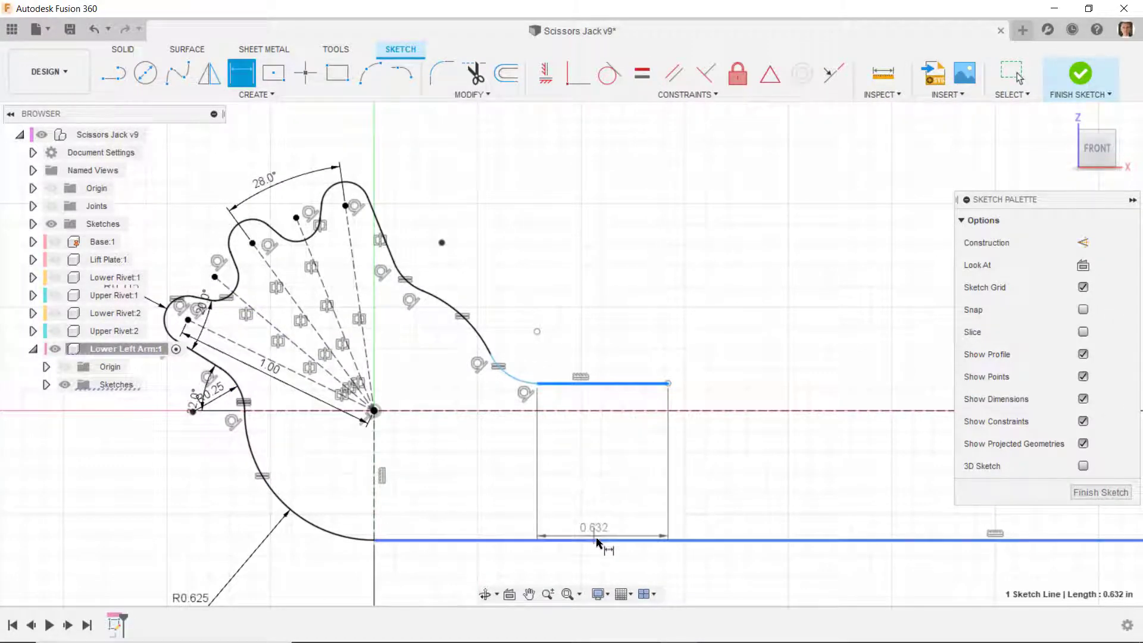
pyautogui.click(615, 473)
pyautogui.press('BackSpace')
pyautogui.write('.875')
pyautogui.press('Return')
pyautogui.scroll(-2, 640, 396)
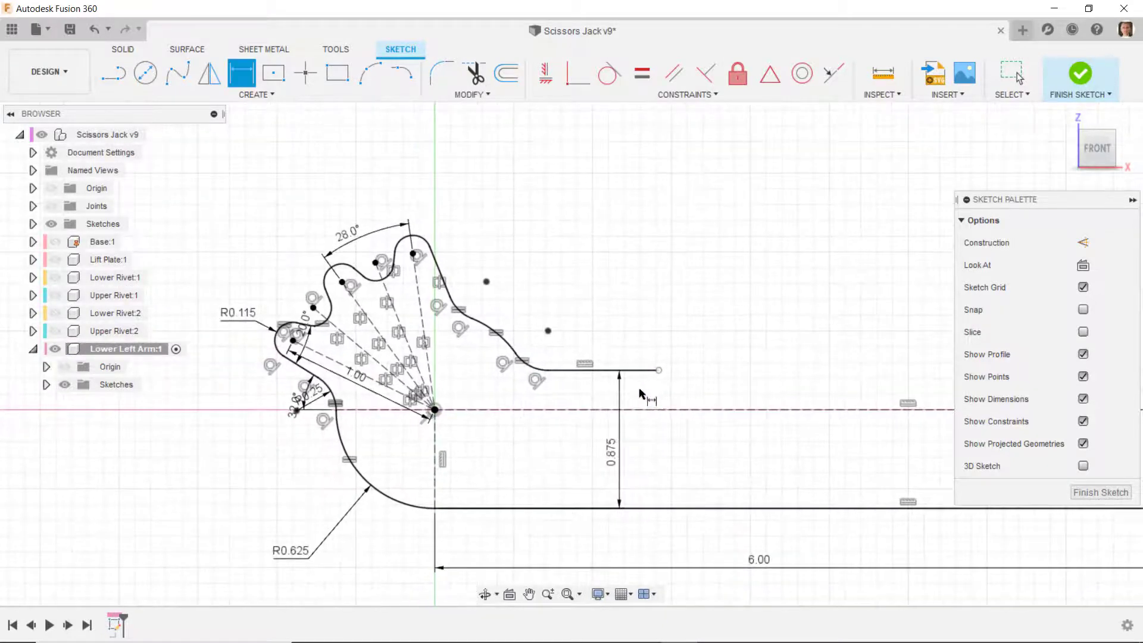
pyautogui.press('Escape')
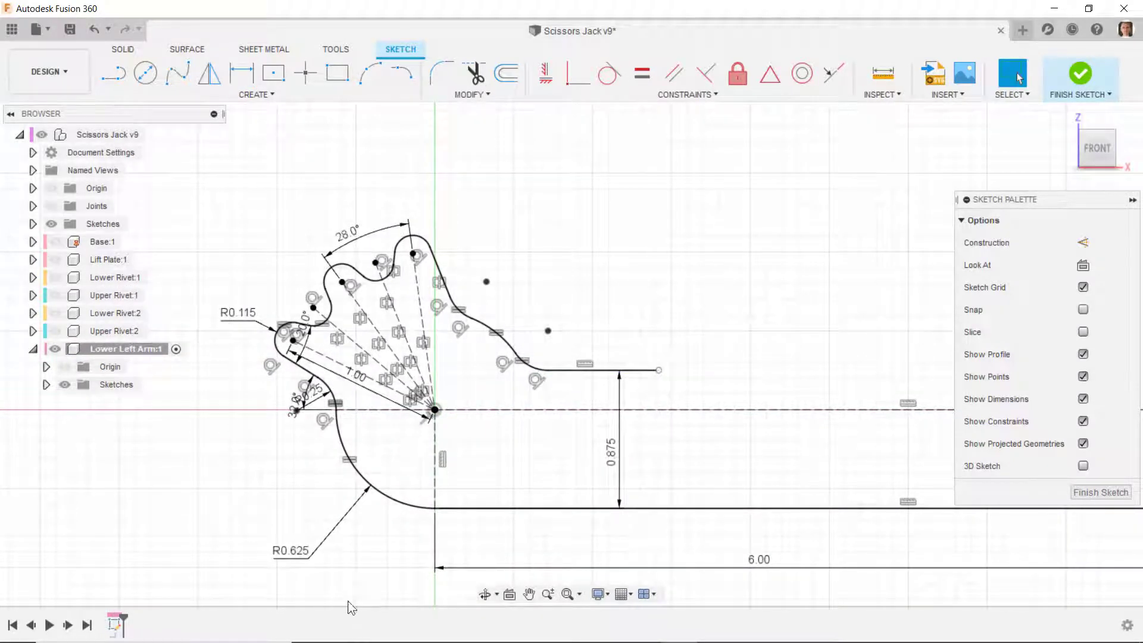
# - Rearrange the R0.625, R0.25, 32° and 20° dimension labels so they sit clear of the gear-tooth profile
pyautogui.moveTo(298, 550); pyautogui.dragTo(332, 515)
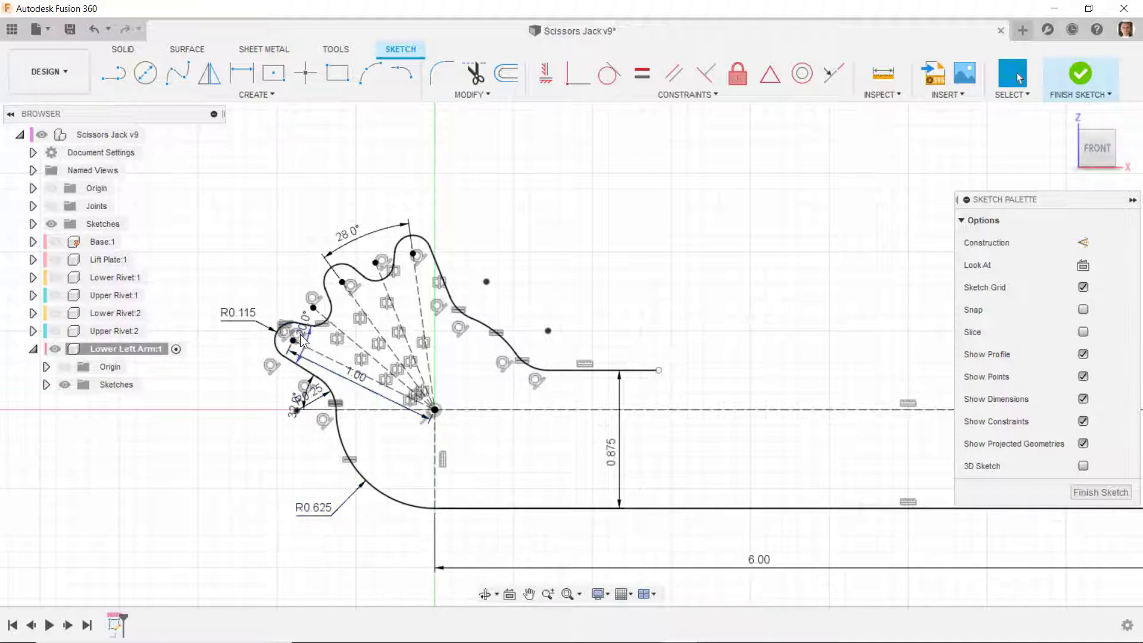
pyautogui.scroll(6, 321, 347)
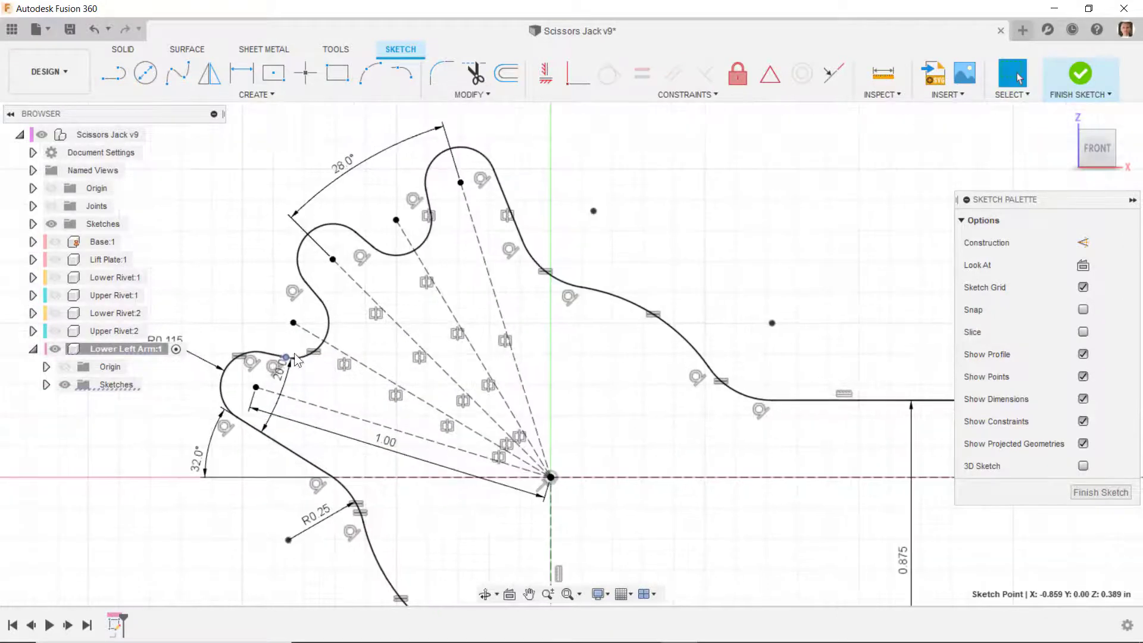
pyautogui.scroll(-3, 391, 410)
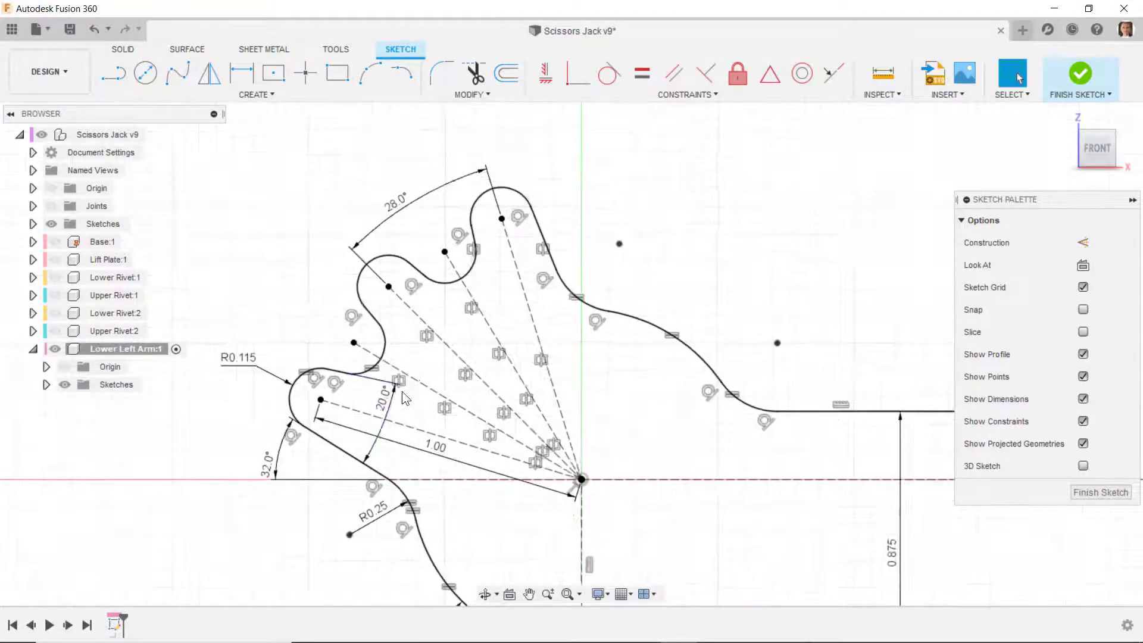
pyautogui.scroll(-2, 329, 337)
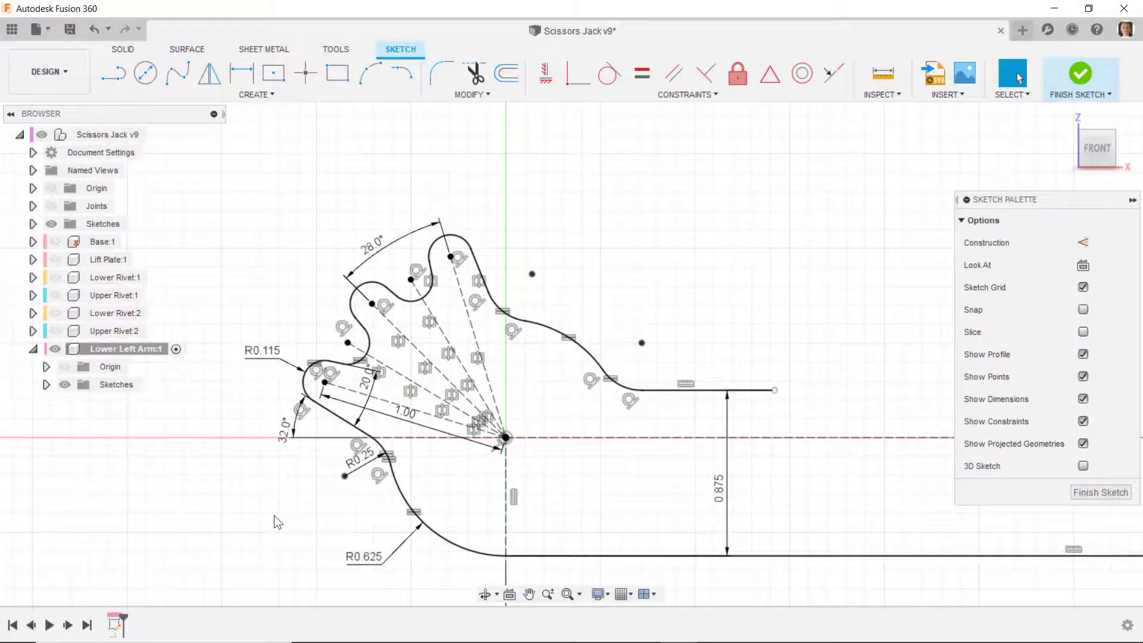
pyautogui.scroll(-3, 285, 503)
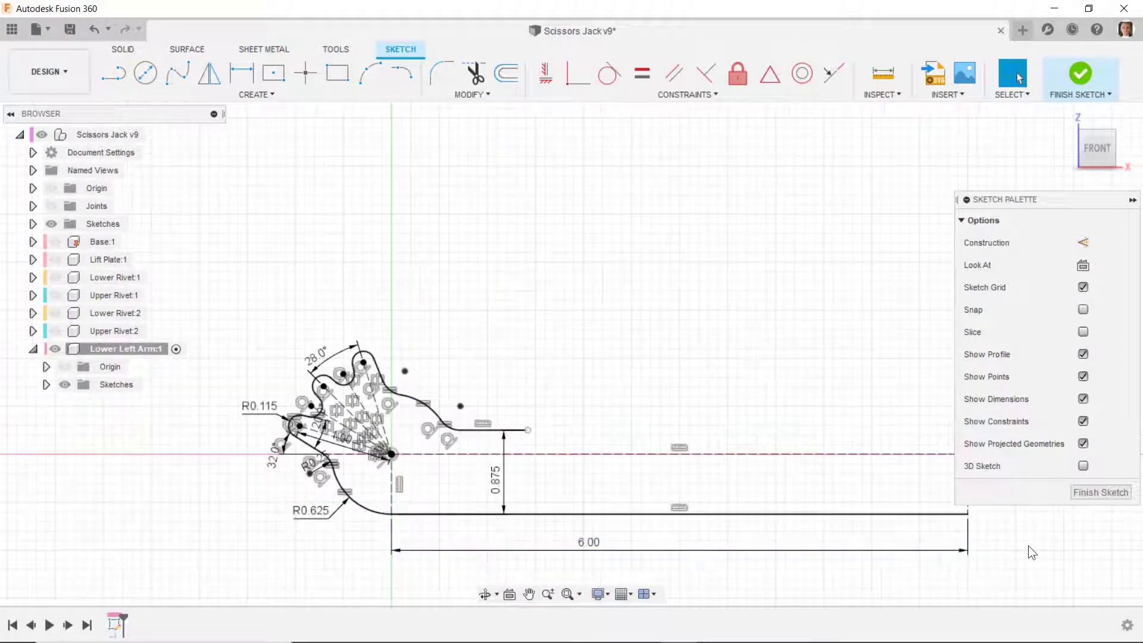
# - Stretch the upper horizontal line's free end toward the arm's far end and save a version described "User Saved"
pyautogui.scroll(-2, 630, 427)
pyautogui.moveTo(597, 441); pyautogui.dragTo(811, 459)
pyautogui.scroll(5, 944, 500)
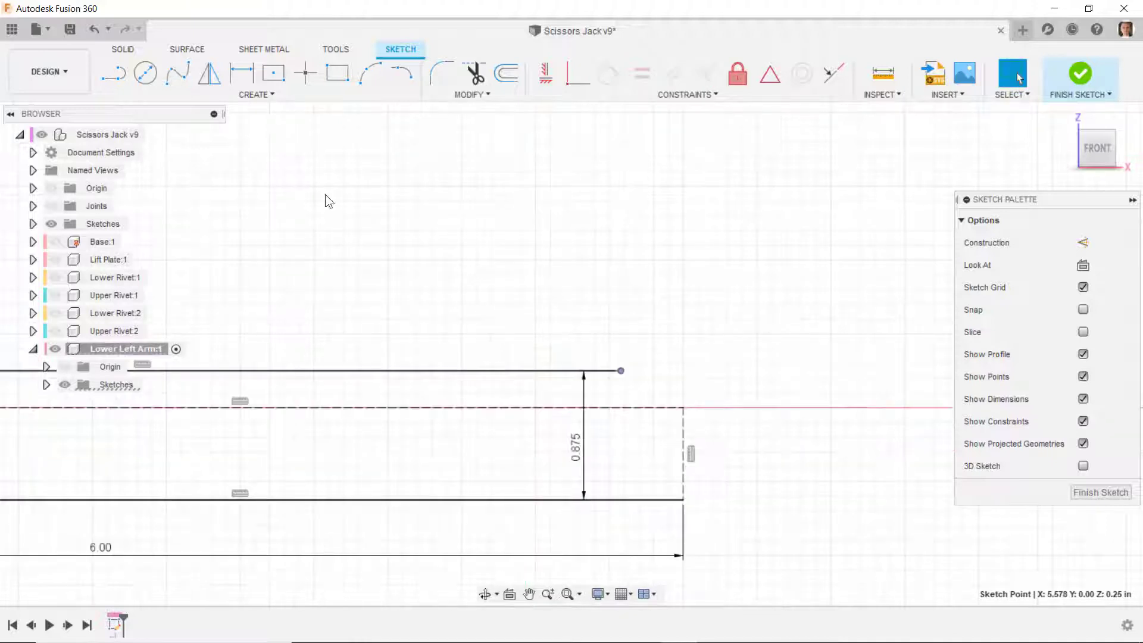
pyautogui.click(71, 30)
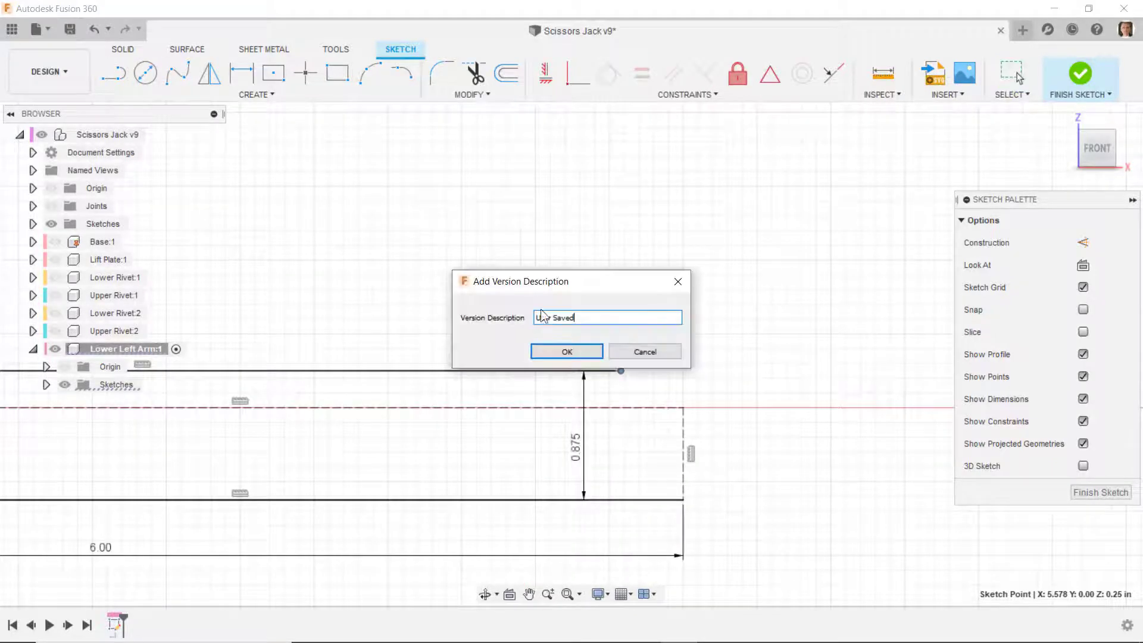
pyautogui.click(559, 355)
# - Shorten the upper line to about X 4.72 in and draw a circle centred on the axis's far end, reaching the lower edge's endpoint
pyautogui.moveTo(620, 370); pyautogui.dragTo(494, 370)
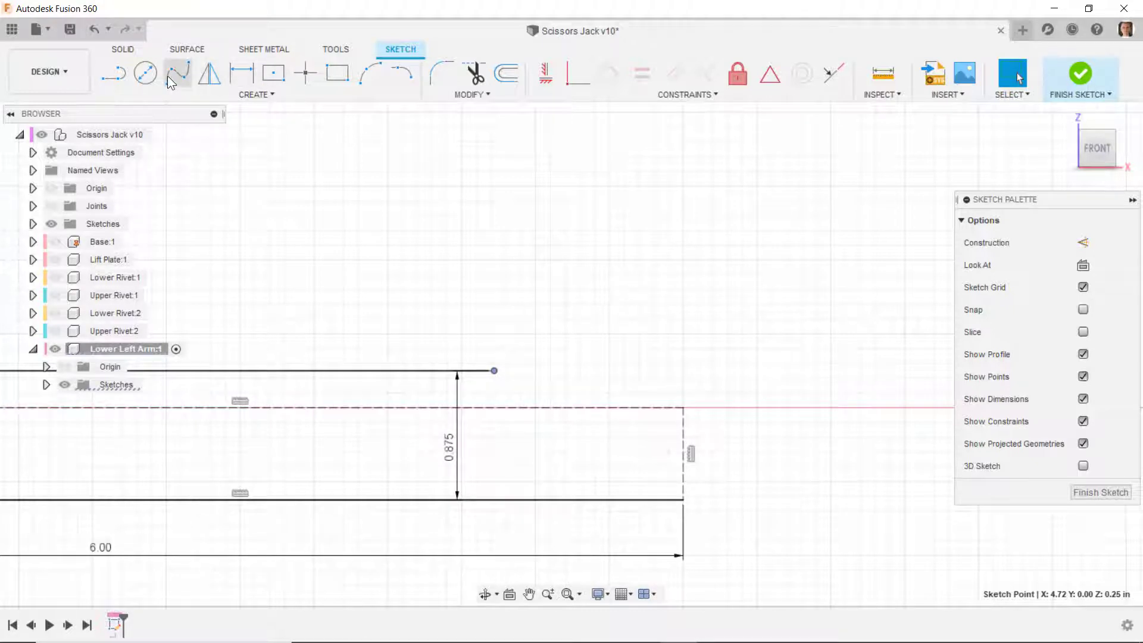
pyautogui.click(146, 72)
pyautogui.click(684, 408)
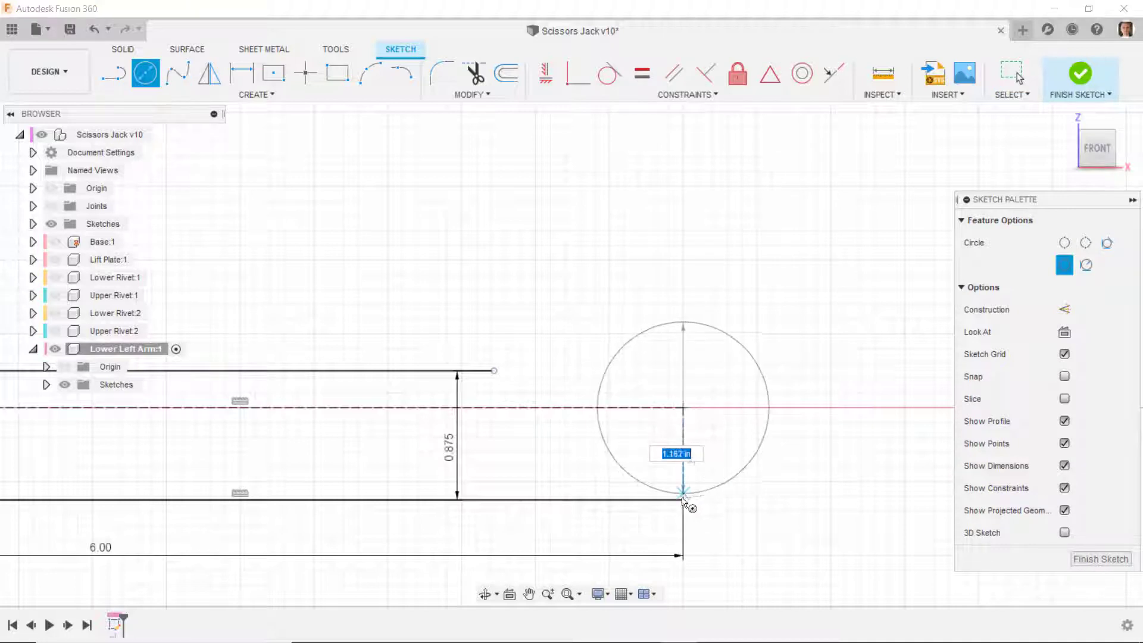
pyautogui.click(684, 500)
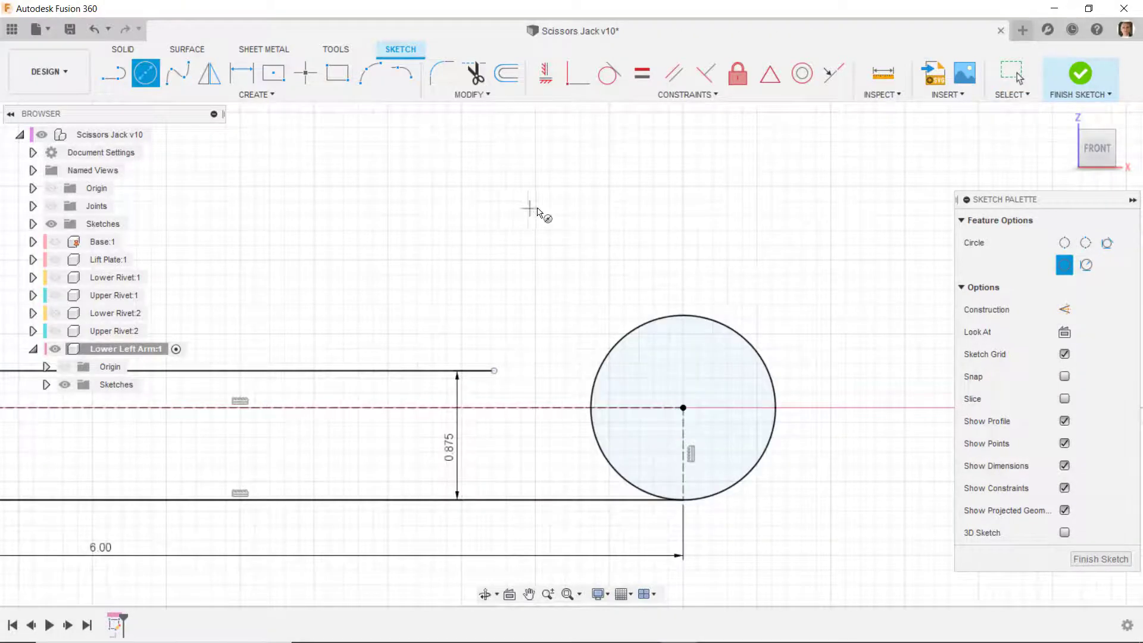
# - Draw a sloping line tangent to the end circle's upper side, ending at the upper horizontal line's free end
pyautogui.click(113, 72)
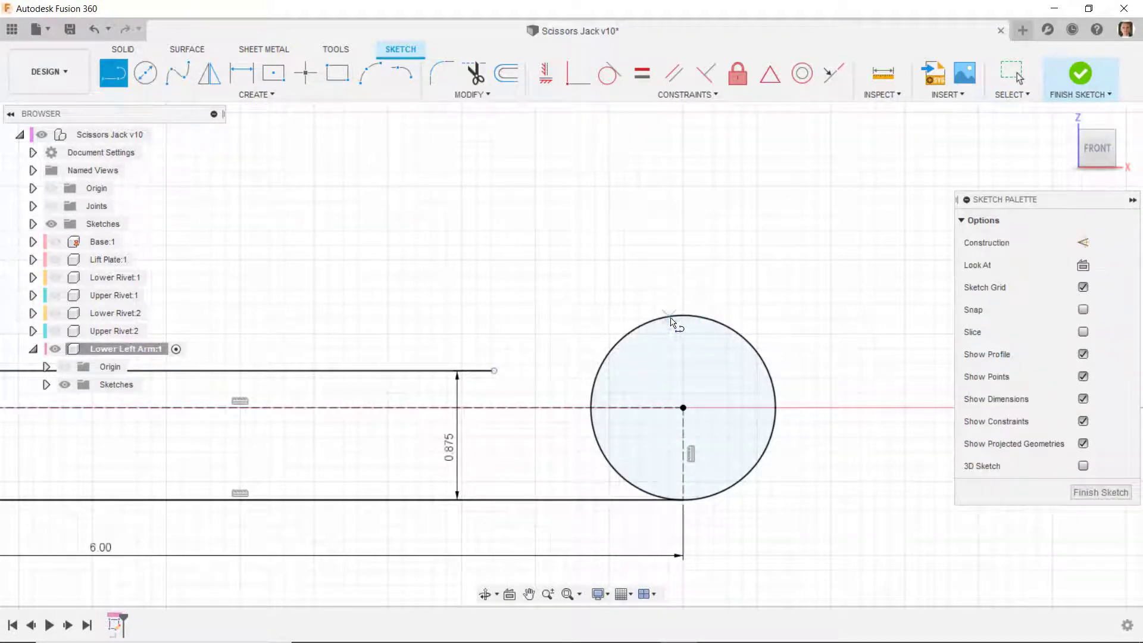
pyautogui.click(669, 316)
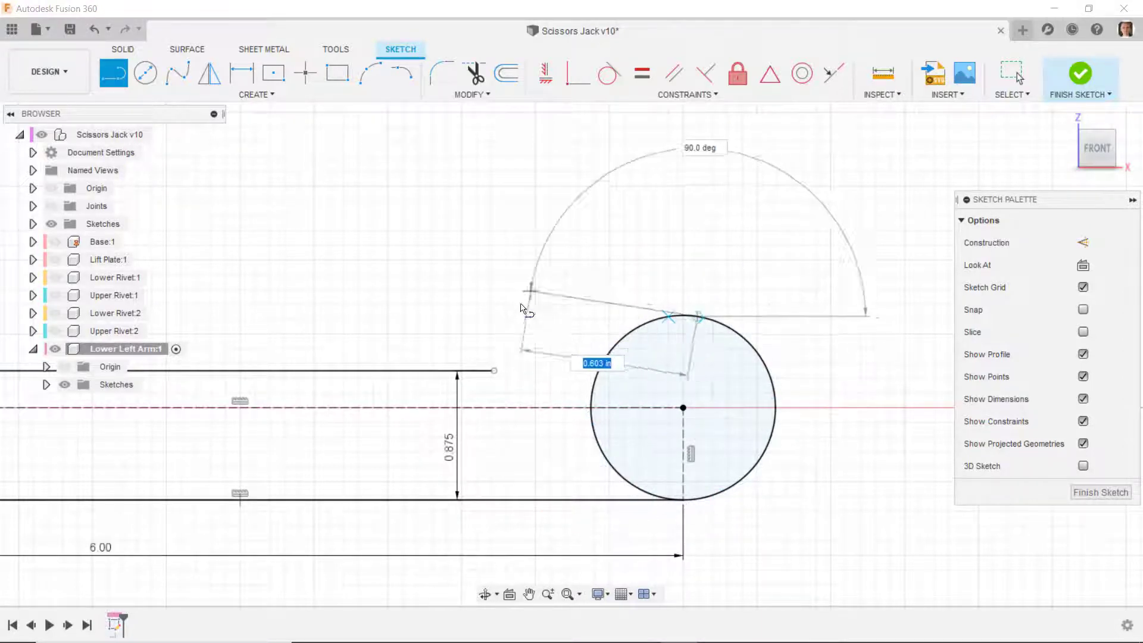
pyautogui.click(494, 371)
# - Dimension the angle between the sloping tangent line and the arm's lower edge at 19°
pyautogui.press('d')
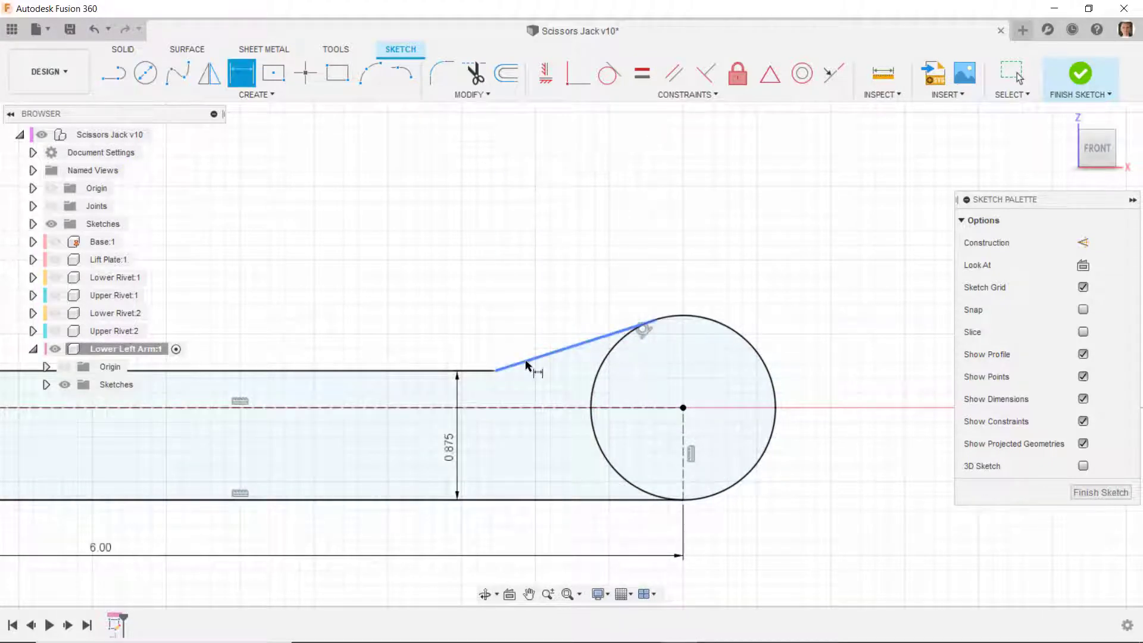
pyautogui.click(524, 365)
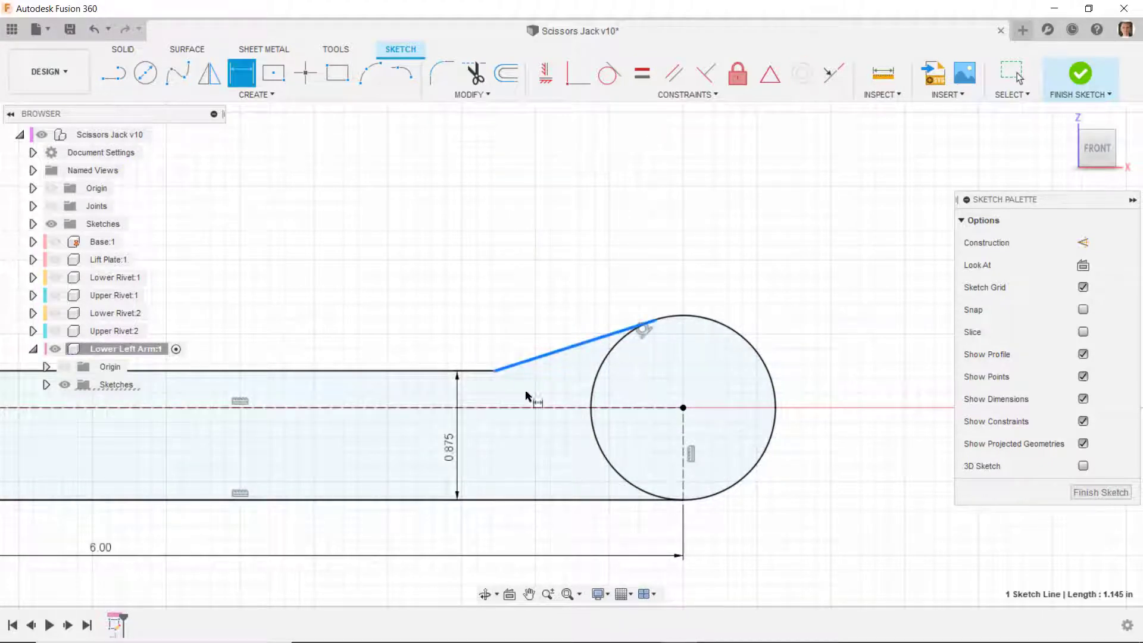
pyautogui.click(557, 504)
pyautogui.click(889, 441)
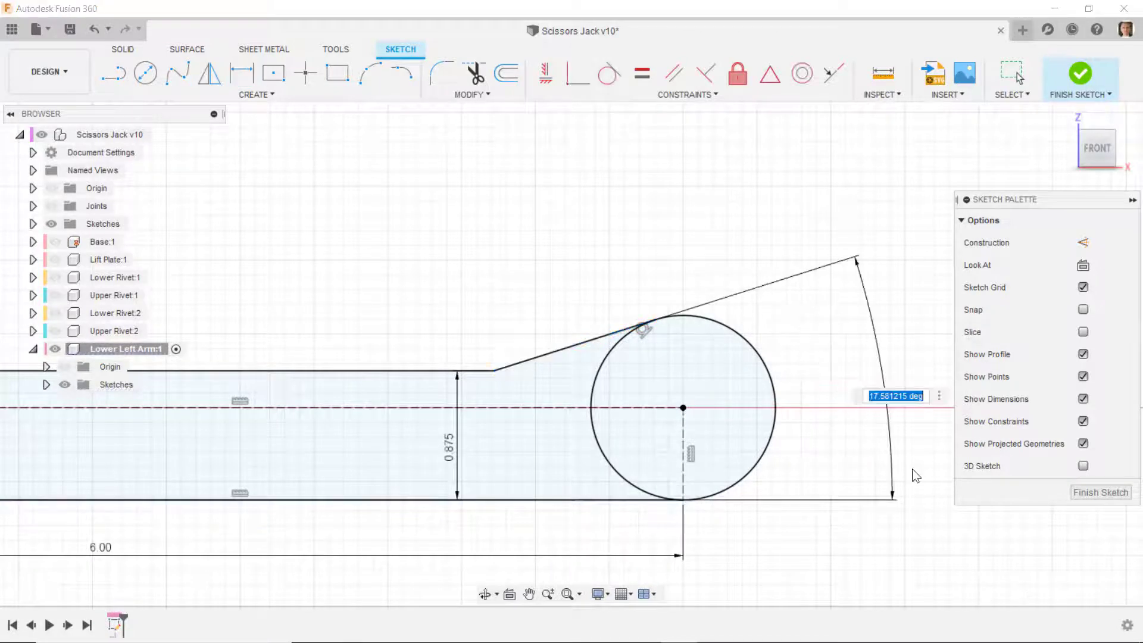
pyautogui.write('19')
pyautogui.press('Return')
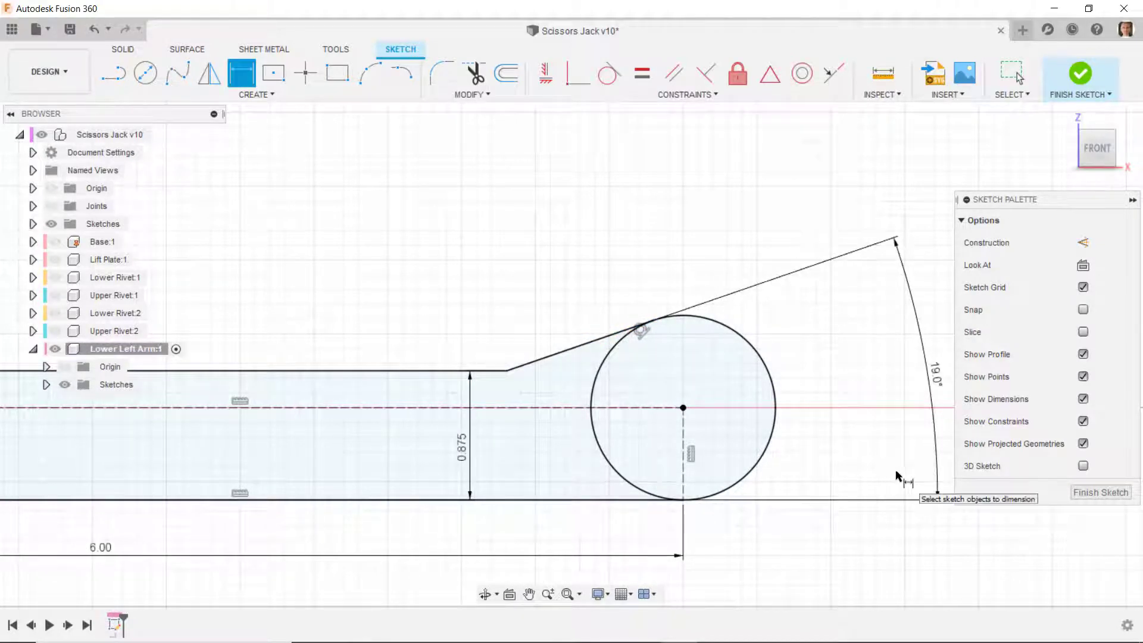
# - Draw a 0.25 in diameter circle at the centre of the arm's large end circle
pyautogui.scroll(1, 898, 475)
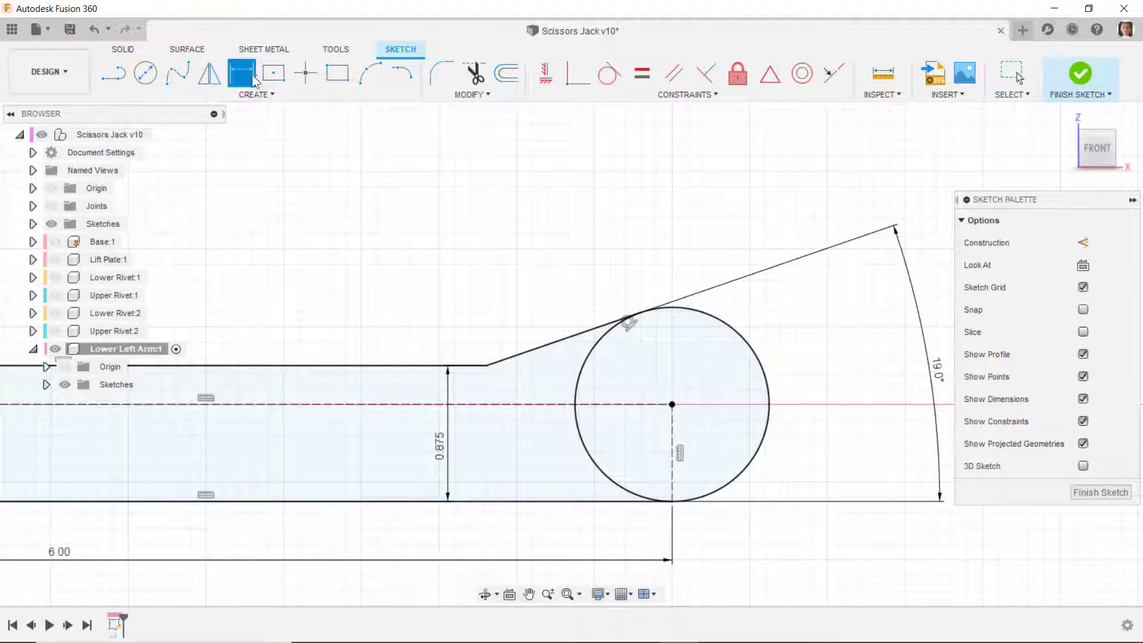
pyautogui.press('c')
pyautogui.click(672, 404)
pyautogui.press('Return')
pyautogui.press('Escape')
pyautogui.scroll(5, 714, 420)
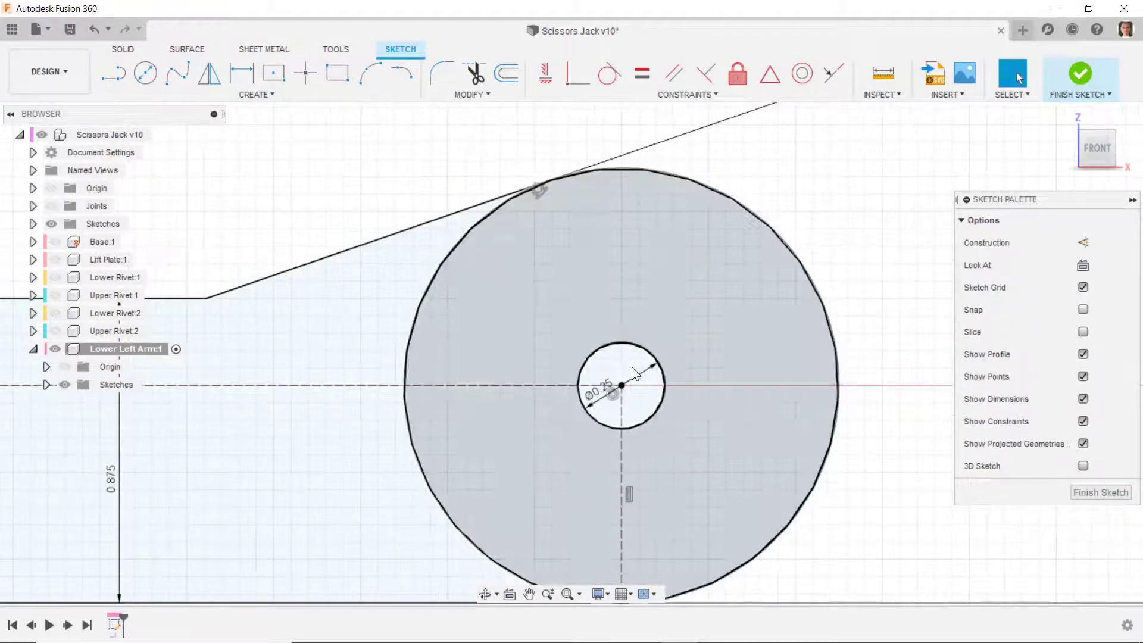
pyautogui.scroll(-1, 488, 285)
pyautogui.scroll(1, 583, 314)
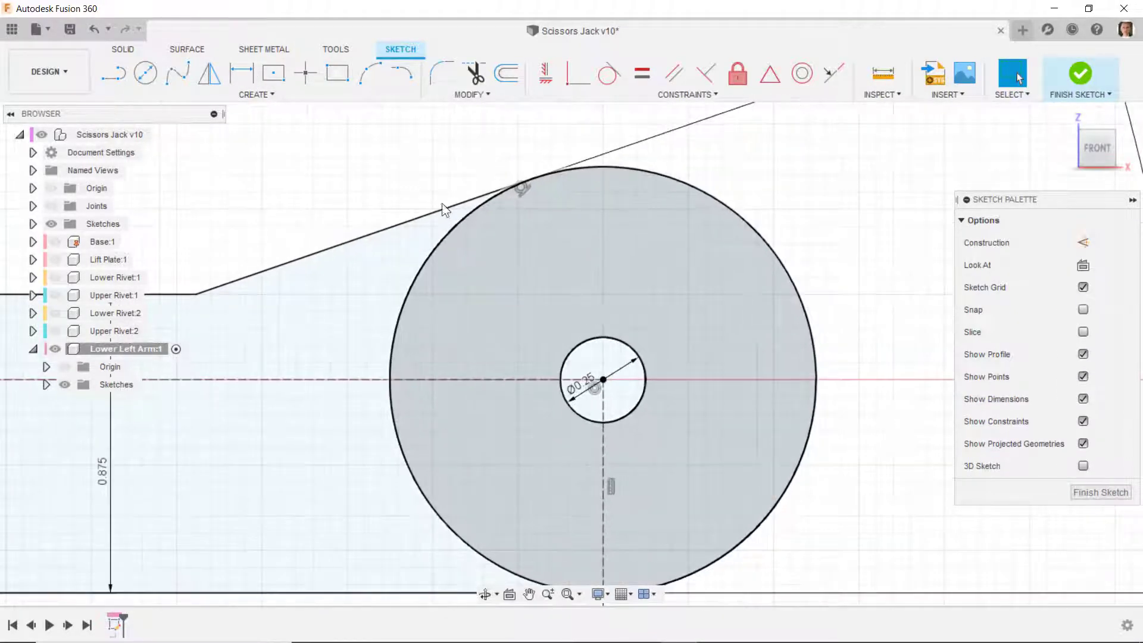
# - Draw a rectangle about 0.52 by 0.21 in from the small circle's upper edge outward to the large circle
pyautogui.click(337, 72)
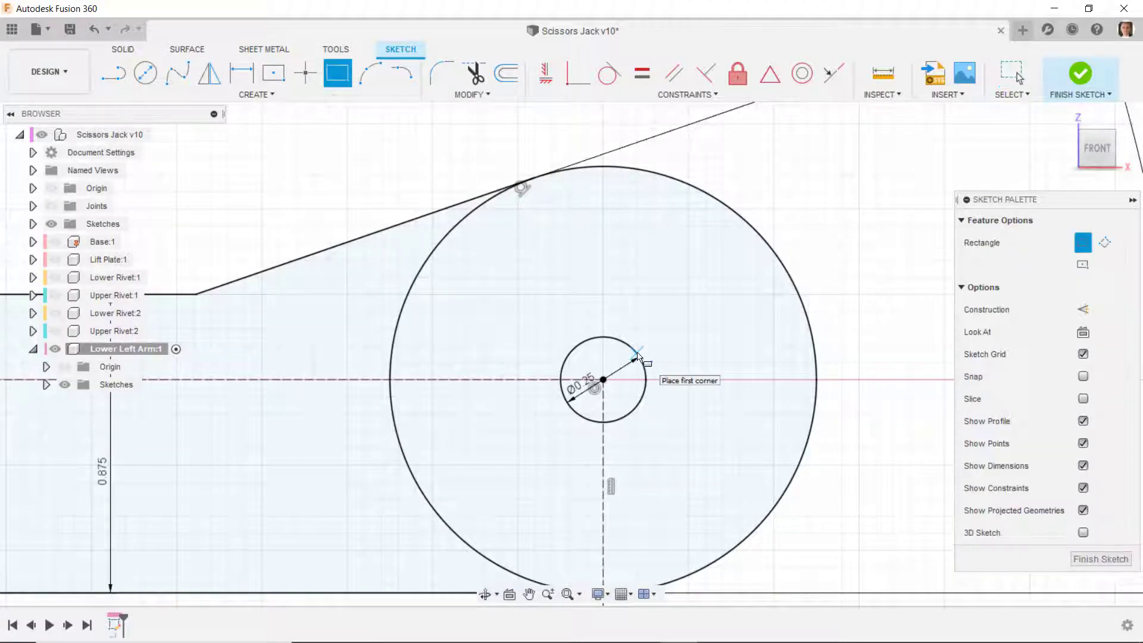
pyautogui.click(636, 354)
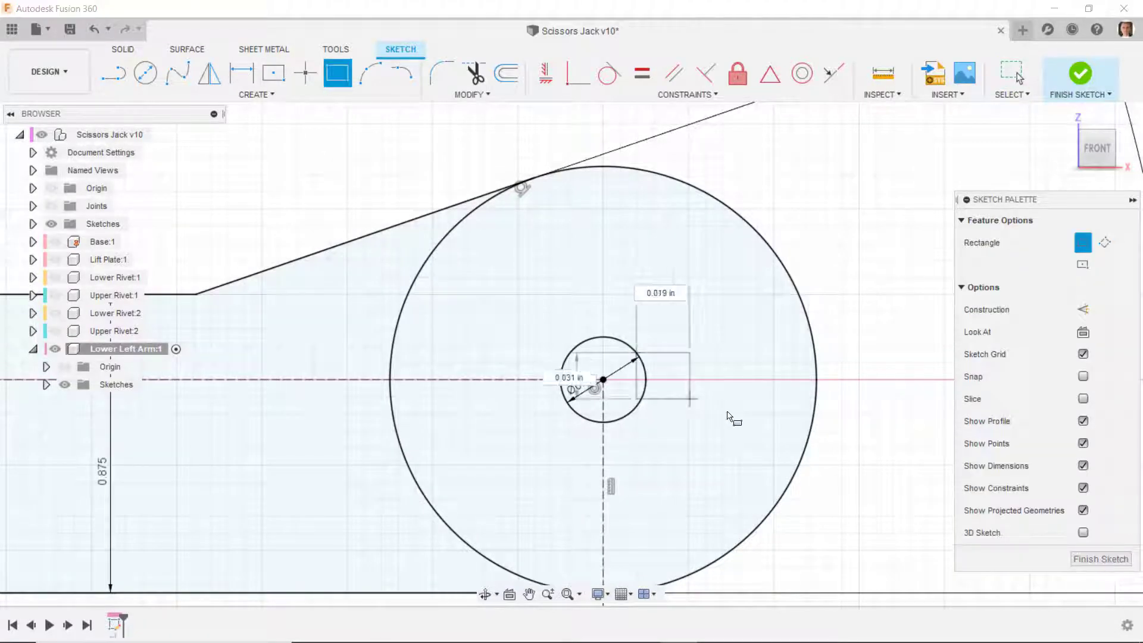
pyautogui.click(813, 424)
pyautogui.press('Escape')
# - Constrain the rectangle's lower inner corner to be coincident with the 0.25 in circle
pyautogui.scroll(4, 648, 391)
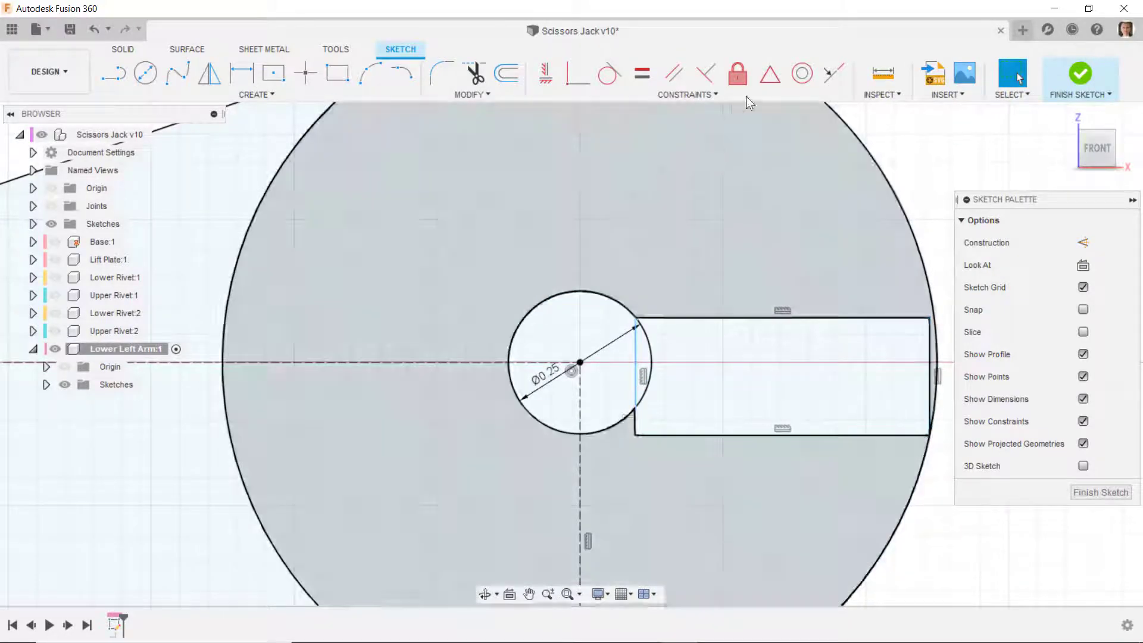
pyautogui.click(588, 74)
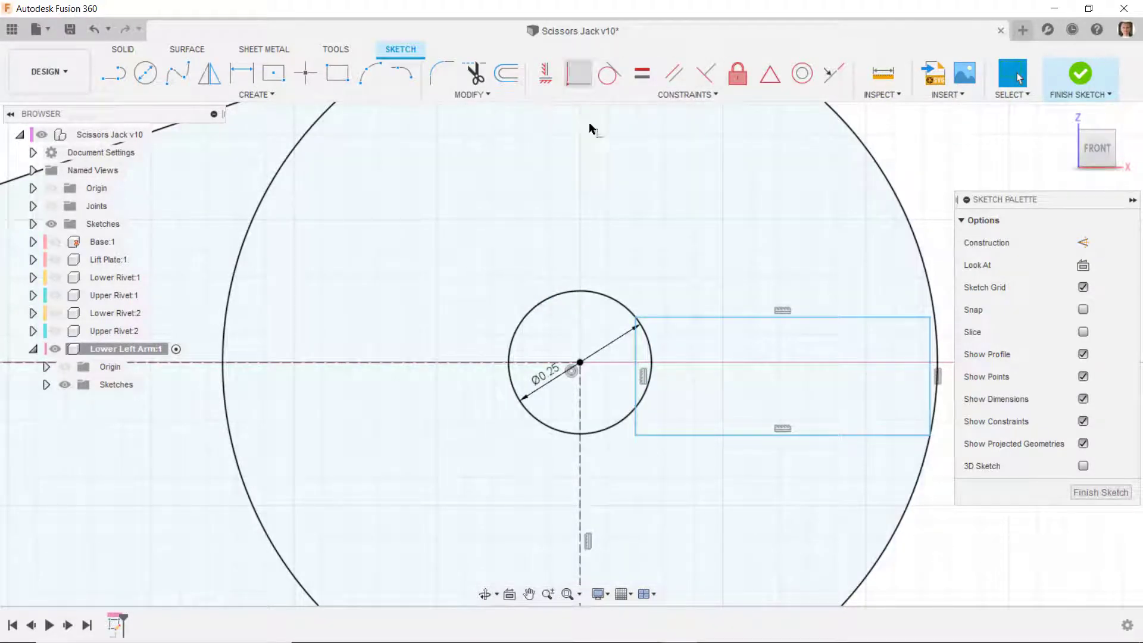
pyautogui.click(626, 424)
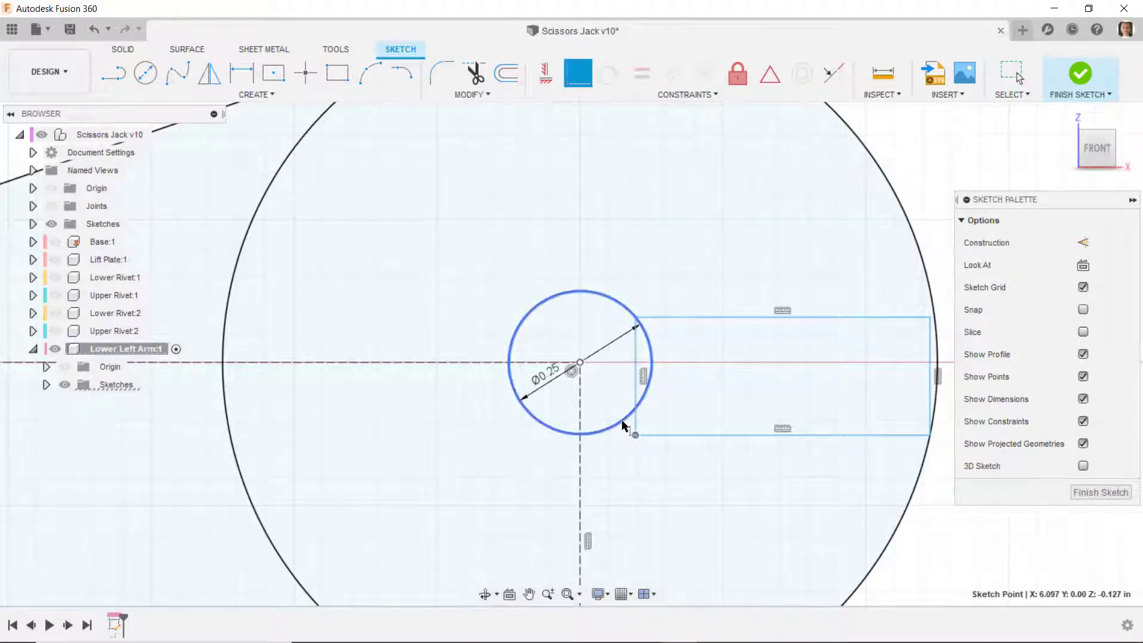
pyautogui.click(622, 422)
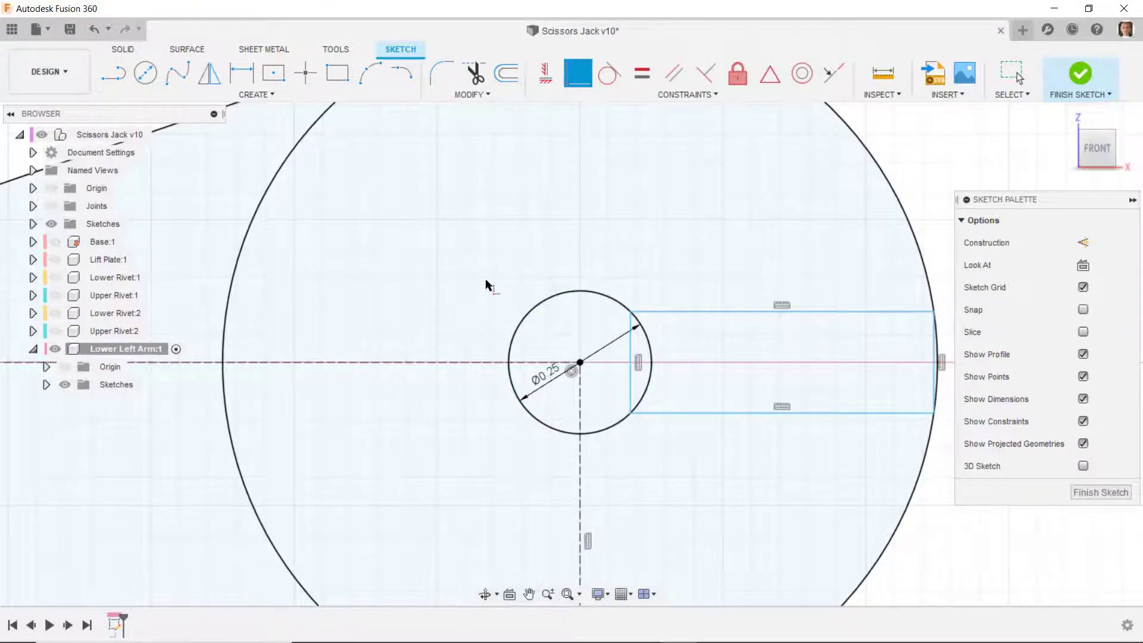
# - Dimension the rectangle's height between its two horizontal sides at 0.2 in
pyautogui.scroll(-2, 486, 285)
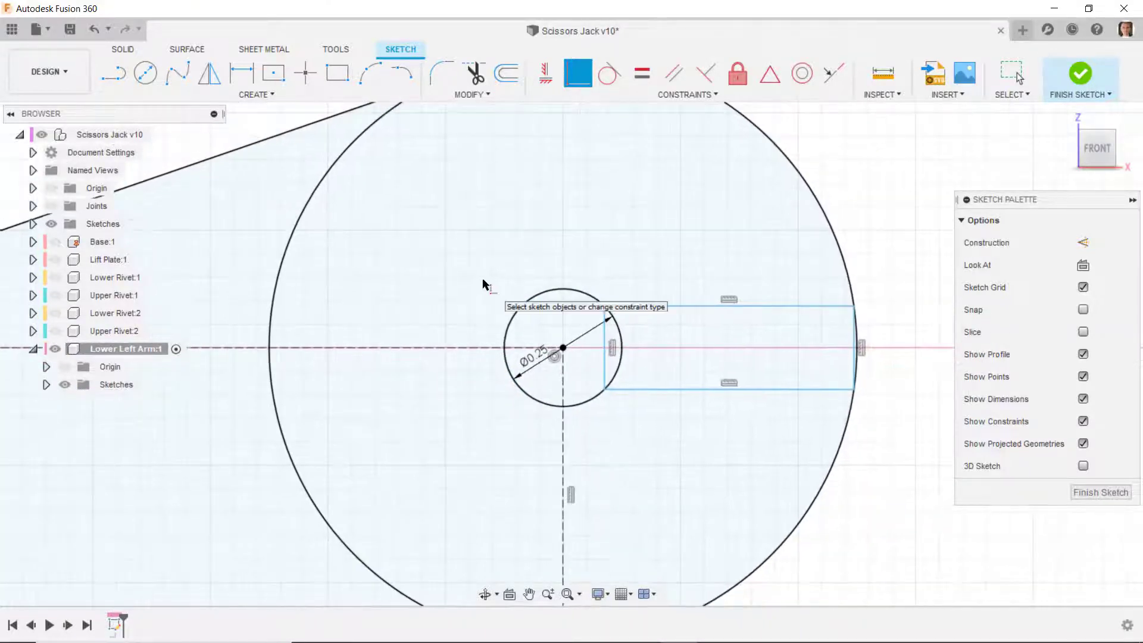
pyautogui.click(253, 76)
pyautogui.click(806, 307)
pyautogui.click(812, 390)
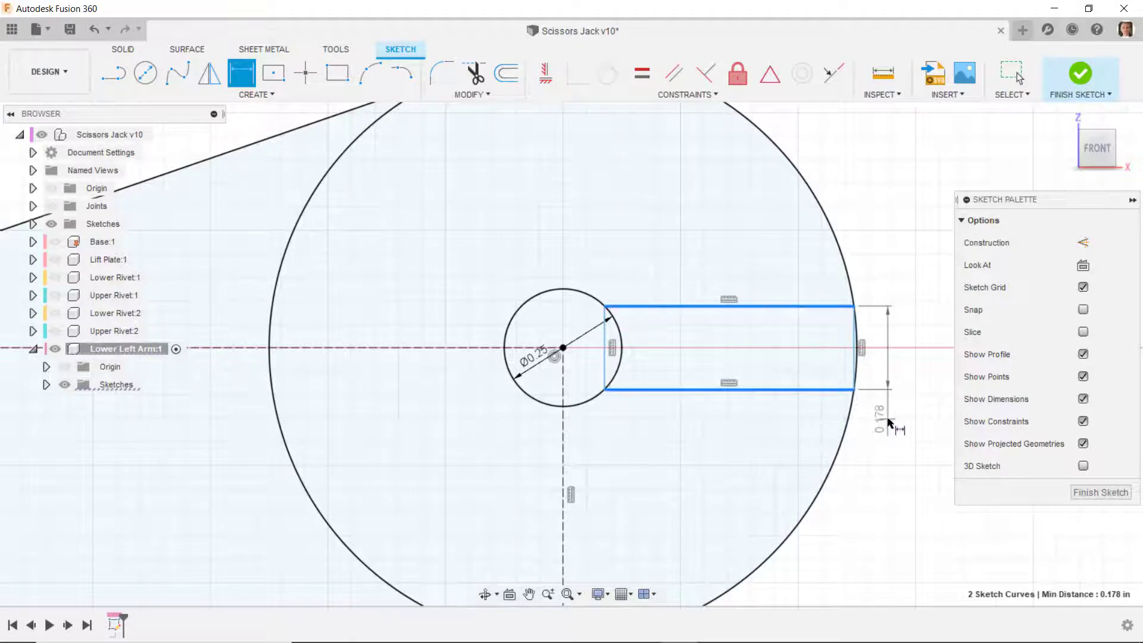
pyautogui.click(895, 420)
pyautogui.write('0.2')
pyautogui.press('Return')
pyautogui.scroll(1, 740, 378)
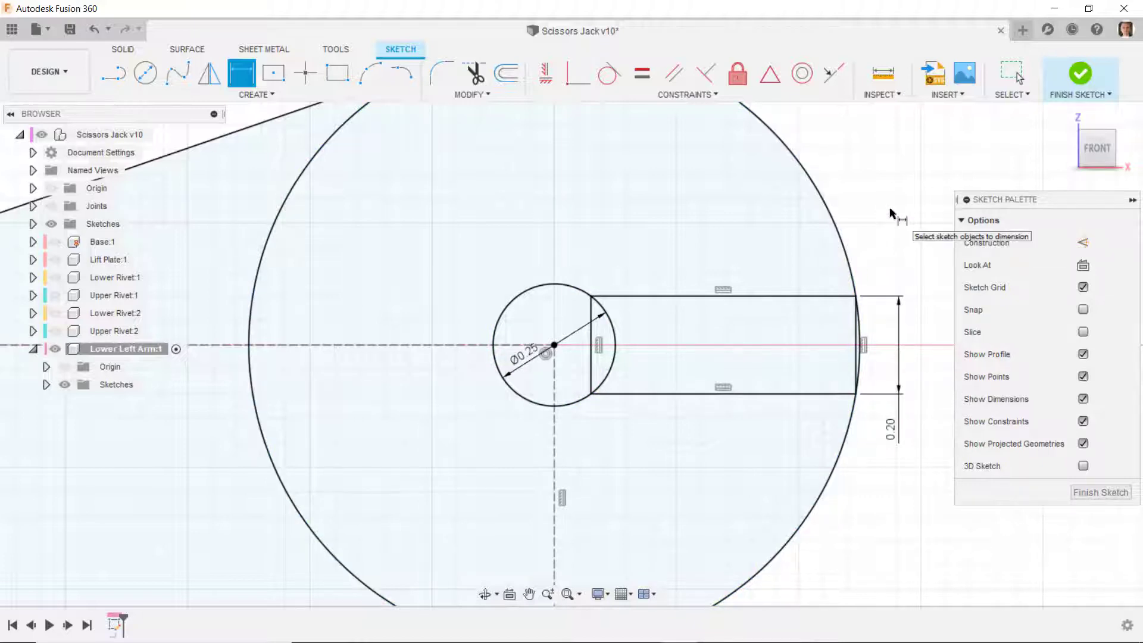
# - Convert the slot rectangle's two vertical sides into construction lines
pyautogui.press('Escape')
pyautogui.click(590, 337)
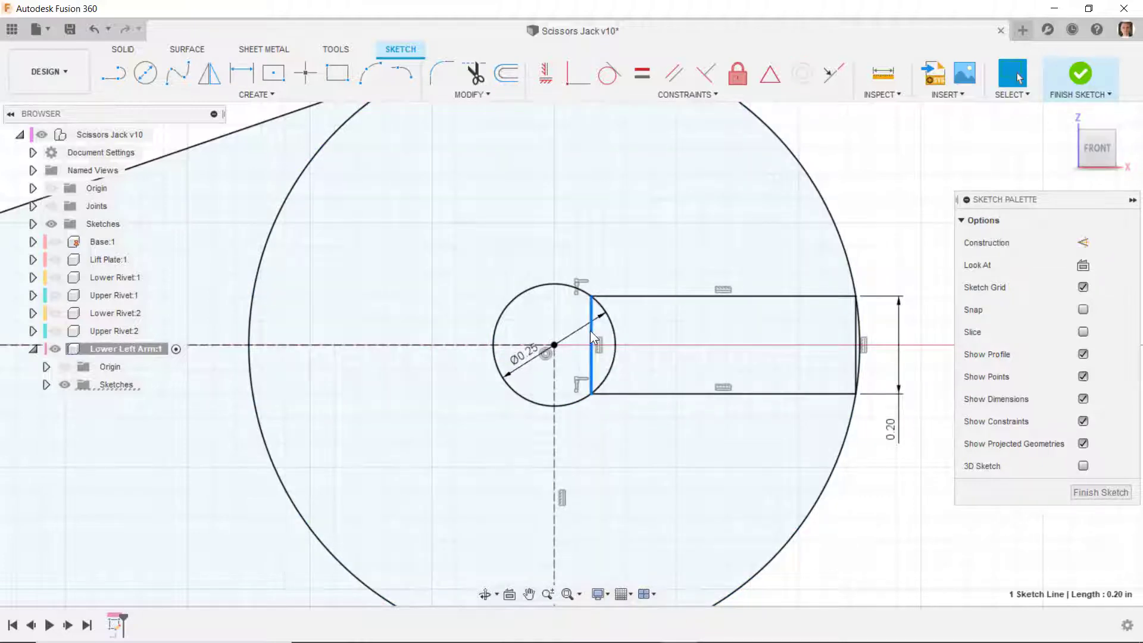
pyautogui.keyDown('shift'); pyautogui.click(855, 332); pyautogui.keyUp('shift')
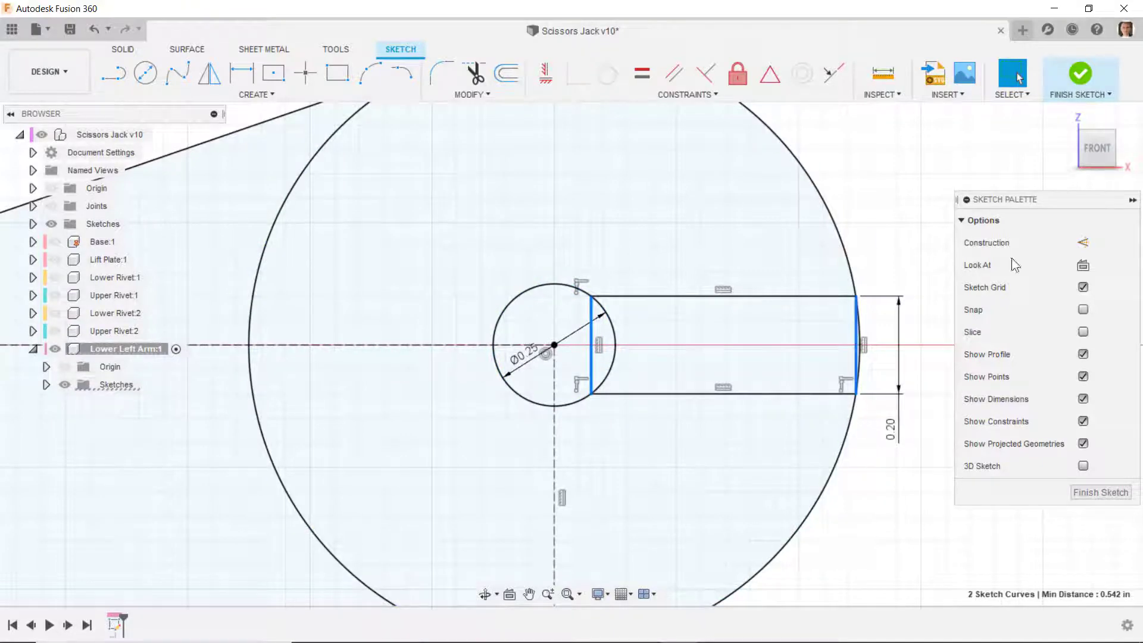
pyautogui.press('x')
pyautogui.click(962, 219)
pyautogui.click(848, 451)
pyautogui.scroll(1, 833, 438)
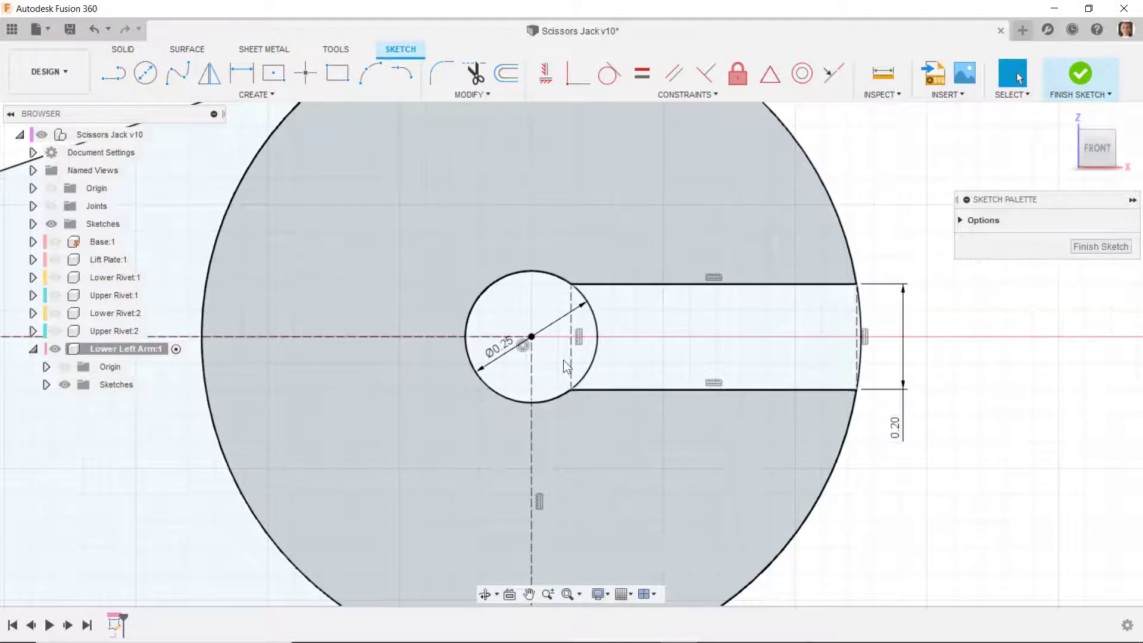
pyautogui.scroll(-3, 770, 313)
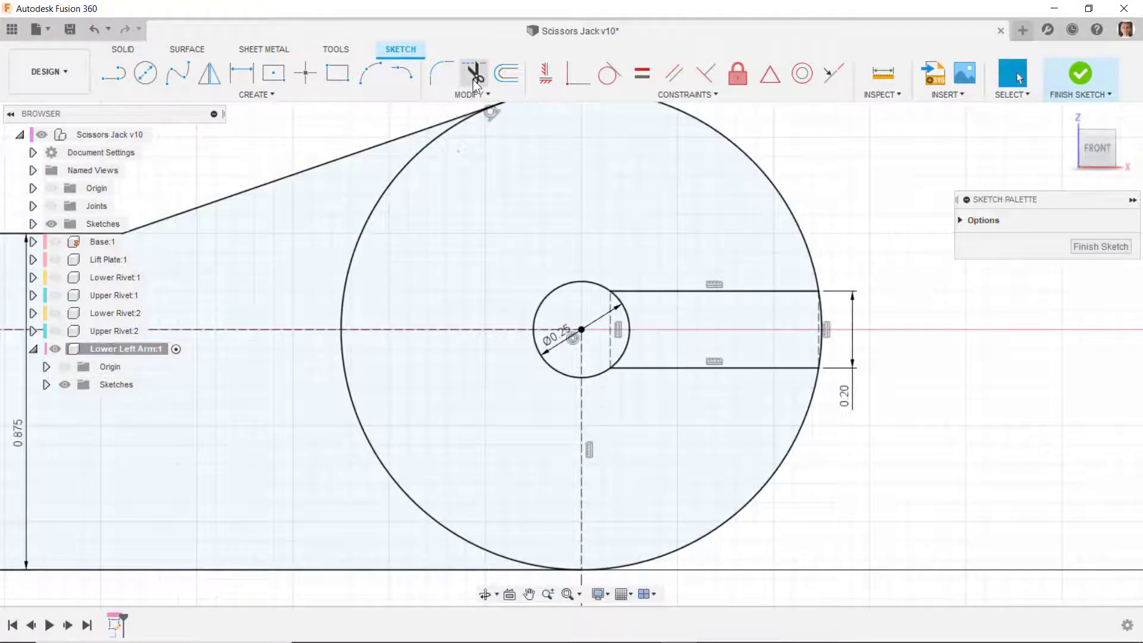
# - Trim the large end circle's portion inside the arm and the 0.25 in circle's arc inside the slot
pyautogui.click(474, 74)
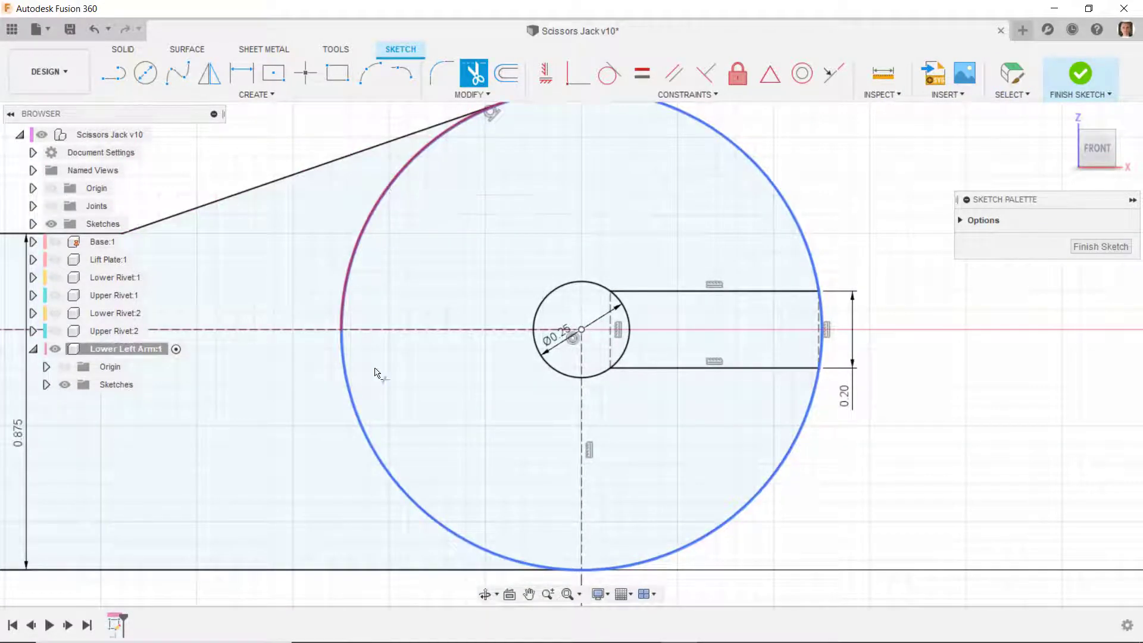
pyautogui.click(358, 388)
pyautogui.click(350, 397)
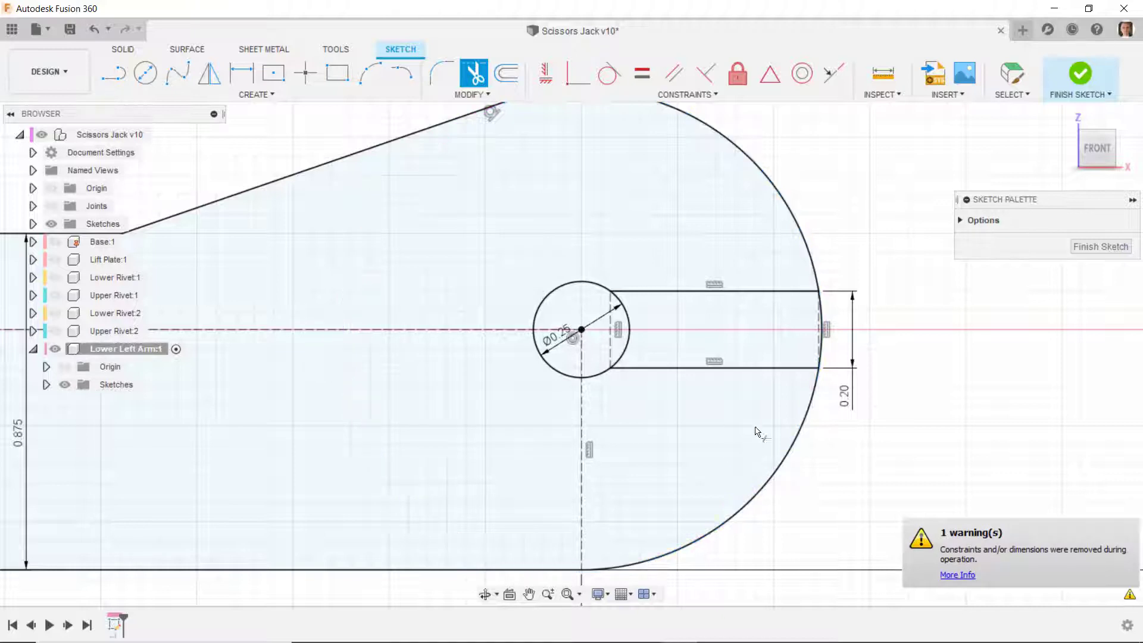
pyautogui.scroll(2, 642, 309)
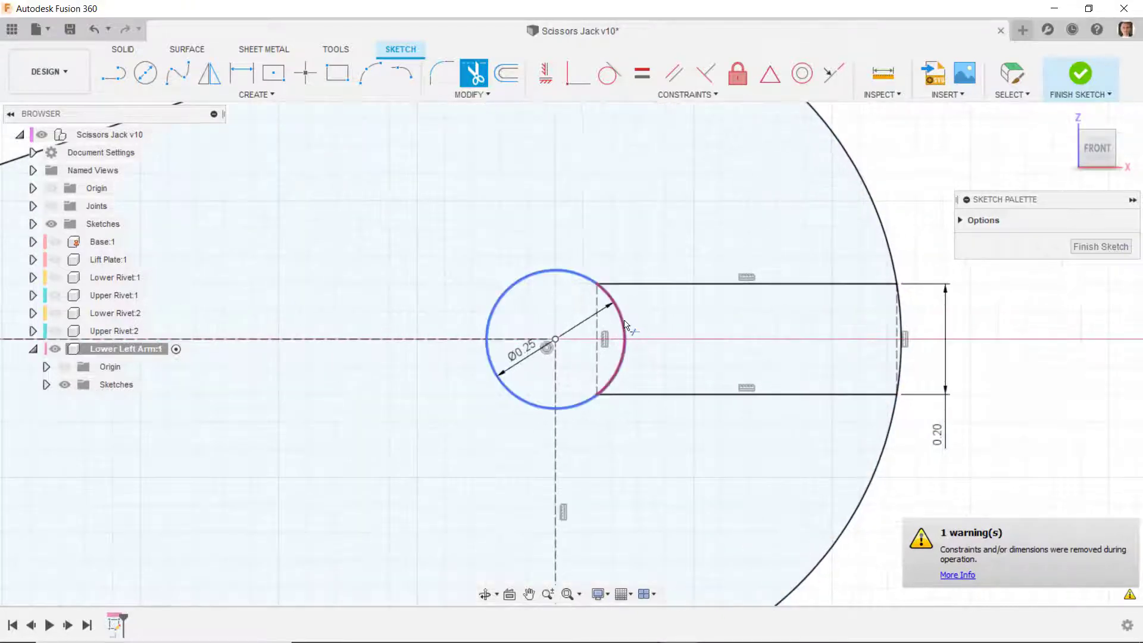
pyautogui.click(653, 374)
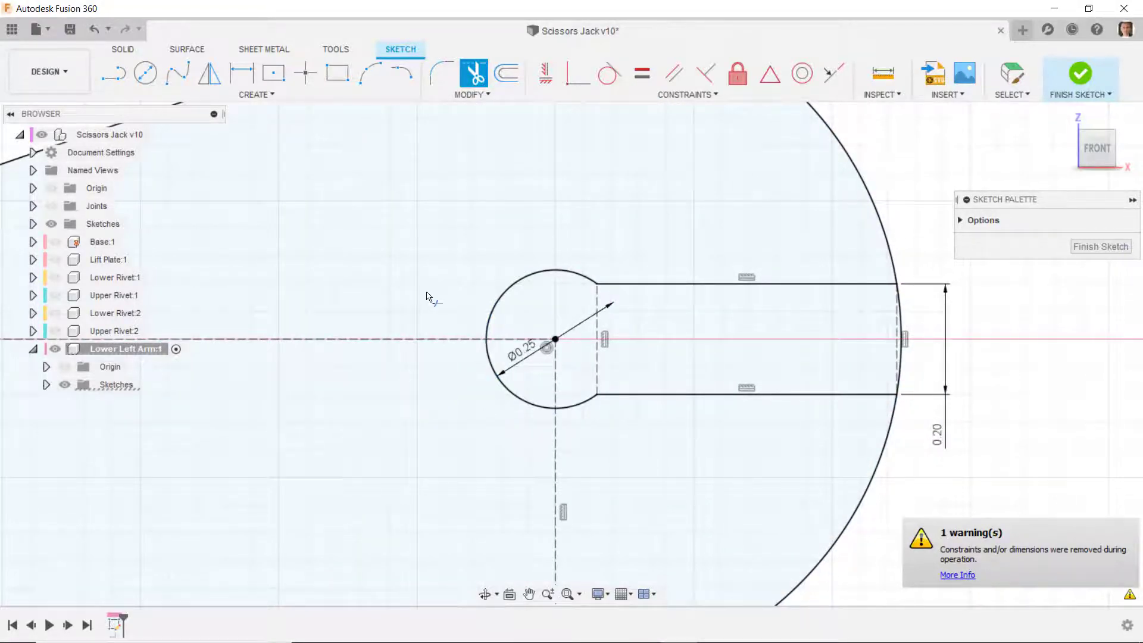
# - Trim away the short arc segment across the slot's open end
pyautogui.scroll(-1, 433, 296)
pyautogui.scroll(2, 813, 333)
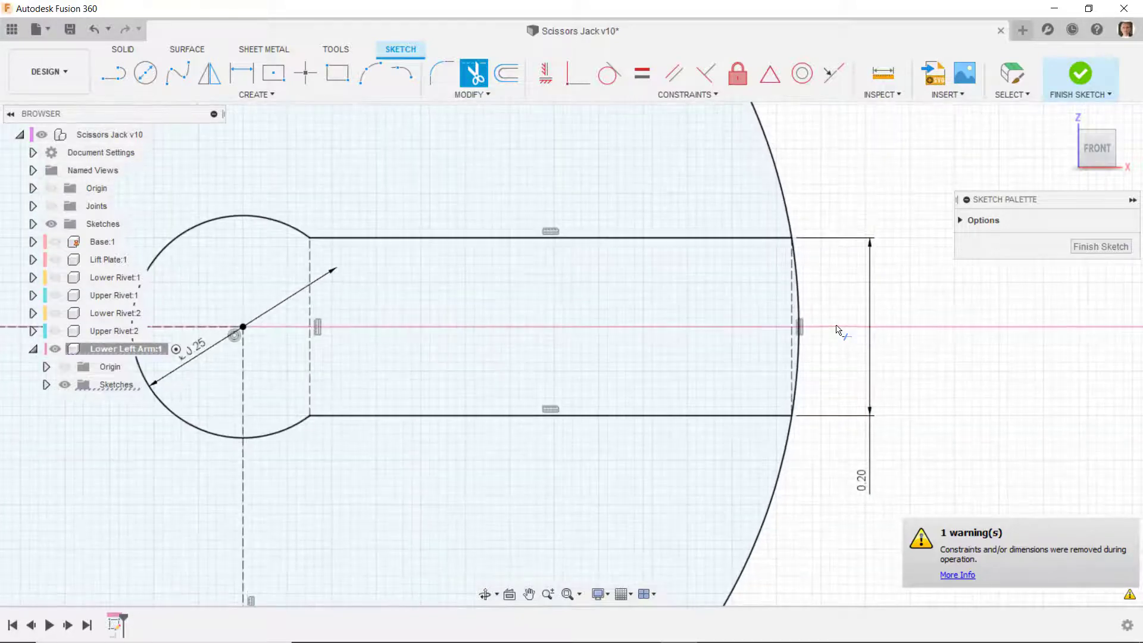
pyautogui.click(798, 298)
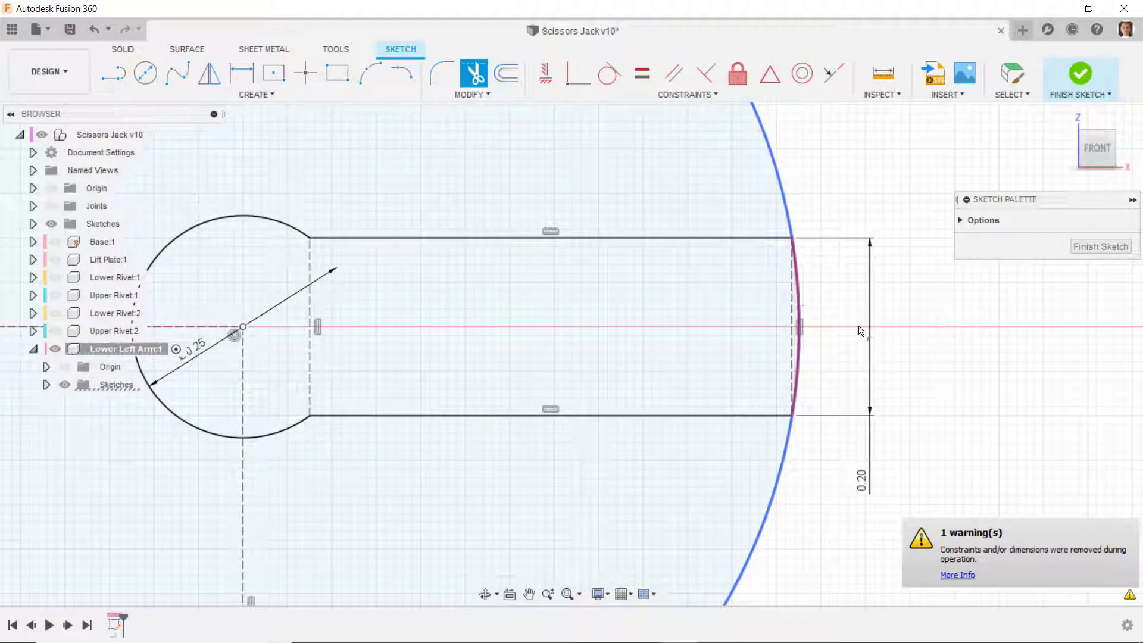
pyautogui.scroll(-3, 900, 335)
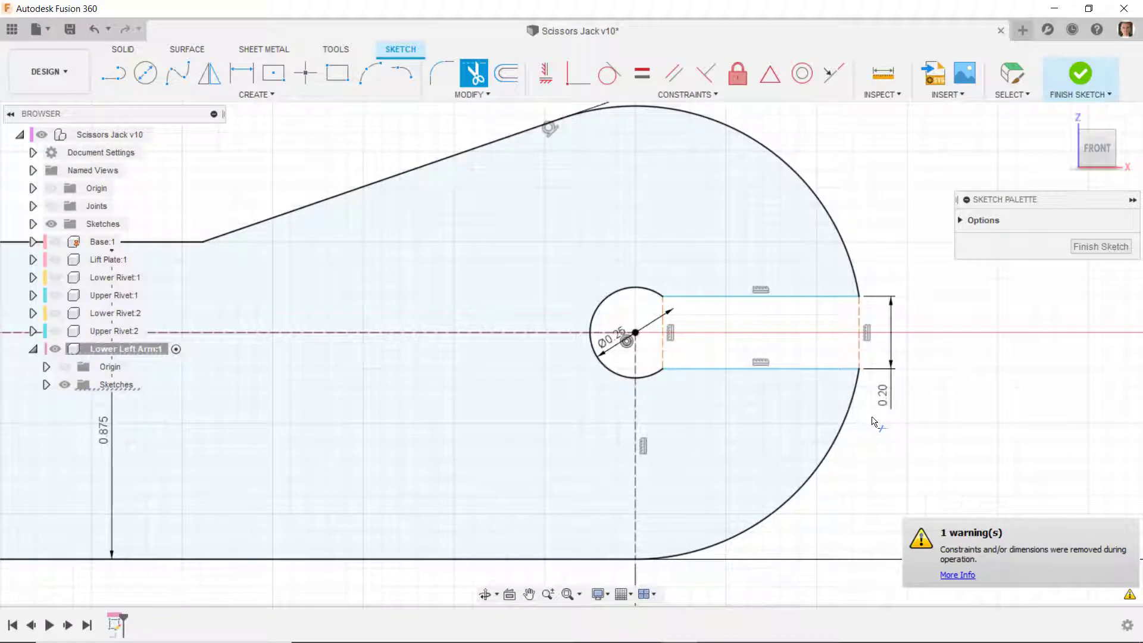
pyautogui.press('Escape')
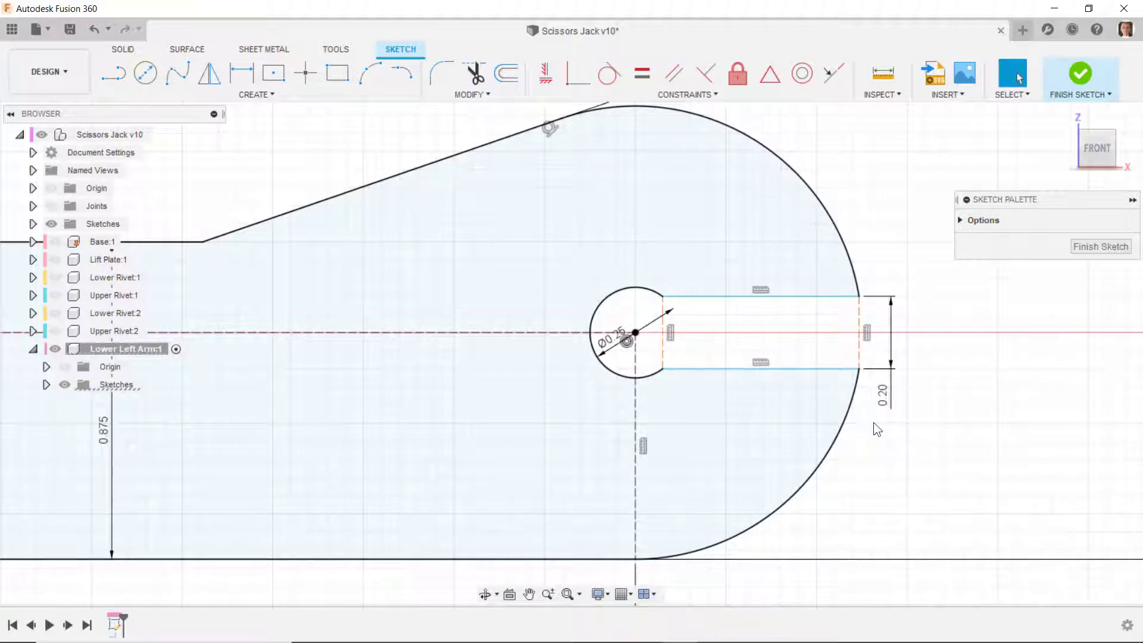
# - Try to constrain the pin hole's centre horizontally to the midpoint of the slot's outer construction line
pyautogui.click(860, 368)
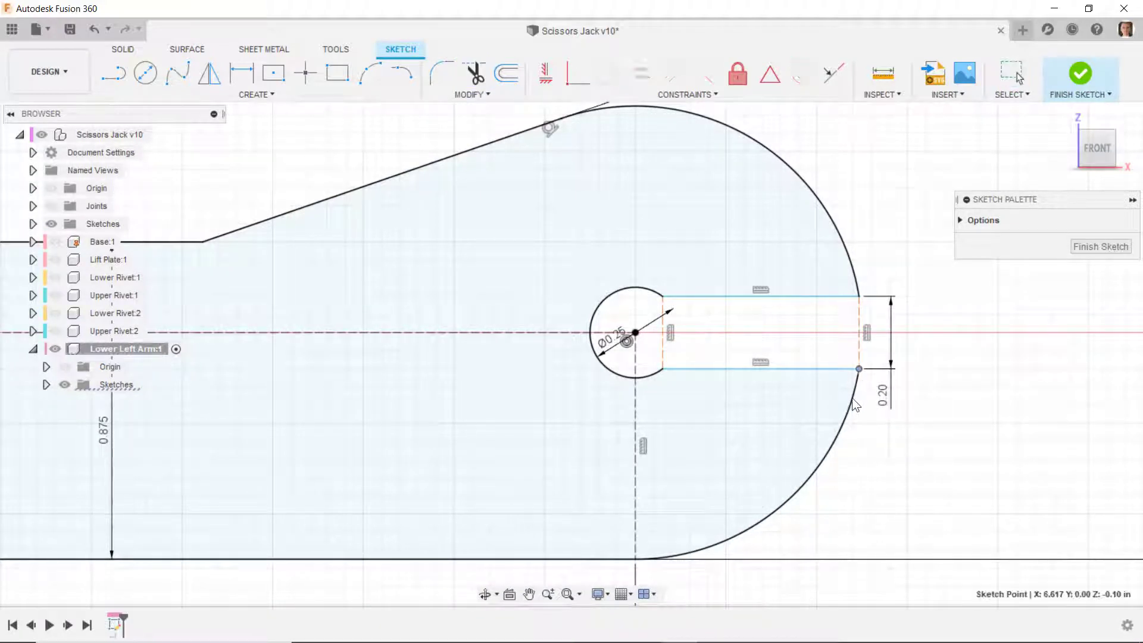
pyautogui.click(787, 368)
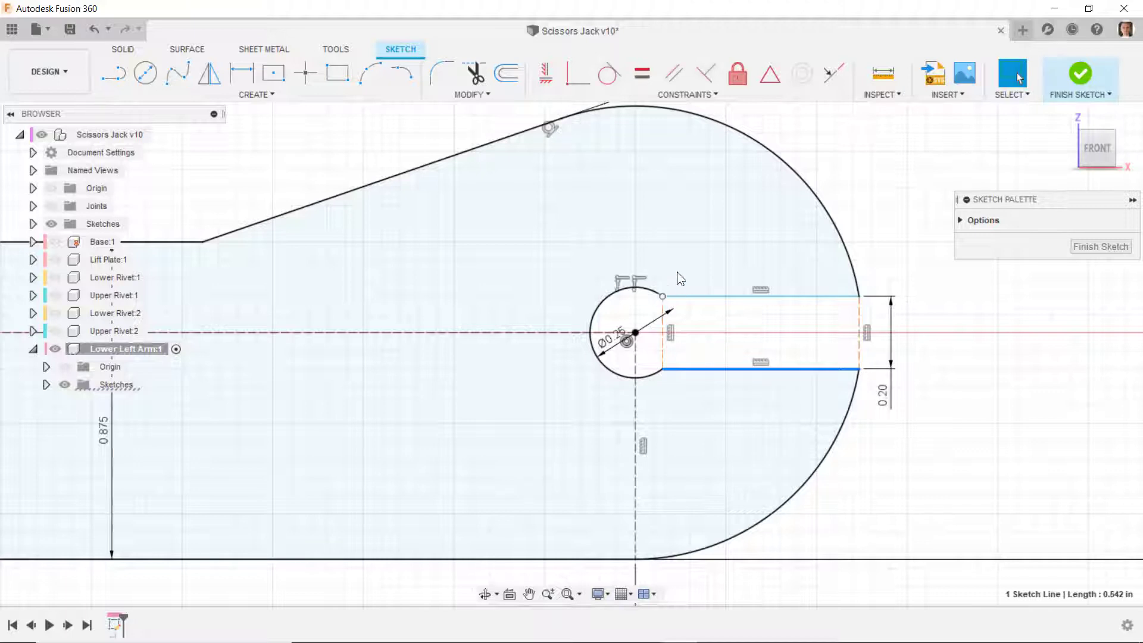
pyautogui.click(842, 292)
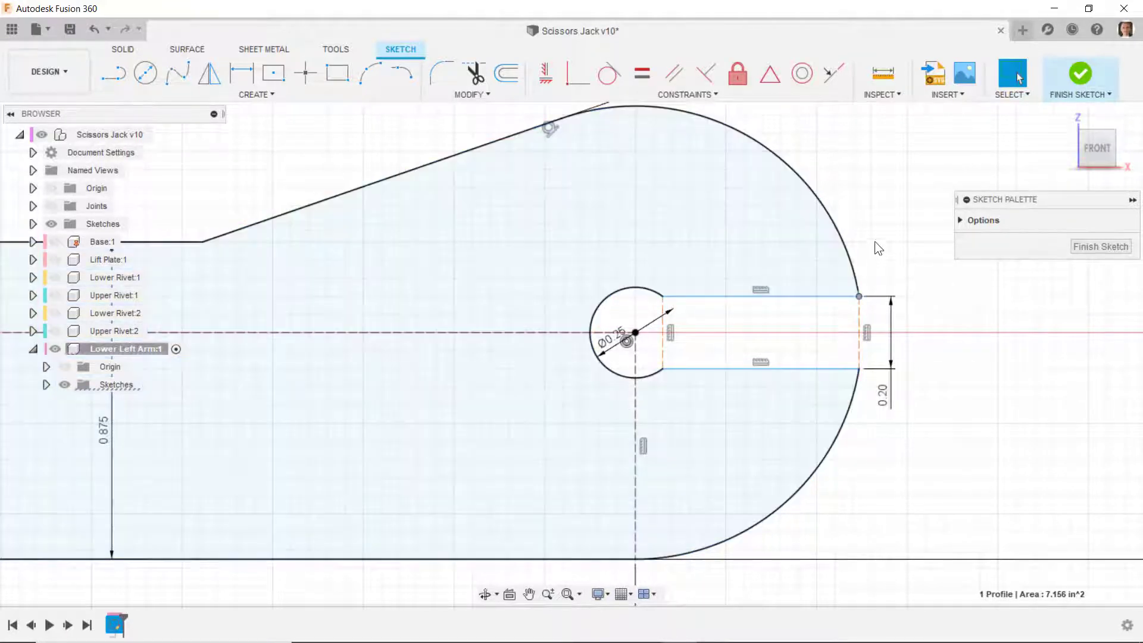
pyautogui.click(937, 366)
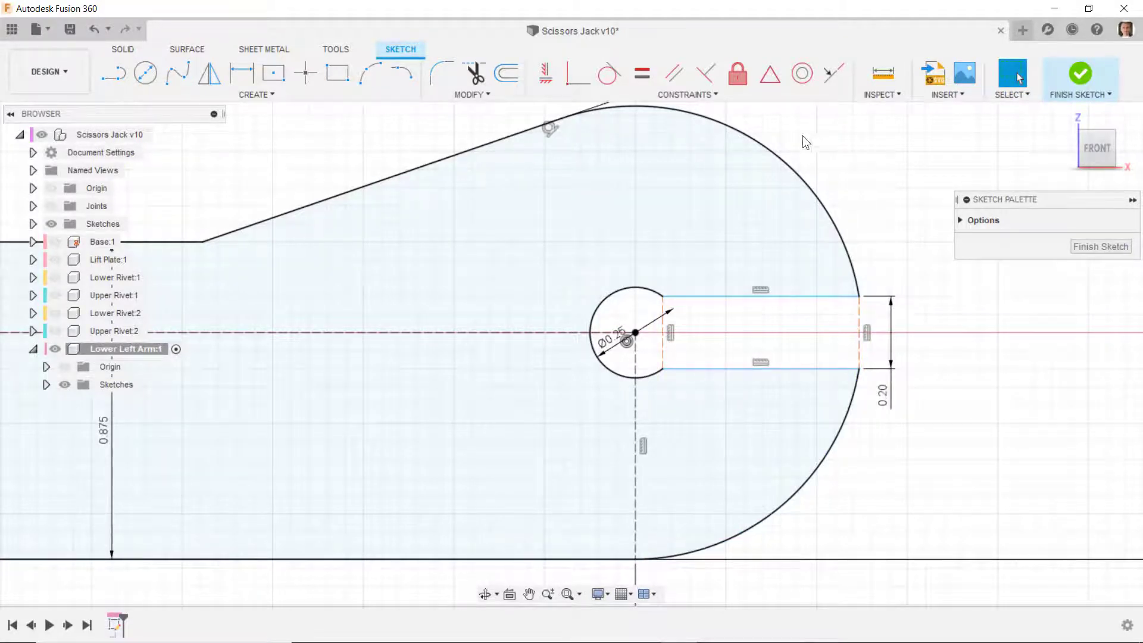
pyautogui.click(556, 79)
pyautogui.click(635, 333)
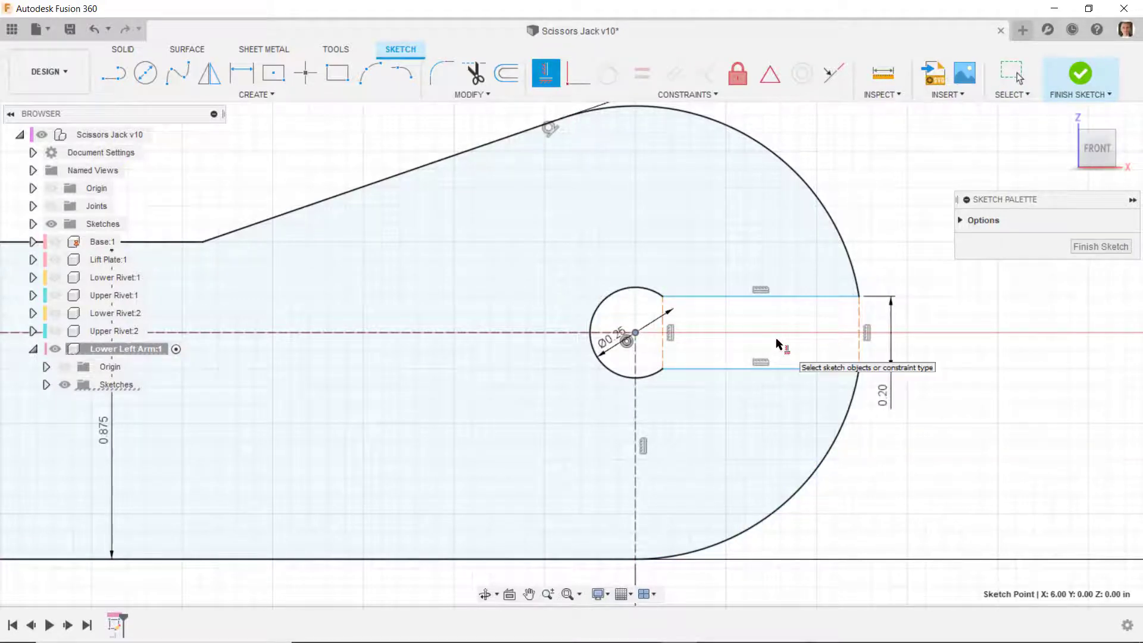
pyautogui.click(859, 335)
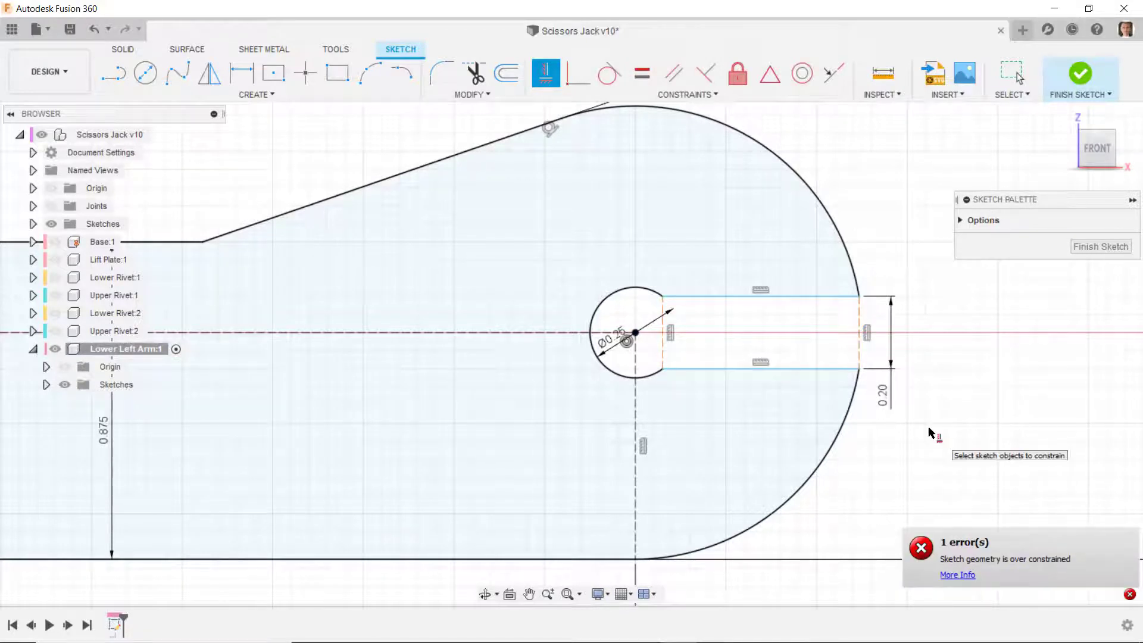
pyautogui.press('Escape')
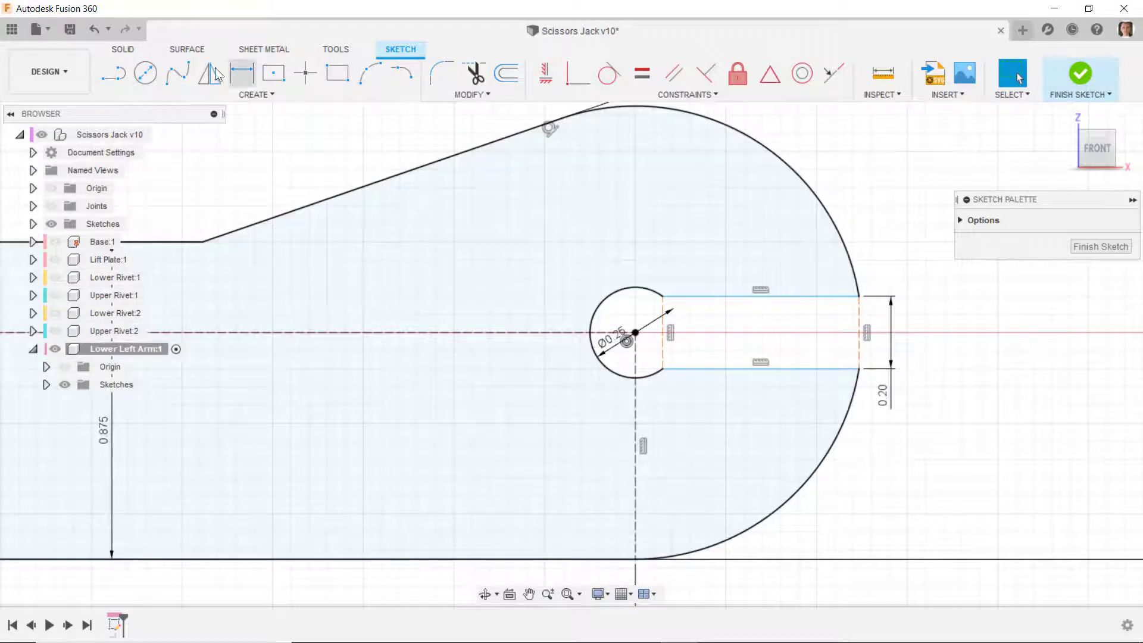
# - Undo the trim of the arc segment across the slot's open end
pyautogui.click(95, 29)
pyautogui.scroll(-3, 878, 383)
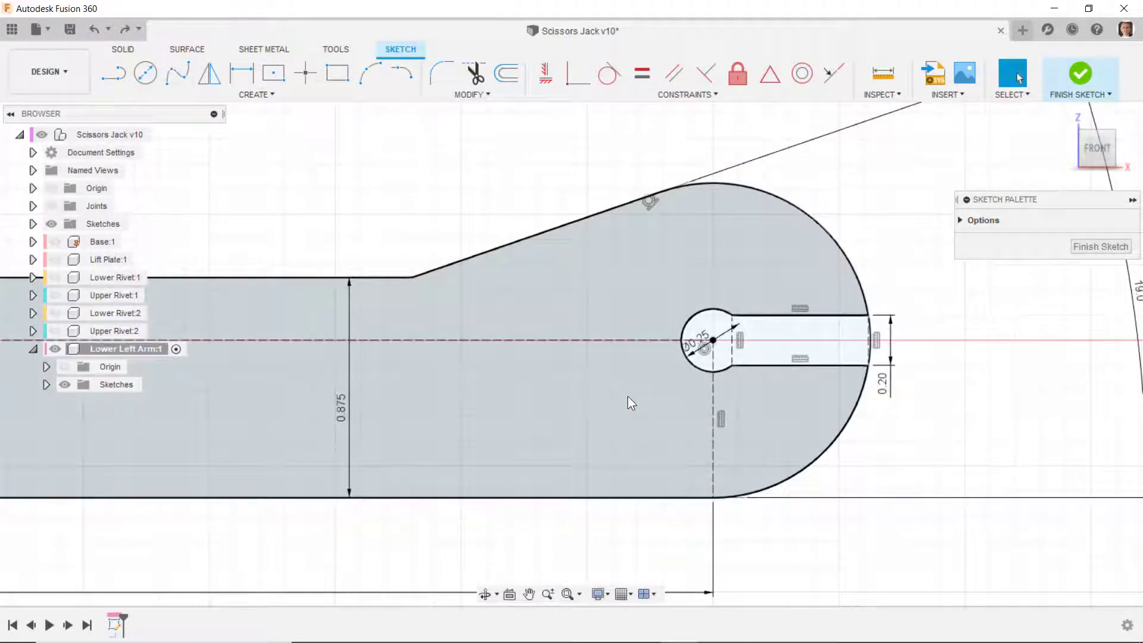
pyautogui.scroll(-6, 624, 394)
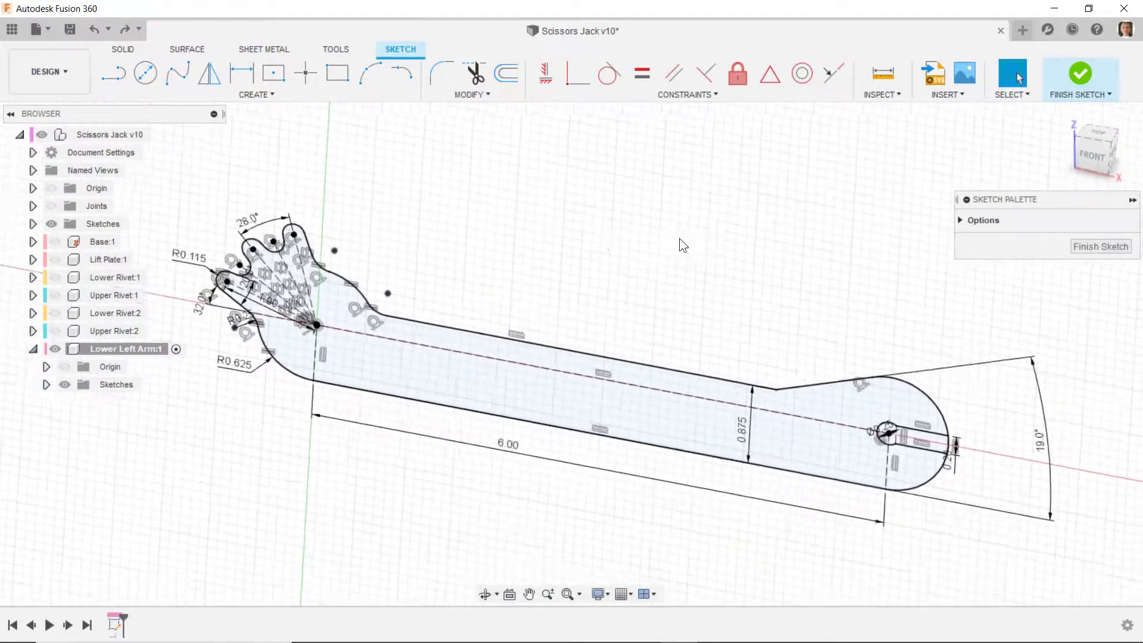
# - Finish the arm's profile sketch and save the design
pyautogui.click(1069, 84)
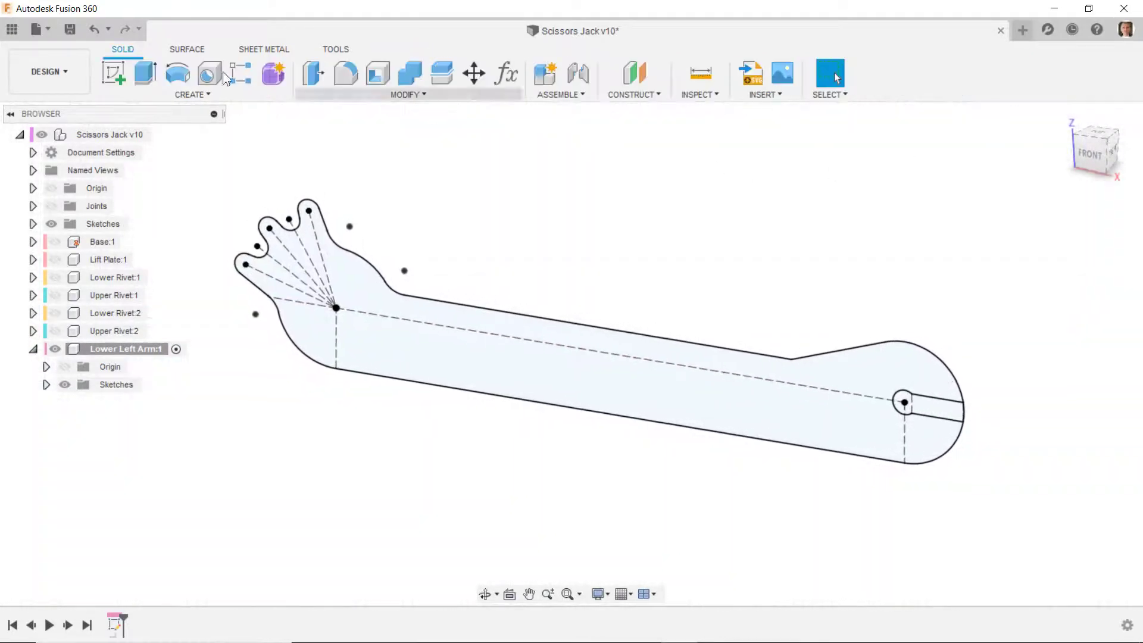
pyautogui.click(69, 34)
# - Reopen the arm's profile sketch for editing and face it from the front
pyautogui.scroll(3, 369, 315)
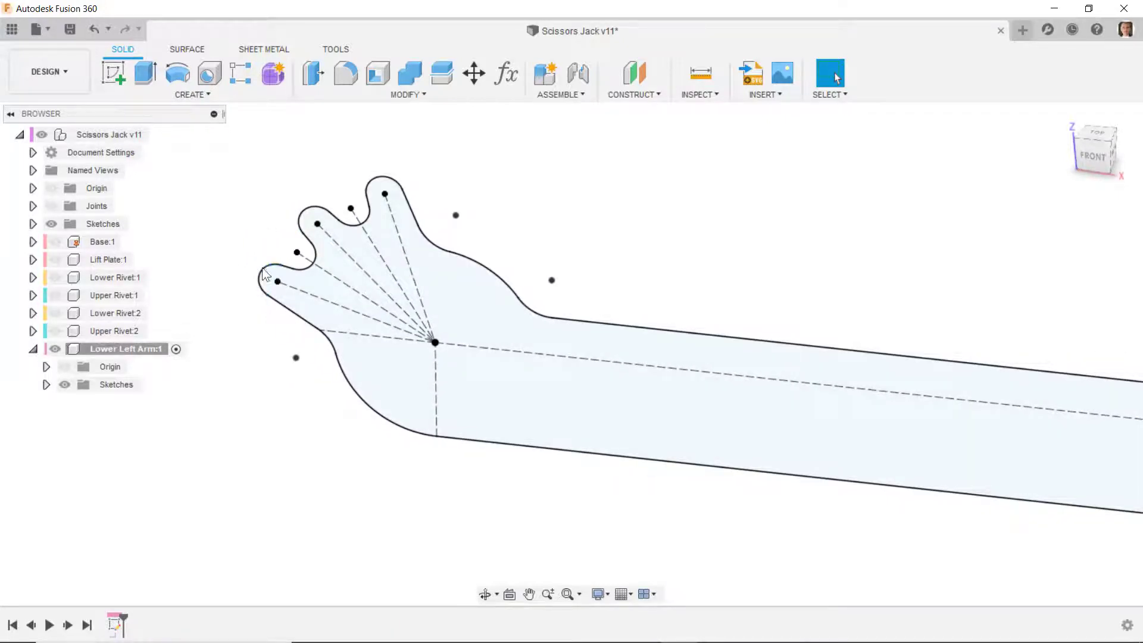
pyautogui.scroll(-3, 224, 374)
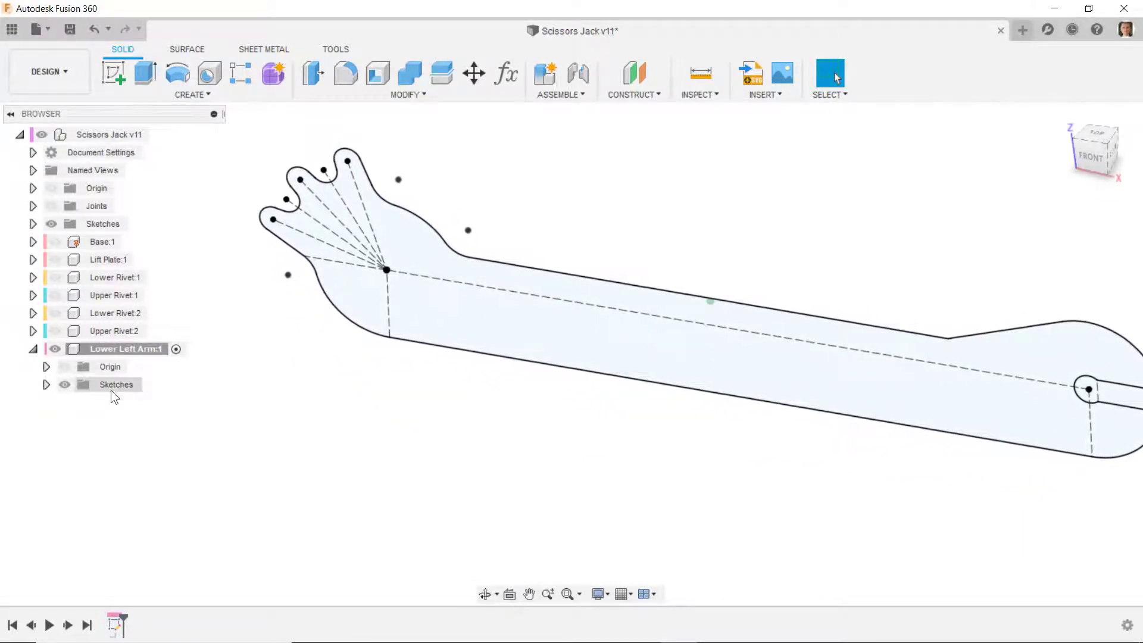
pyautogui.rightClick(115, 626)
pyautogui.click(134, 472)
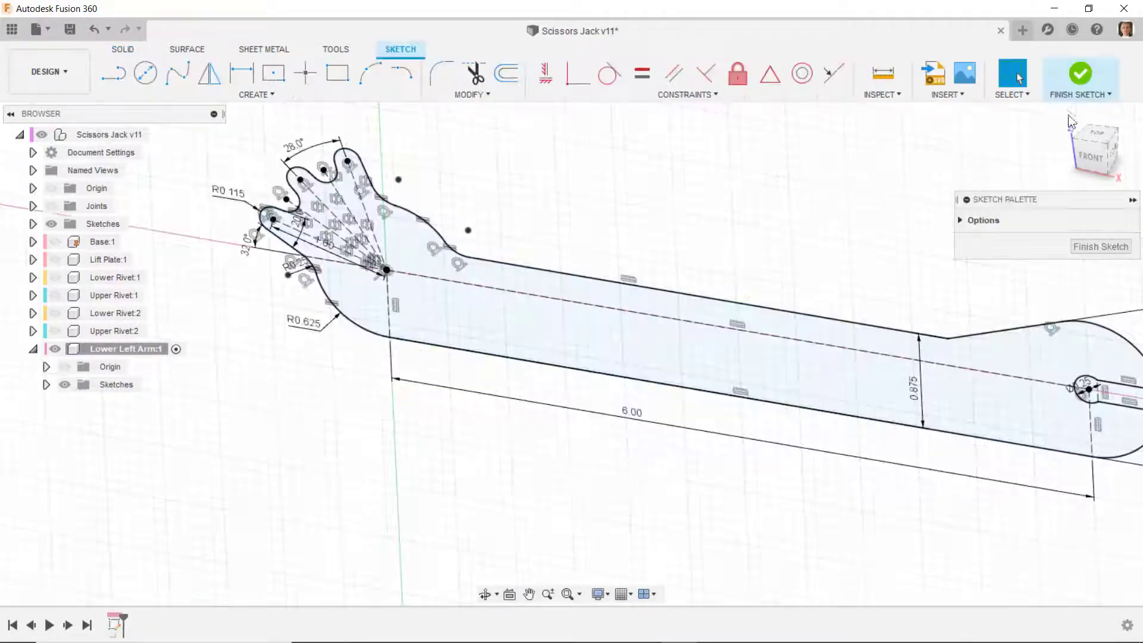
pyautogui.click(1093, 159)
# - Draw a horizontal 0.115 in line from the lowest tooth's arc centre out to its arc and make it a construction line
pyautogui.scroll(6, 231, 205)
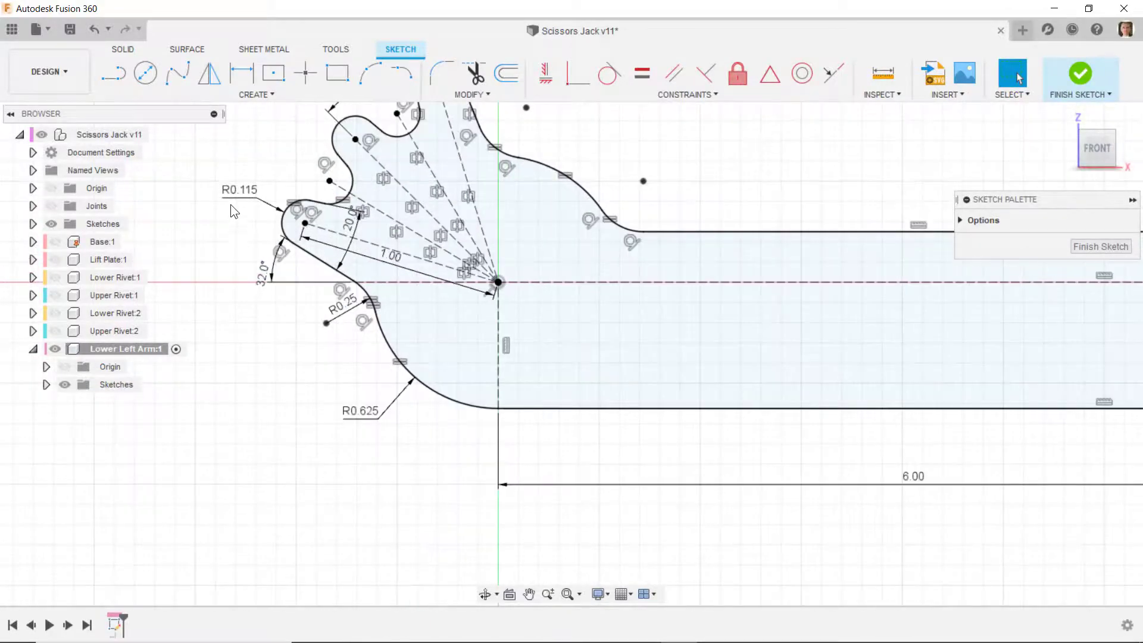
pyautogui.scroll(4, 240, 224)
pyautogui.press('l')
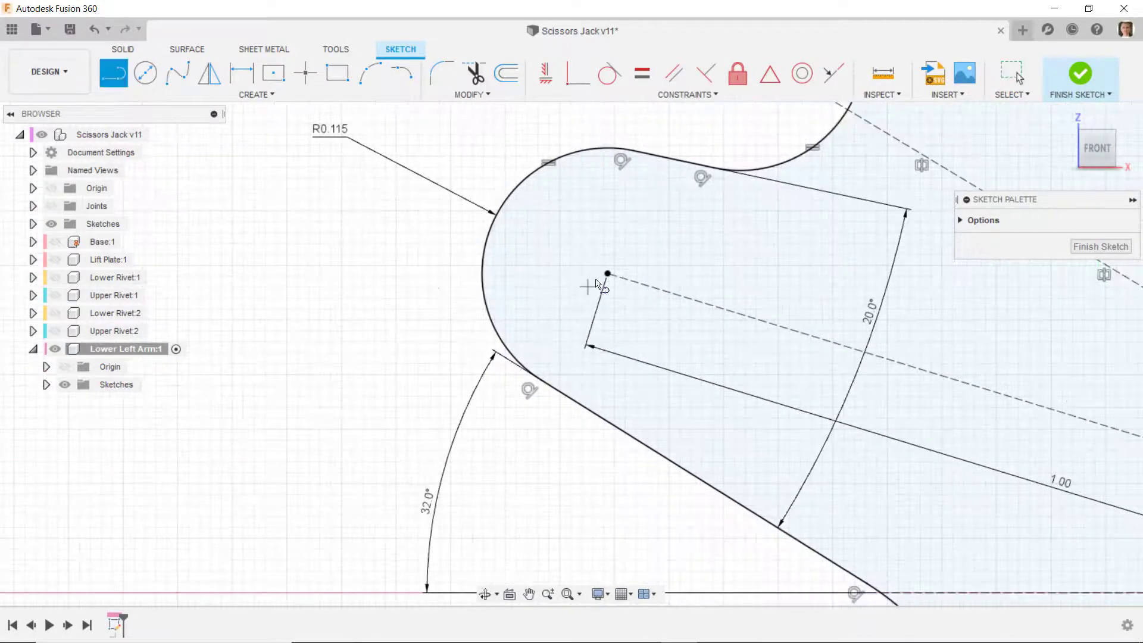
pyautogui.click(608, 274)
pyautogui.doubleClick(482, 273)
pyautogui.rightClick(430, 260)
pyautogui.click(470, 257)
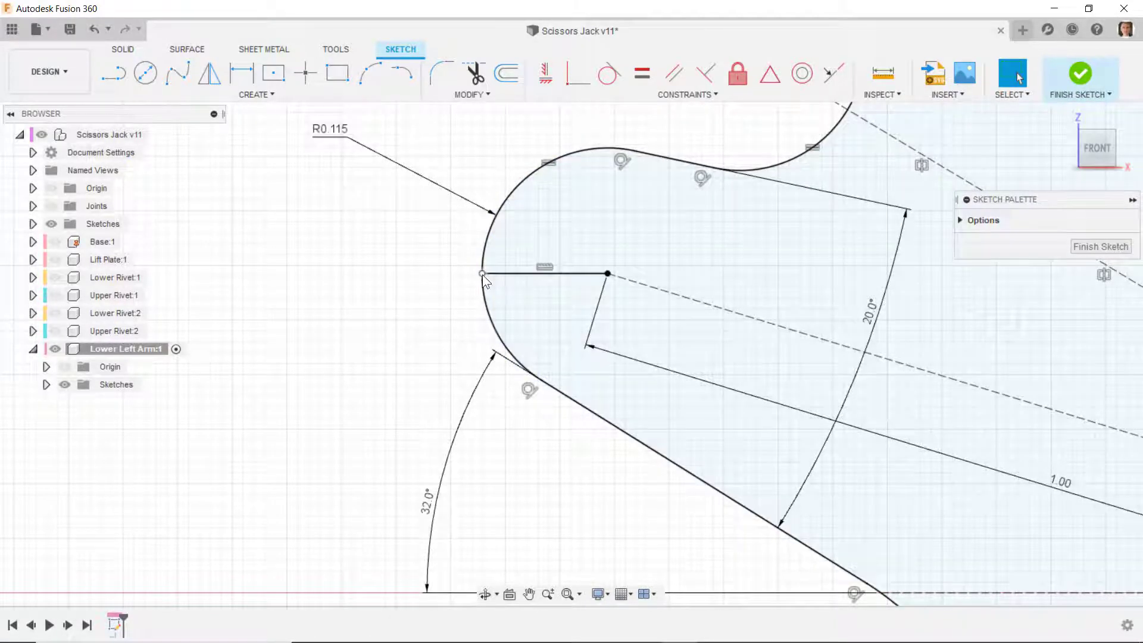
pyautogui.click(483, 273)
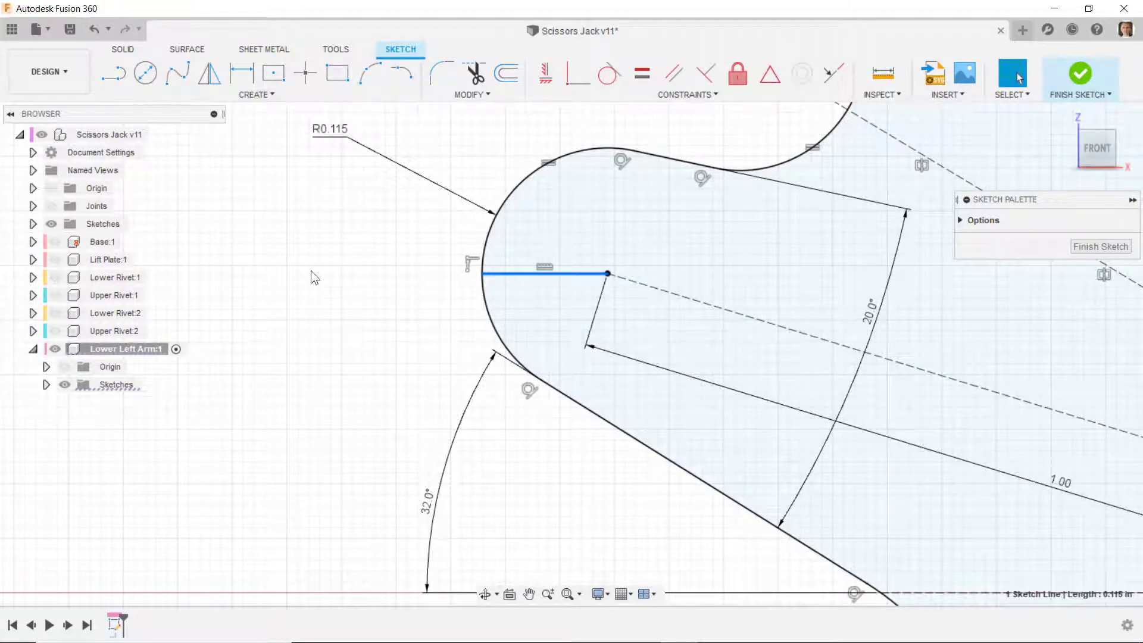
pyautogui.rightClick(311, 271)
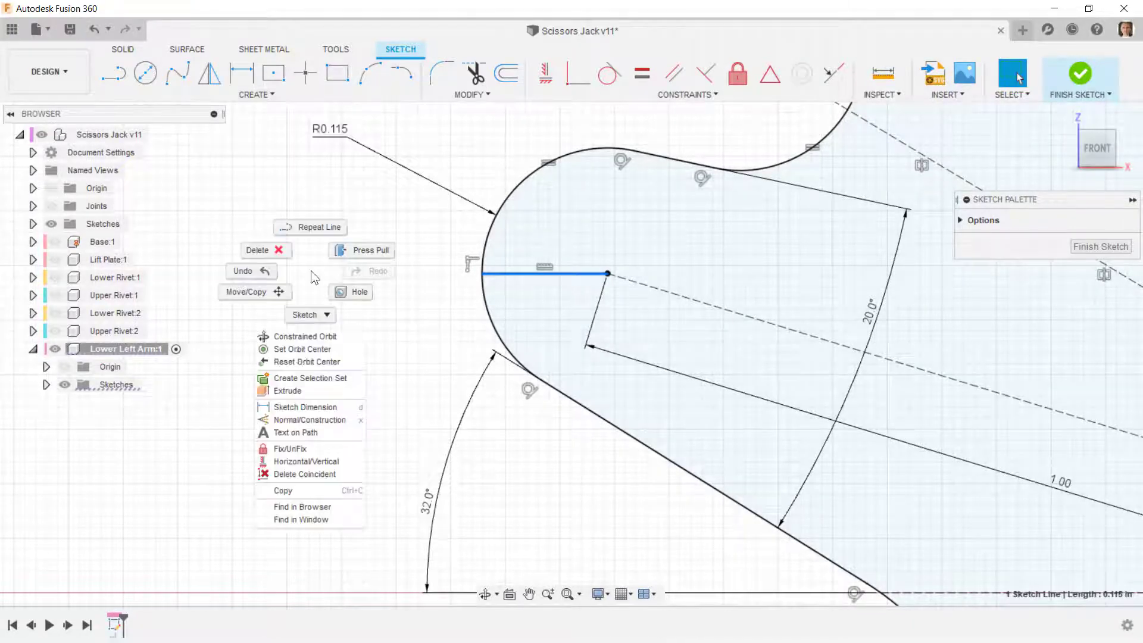
pyautogui.click(275, 421)
# - Draw a horizontal 0.625 in line from the pin hole's centre through the slot to the arm's outer end arc
pyautogui.scroll(-12, 219, 336)
pyautogui.scroll(10, 892, 377)
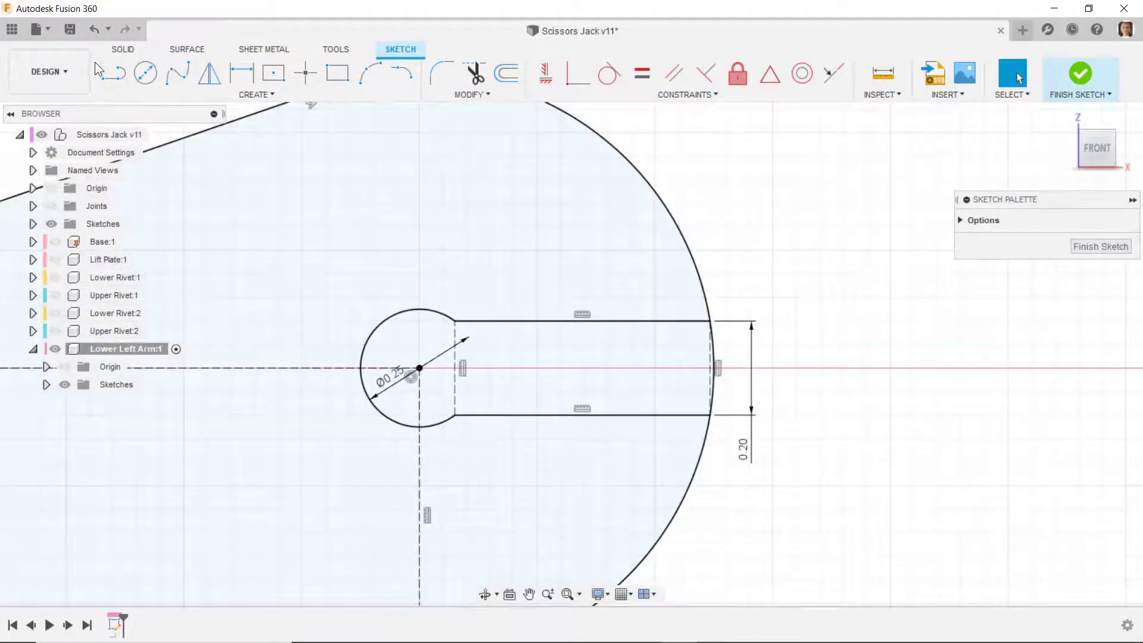
pyautogui.click(114, 74)
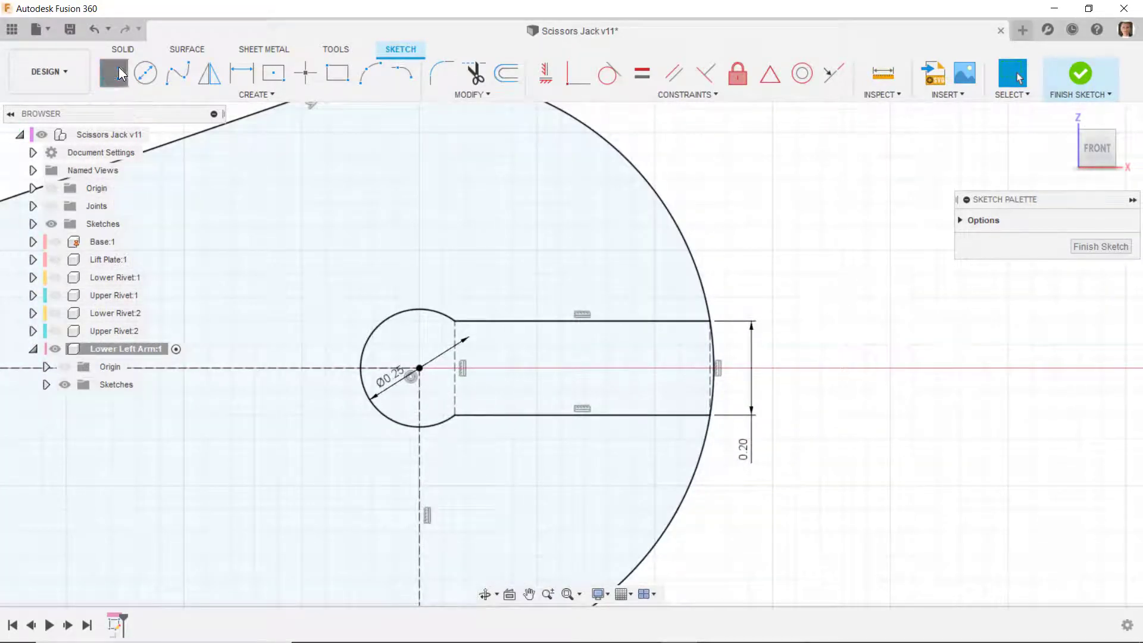
pyautogui.click(420, 369)
pyautogui.scroll(8, 685, 357)
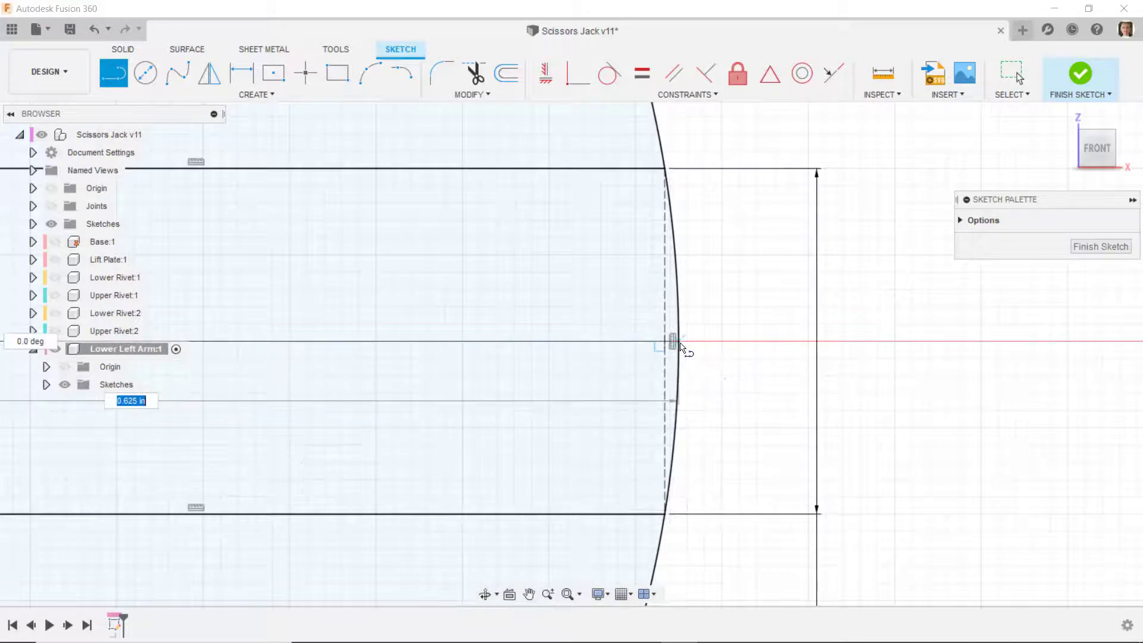
pyautogui.click(681, 344)
pyautogui.press('Escape')
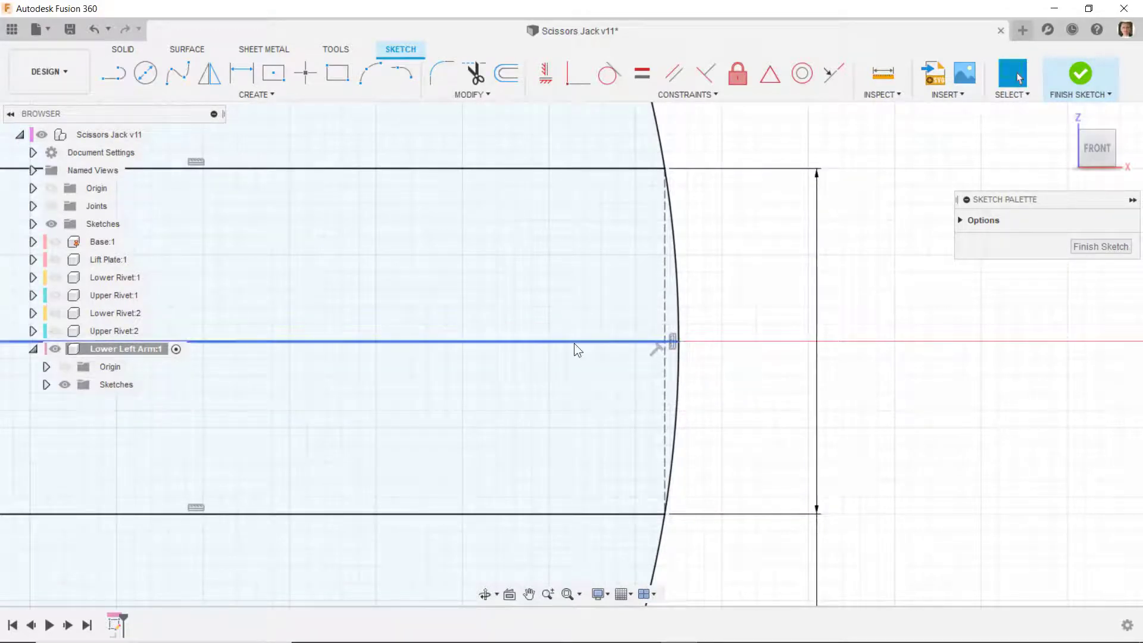
# - Convert the slot's new centreline into a construction line and finish the sketch
pyautogui.click(574, 342)
pyautogui.rightClick(574, 341)
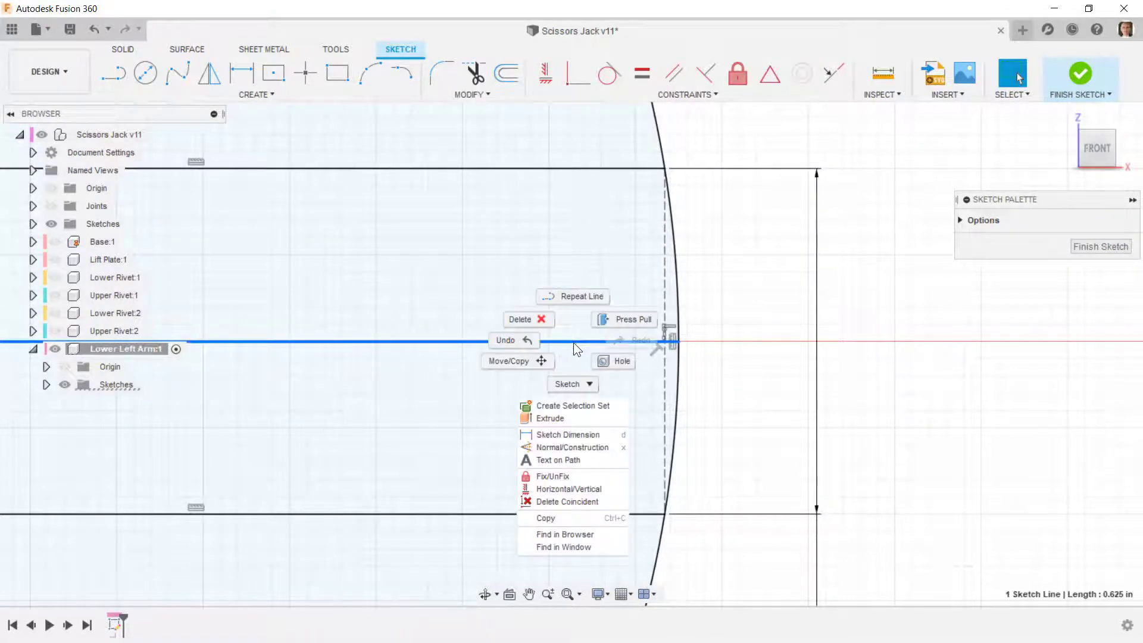
pyautogui.click(558, 448)
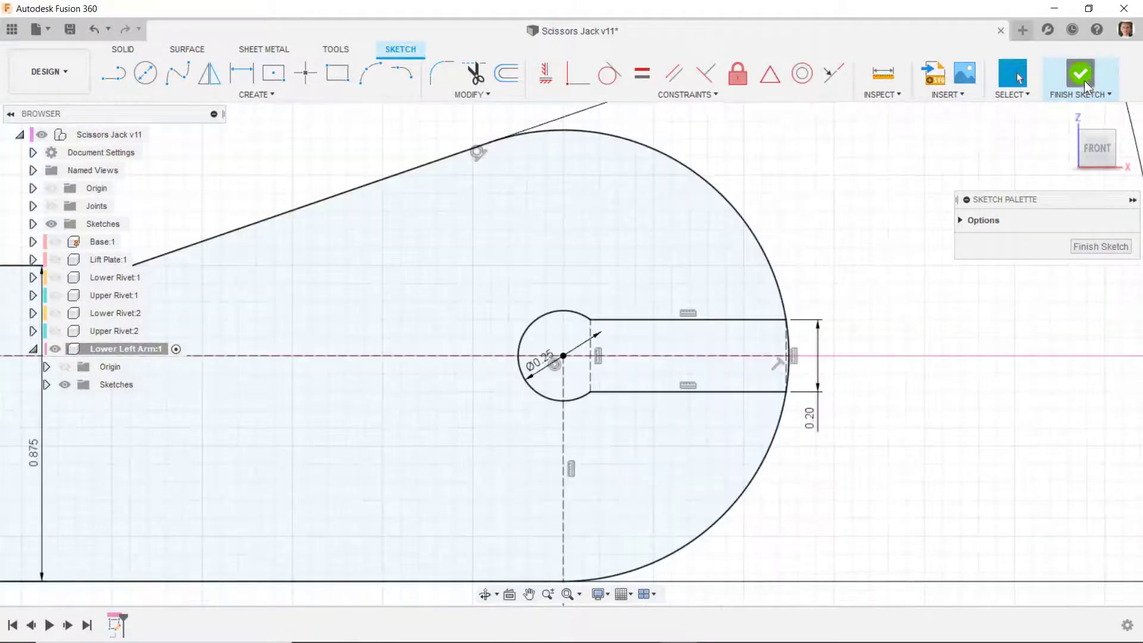
pyautogui.click(1085, 81)
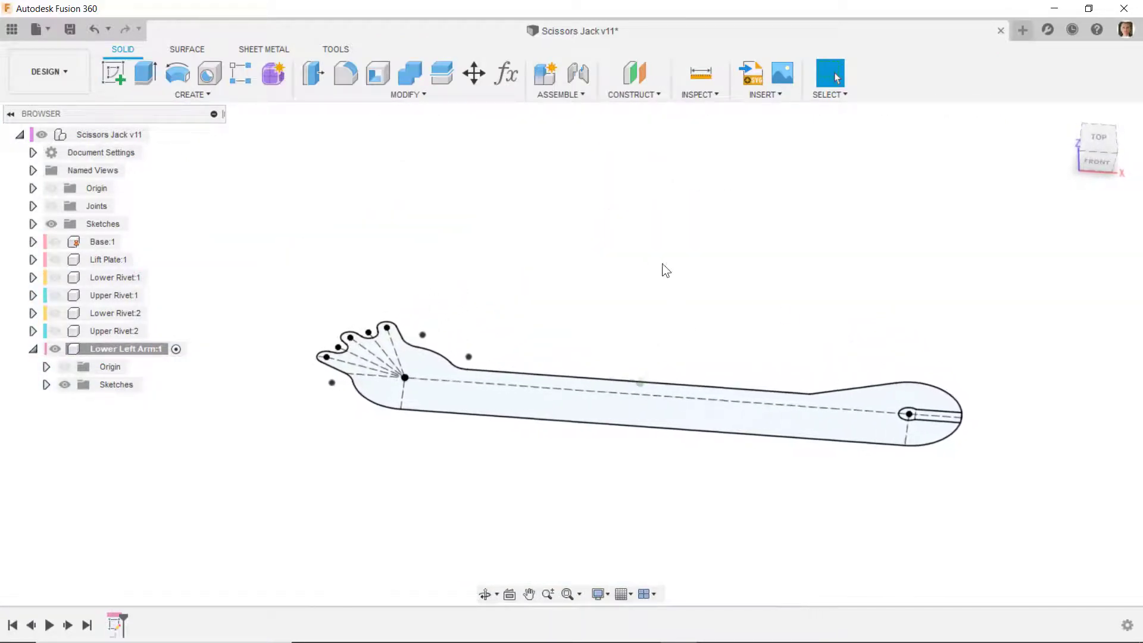
# - Show the Lower Left Arm's origin and start a new sketch on its XY plane
pyautogui.click(66, 367)
pyautogui.keyDown('shift'); pyautogui.moveTo(592, 344); pyautogui.dragTo(456, 356, button='middle'); pyautogui.keyUp('shift')
pyautogui.click(456, 356)
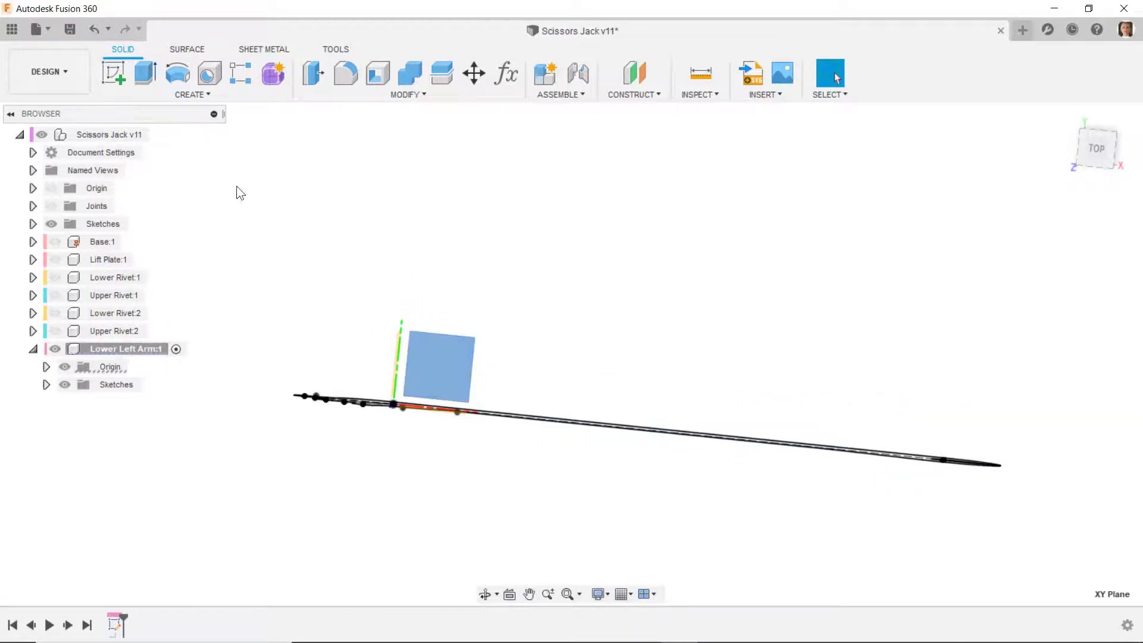
pyautogui.click(113, 72)
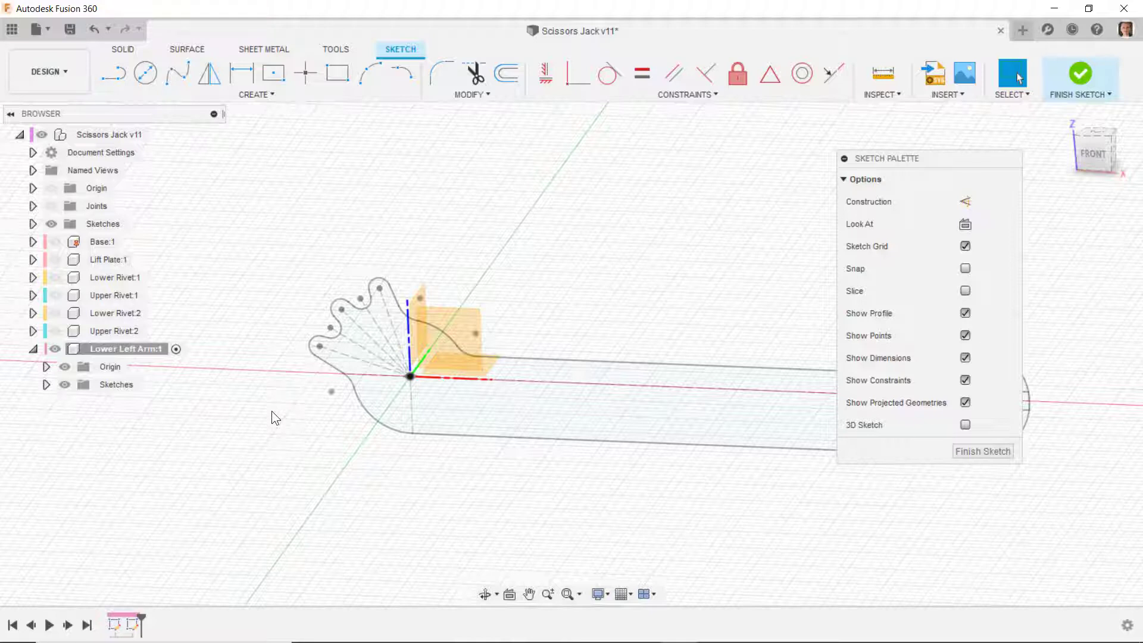
# - Project the lowest tooth reference line's outer endpoint and the slot centreline's outer endpoint into the sketch
pyautogui.press('p')
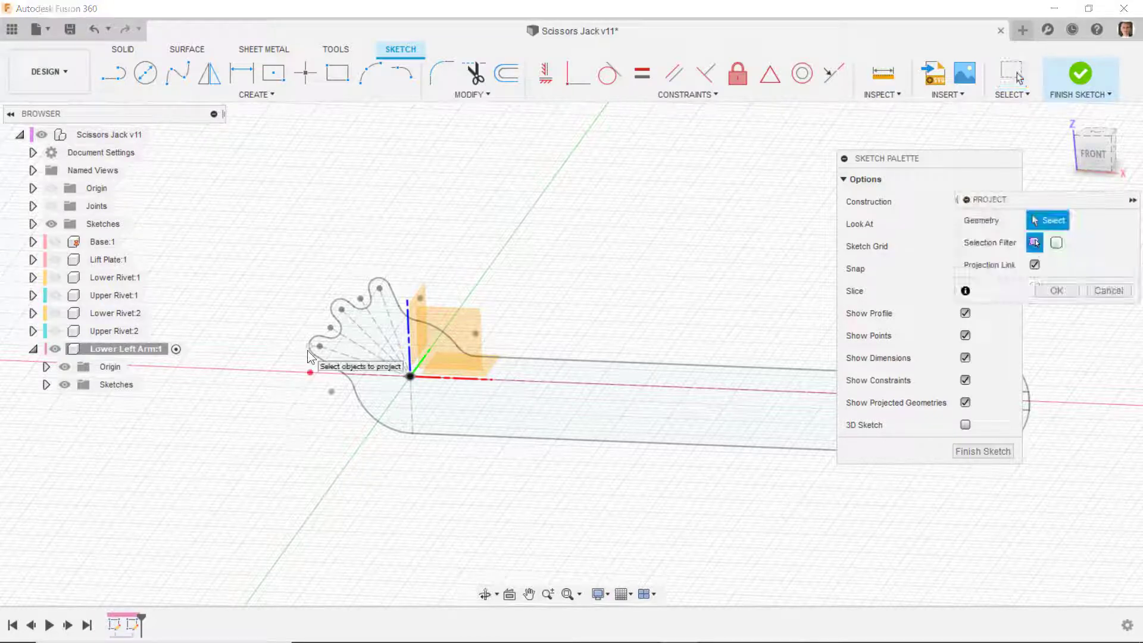
pyautogui.scroll(3, 306, 347)
pyautogui.click(306, 347)
pyautogui.scroll(-3, 227, 395)
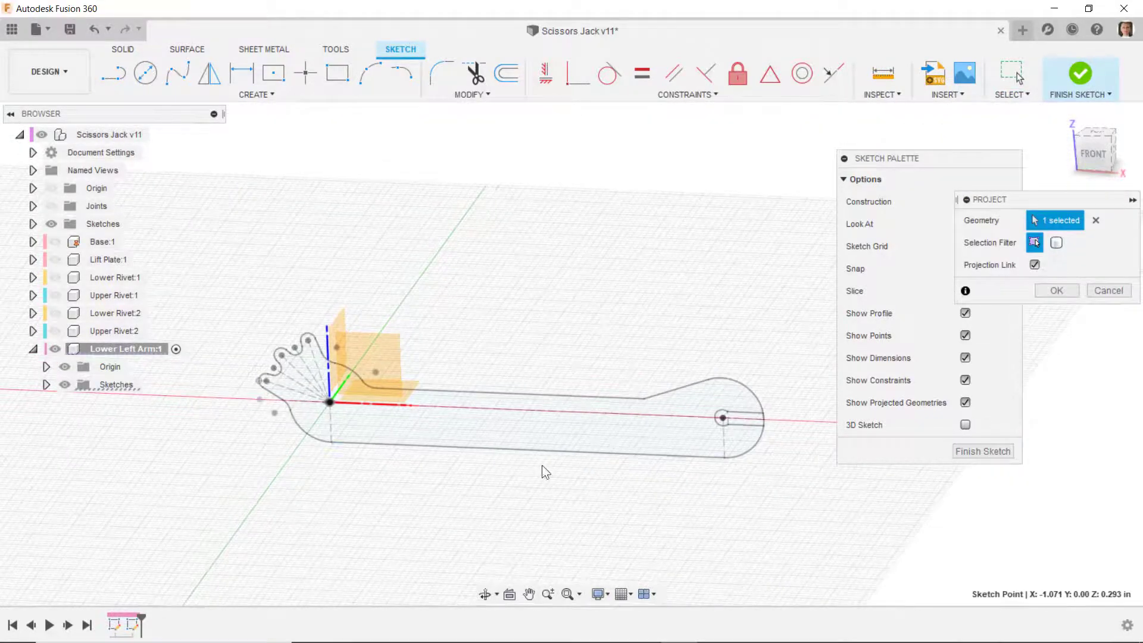
pyautogui.scroll(5, 709, 427)
pyautogui.scroll(5, 738, 377)
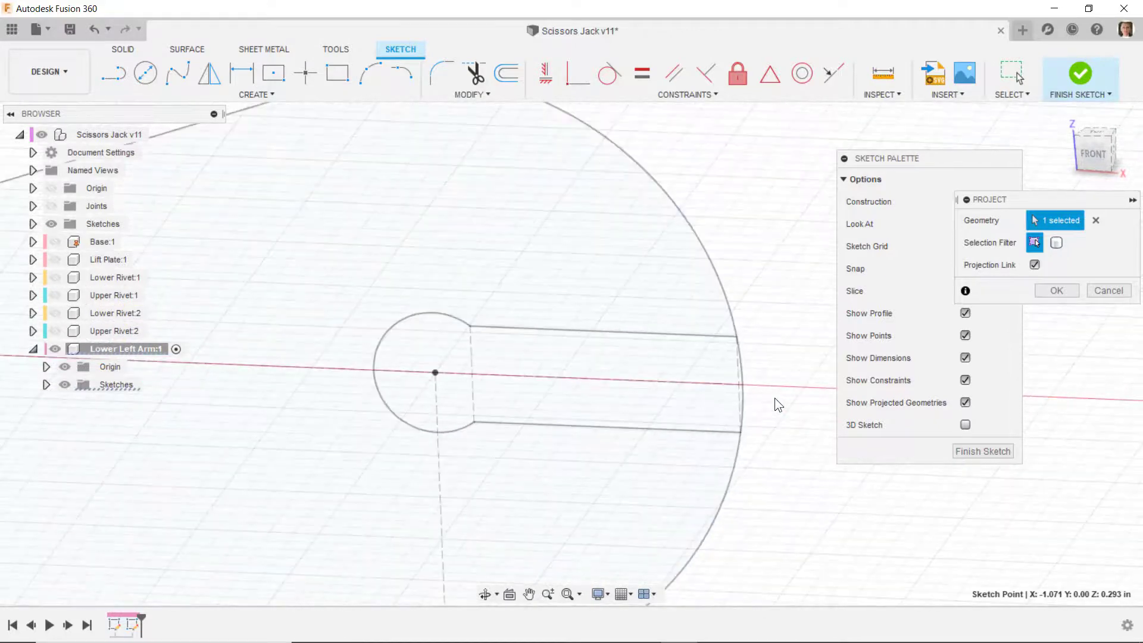
pyautogui.click(1057, 291)
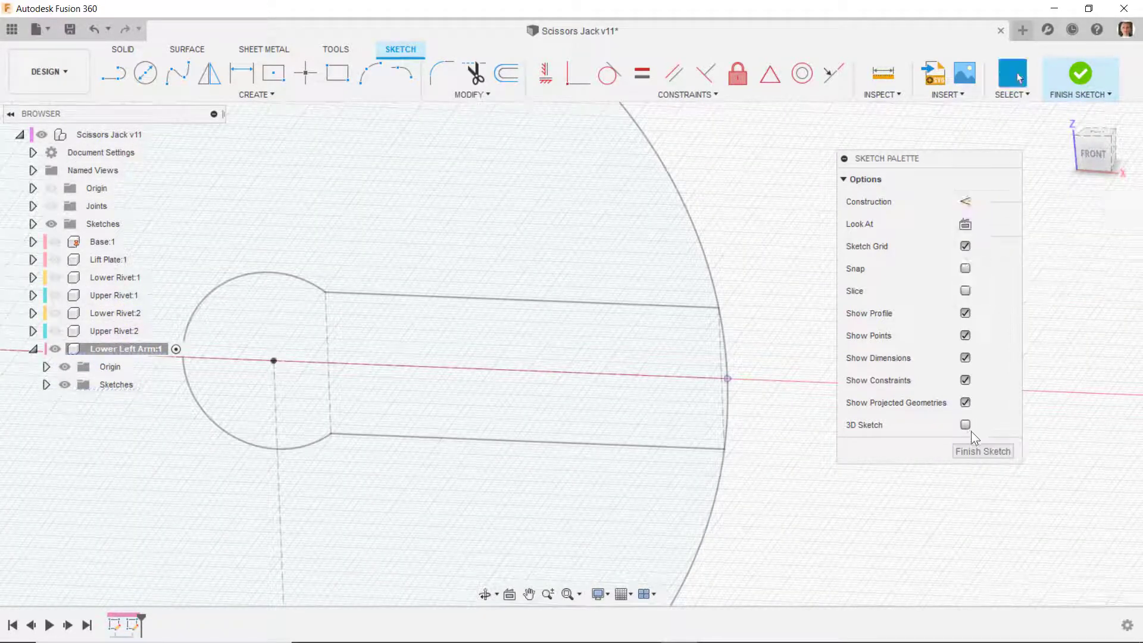
# - Hide the arm's side-profile sketch, Sketch1, so only the projected points and origin remain
pyautogui.scroll(-4, 945, 534)
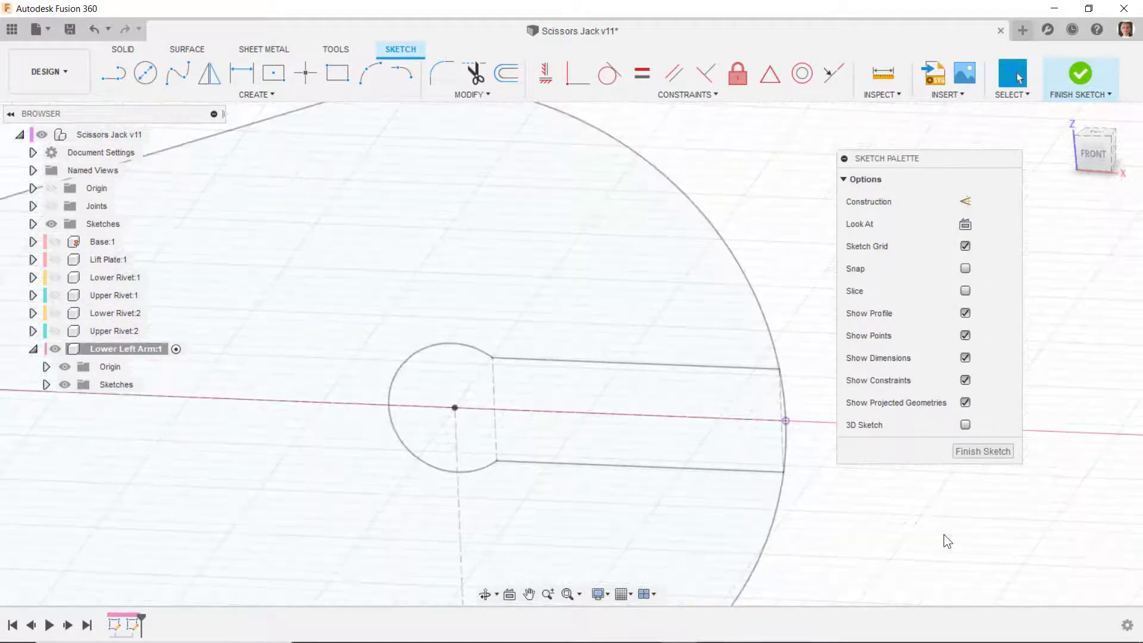
pyautogui.scroll(-4, 738, 388)
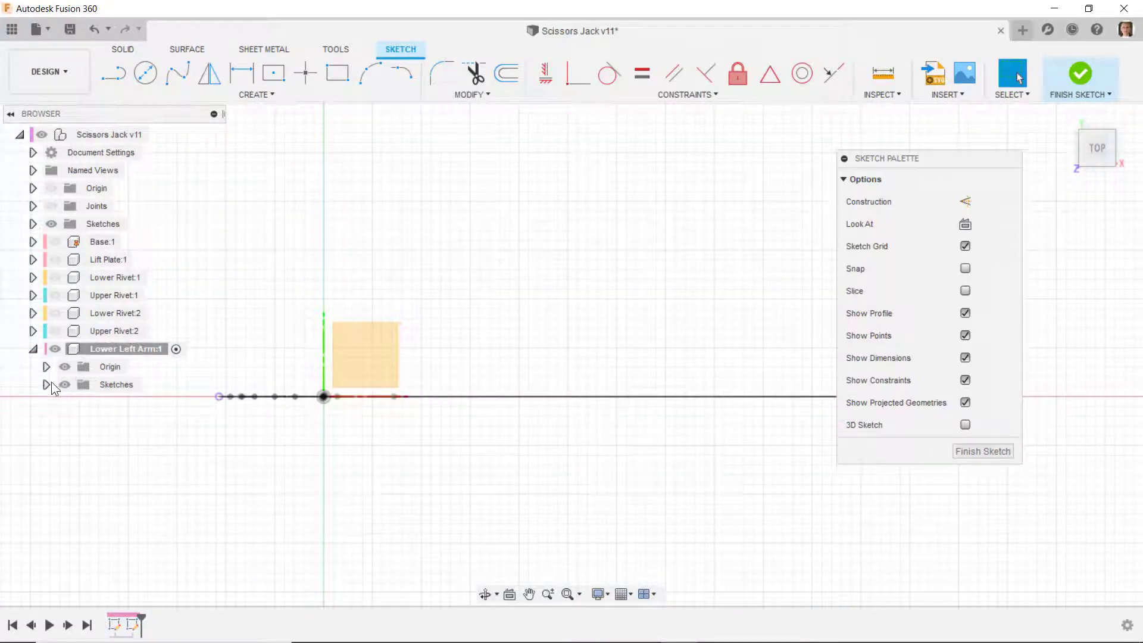
pyautogui.click(46, 385)
pyautogui.click(77, 403)
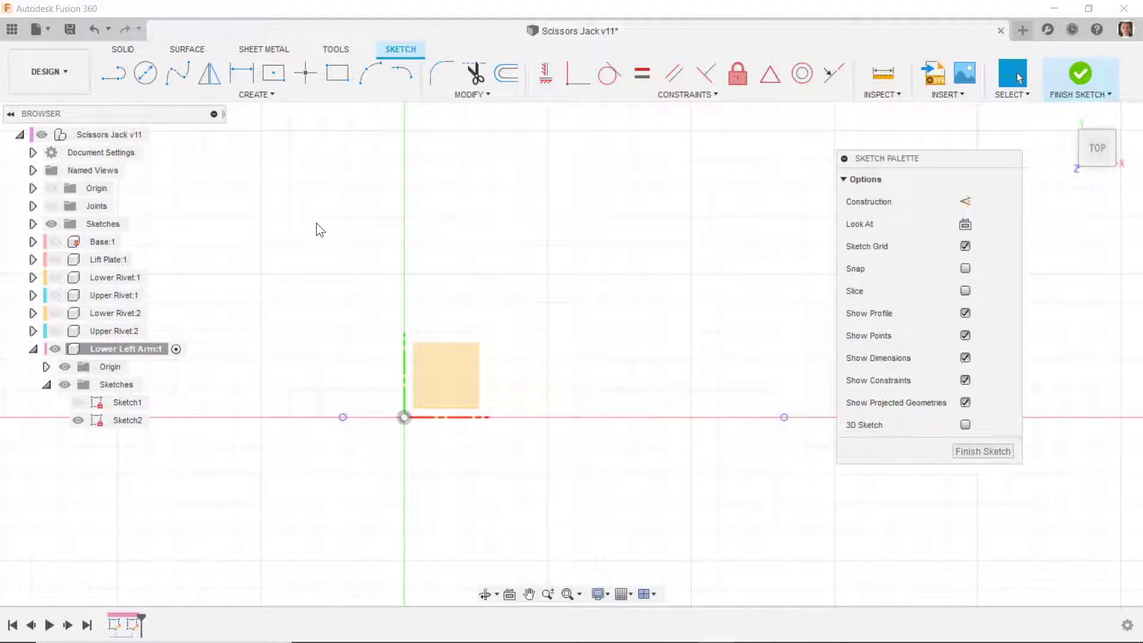
# - Draw a two-point rectangle about 3.97 in tall around the origin
pyautogui.click(337, 72)
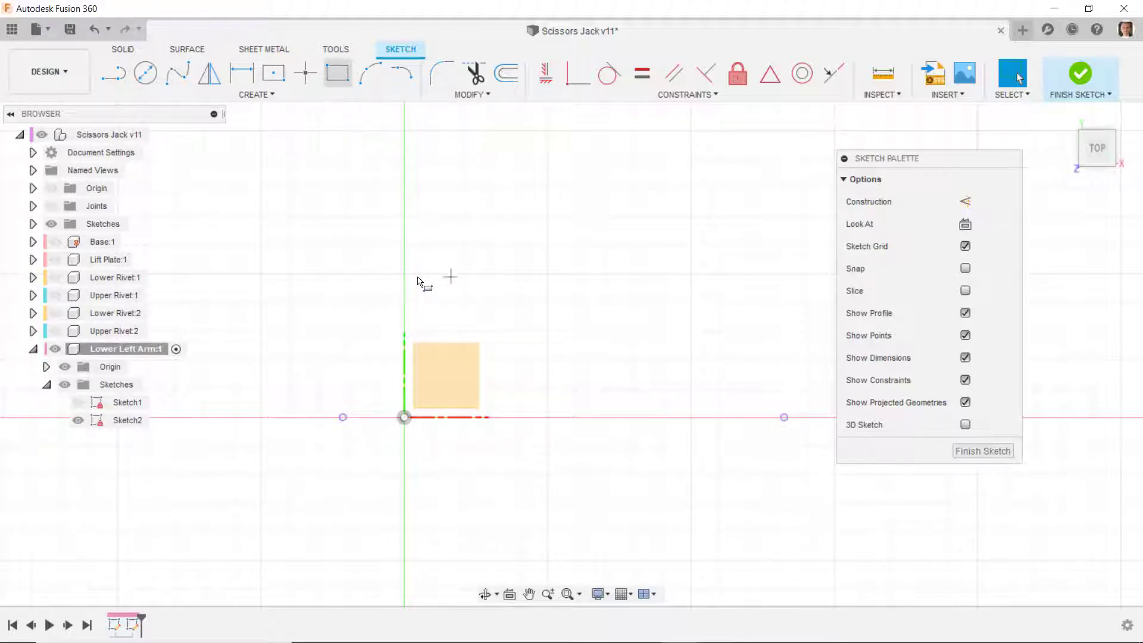
pyautogui.click(366, 291)
pyautogui.click(453, 518)
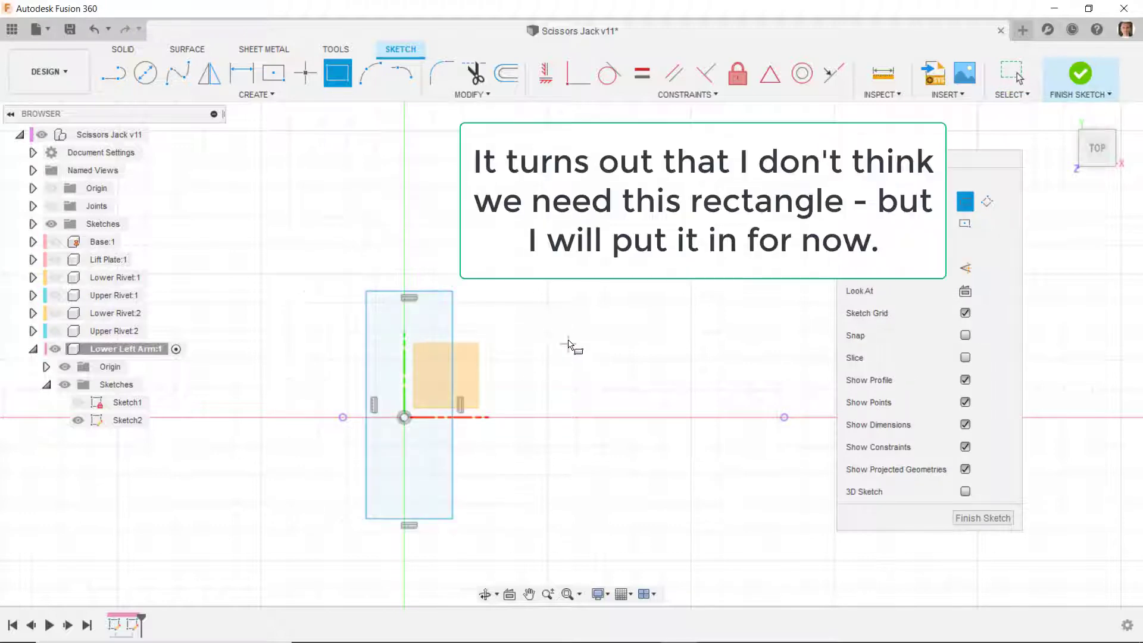
pyautogui.rightClick(567, 326)
pyautogui.click(1019, 78)
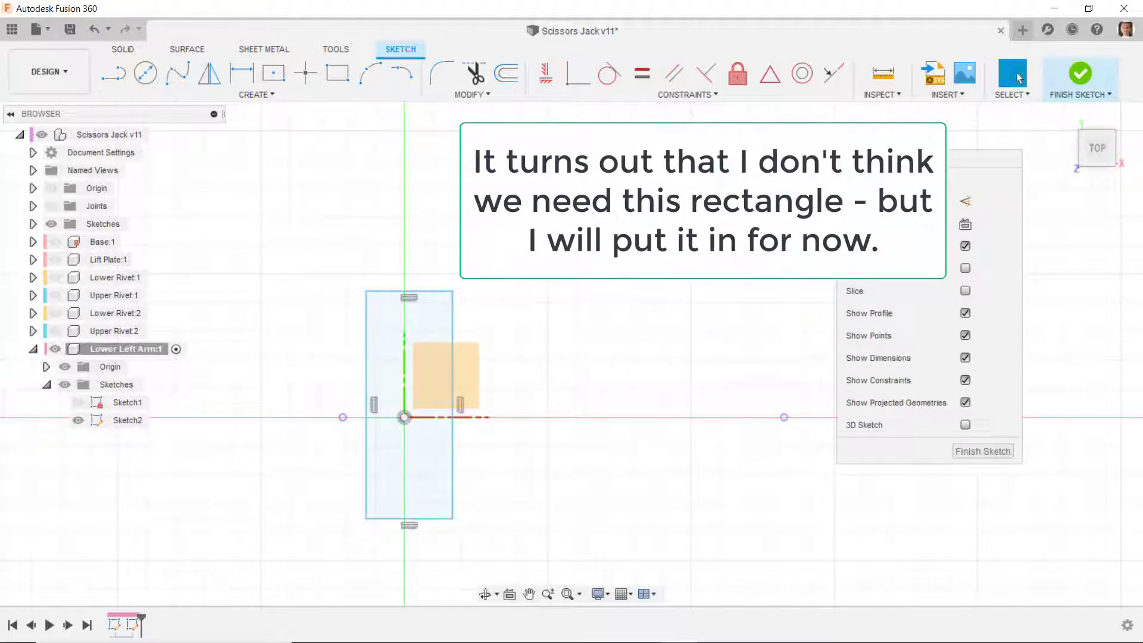
# - Constrain the rectangle's right side midpoint to the origin and its left side midpoint to the projected tooth point
pyautogui.click(770, 76)
pyautogui.click(453, 383)
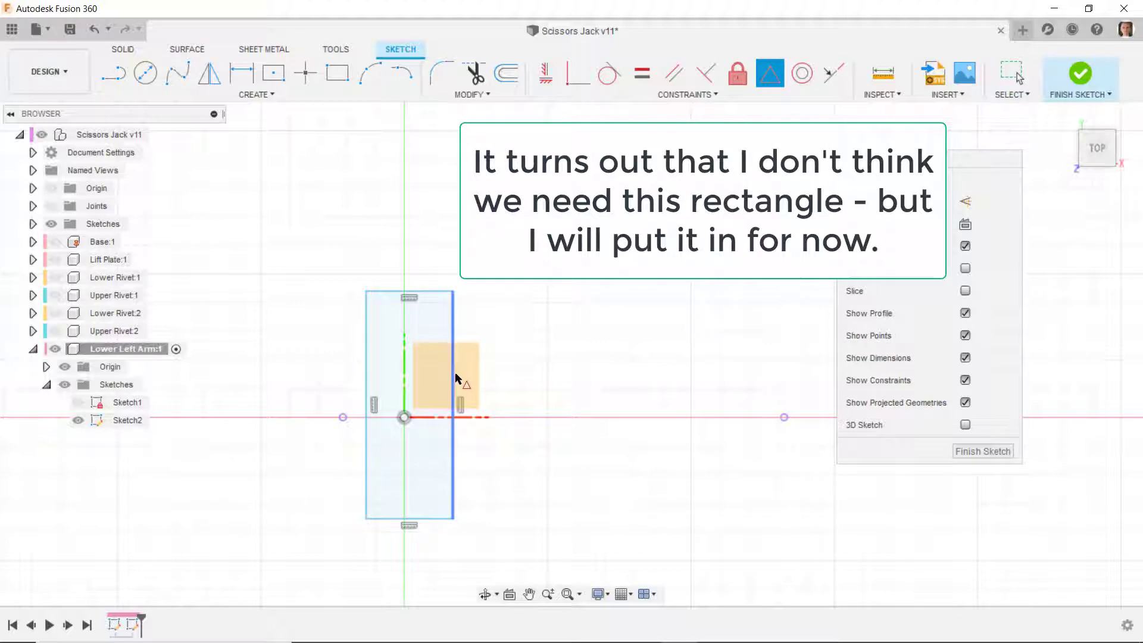
pyautogui.click(405, 436)
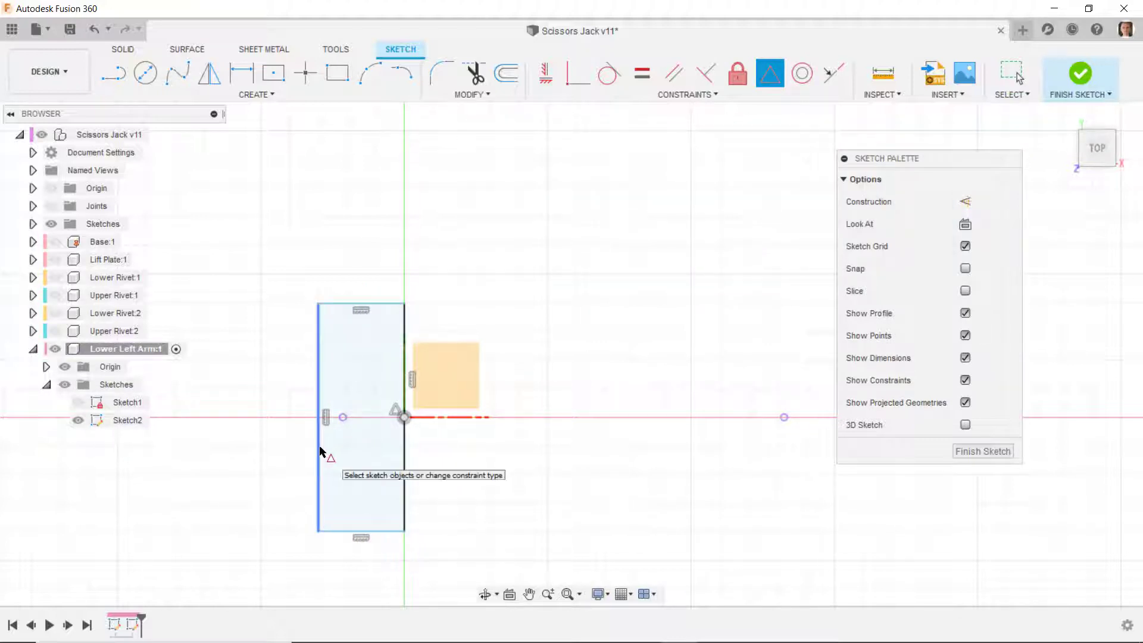
pyautogui.click(320, 451)
pyautogui.click(340, 417)
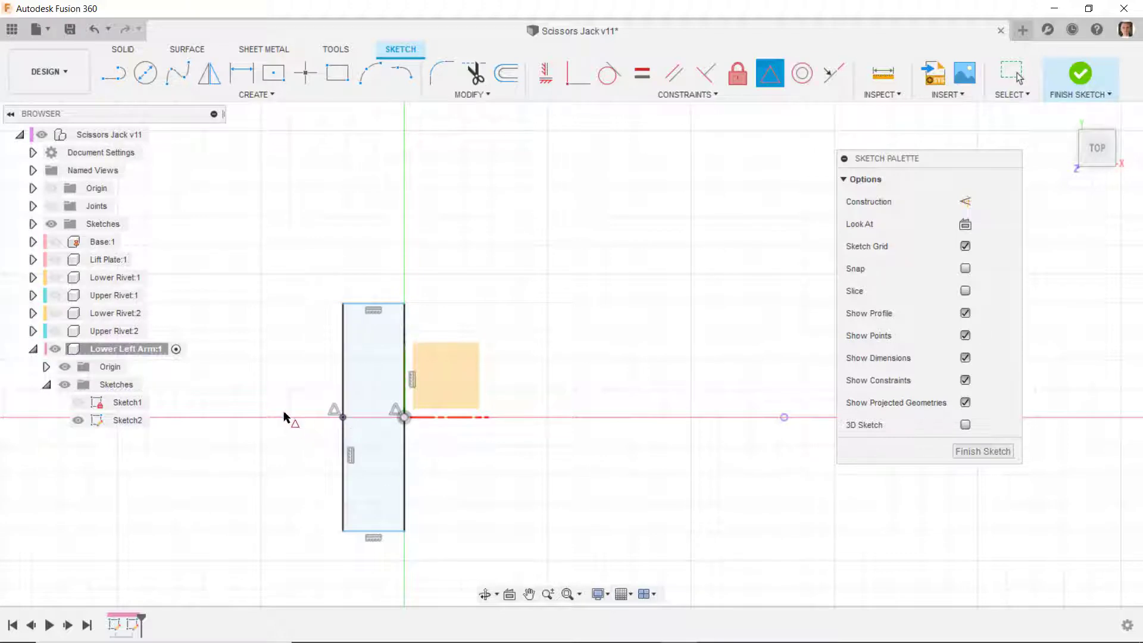
# - Dimension the rectangle's left side to 1.375 in and move the dimension closer to the rectangle
pyautogui.click(234, 77)
pyautogui.click(343, 381)
pyautogui.click(288, 388)
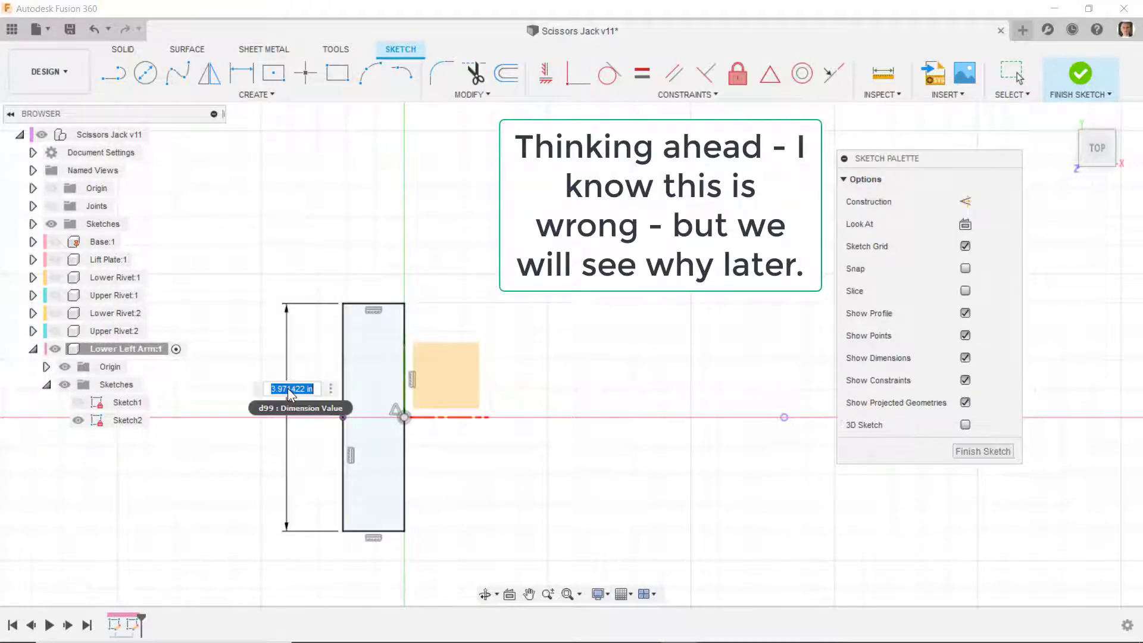
pyautogui.write('1.375')
pyautogui.press('Return')
pyautogui.rightClick(309, 318)
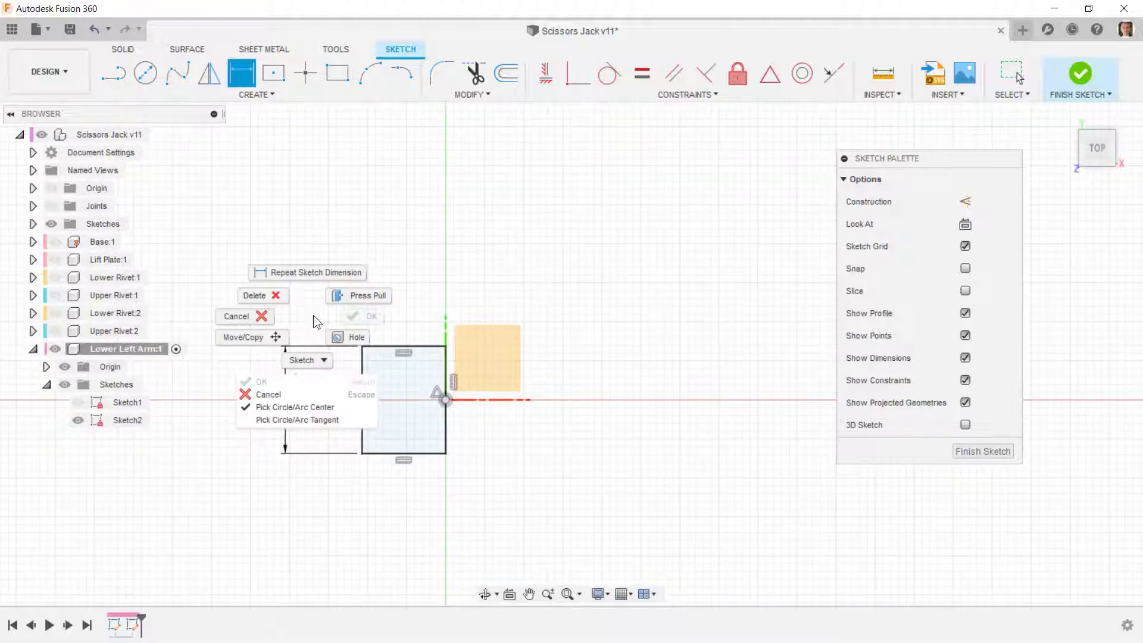
pyautogui.click(268, 320)
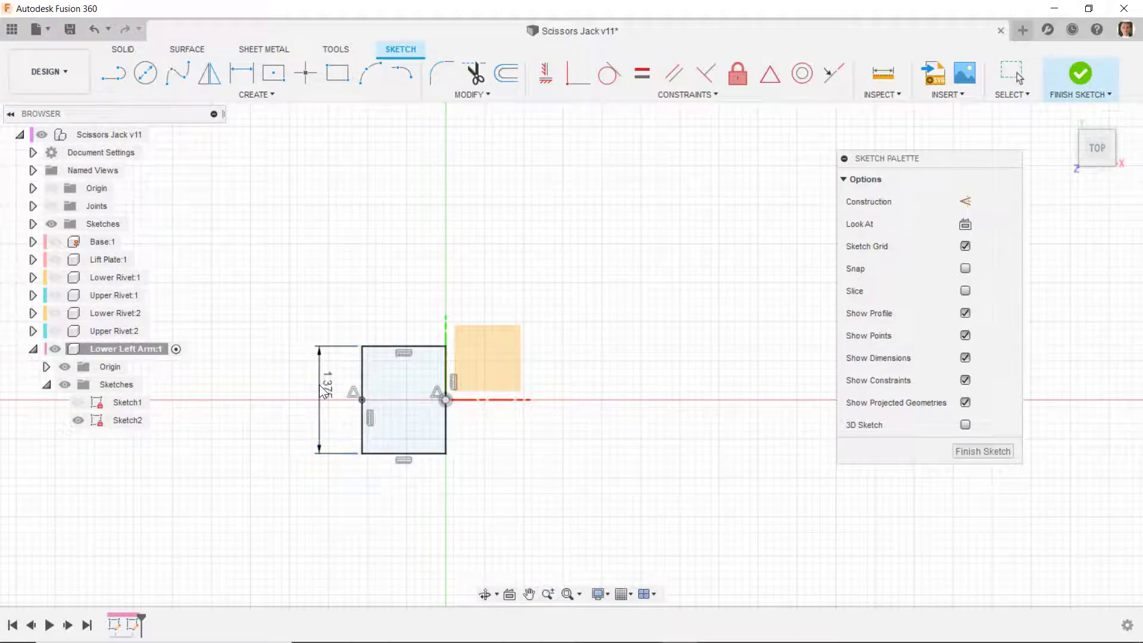
pyautogui.scroll(-5, 266, 368)
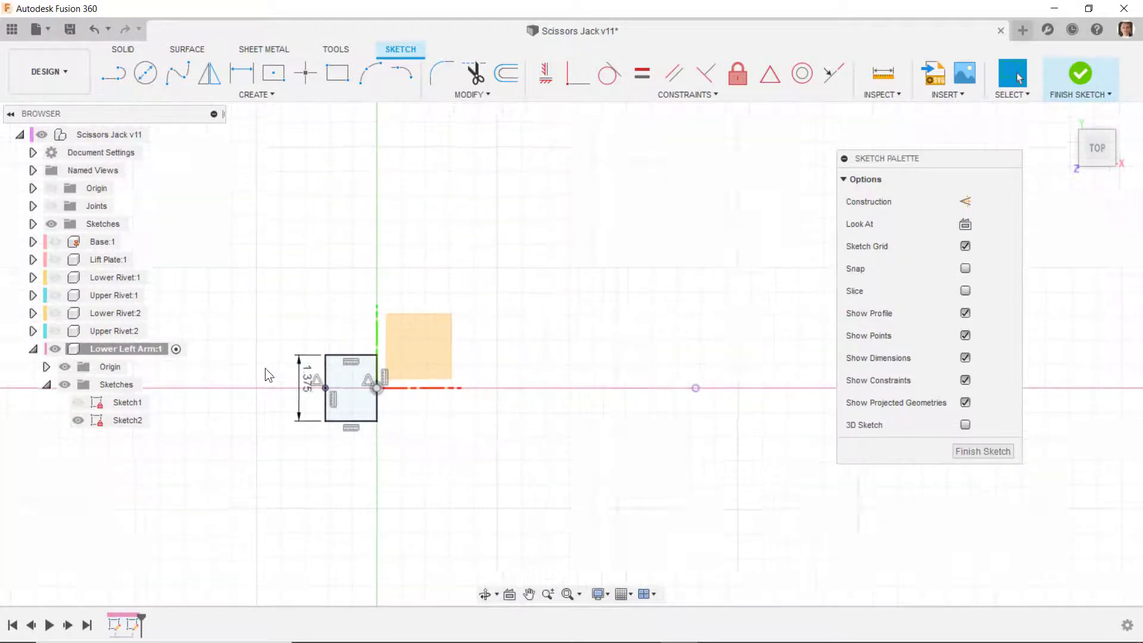
# - Draw a second two-point rectangle across the X axis, just beyond the projected slot-end point
pyautogui.scroll(3, 487, 373)
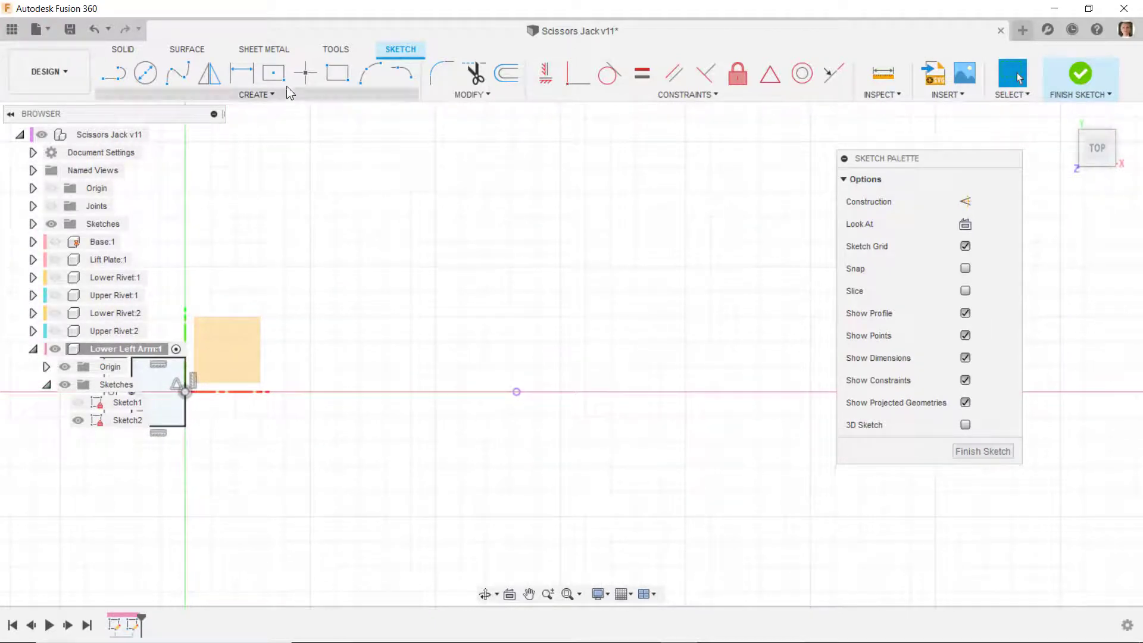
pyautogui.click(337, 73)
pyautogui.click(547, 353)
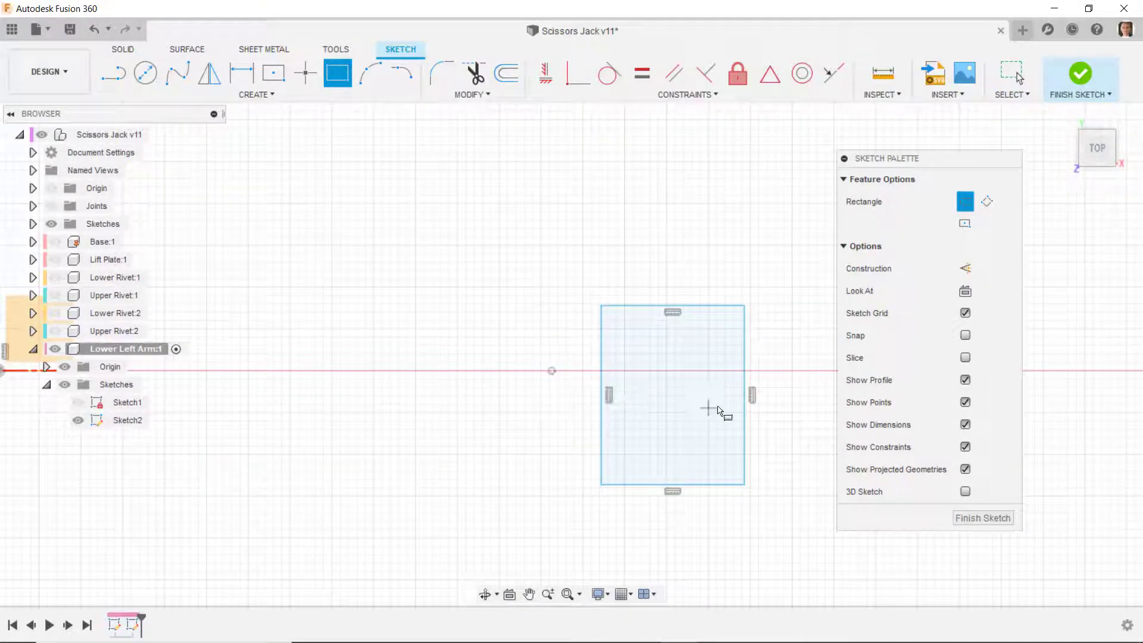
# - Draw a line from the projected slot-end point to the midpoint of the second rectangle's right side, and make it a horizontal construction line
pyautogui.click(113, 72)
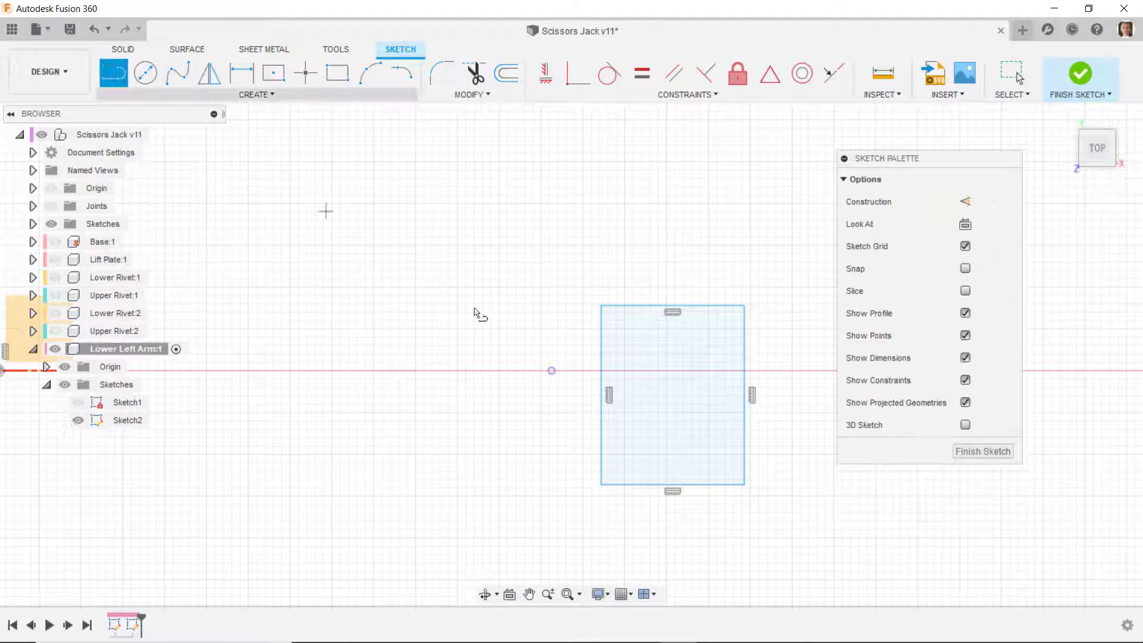
pyautogui.click(552, 371)
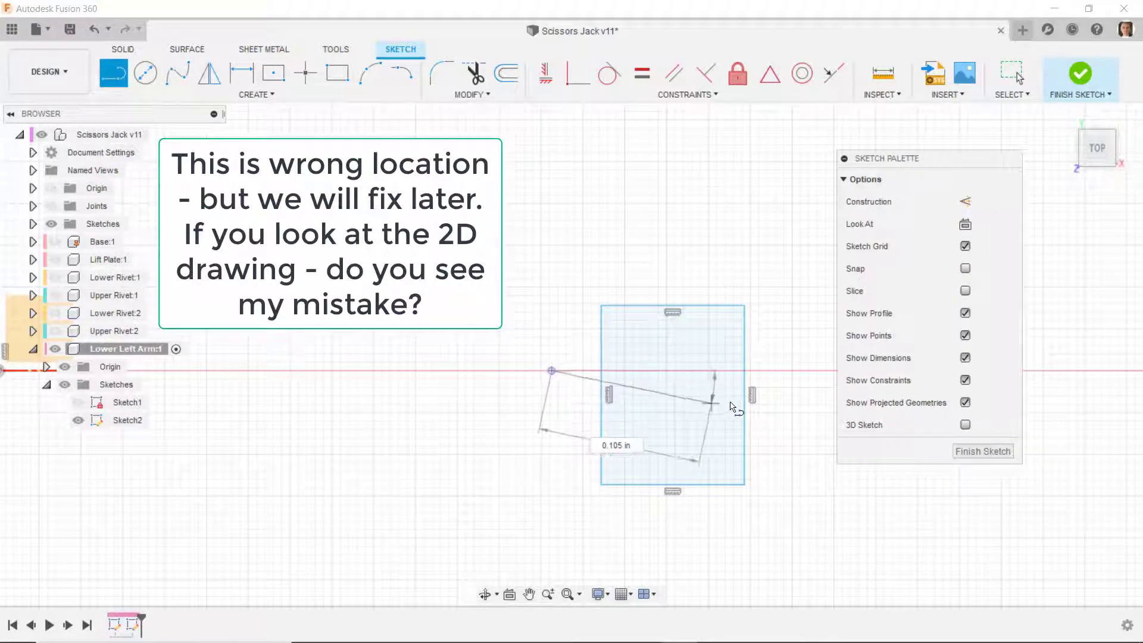
pyautogui.click(746, 394)
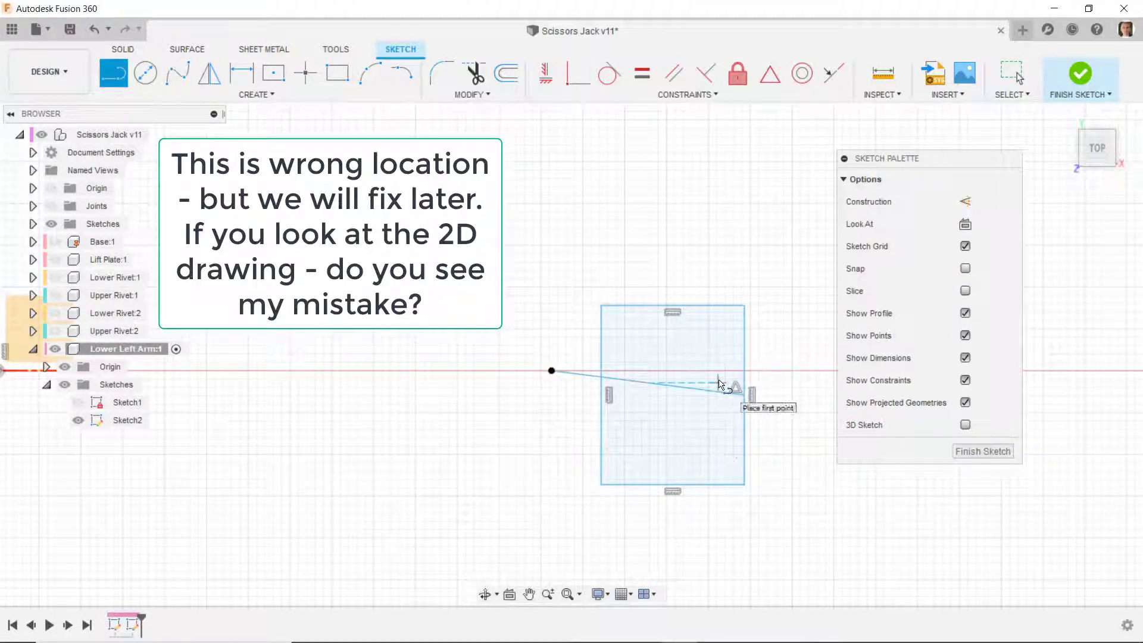
pyautogui.press('Escape')
pyautogui.click(704, 390)
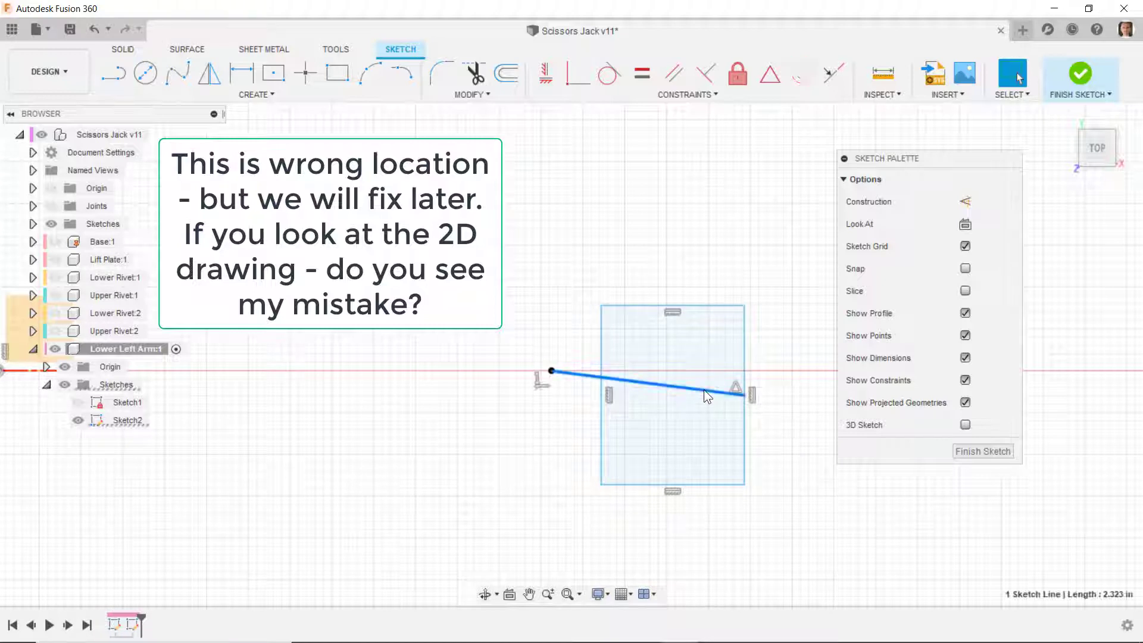
pyautogui.click(965, 203)
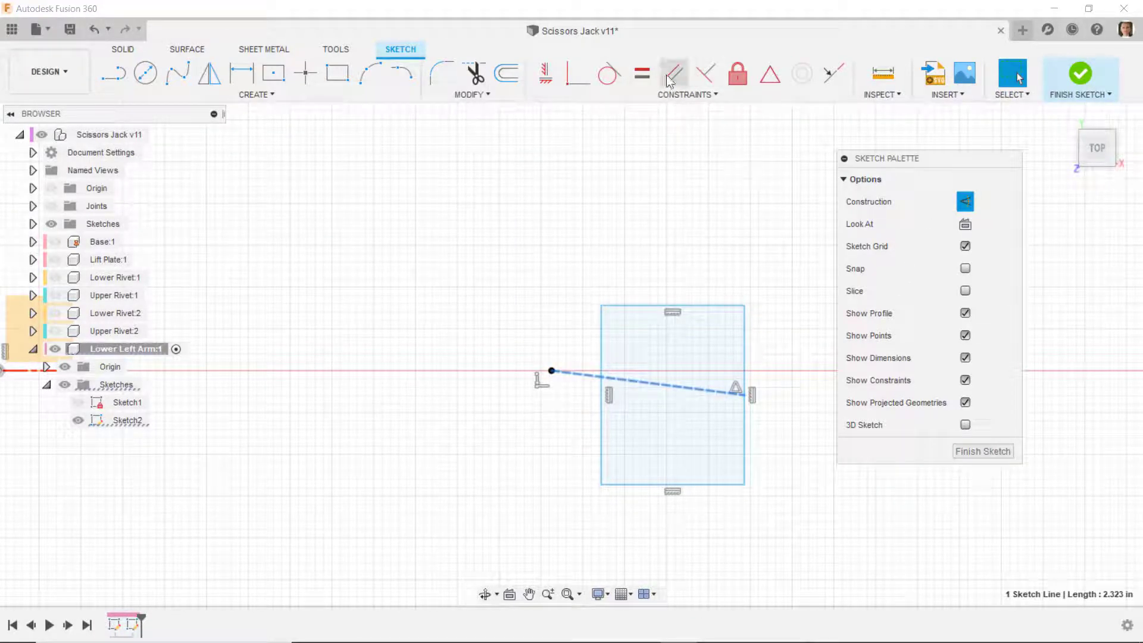
pyautogui.click(534, 74)
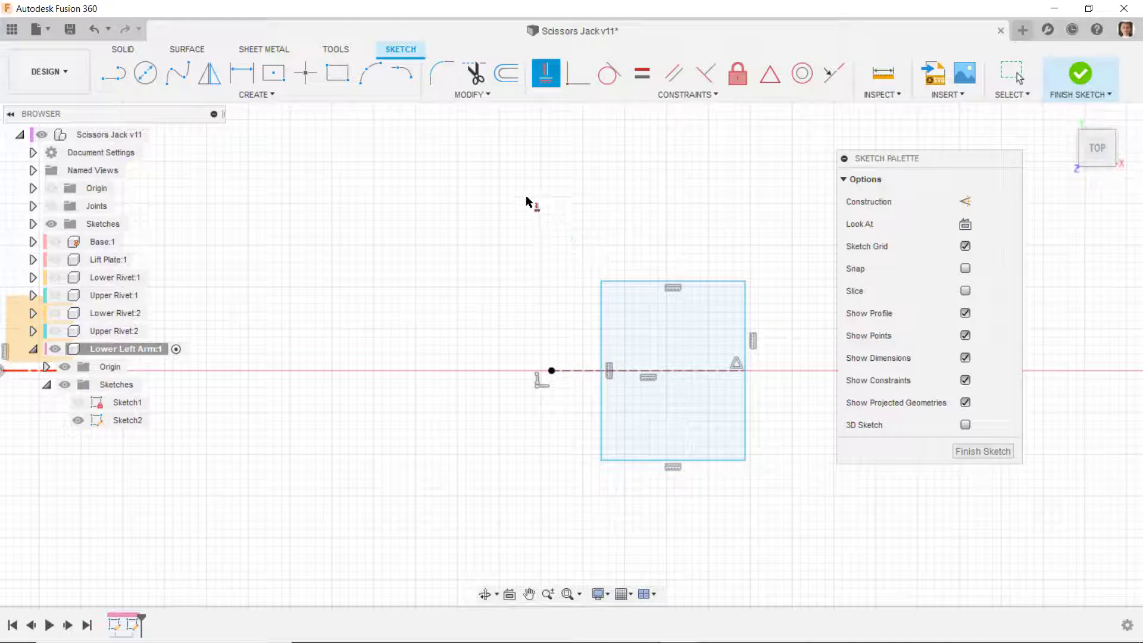
# - Draw a three-point arc between the second rectangle's two left corners, bulging toward the projected slot-end point and centred on the construction line
pyautogui.click(370, 74)
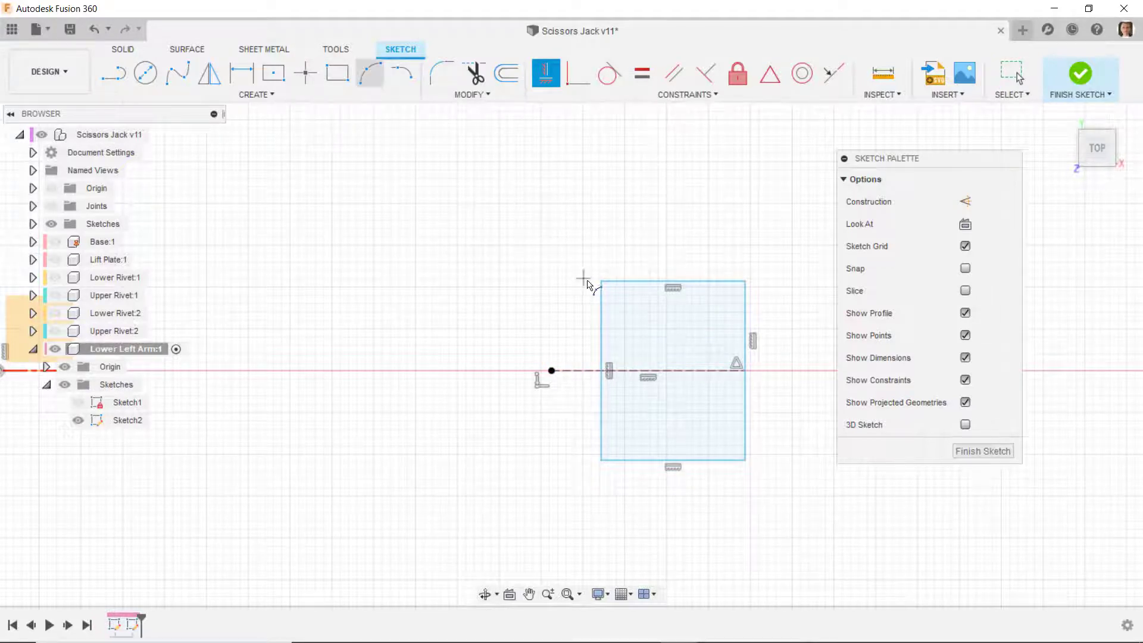
pyautogui.click(601, 281)
pyautogui.click(601, 460)
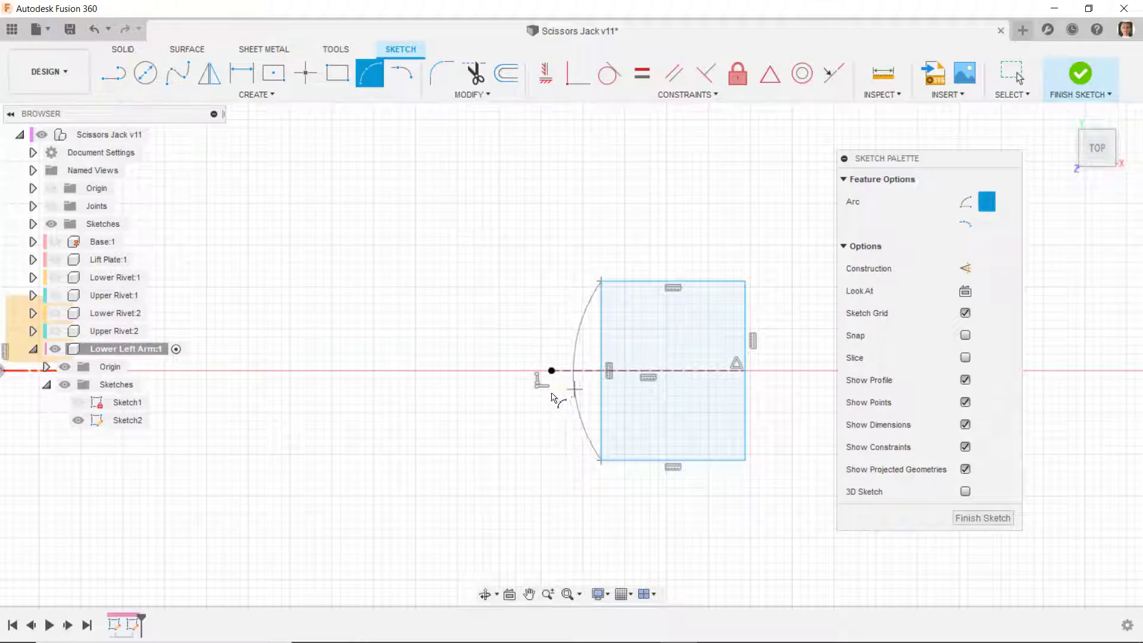
pyautogui.click(565, 378)
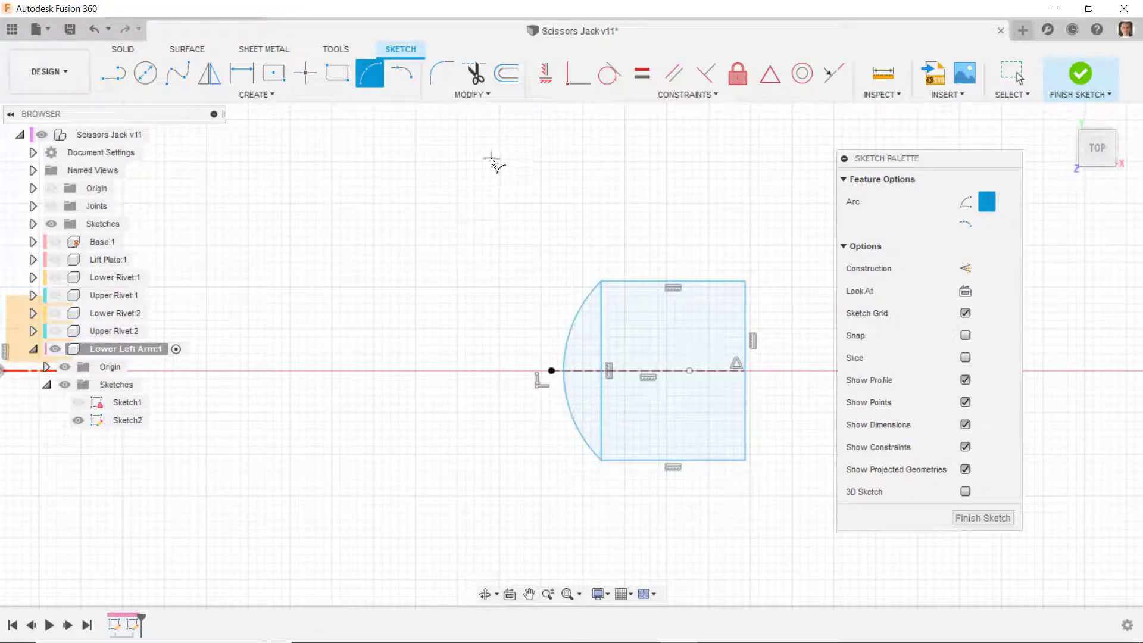
# - Dimension the arc's radius to 1.25 in
pyautogui.press('d')
pyautogui.click(581, 336)
pyautogui.click(649, 349)
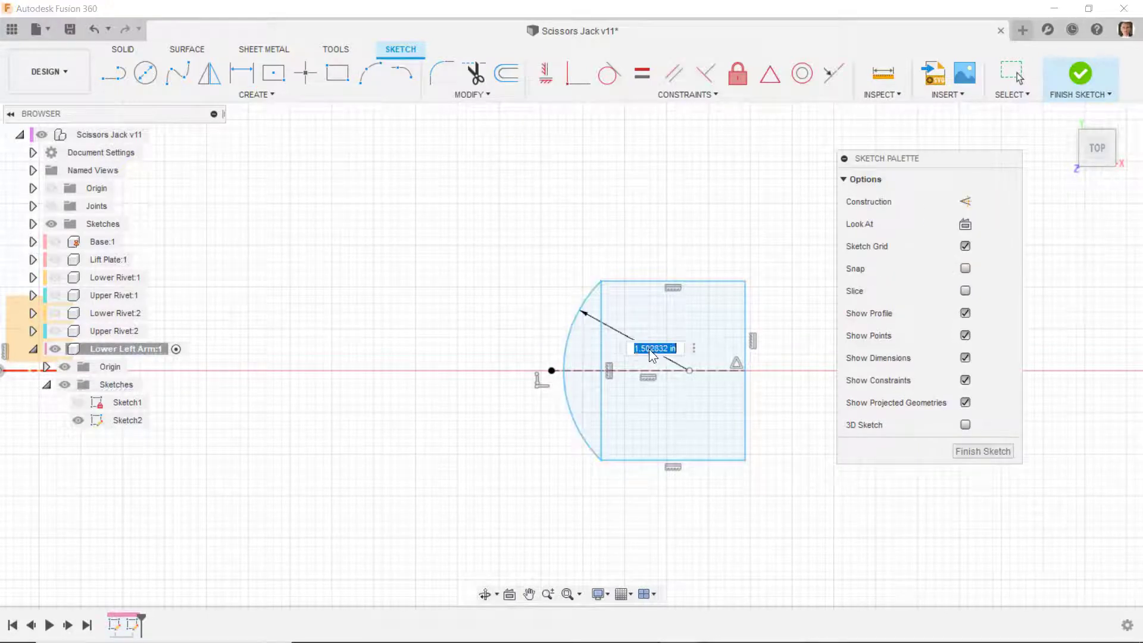
pyautogui.write('1.25')
pyautogui.press('Return')
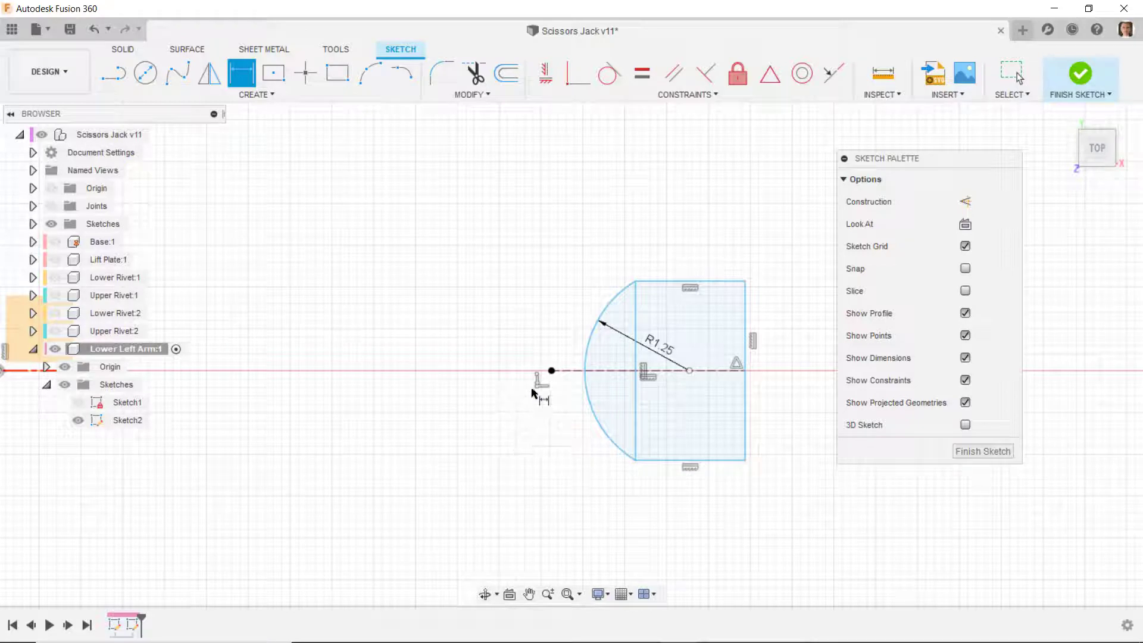
# - Dimension the distance from the projected slot-end point to the second rectangle's right side as 0.75 in
pyautogui.click(552, 372)
pyautogui.click(745, 459)
pyautogui.click(667, 504)
pyautogui.write('0.75')
pyautogui.press('Return')
pyautogui.scroll(3, 399, 395)
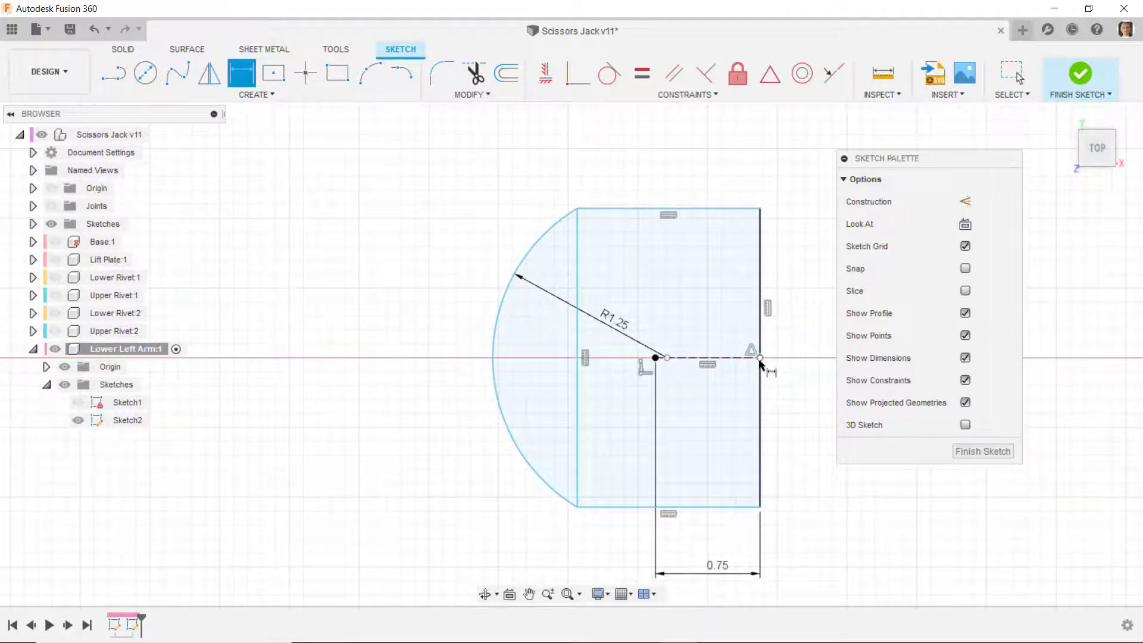
# - Make the arc's centre coincident with the construction line's endpoint on the second rectangle's right side
pyautogui.click(576, 85)
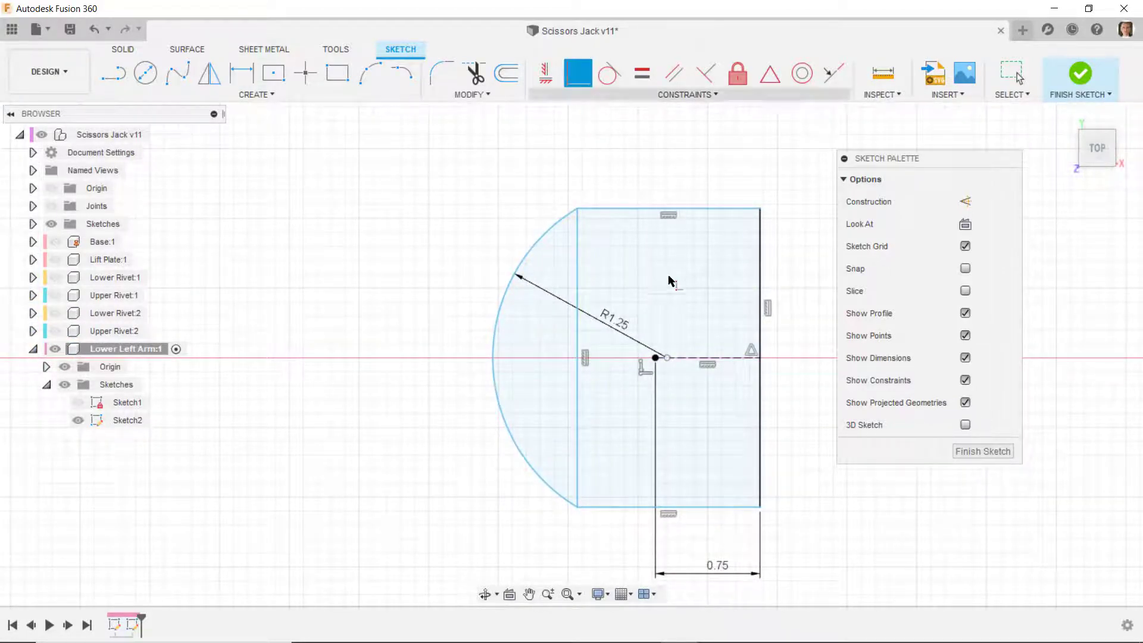
pyautogui.click(671, 358)
pyautogui.click(762, 359)
pyautogui.press('Escape')
pyautogui.scroll(-2, 565, 270)
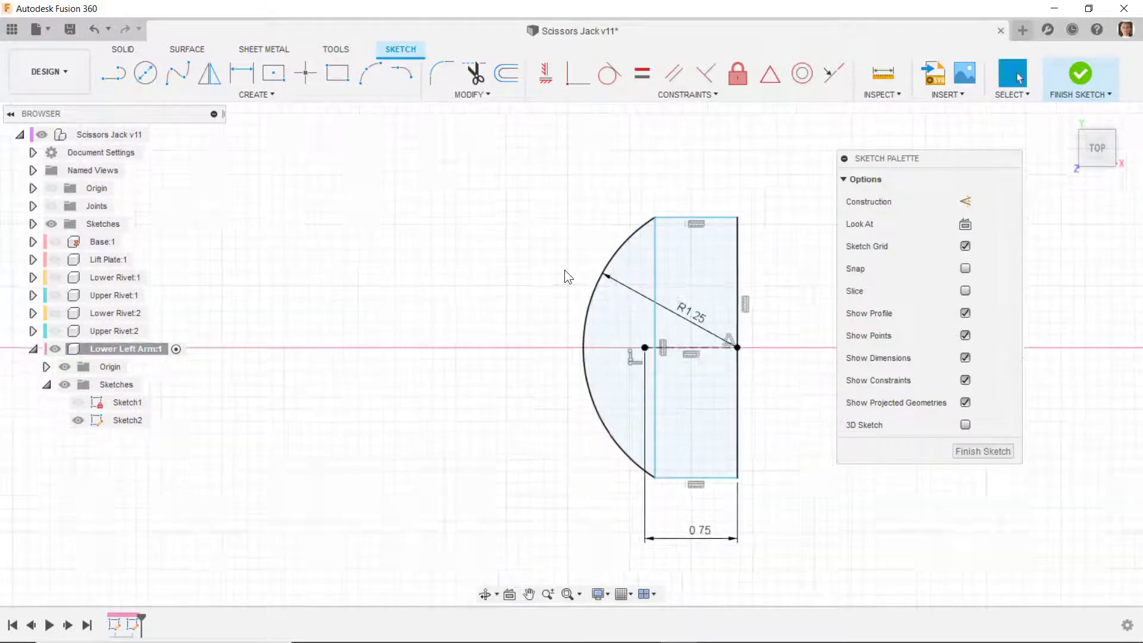
# - Apply an equal constraint between the second rectangle's right side and the first rectangle's right side
pyautogui.click(645, 80)
pyautogui.click(726, 248)
pyautogui.scroll(-3, 744, 287)
pyautogui.scroll(6, 670, 324)
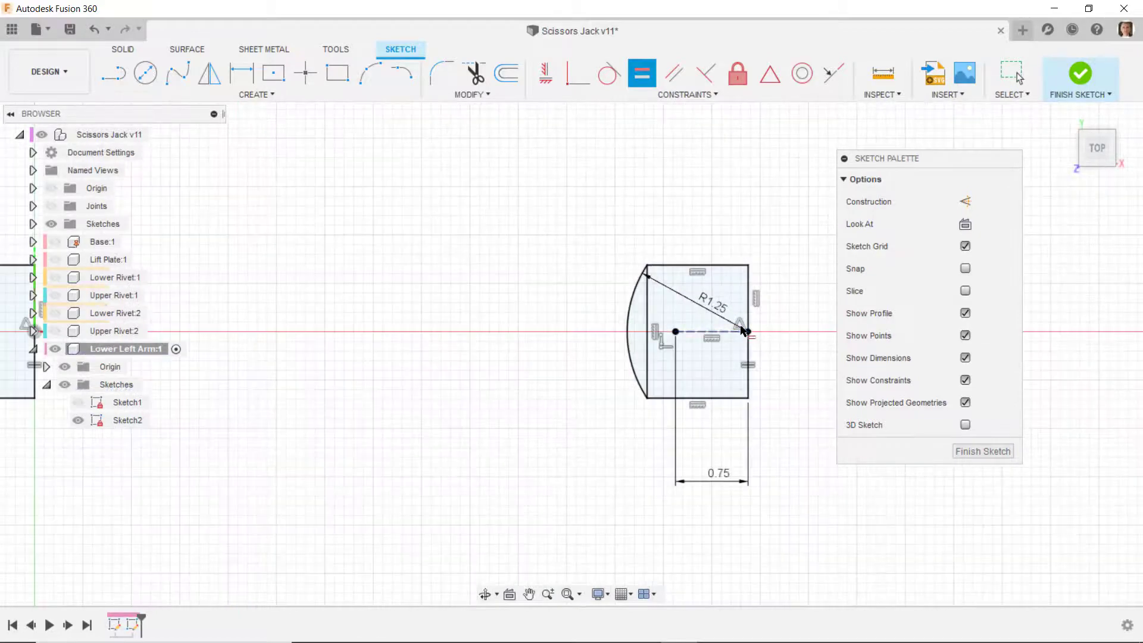
# - Convert the second rectangle's vertical side next to the arc to a construction line and finish the sketch
pyautogui.press('Escape')
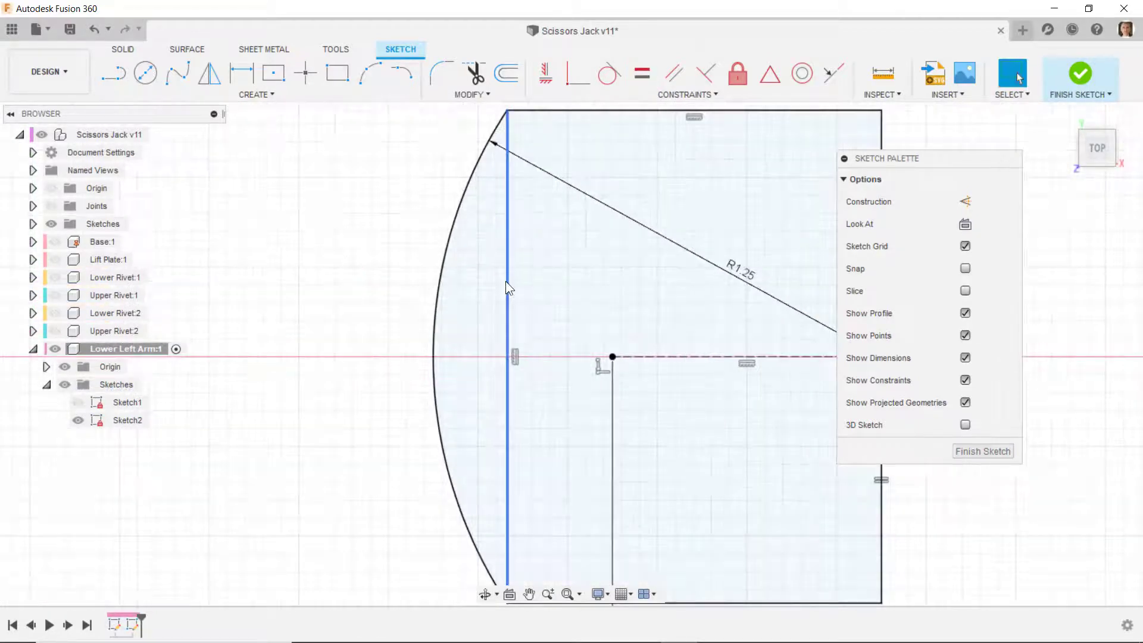
pyautogui.click(506, 281)
pyautogui.click(966, 202)
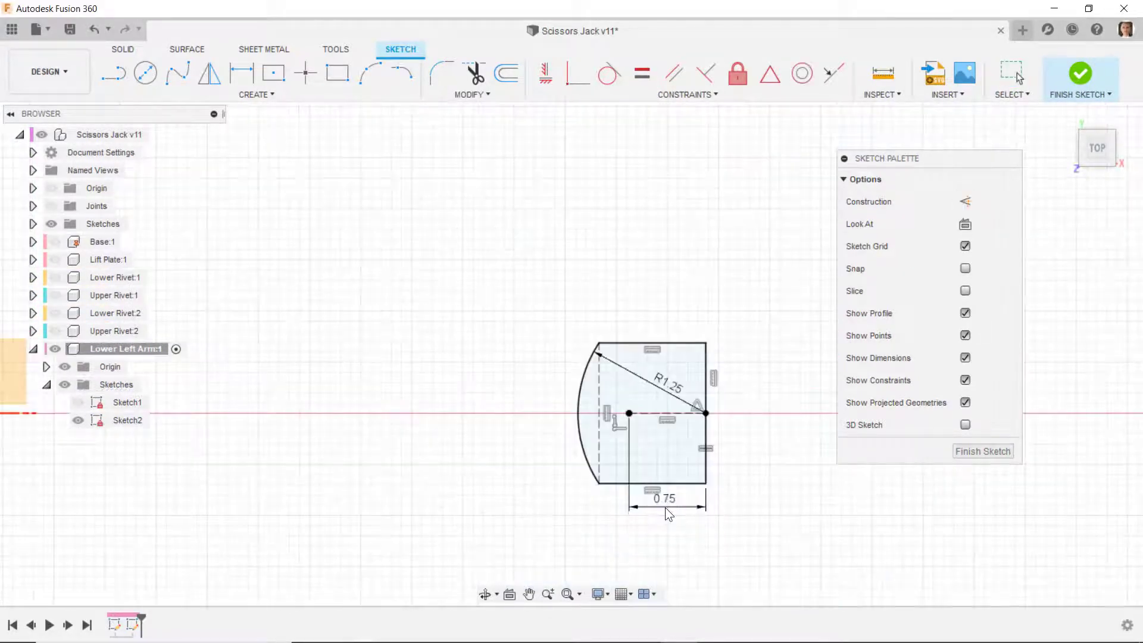
pyautogui.write('0.75')
pyautogui.press('Return')
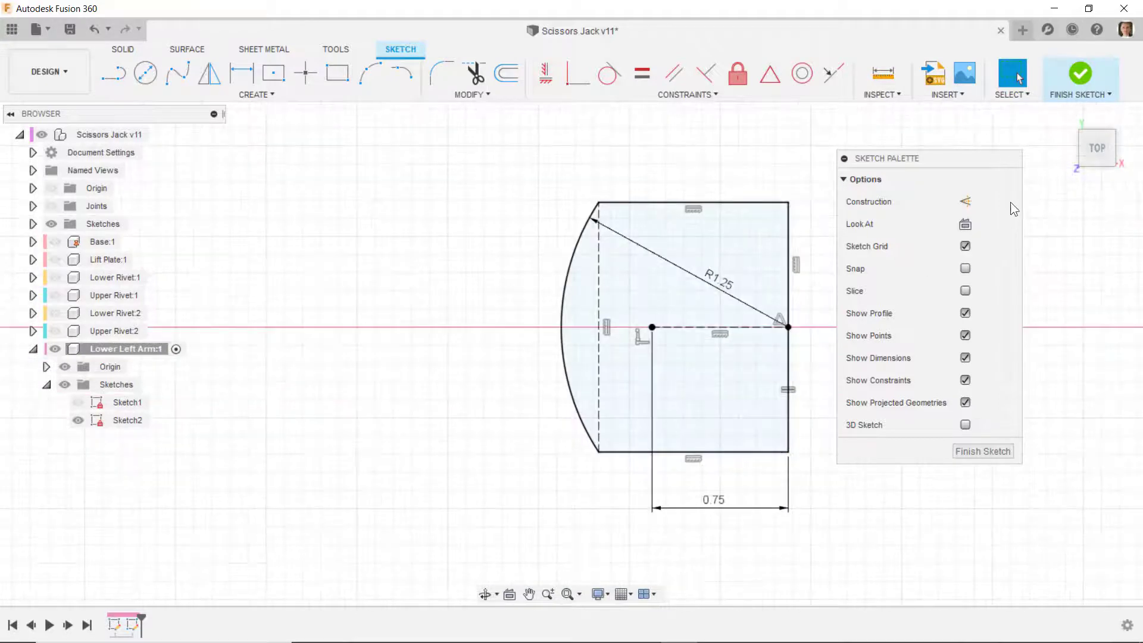
pyautogui.click(1080, 74)
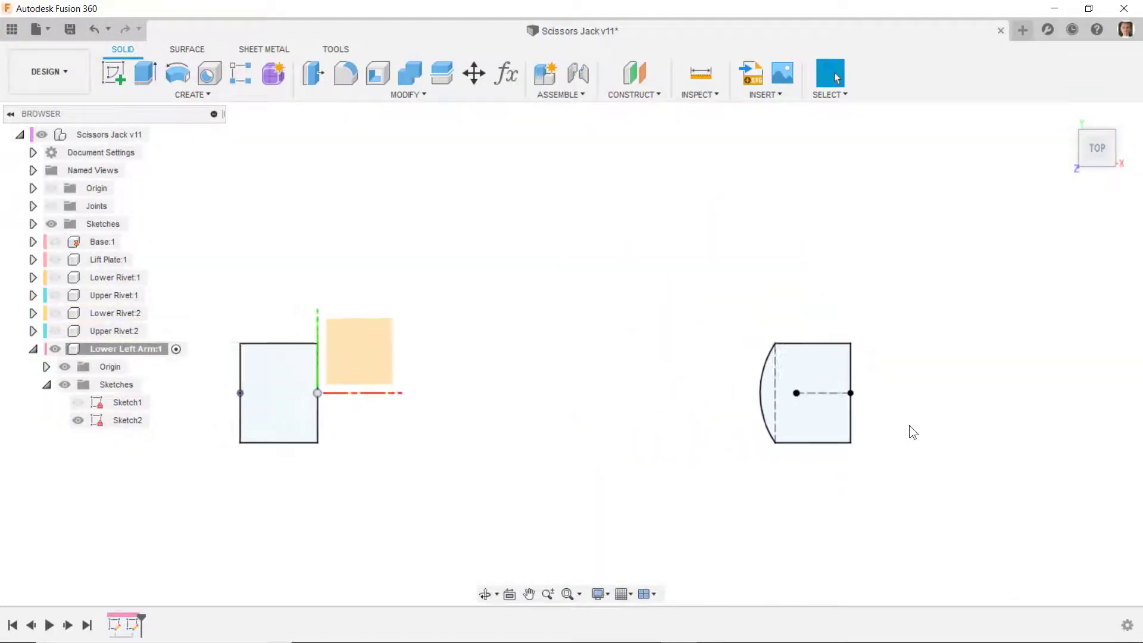
# - Show Sketch1 and start a new sketch on the front XZ origin plane
pyautogui.click(78, 403)
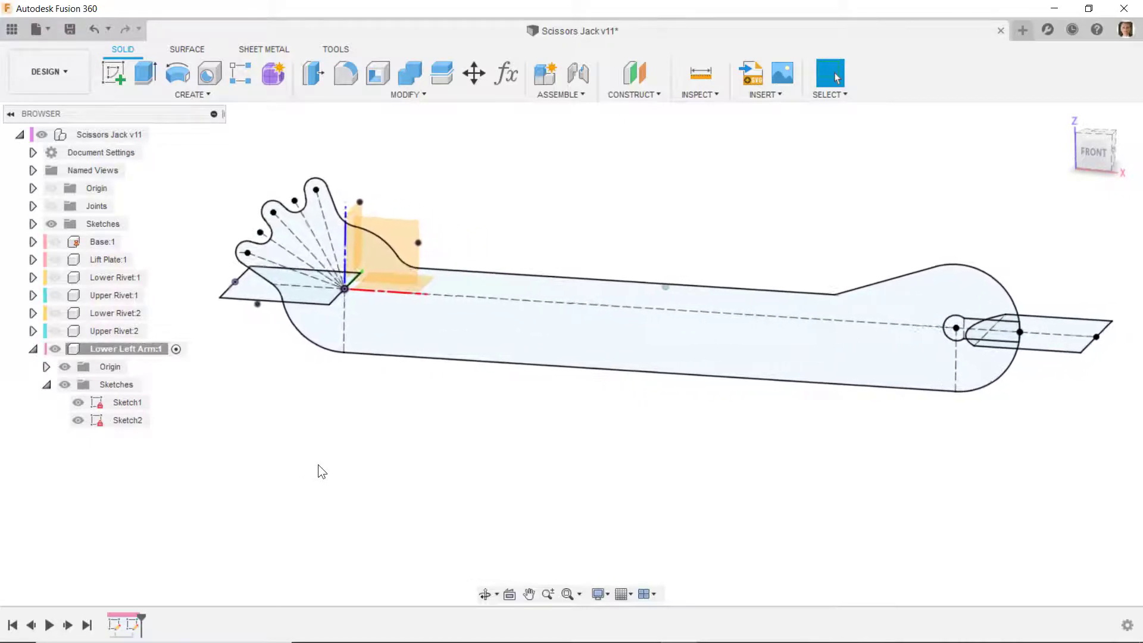
pyautogui.click(114, 72)
pyautogui.click(393, 232)
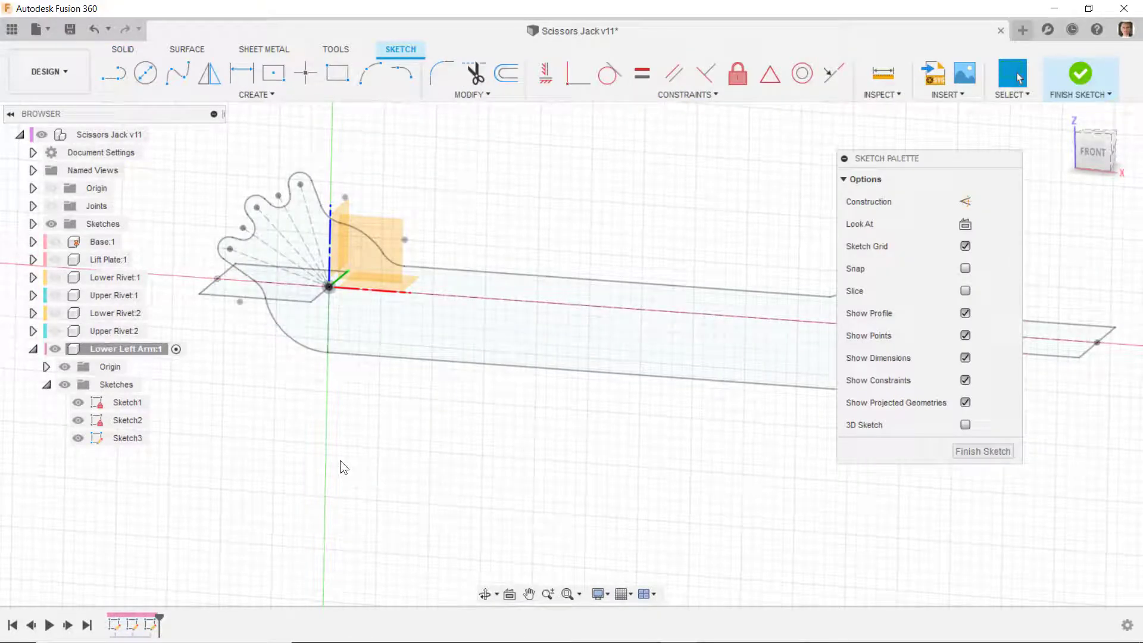
# - Project the short vertical construction lines at both ends of the arm profile into the new sketch
pyautogui.press('p')
pyautogui.click(330, 337)
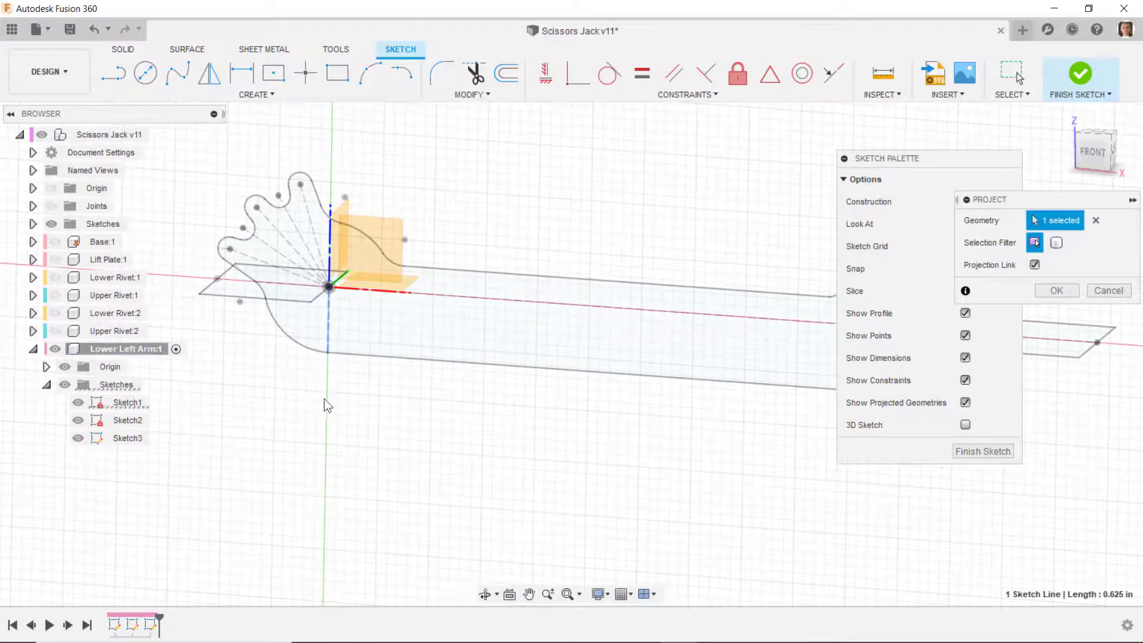
pyautogui.scroll(-3, 325, 398)
pyautogui.scroll(2, 684, 395)
pyautogui.click(684, 395)
pyautogui.click(1057, 290)
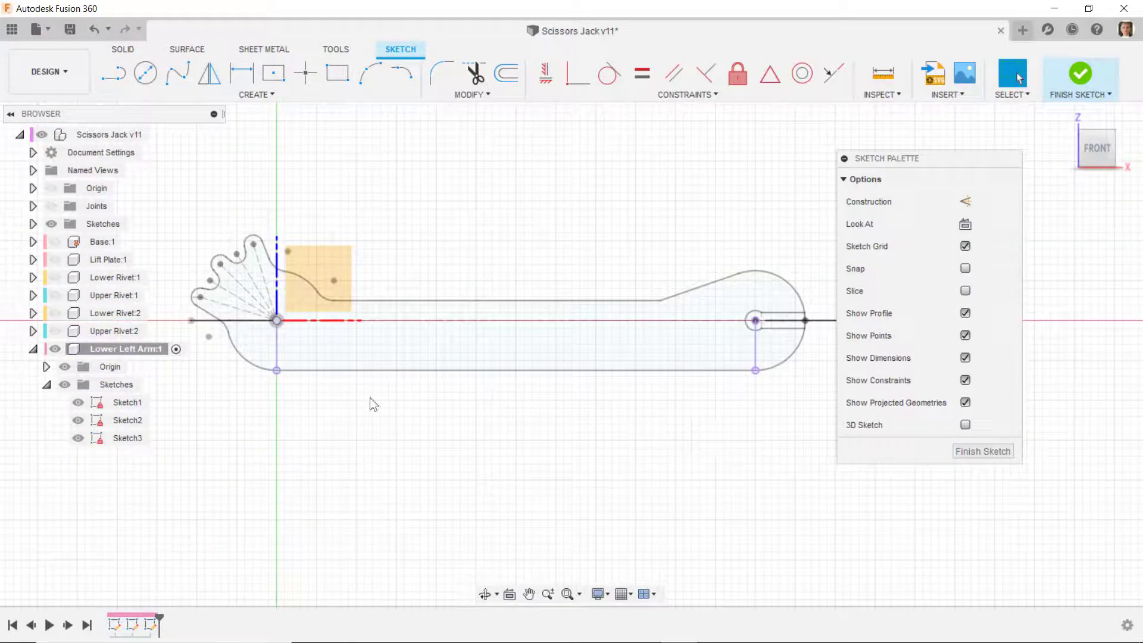
# - Hide Sketch1, Sketch2 and the Lower Left Arm's origin geometry
pyautogui.click(78, 403)
pyautogui.click(78, 420)
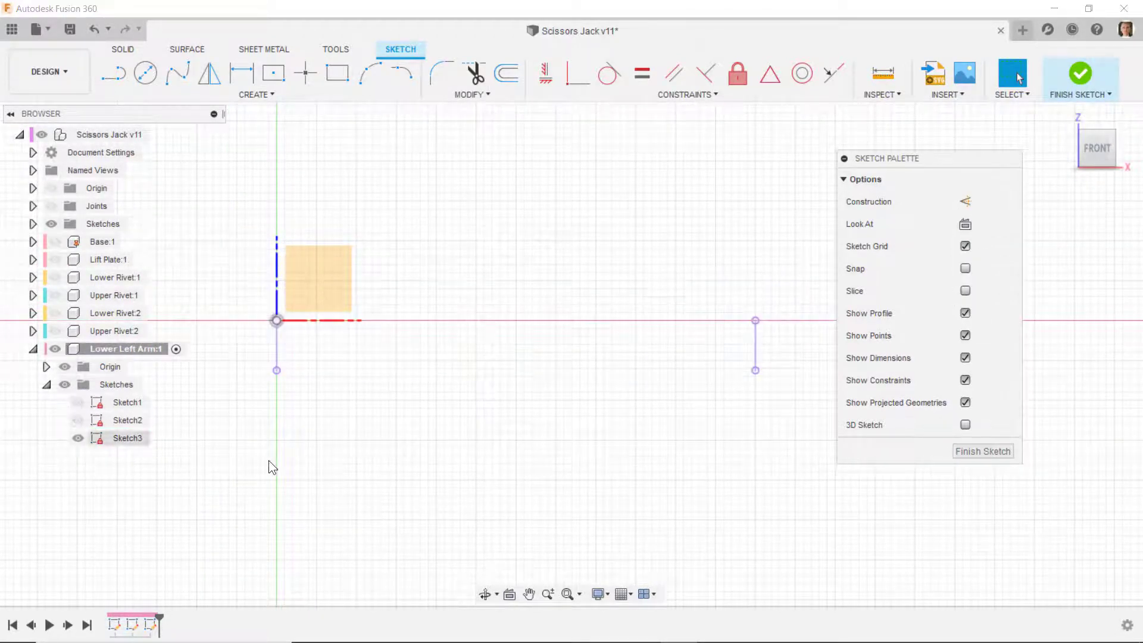
pyautogui.click(68, 366)
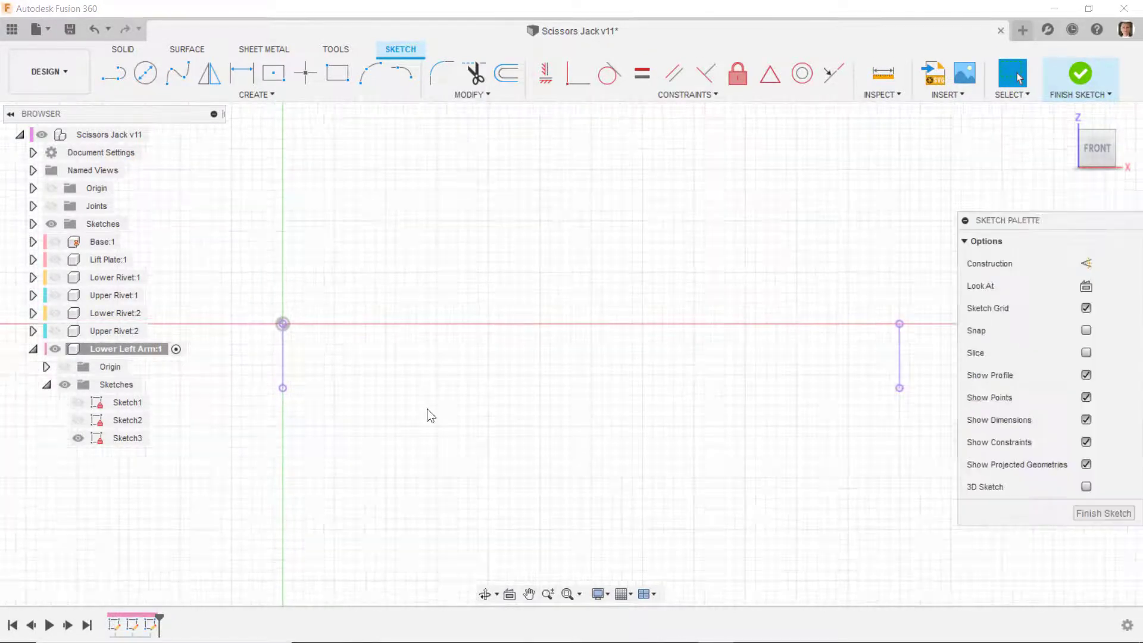
# - Show Sketch2, project the construction line beside its arc into the current sketch, and hide Sketch2 again
pyautogui.click(75, 421)
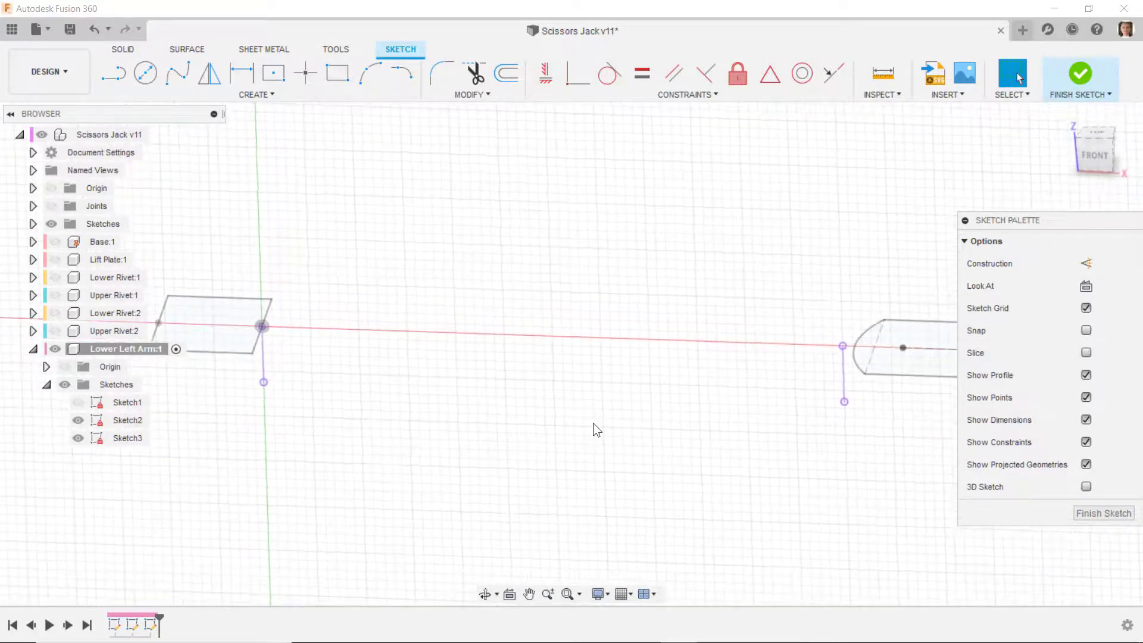
pyautogui.press('p')
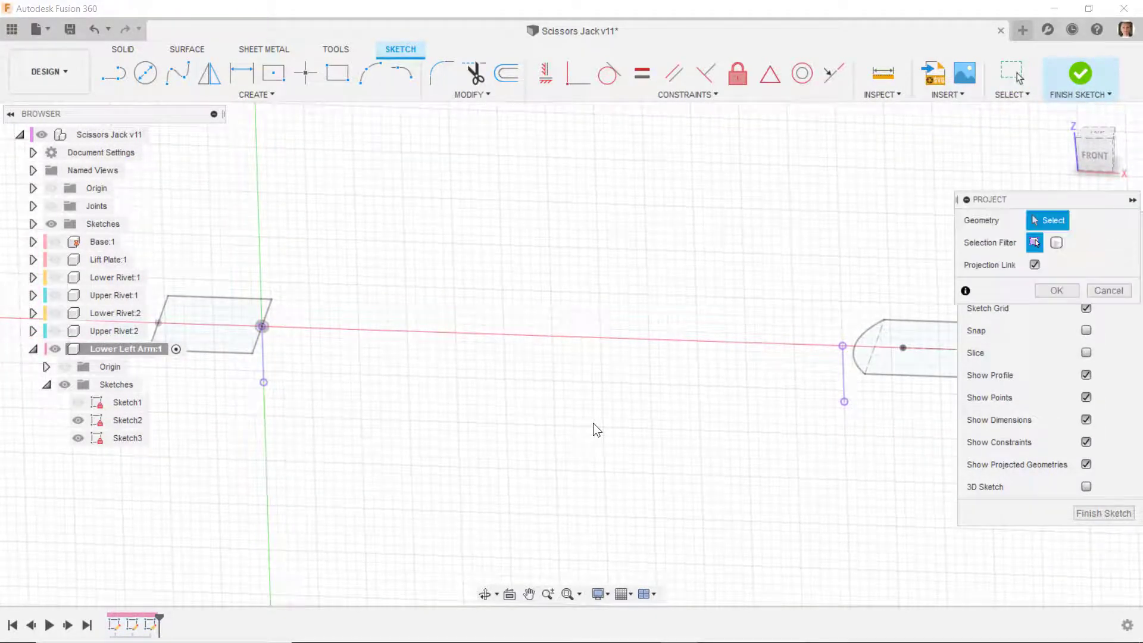
pyautogui.click(870, 358)
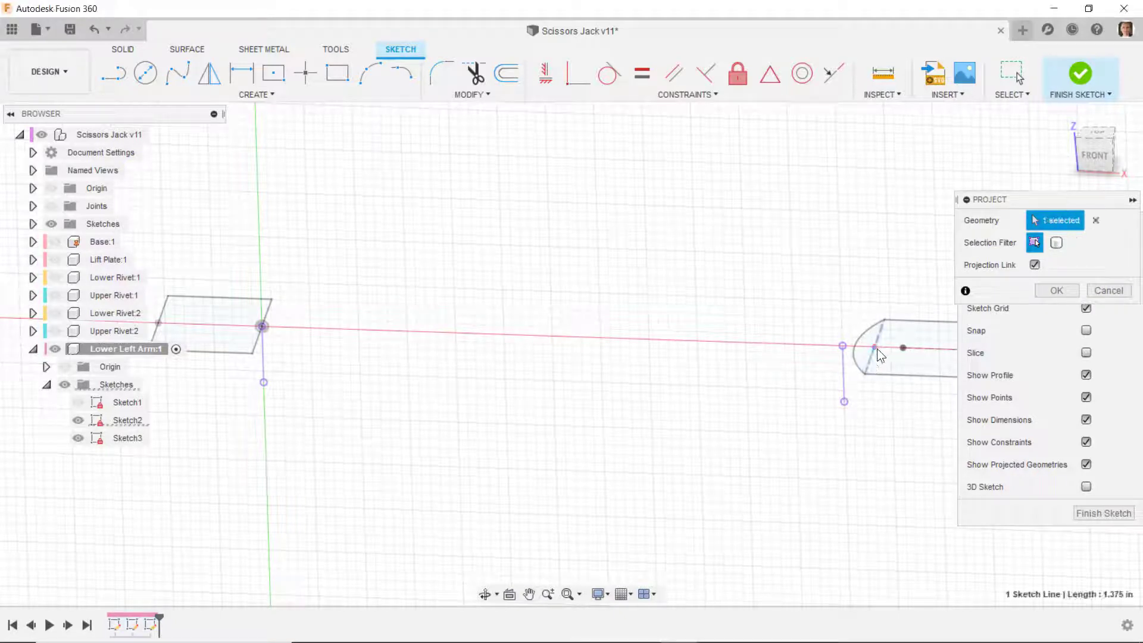
pyautogui.click(78, 420)
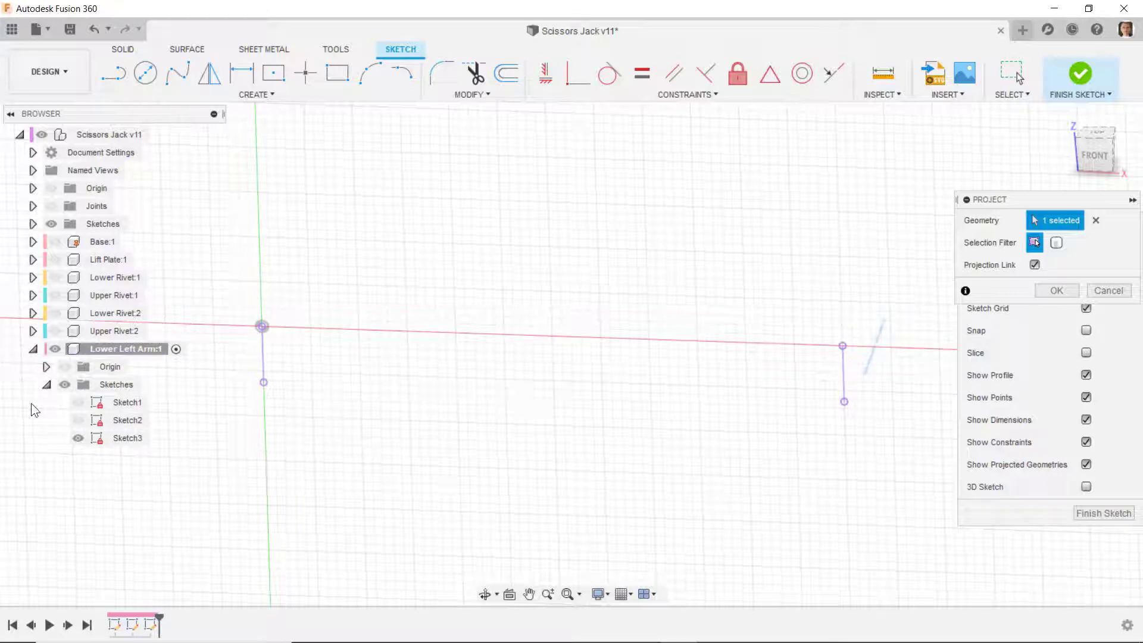
pyautogui.click(78, 421)
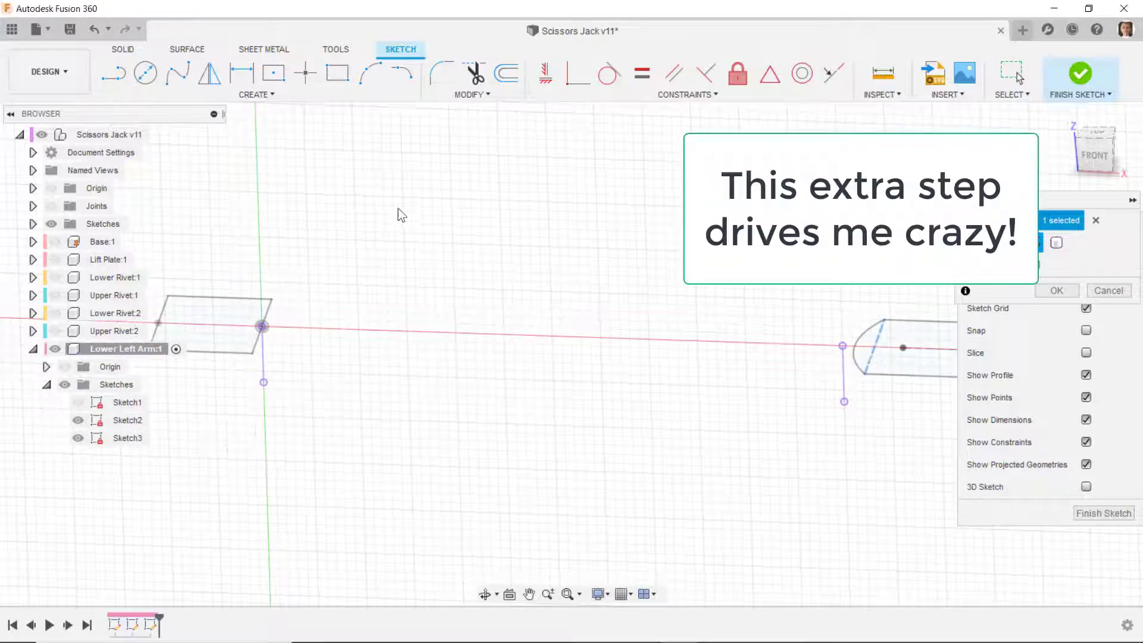
pyautogui.click(879, 359)
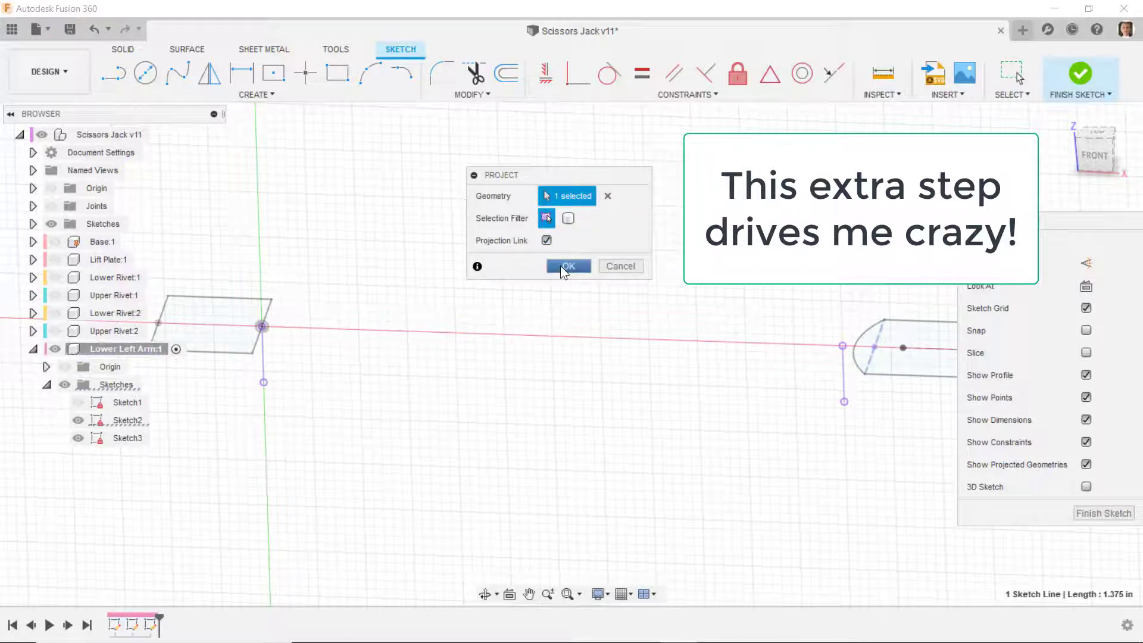
pyautogui.click(560, 265)
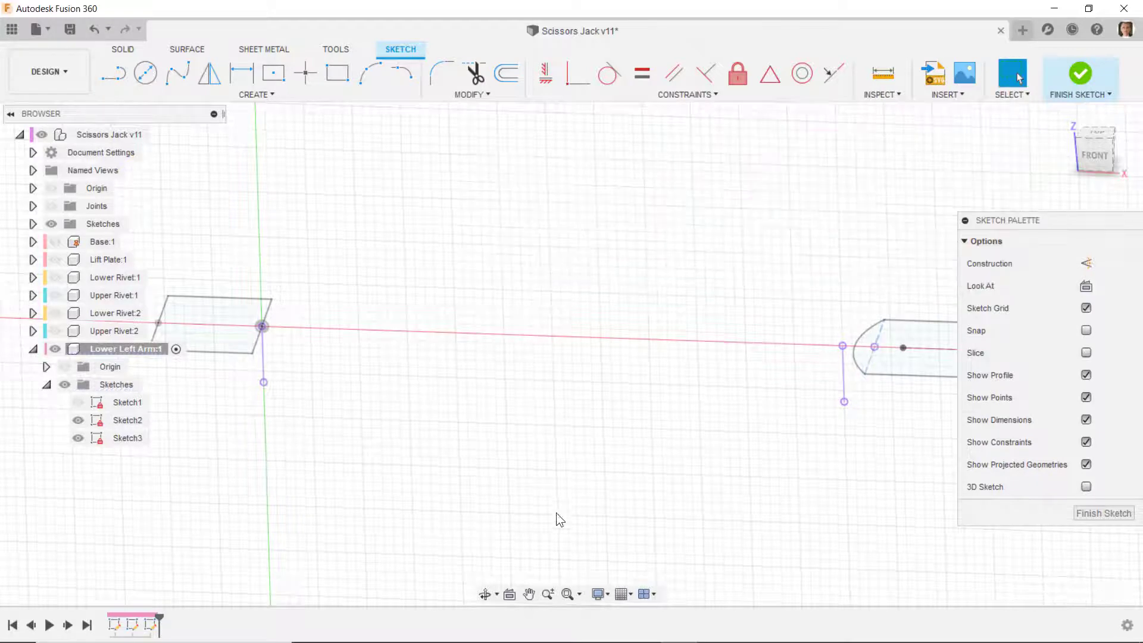
pyautogui.click(81, 421)
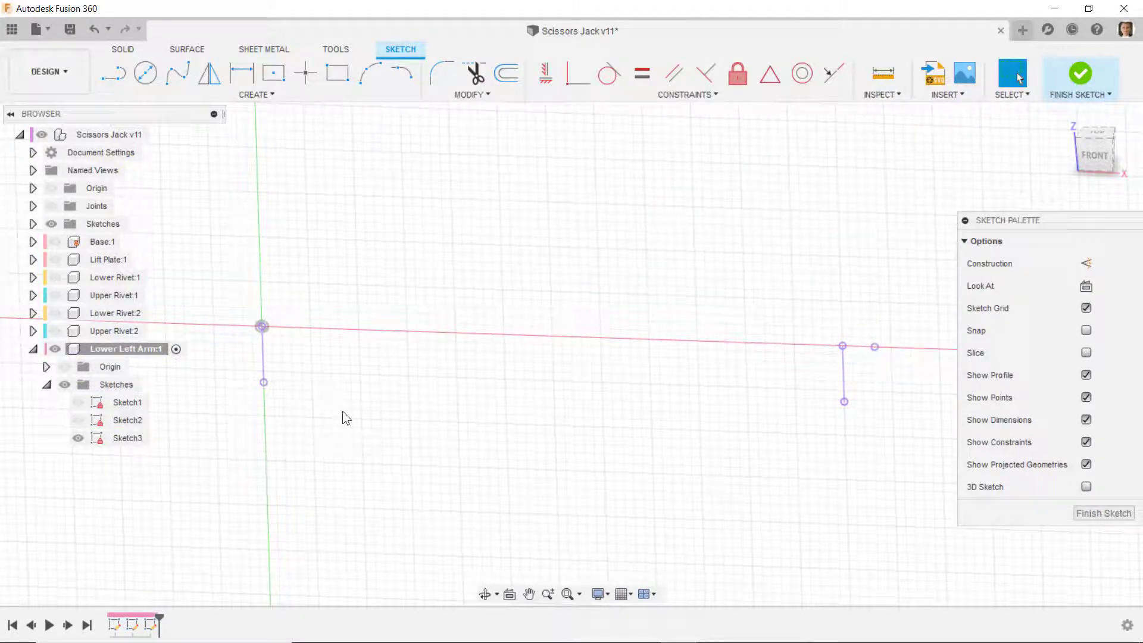
pyautogui.click(1108, 166)
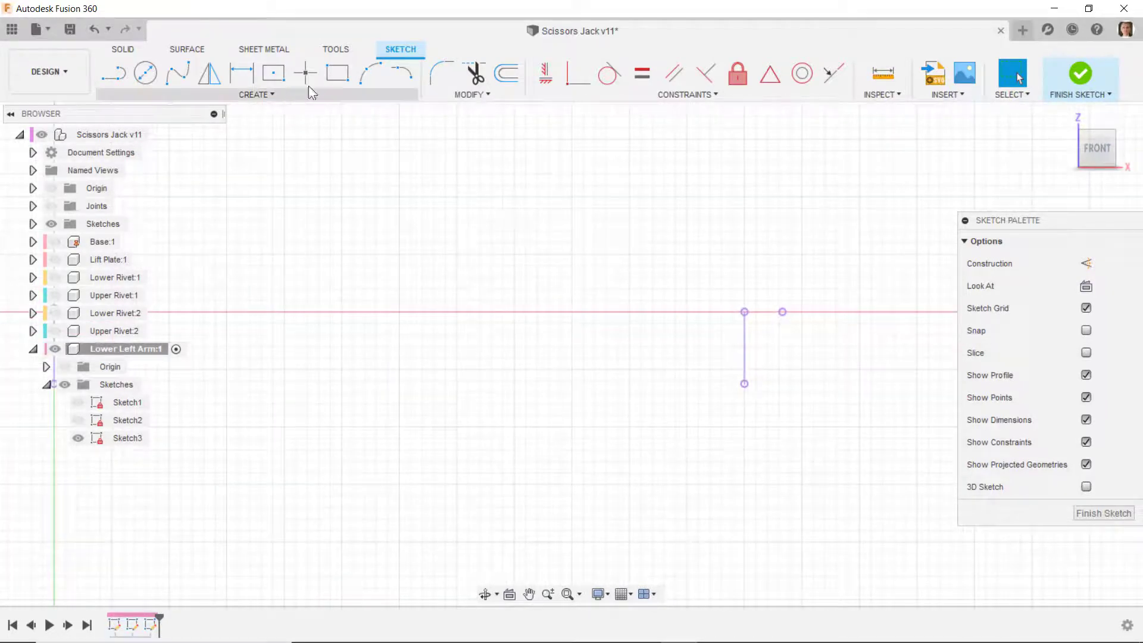
pyautogui.click(744, 384)
pyautogui.click(771, 350)
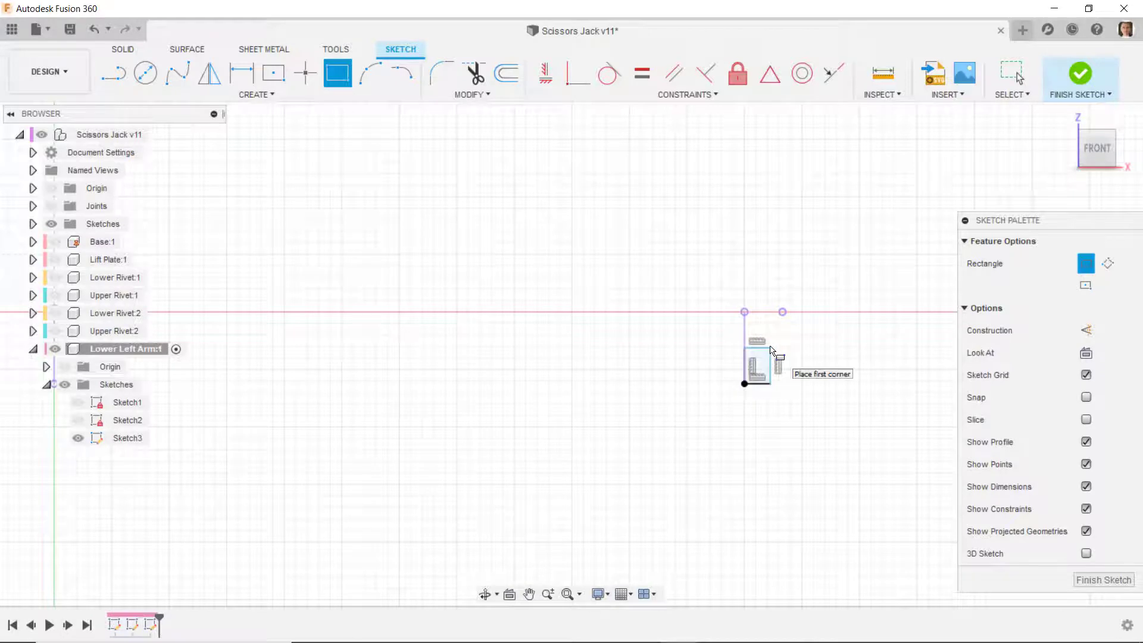
pyautogui.rightClick(777, 351)
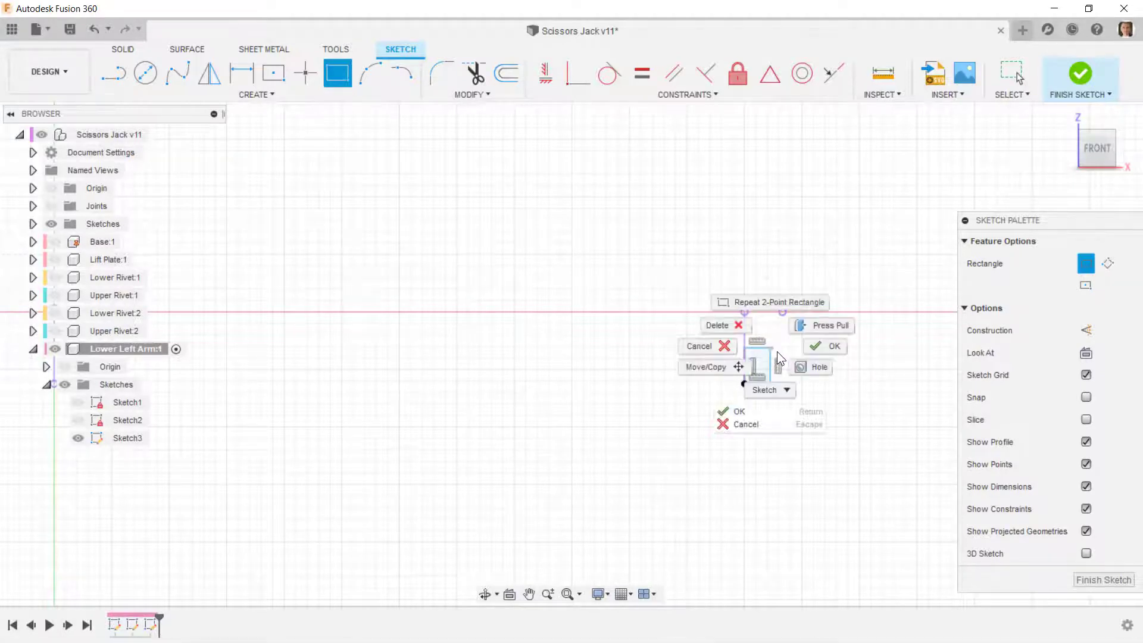
pyautogui.click(816, 355)
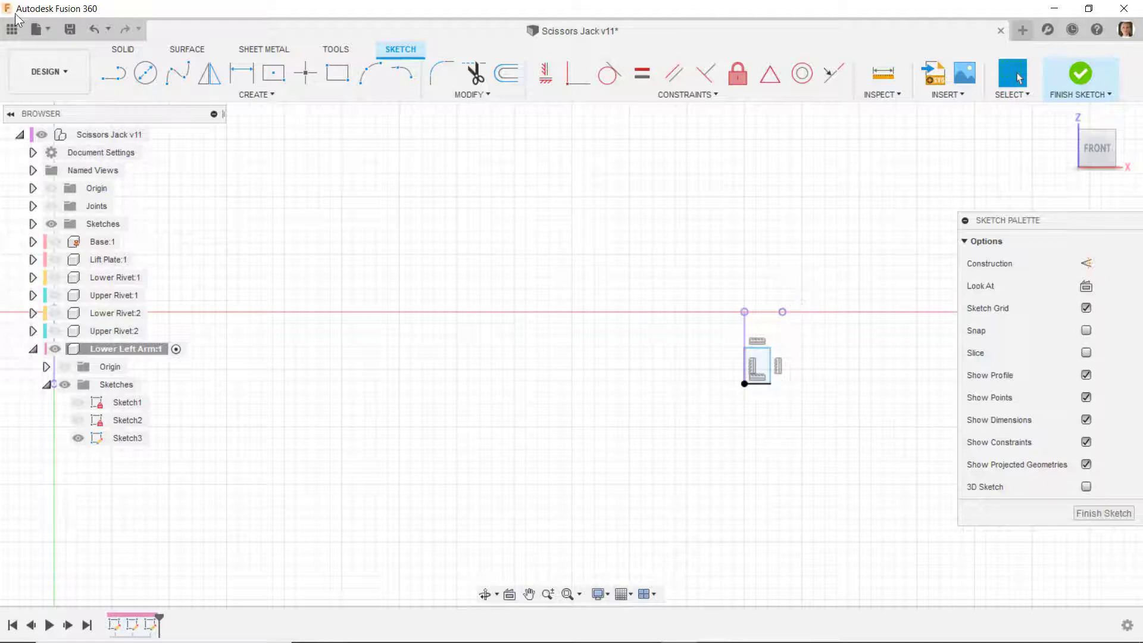
pyautogui.click(94, 35)
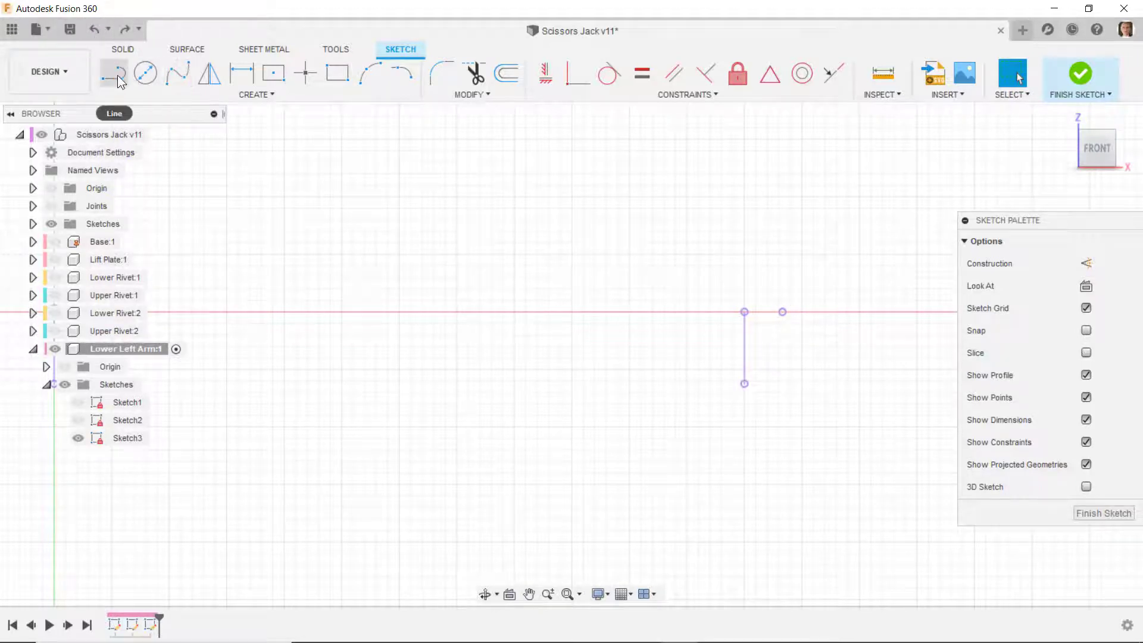
# - Draw a small two-point rectangle, about 0.149 by 0.33 in, clear of the far projected vertical line and below the projected point
pyautogui.click(338, 74)
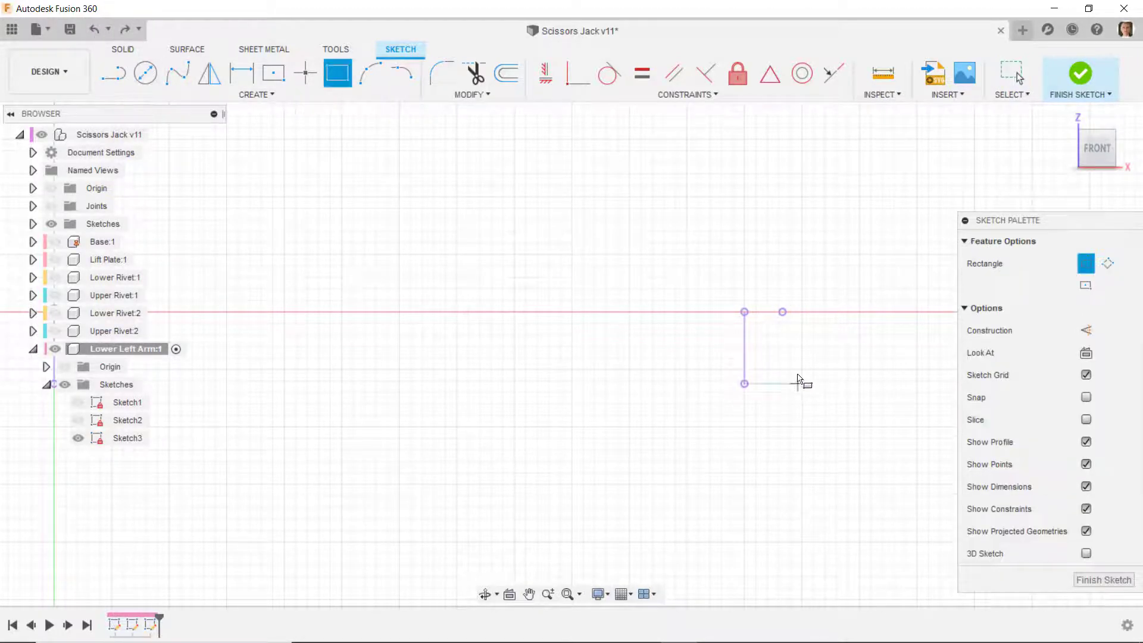
pyautogui.rightClick(777, 355)
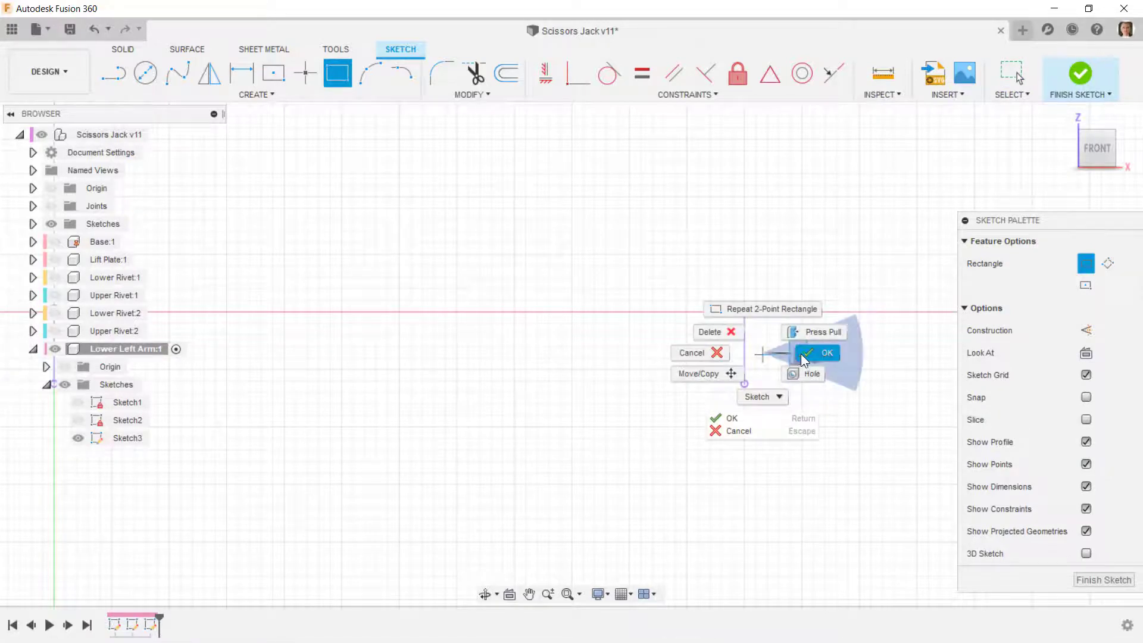
pyautogui.click(801, 354)
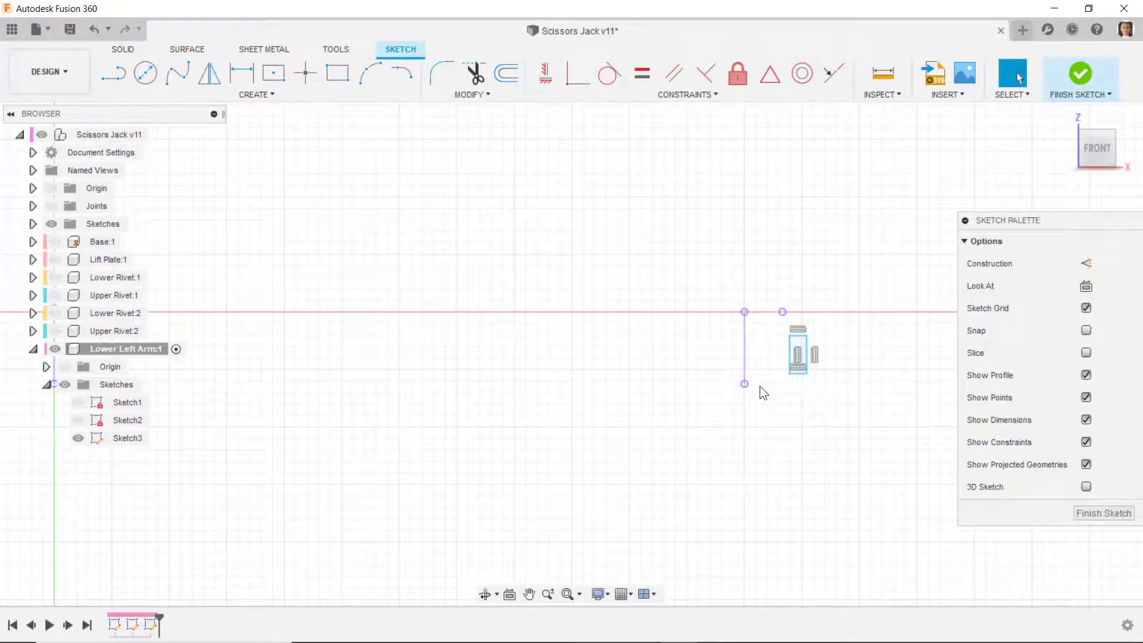
# - Make the rectangle's bottom side coincident with the projected line's lower end and its left side coincident with the projected point
pyautogui.click(578, 74)
pyautogui.scroll(3, 780, 387)
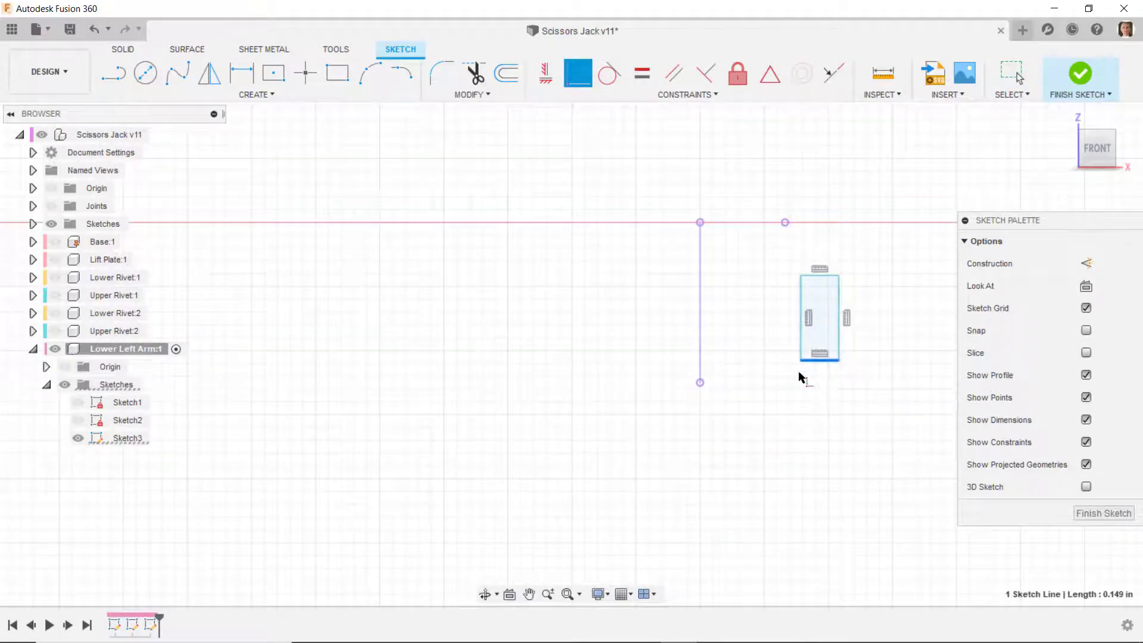
pyautogui.click(701, 385)
pyautogui.click(803, 331)
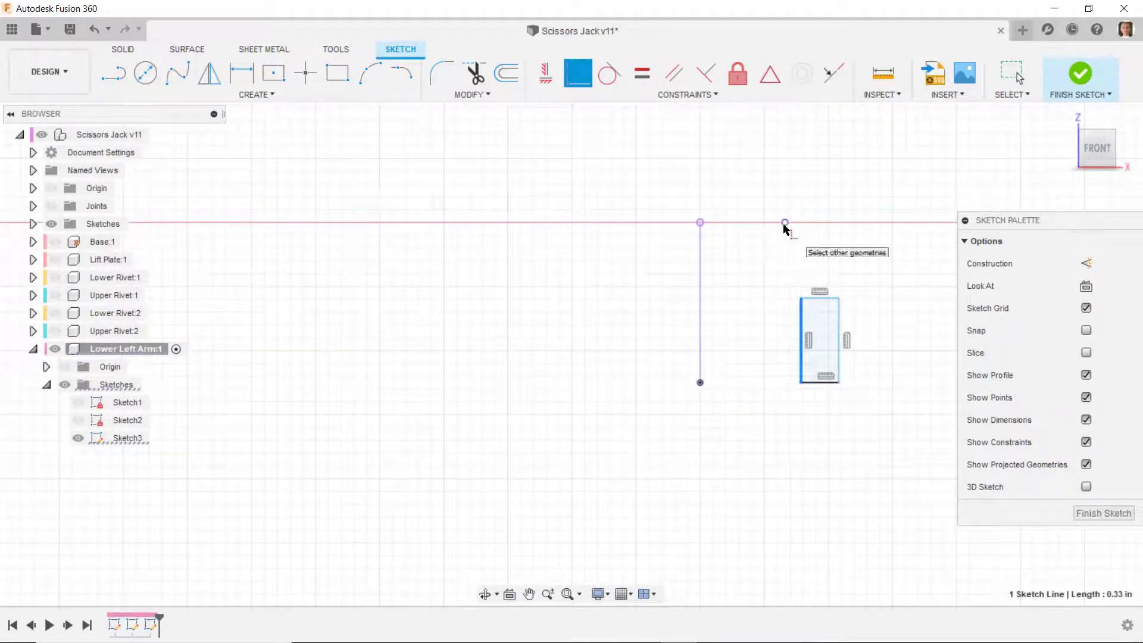
pyautogui.click(785, 224)
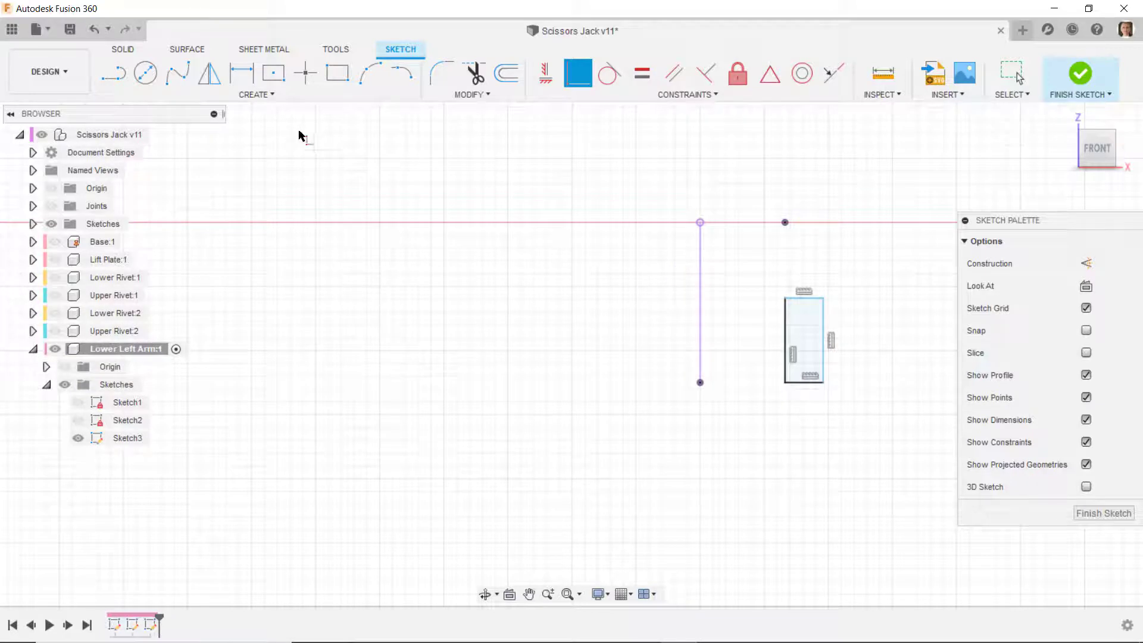
# - Dimension the small rectangle to 0.0625 in wide and 0.125 in high
pyautogui.click(241, 72)
pyautogui.click(803, 382)
pyautogui.click(756, 411)
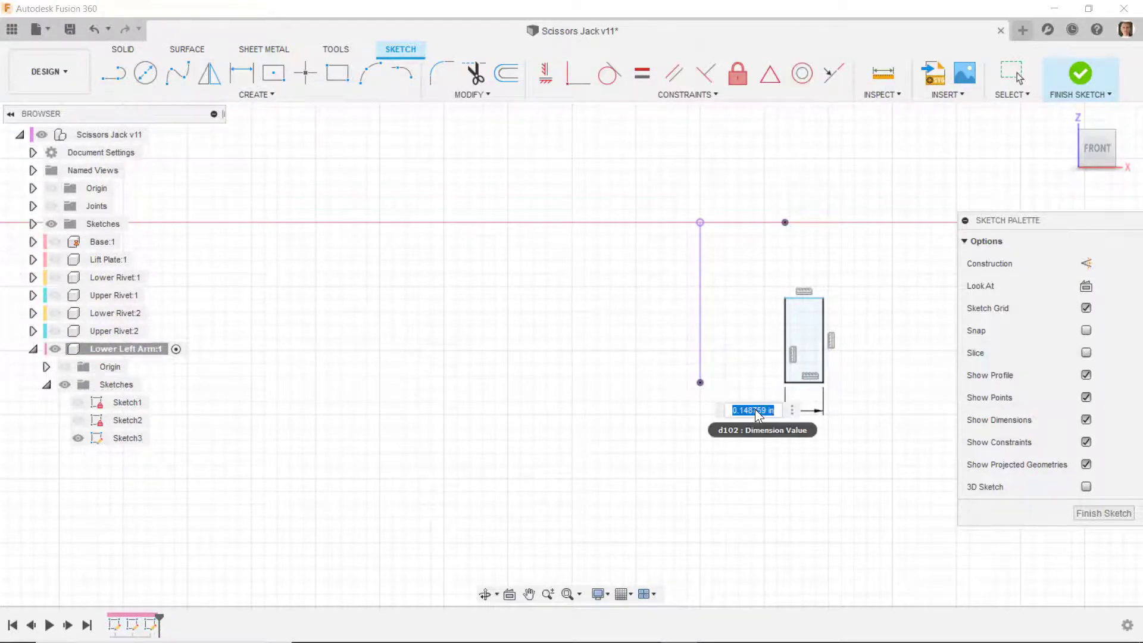
pyautogui.write('.0625')
pyautogui.press('Return')
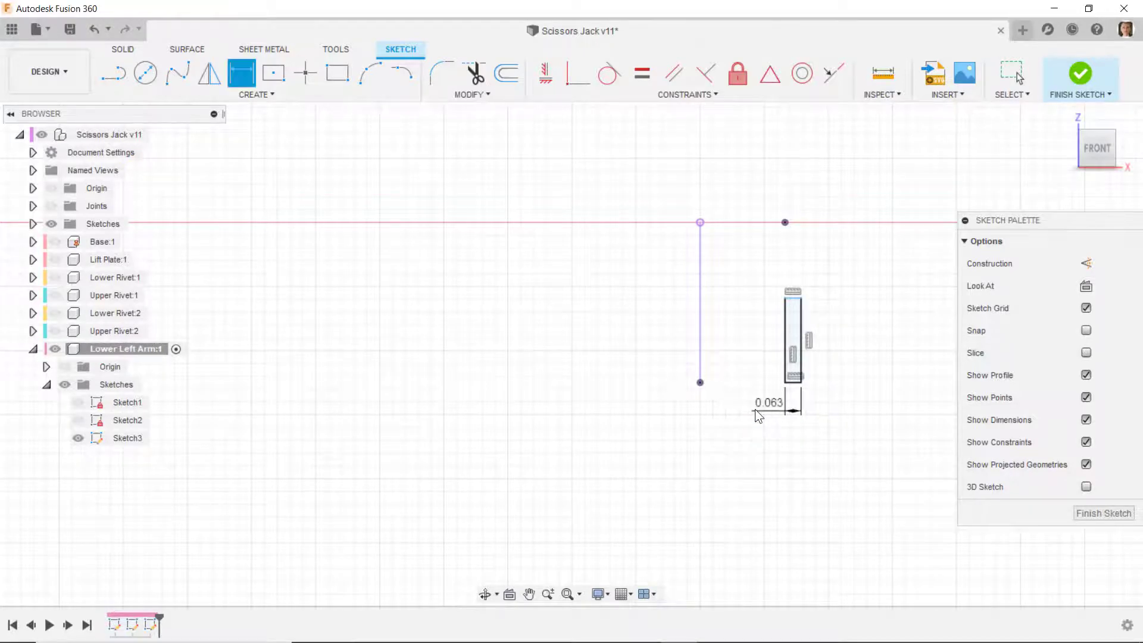
pyautogui.click(802, 358)
pyautogui.click(841, 356)
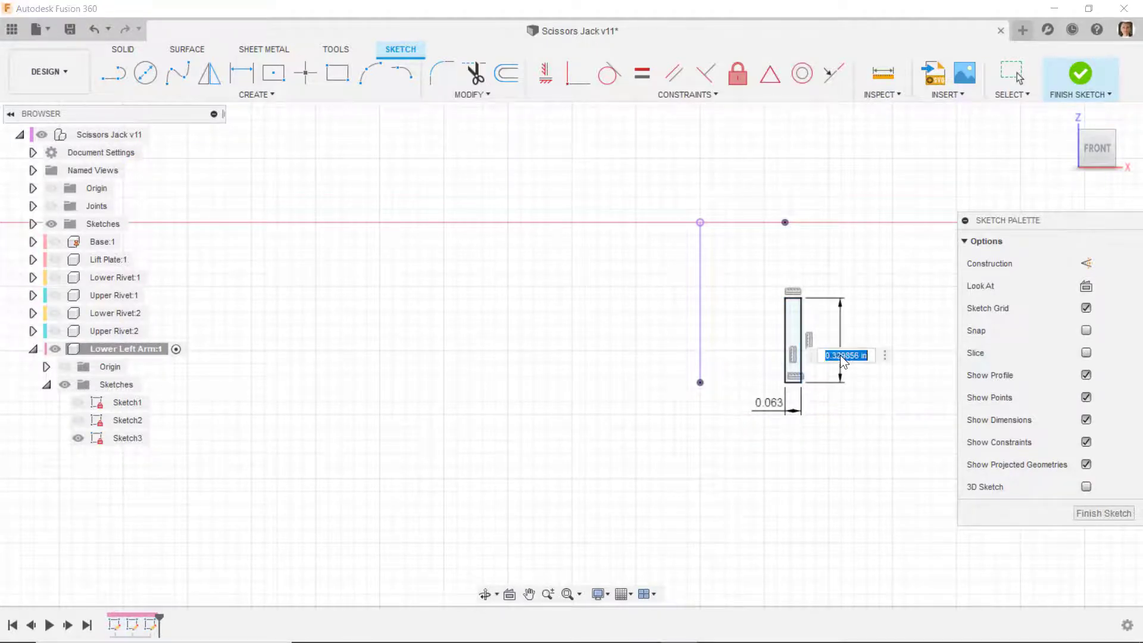
pyautogui.write('.125')
pyautogui.press('Return')
# - Draw construction lines from the projected line's lower end to the small rectangle, and from the rectangle's top-left corner to the projected point
pyautogui.scroll(2, 811, 362)
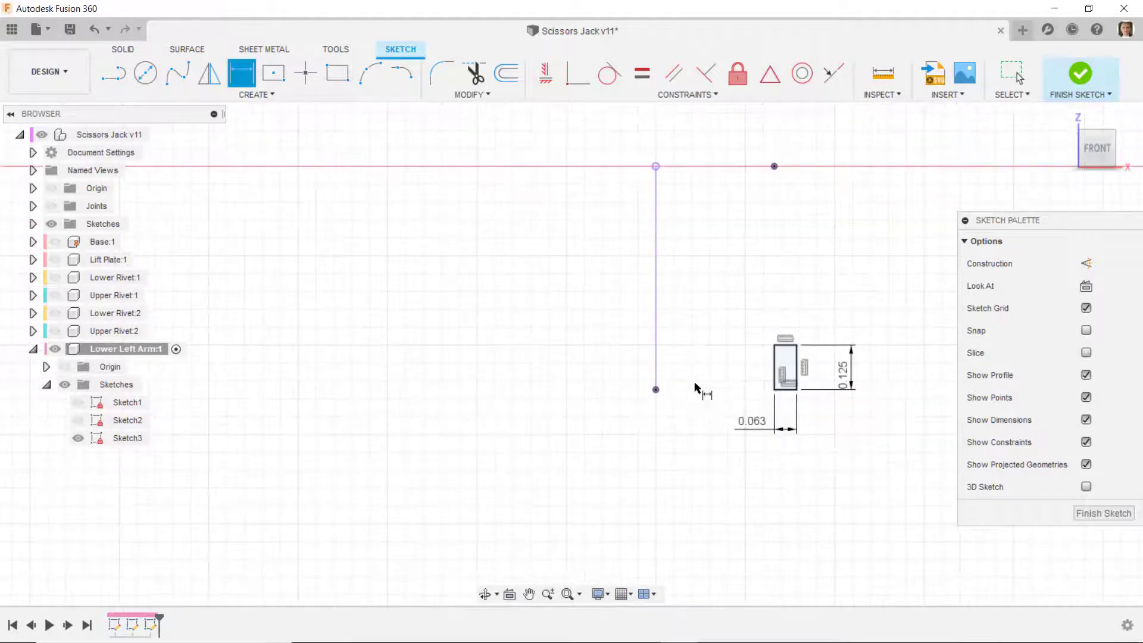
pyautogui.press('l')
pyautogui.click(1087, 264)
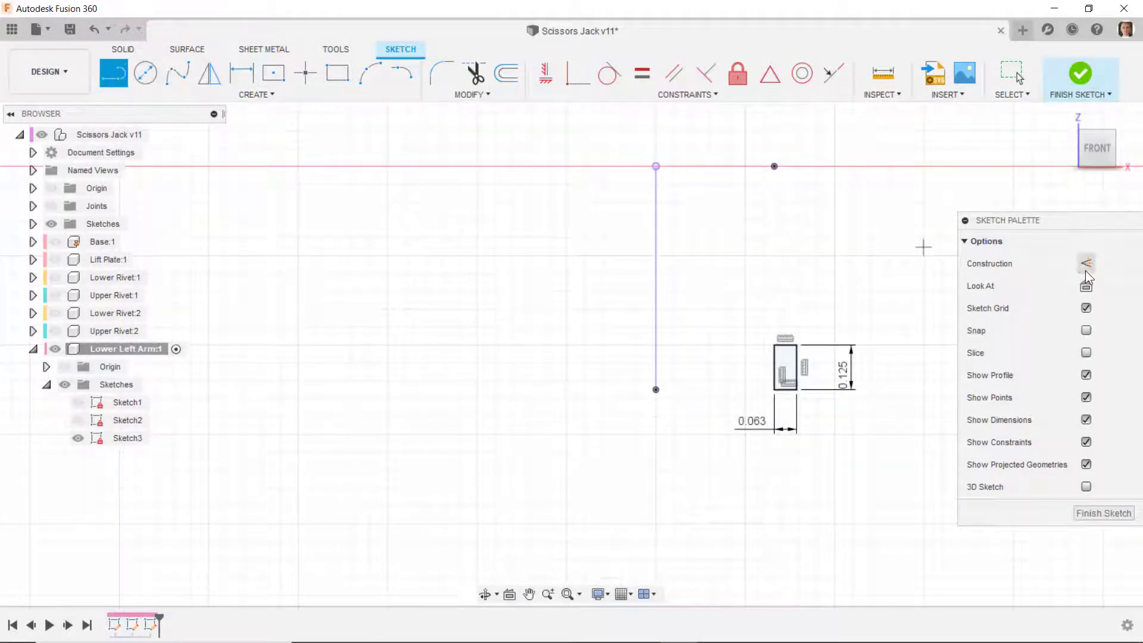
pyautogui.click(656, 390)
pyautogui.click(785, 389)
pyautogui.click(774, 166)
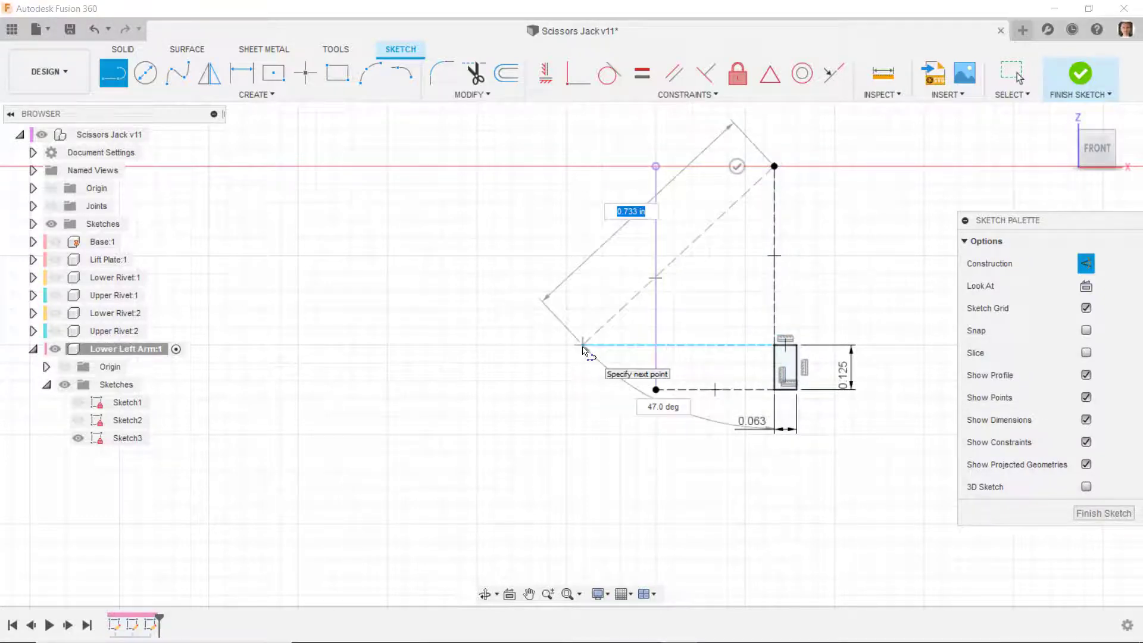
# - Convert the projected vertical line at the far end and the projected vertical line below the origin to construction lines
pyautogui.press('Escape')
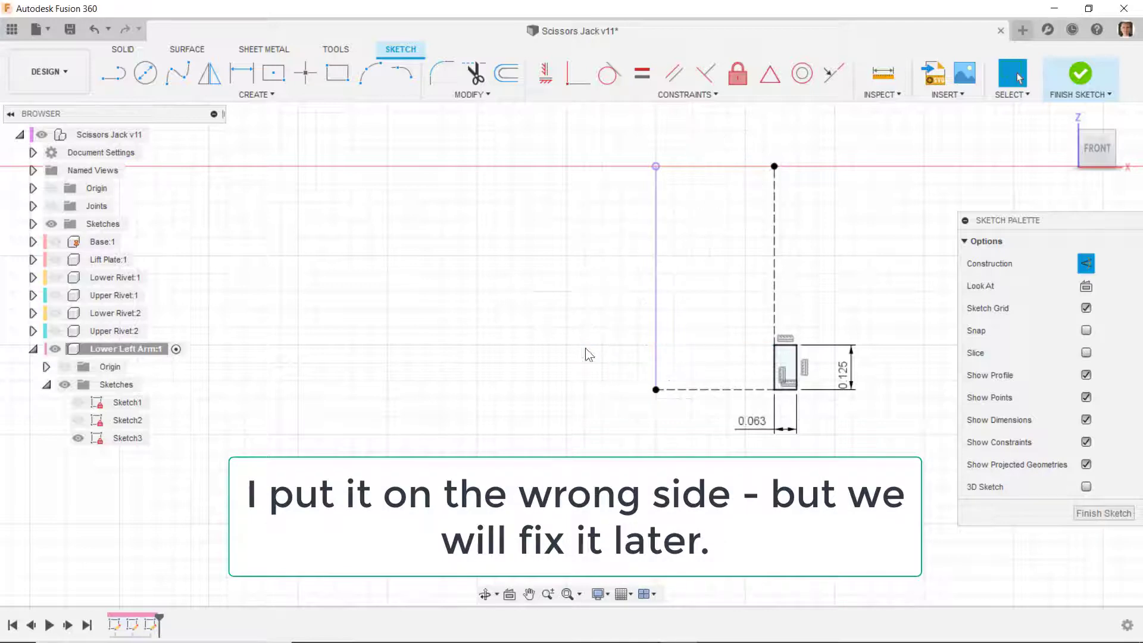
pyautogui.click(657, 298)
pyautogui.click(1086, 263)
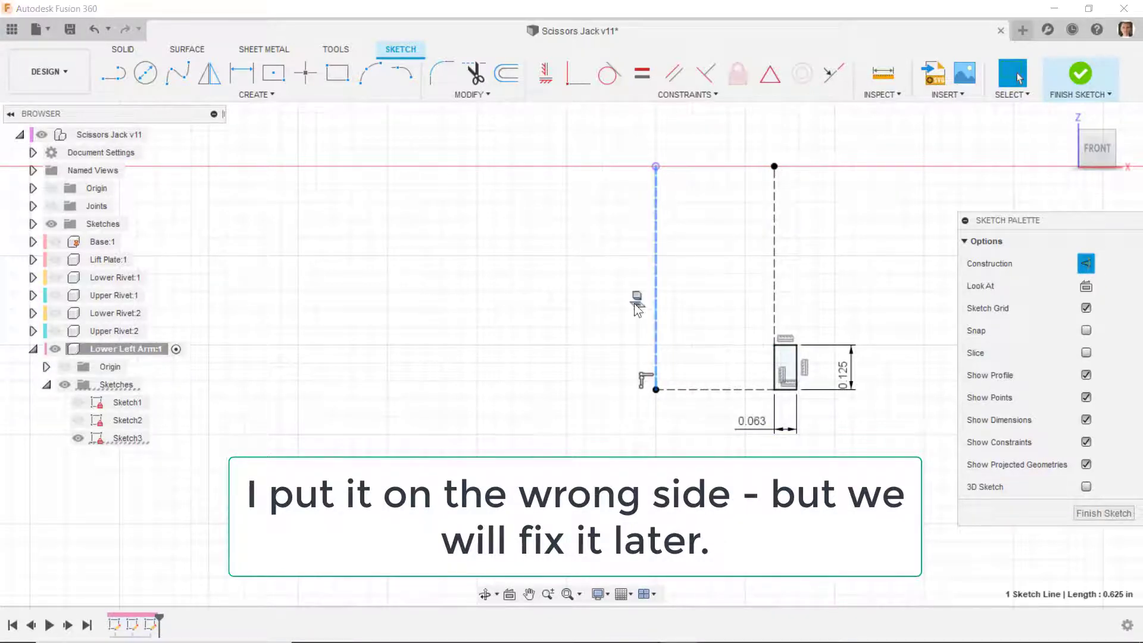
pyautogui.click(588, 284)
pyautogui.scroll(-7, 902, 365)
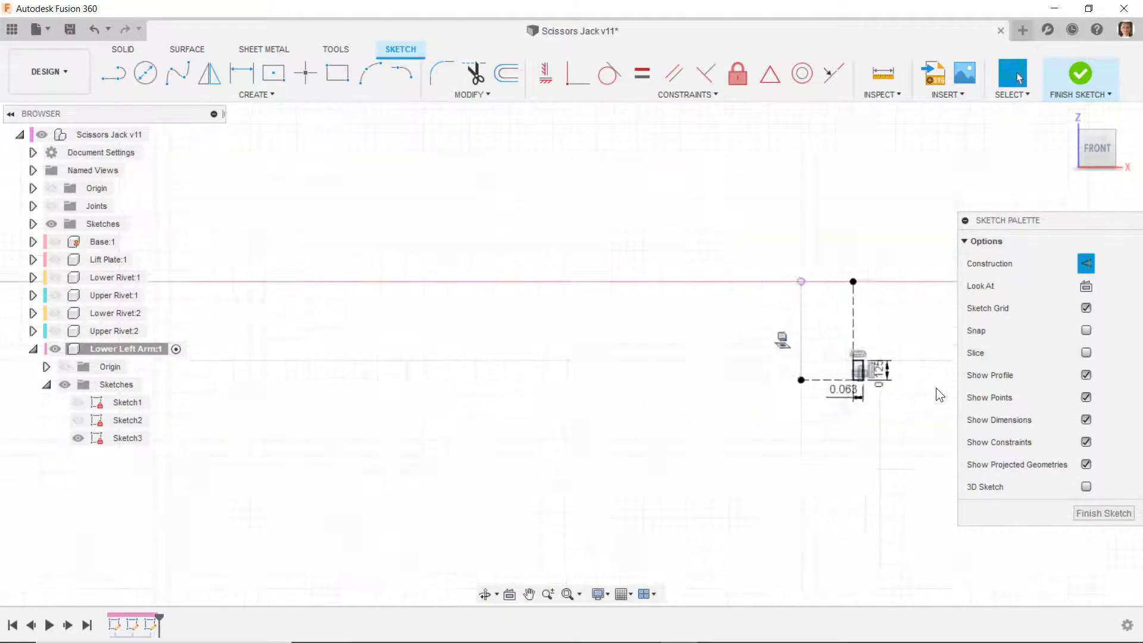
pyautogui.scroll(1, 275, 379)
pyautogui.click(354, 378)
pyautogui.click(1084, 267)
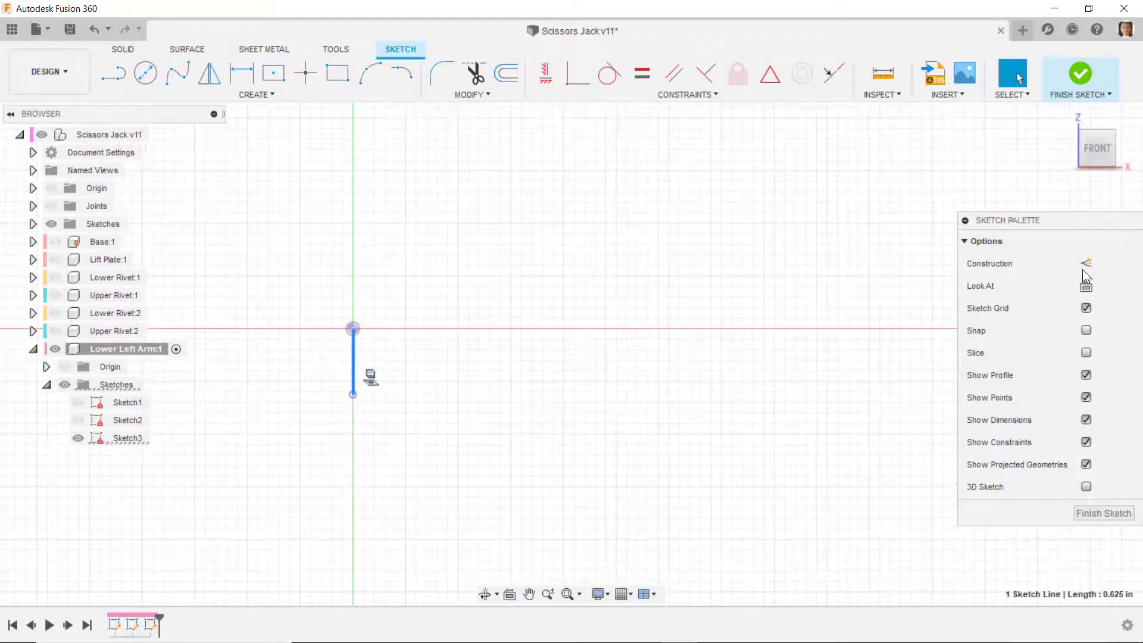
pyautogui.click(752, 410)
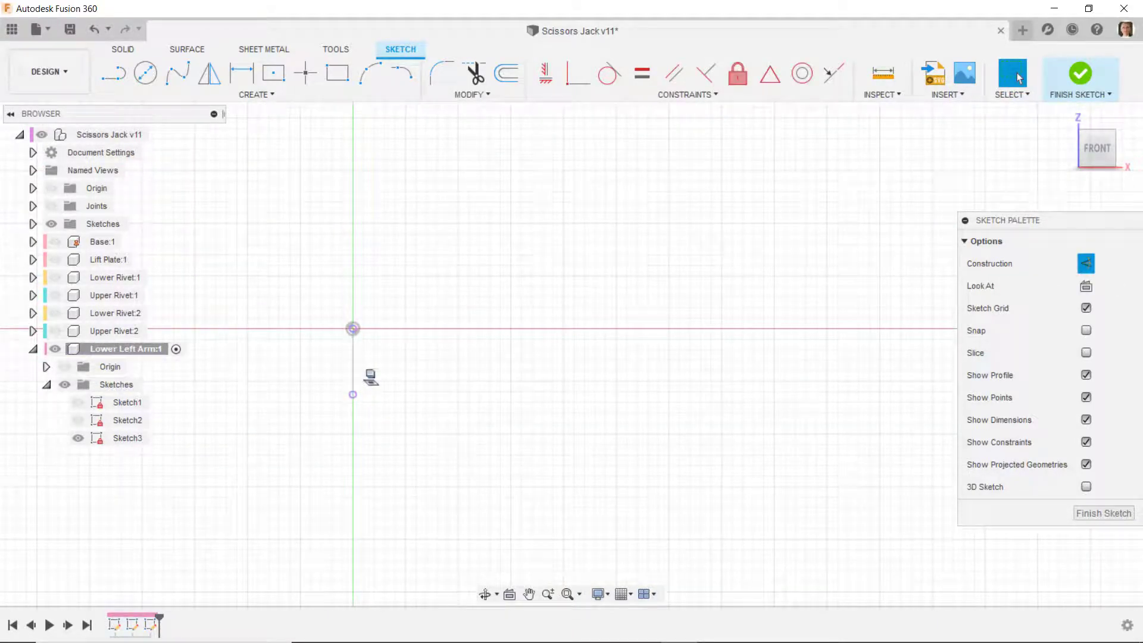
# - Draw a non-construction two-point rectangle about 0.233 in high, up and left from the lower end of the projected line below the origin
pyautogui.press('r')
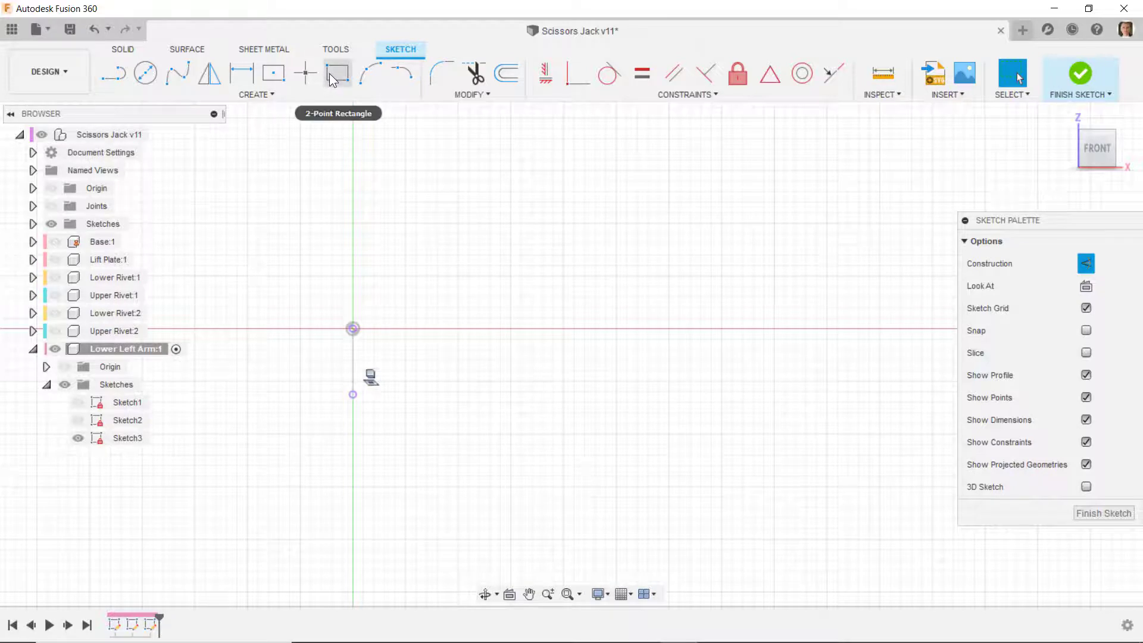
pyautogui.click(353, 398)
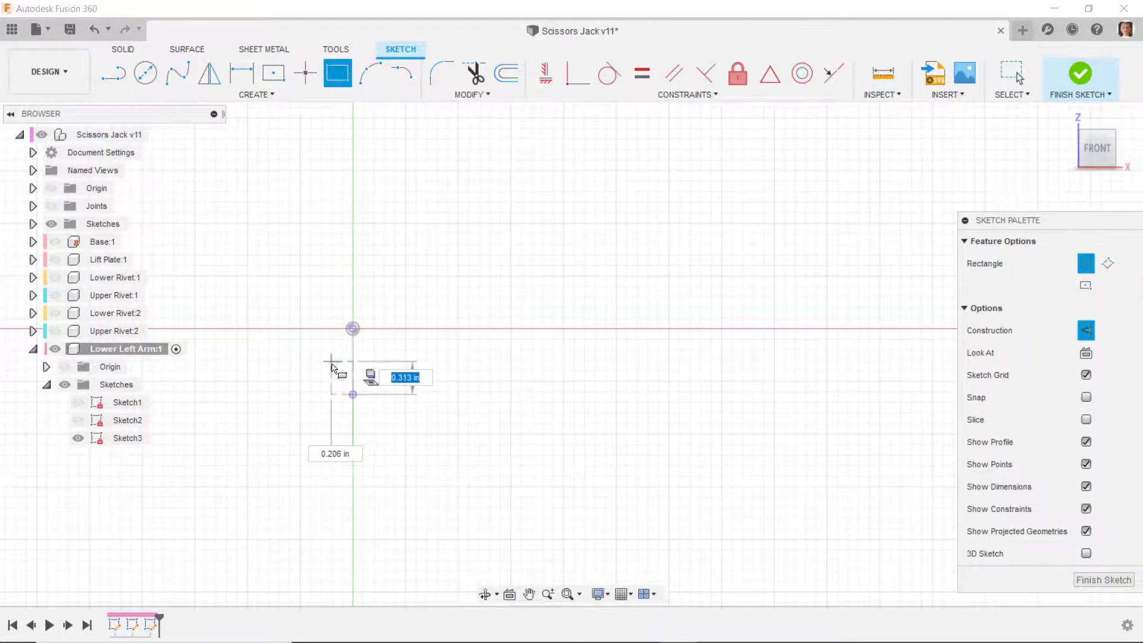
pyautogui.press('Escape')
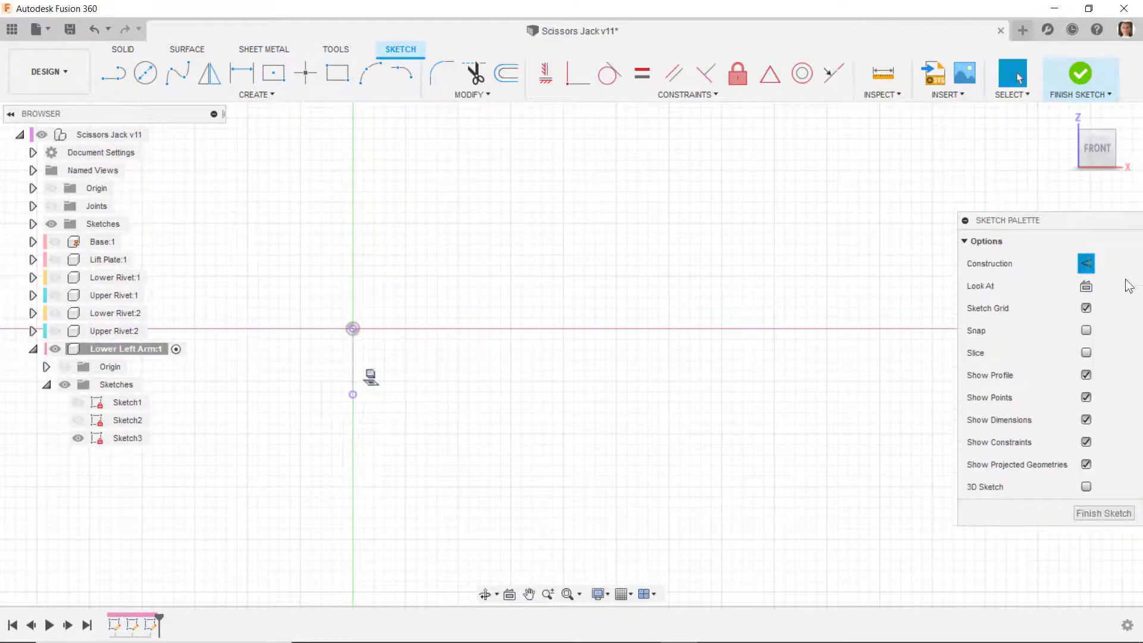
pyautogui.click(1091, 268)
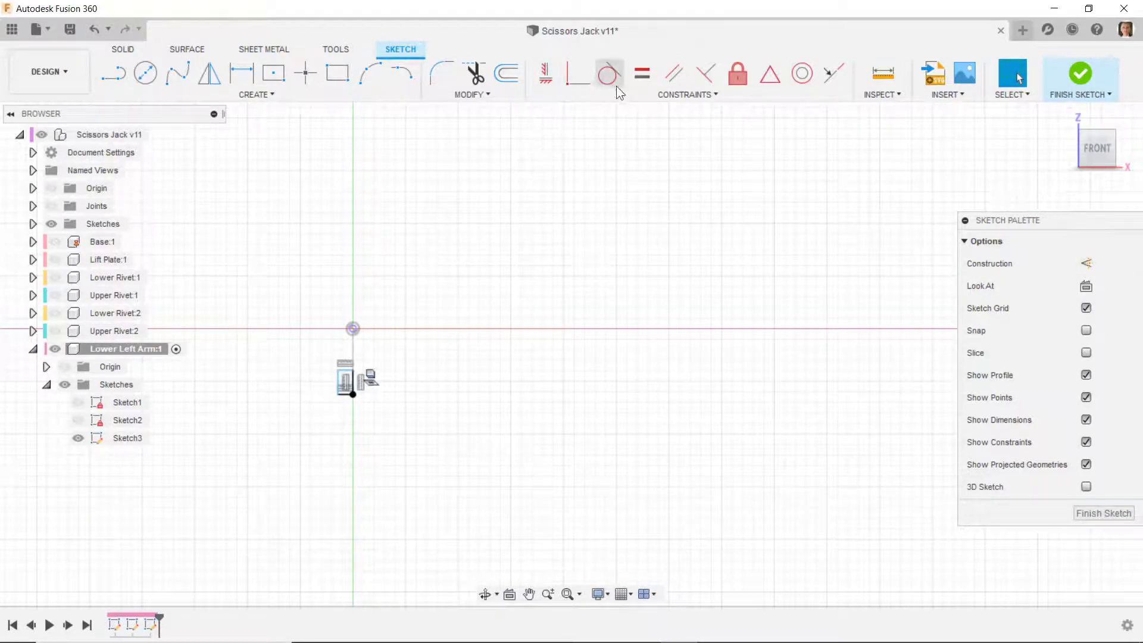
# - Apply Equal constraints to match the new rectangle's height and width to those of the dimensioned rectangle at the arm's far end
pyautogui.click(641, 76)
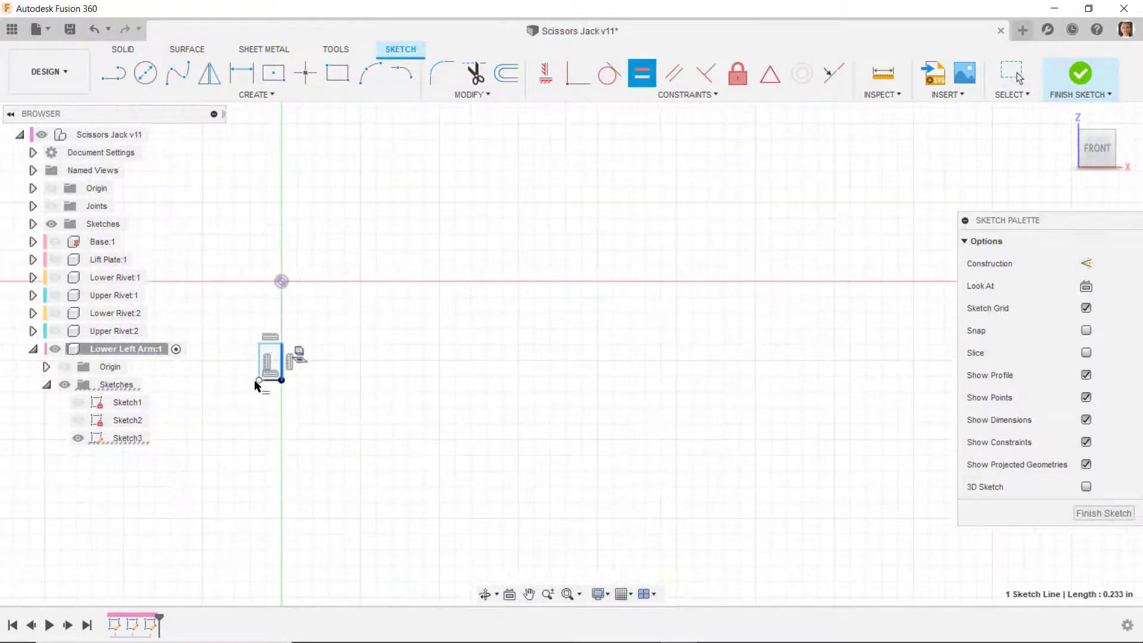
pyautogui.scroll(-2, 475, 448)
pyautogui.scroll(5, 817, 408)
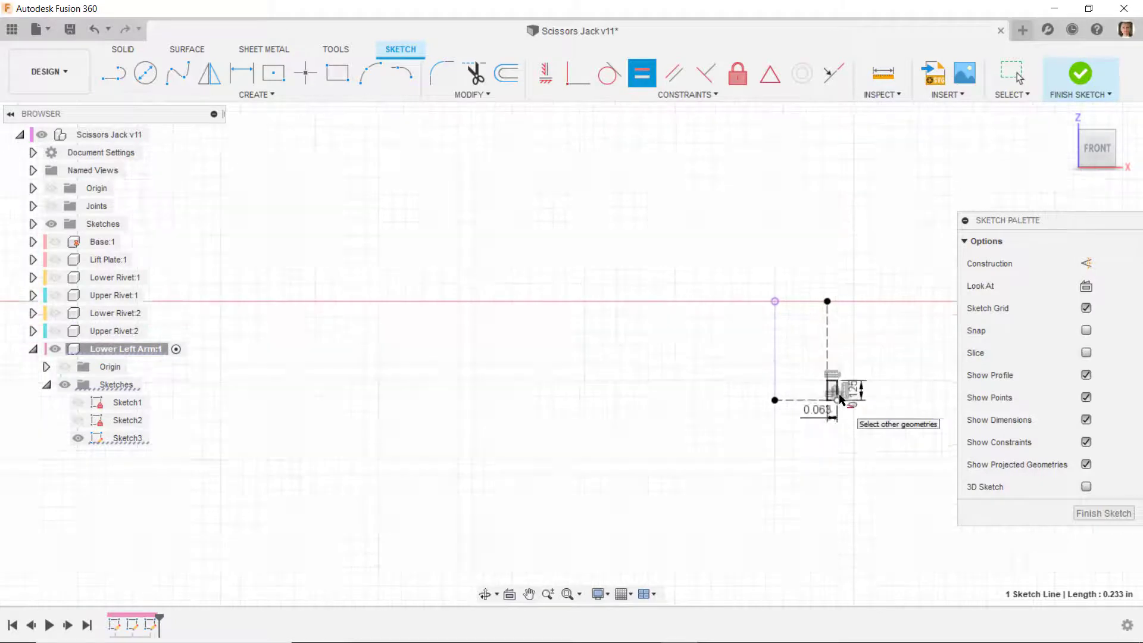
pyautogui.scroll(3, 834, 390)
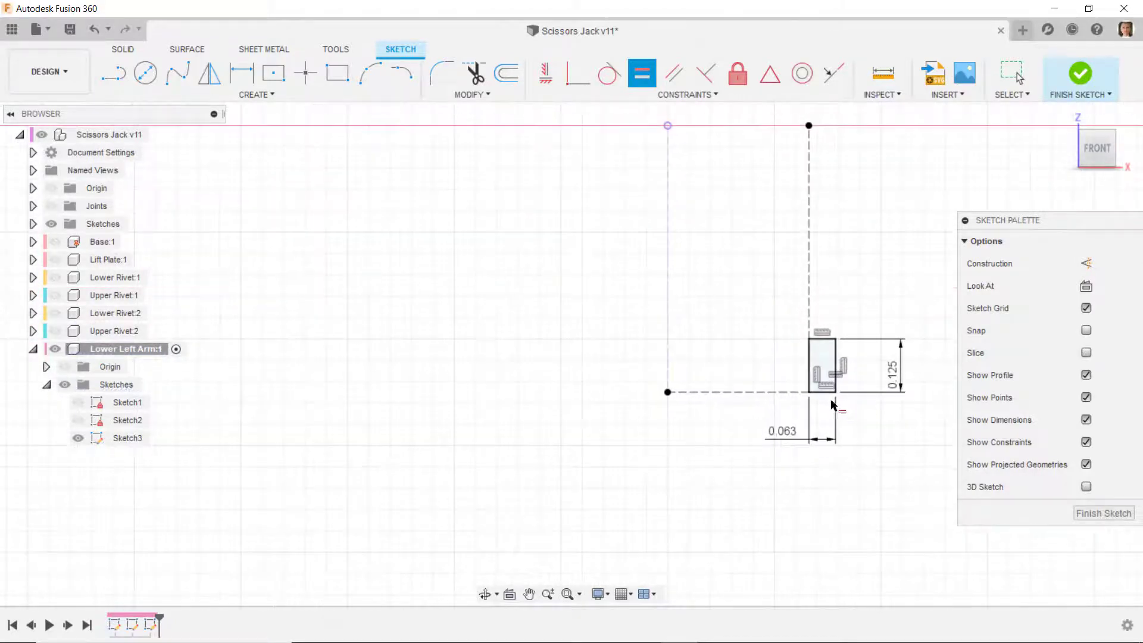
pyautogui.scroll(-5, 830, 400)
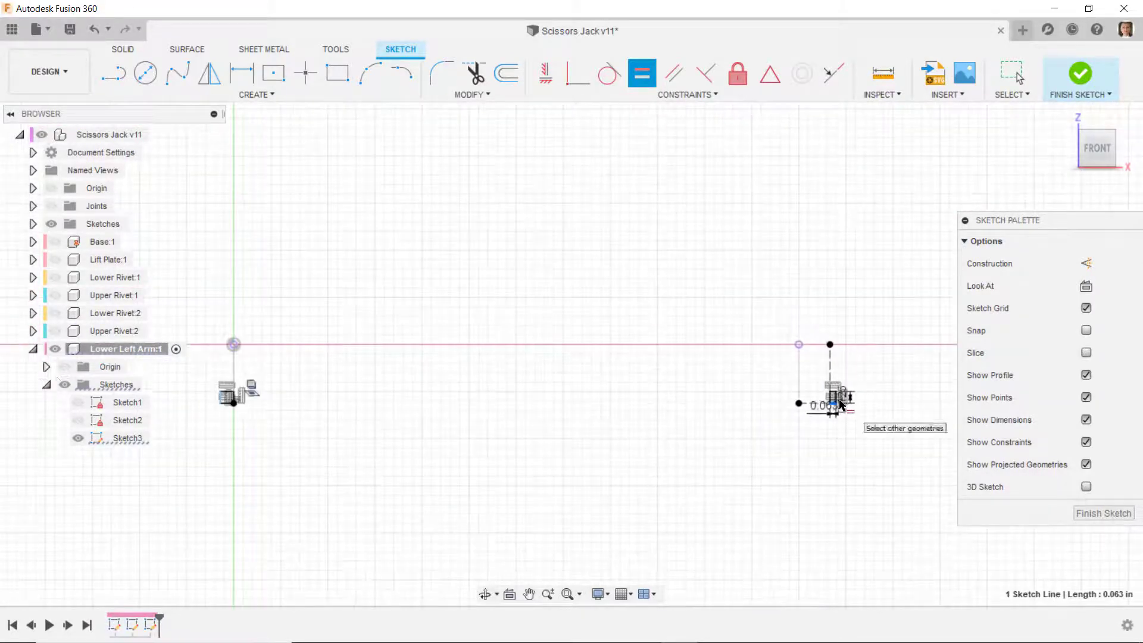
pyautogui.scroll(5, 221, 400)
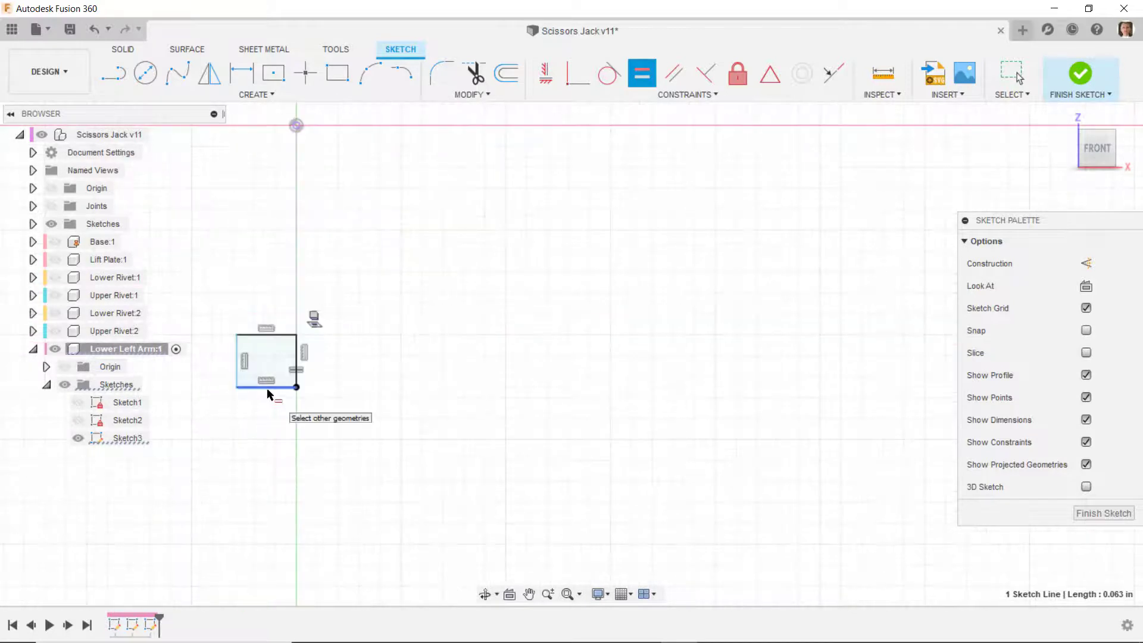
pyautogui.scroll(-4, 396, 387)
# - Finish the sketch and show Sketch1 and Sketch2 of the Lower Left Arm alongside it
pyautogui.moveTo(391, 359); pyautogui.dragTo(440, 359, button='right')
pyautogui.moveTo(467, 380)
pyautogui.keyDown('shift'); pyautogui.mouseDown(button='middle')
pyautogui.moveTo(430, 416)
pyautogui.moveTo(431, 465)
pyautogui.mouseUp(button='middle'); pyautogui.keyUp('shift')
pyautogui.click(1080, 74)
pyautogui.click(78, 403)
pyautogui.click(78, 420)
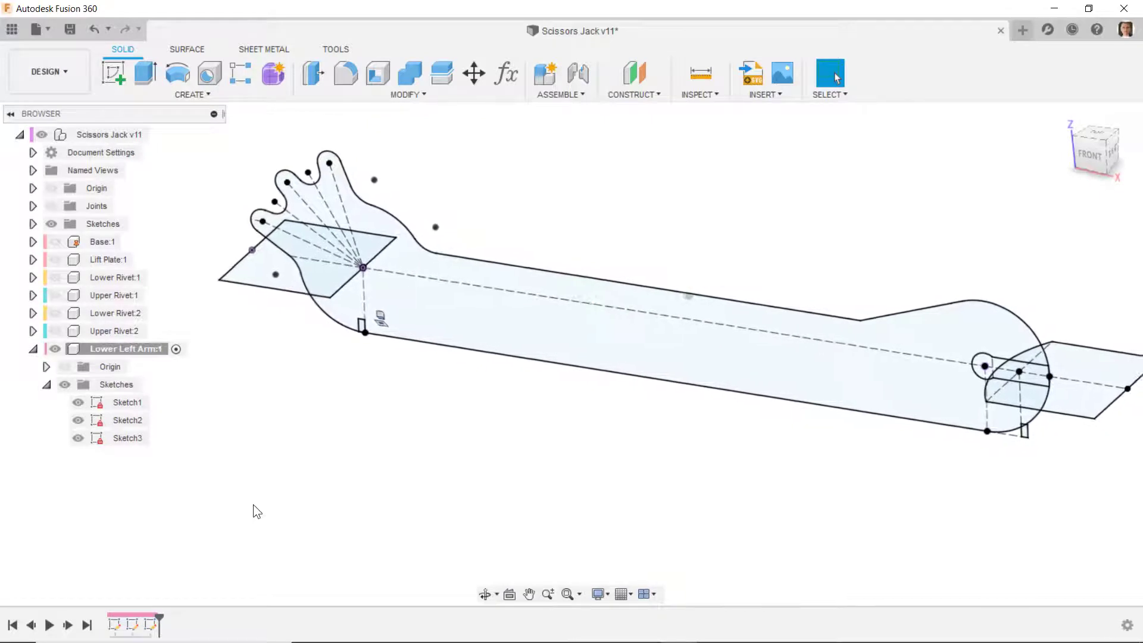
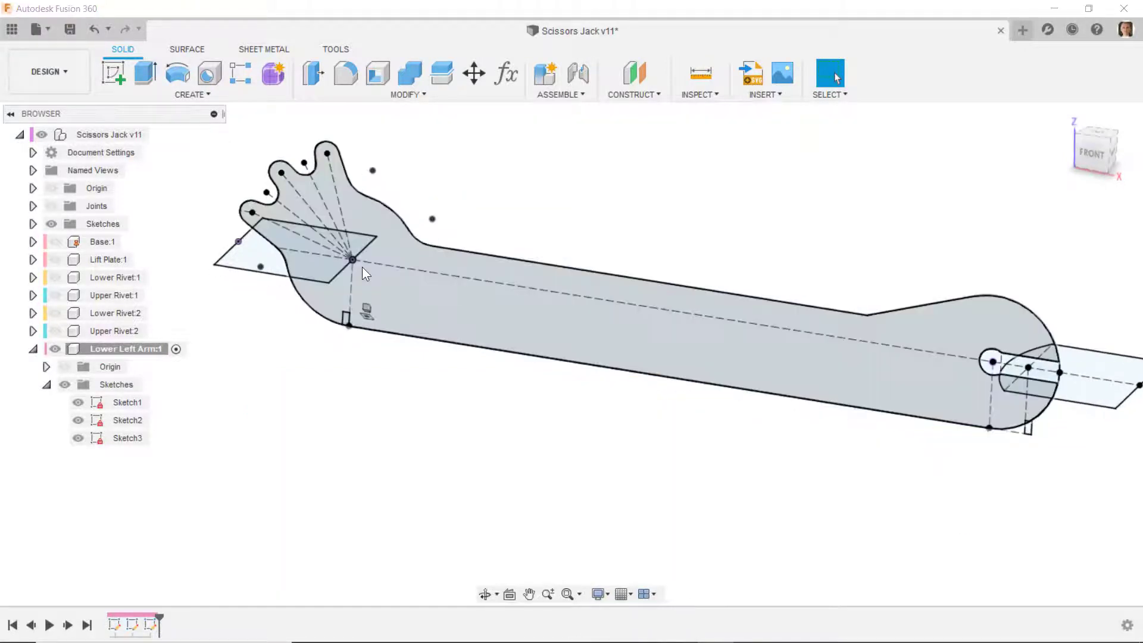
# - Reopen Sketch1 of the Lower Left Arm and draw a center-diameter circle at the origin in the toothed end
pyautogui.scroll(-4, 348, 393)
pyautogui.scroll(3, 338, 338)
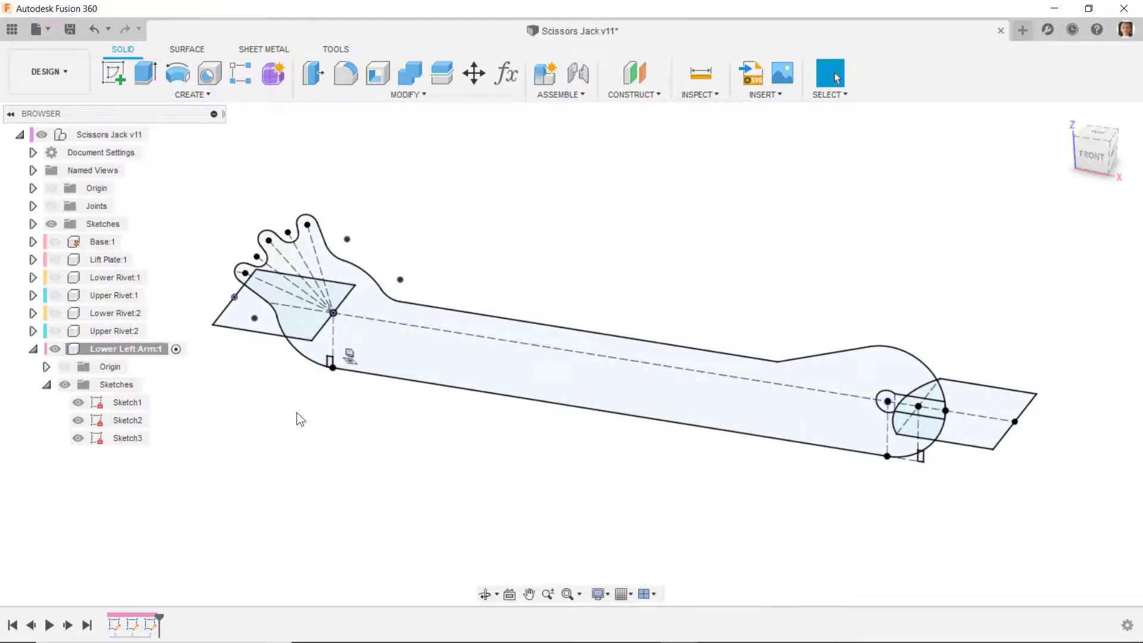
pyautogui.rightClick(104, 401)
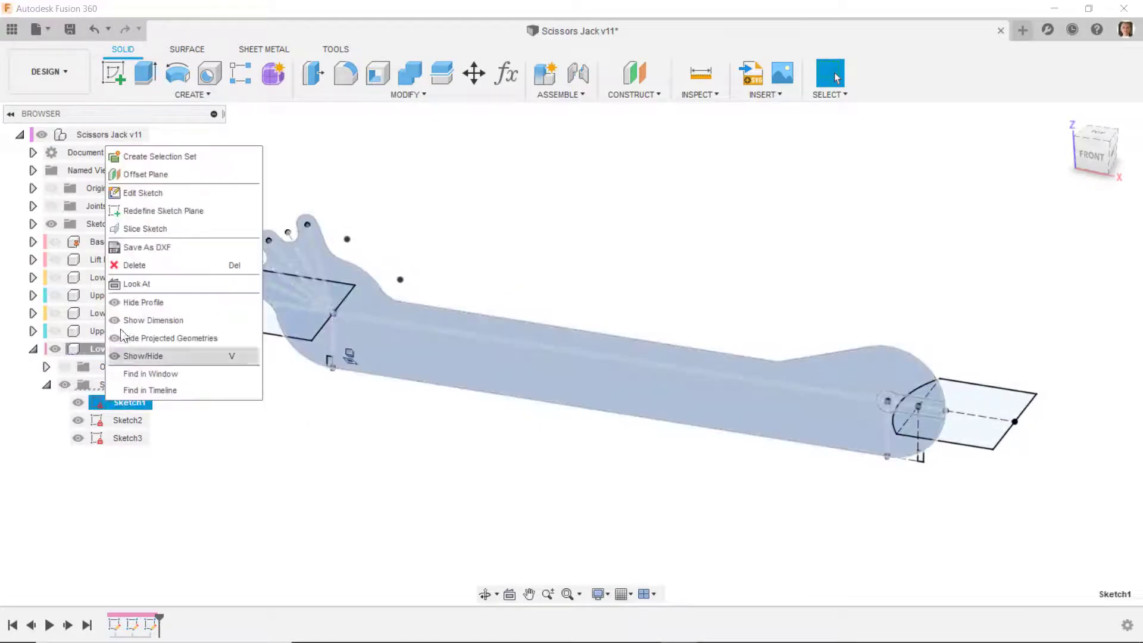
pyautogui.click(142, 194)
pyautogui.scroll(5, 340, 344)
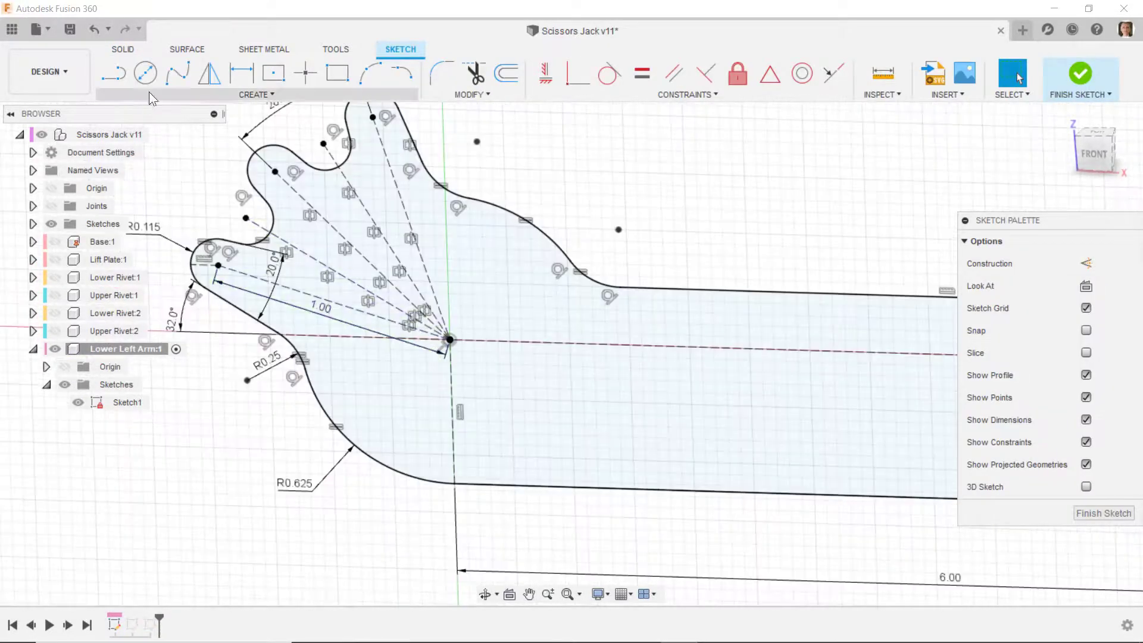
pyautogui.click(144, 74)
pyautogui.click(449, 340)
pyautogui.click(484, 374)
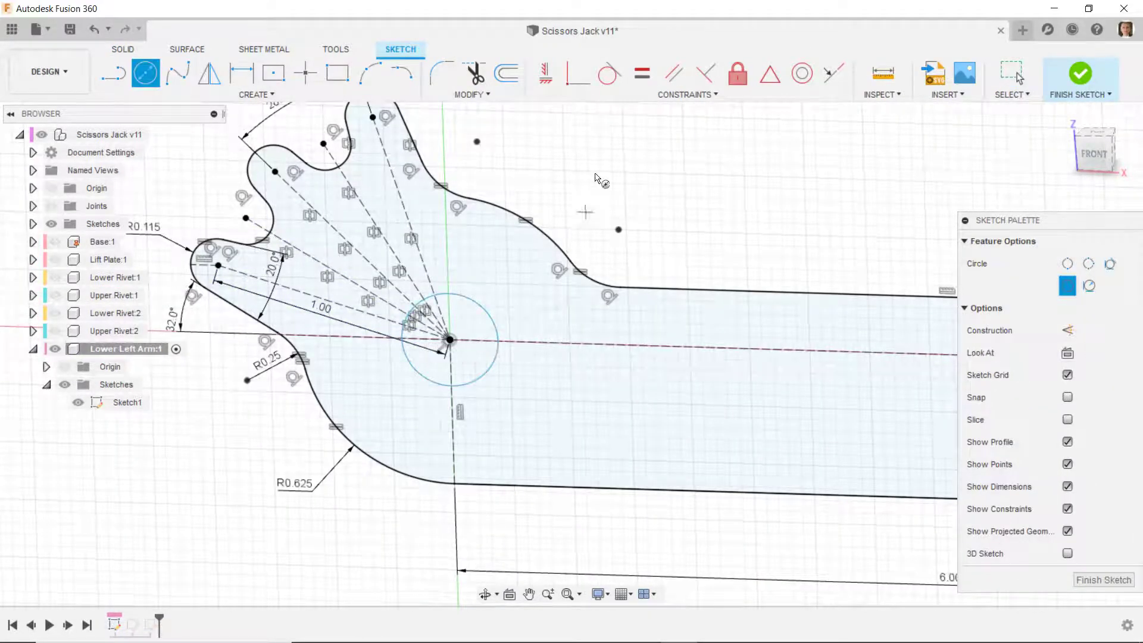
# - Apply an Equal constraint between the new circle and the slot's rounded end at the far end, and finish the sketch
pyautogui.click(642, 73)
pyautogui.click(484, 374)
pyautogui.scroll(-3, 178, 247)
pyautogui.scroll(-1, 178, 247)
pyautogui.scroll(3, 775, 301)
pyautogui.click(773, 312)
pyautogui.press('F6')
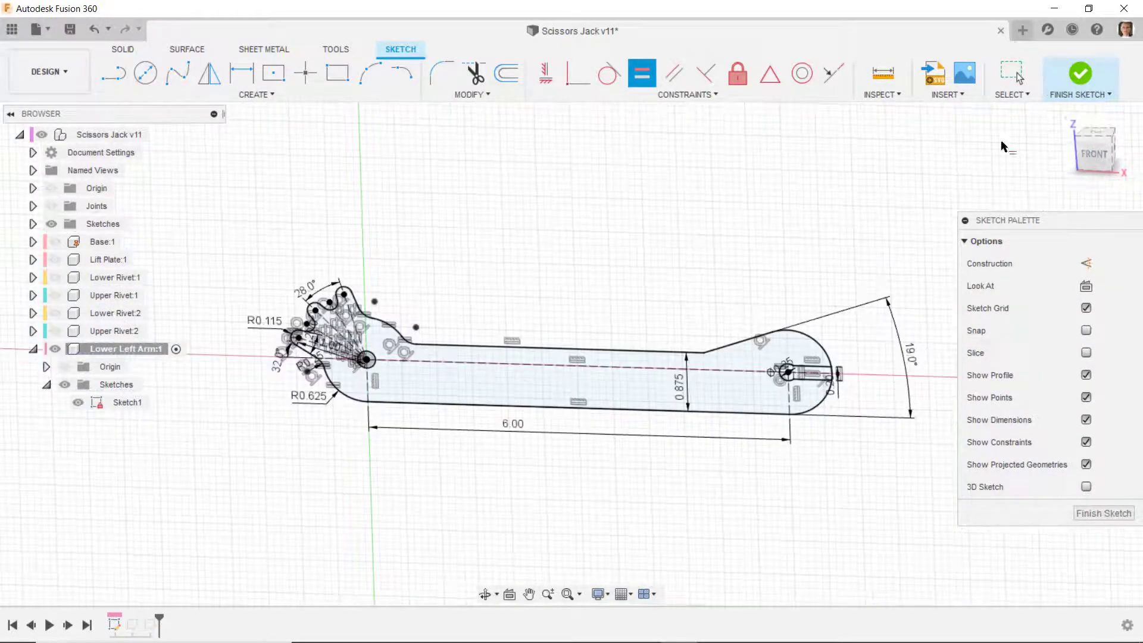
pyautogui.click(1070, 78)
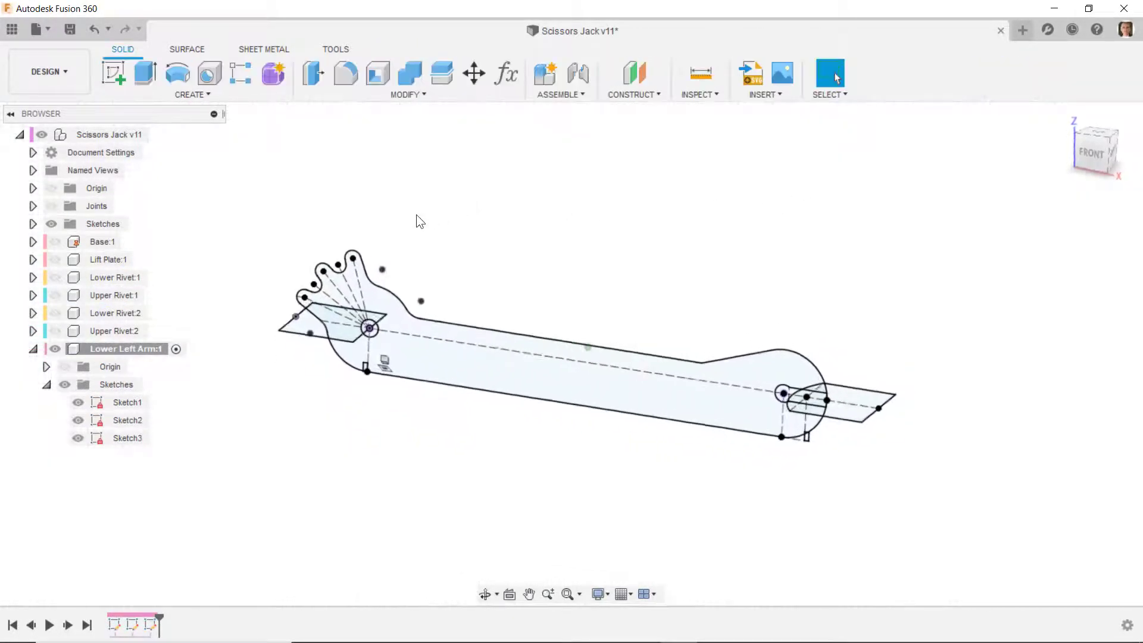
# - Extrude the arm profile symmetrically as a new body, using a whole-length distance of 1.5 in
pyautogui.click(148, 76)
pyautogui.click(427, 350)
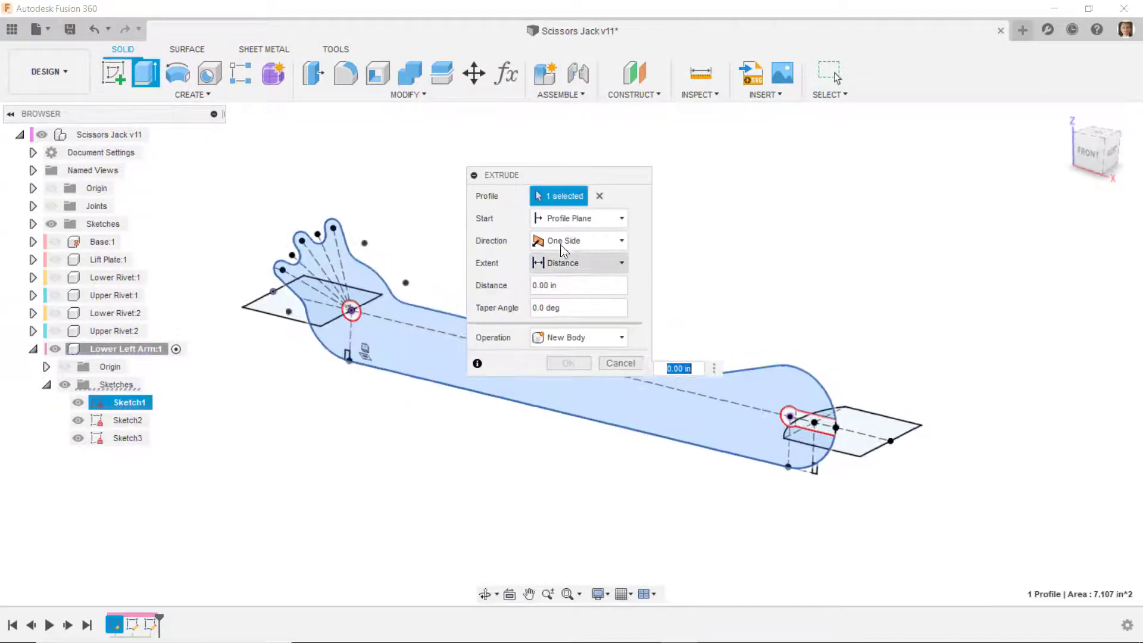
pyautogui.click(578, 238)
pyautogui.click(567, 295)
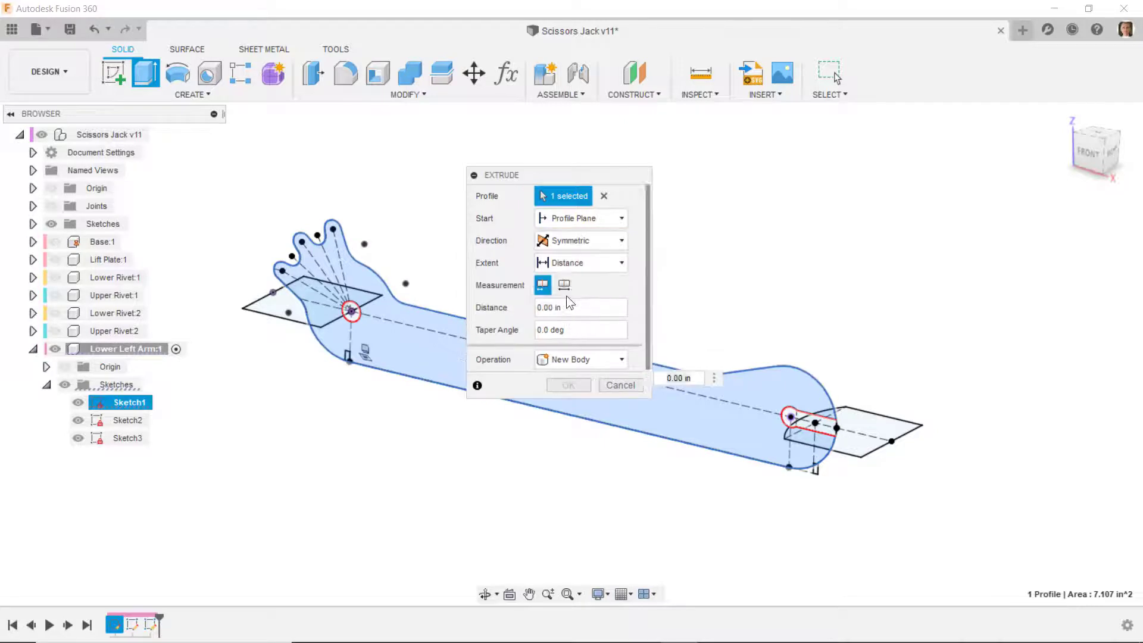
pyautogui.click(564, 285)
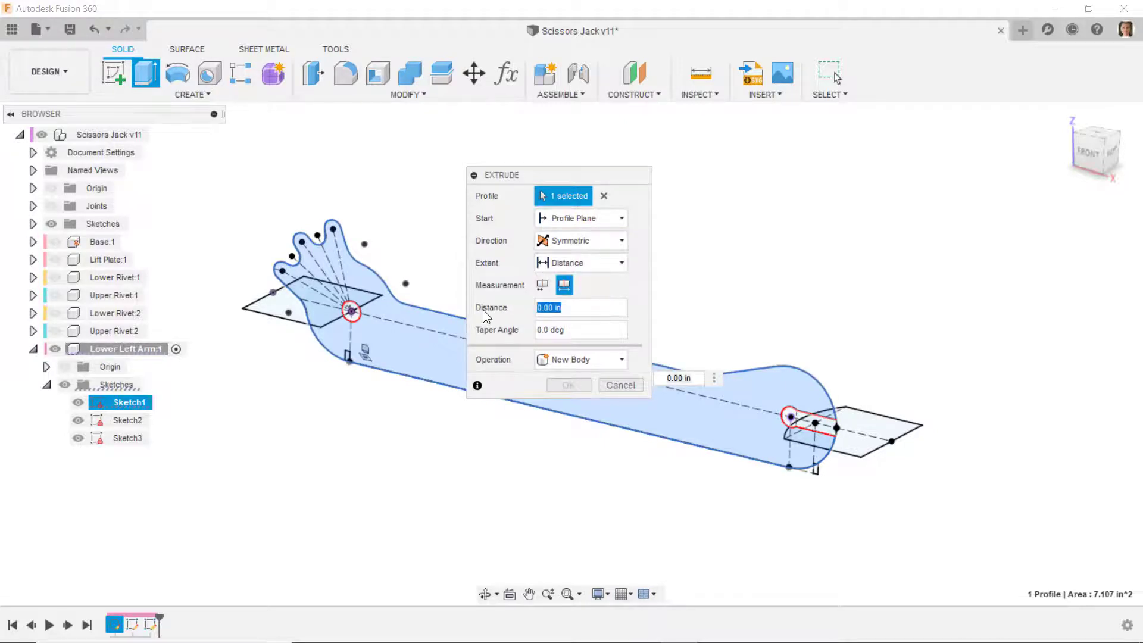
pyautogui.write('1.5')
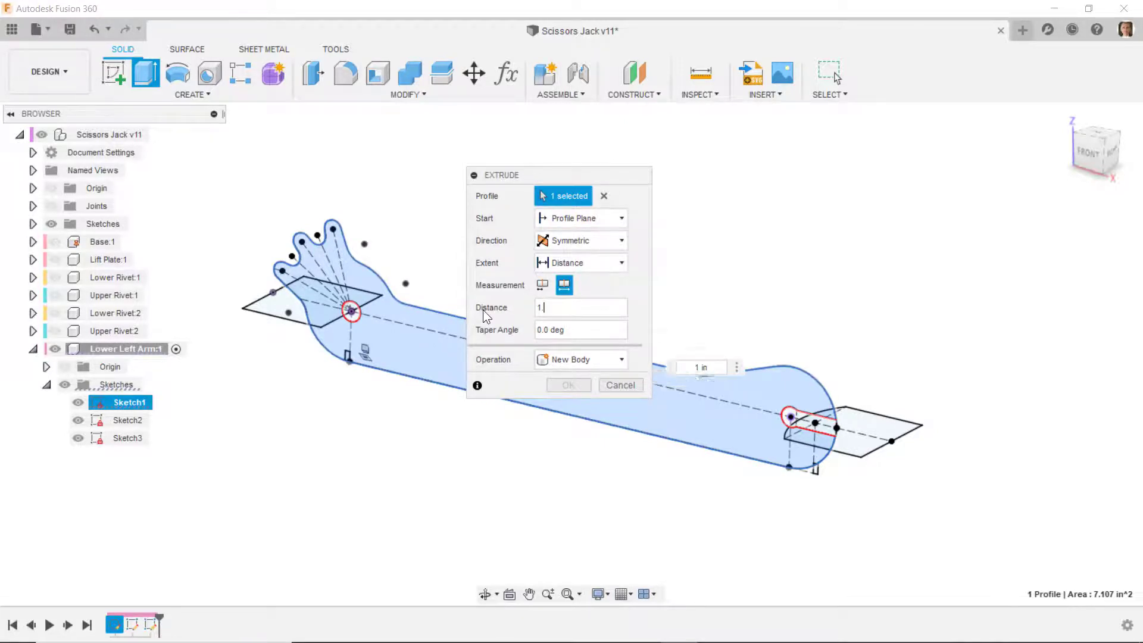
pyautogui.press('Return')
# - Start a Shell with Tangent Chain on and select the arm's outer perimeter faces and the slot faces for removal
pyautogui.click(378, 77)
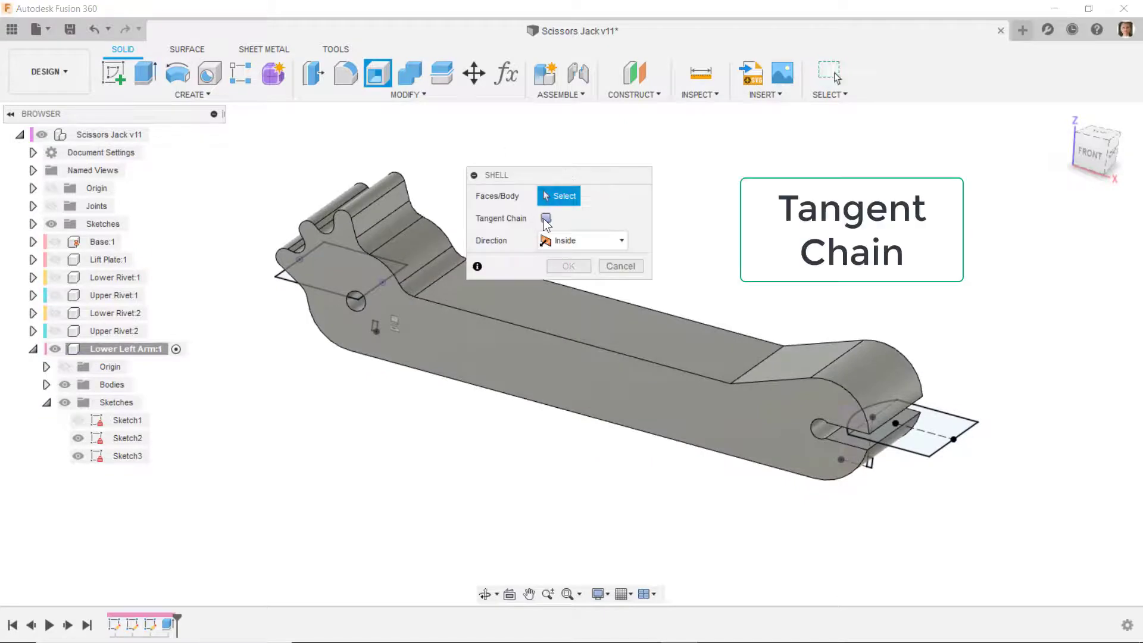
pyautogui.click(477, 295)
pyautogui.keyDown('shift'); pyautogui.moveTo(477, 294); pyautogui.dragTo(782, 385, button='middle'); pyautogui.keyUp('shift')
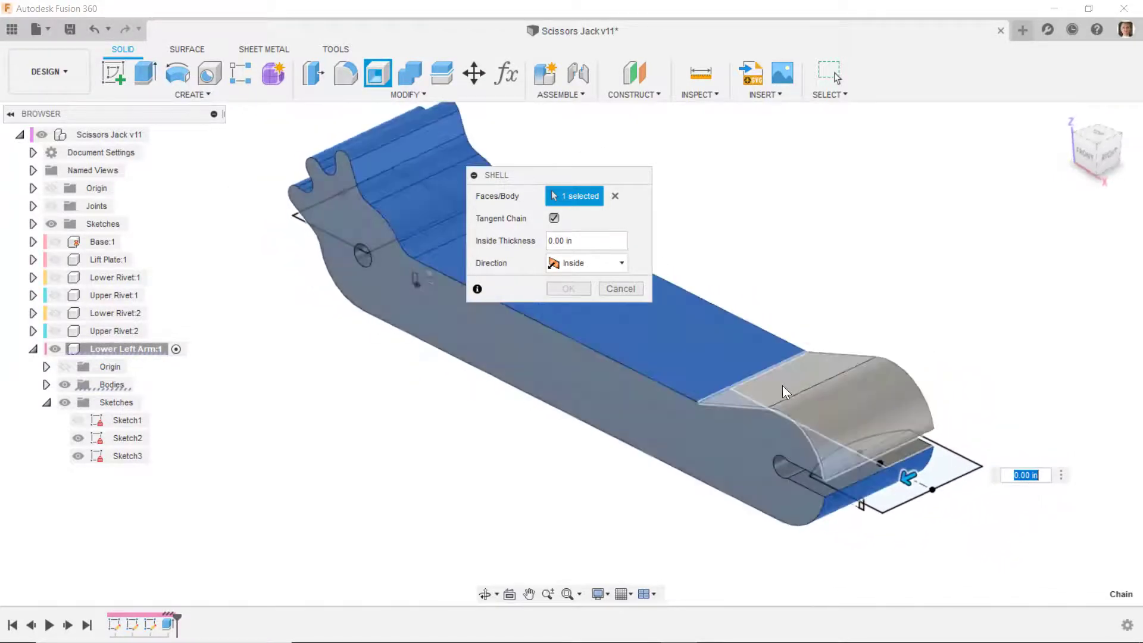
pyautogui.click(782, 385)
pyautogui.keyDown('shift'); pyautogui.moveTo(936, 449); pyautogui.dragTo(874, 351, button='middle'); pyautogui.keyUp('shift')
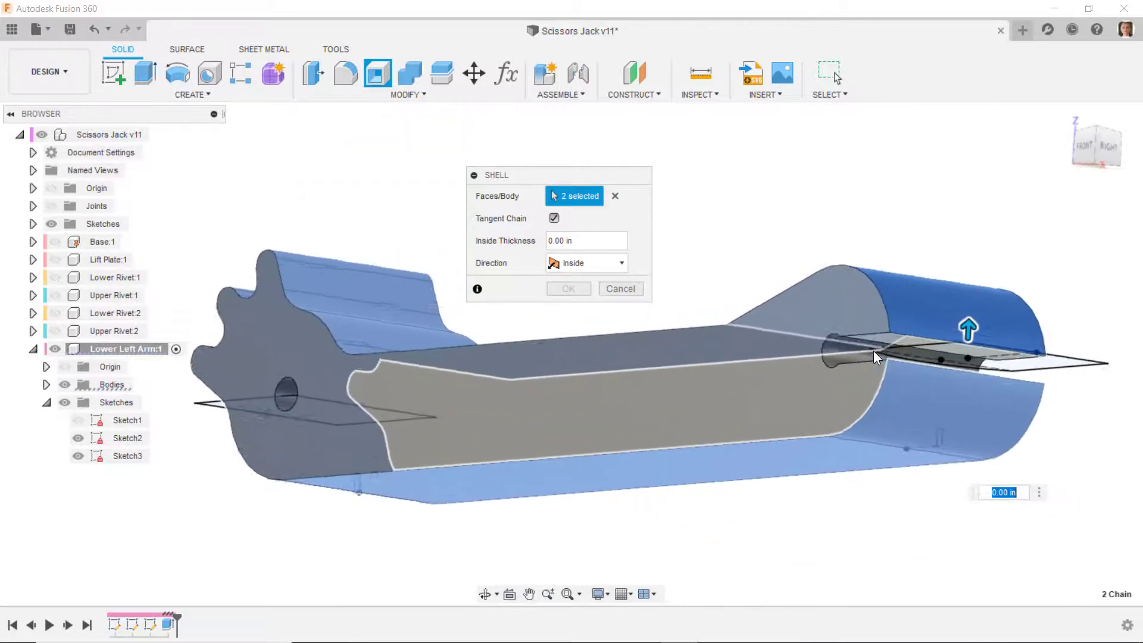
pyautogui.scroll(5, 969, 350)
pyautogui.click(969, 350)
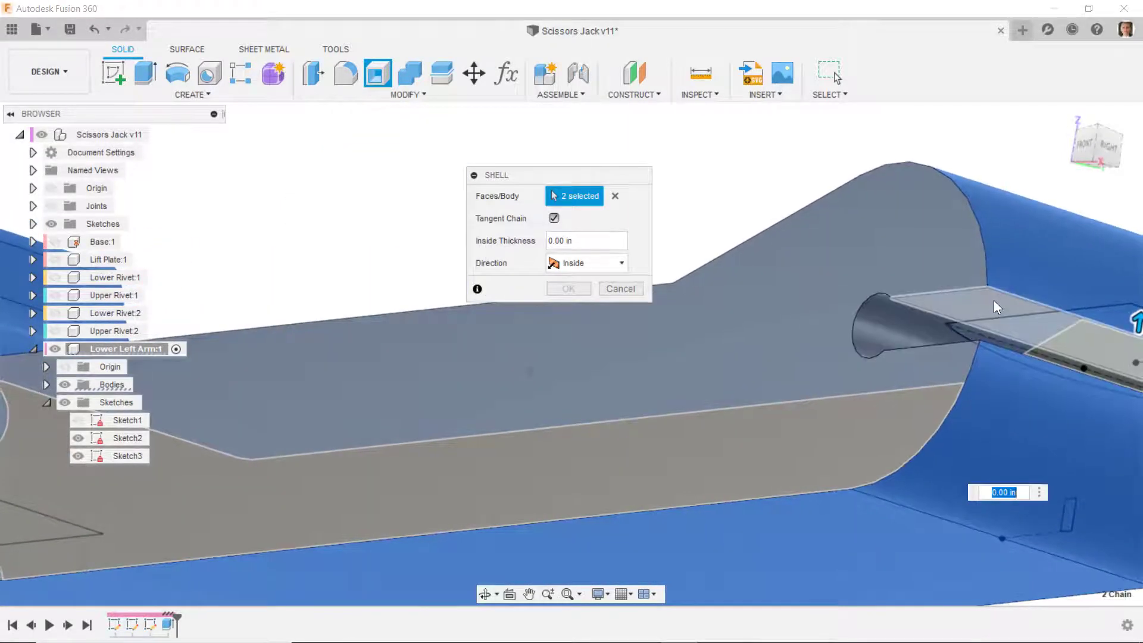
pyautogui.click(885, 318)
# - Add the rivet hole face at the toothed end, turn Tangent Chain off, and deselect the arm's long flat bottom face
pyautogui.keyDown('shift'); pyautogui.moveTo(892, 338); pyautogui.dragTo(982, 426, button='middle'); pyautogui.keyUp('shift')
pyautogui.scroll(3, 309, 275)
pyautogui.click(310, 281)
pyautogui.scroll(-3, 311, 283)
pyautogui.keyDown('shift'); pyautogui.moveTo(334, 315); pyautogui.dragTo(445, 412, button='middle'); pyautogui.keyUp('shift')
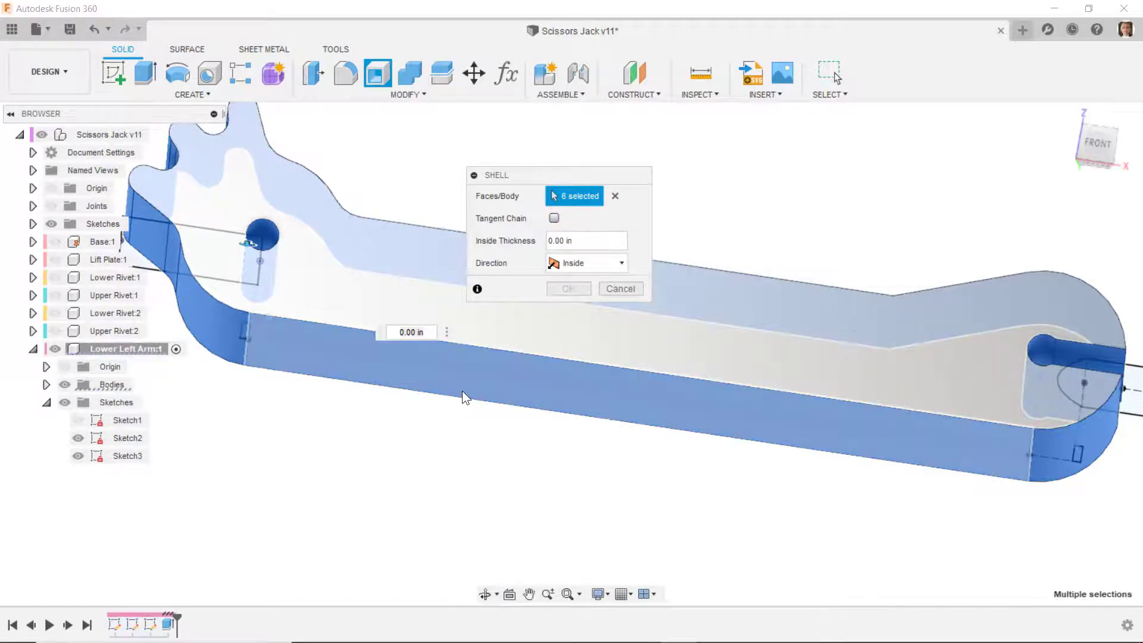
pyautogui.click(478, 377)
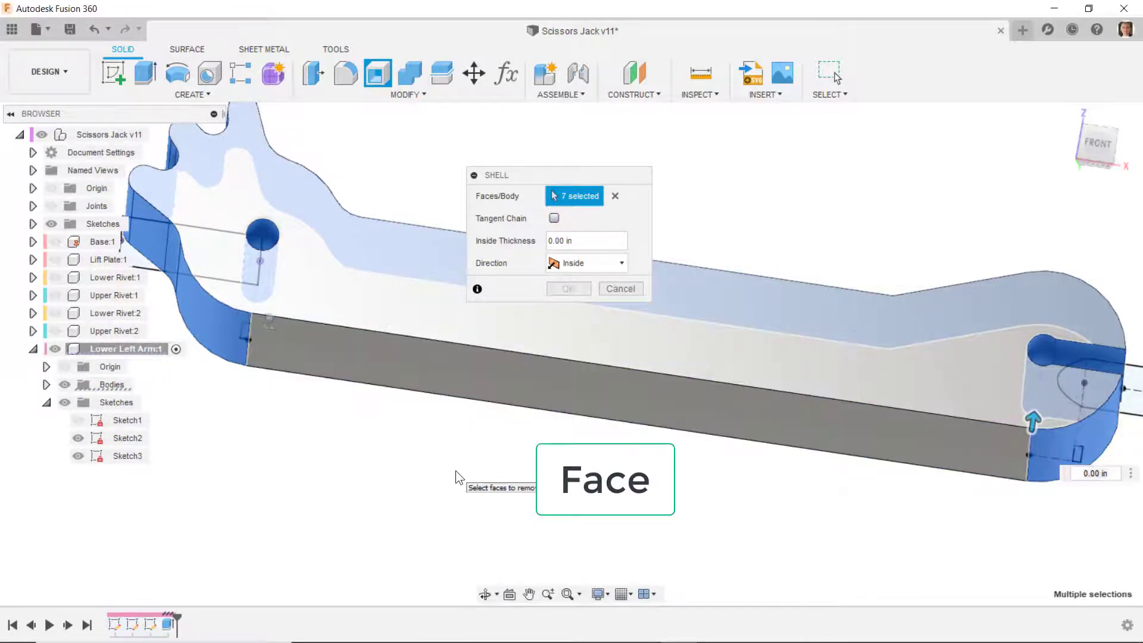
# - Set the shell's inside thickness to 0.0625 in and complete it
pyautogui.keyDown('shift'); pyautogui.moveTo(456, 471); pyautogui.dragTo(262, 381, button='middle'); pyautogui.keyUp('shift')
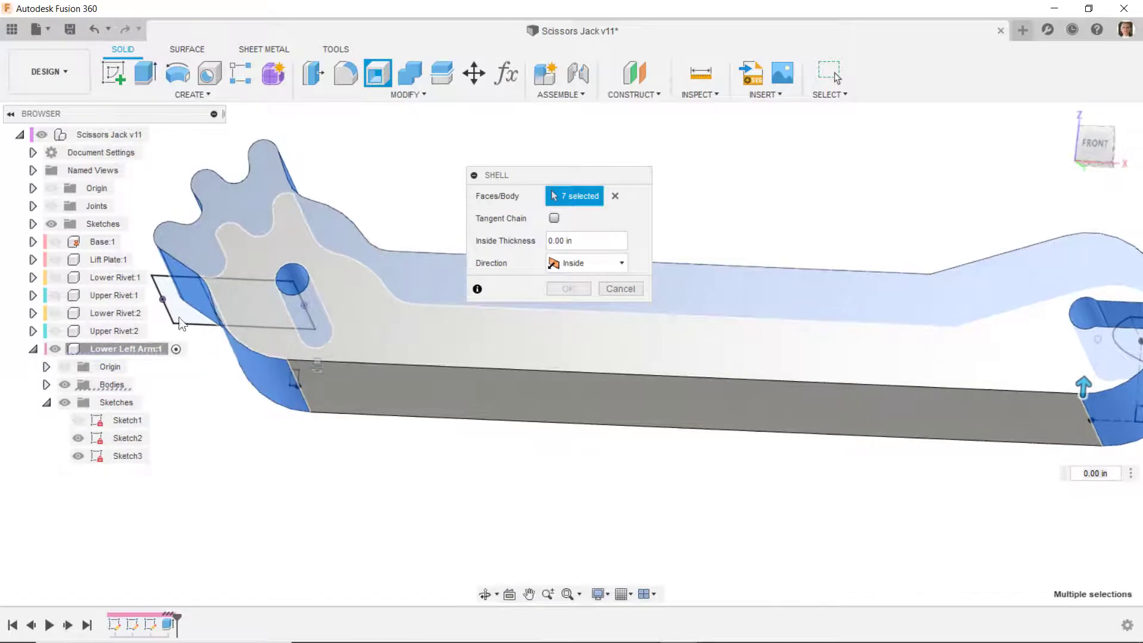
pyautogui.keyDown('shift'); pyautogui.moveTo(205, 151); pyautogui.dragTo(345, 390, button='middle'); pyautogui.keyUp('shift')
pyautogui.moveTo(341, 348)
pyautogui.keyDown('shift'); pyautogui.mouseDown(button='middle')
pyautogui.moveTo(816, 364)
pyautogui.moveTo(359, 339)
pyautogui.mouseUp(button='middle'); pyautogui.keyUp('shift')
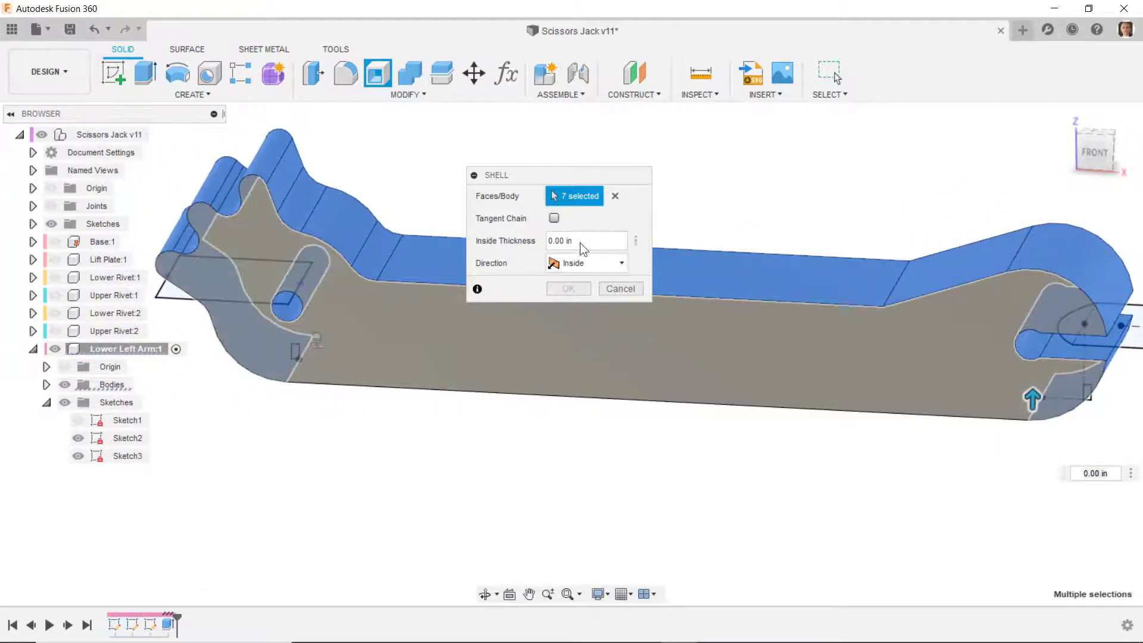
pyautogui.click(581, 243)
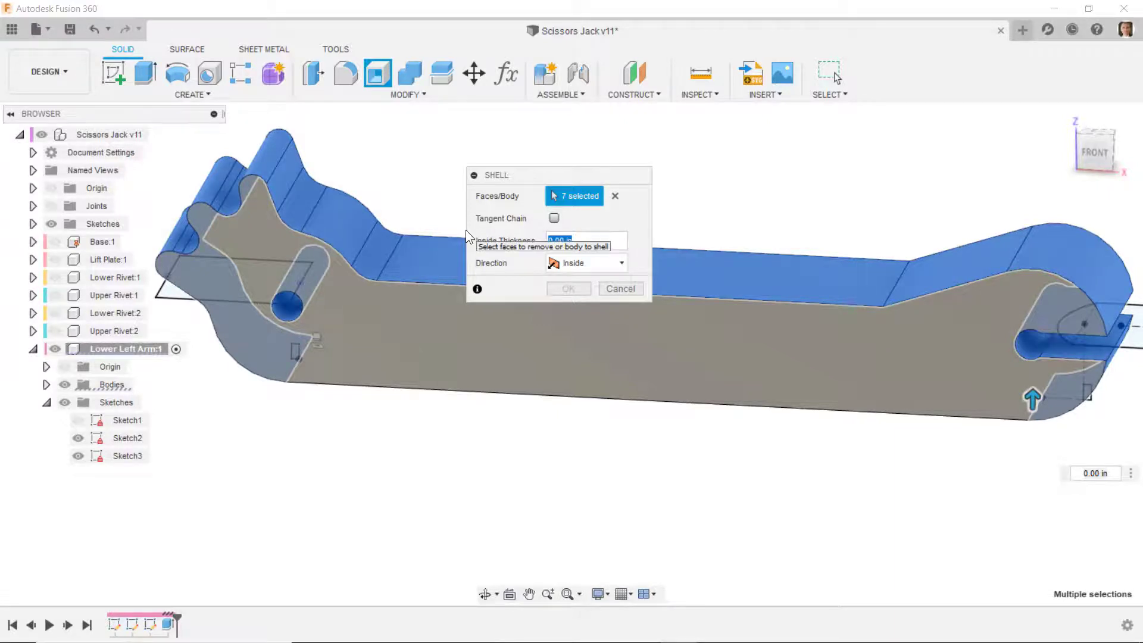
pyautogui.write('.0625')
pyautogui.click(561, 288)
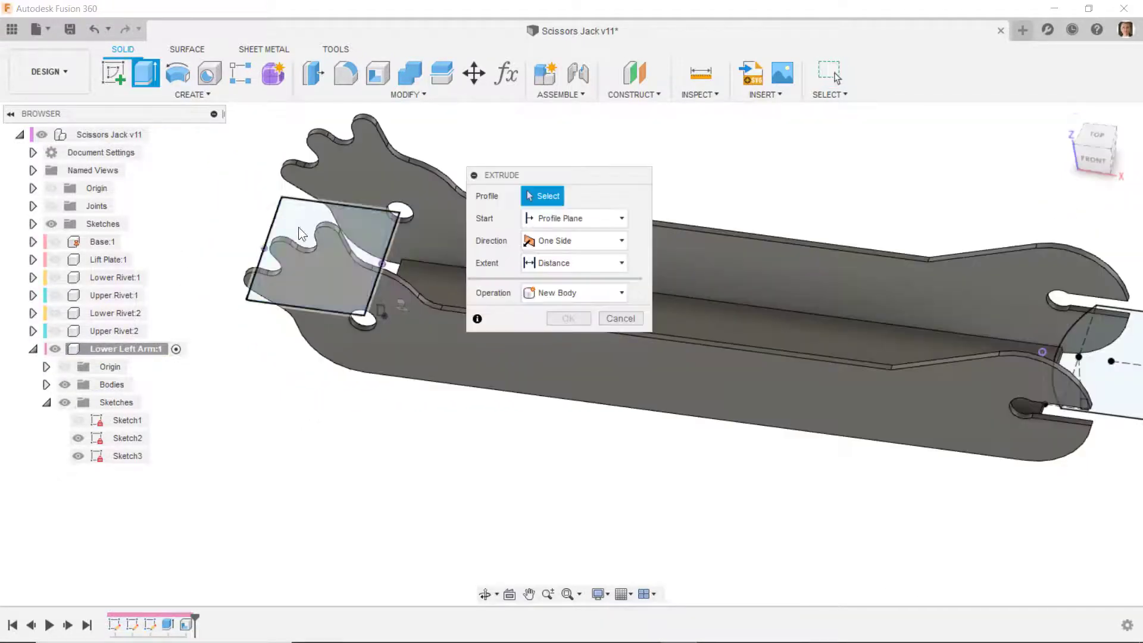
# - Try to cut both Sketch2 end profiles downward through the arm with the extent set to All, and cancel the extrusion
pyautogui.click(299, 228)
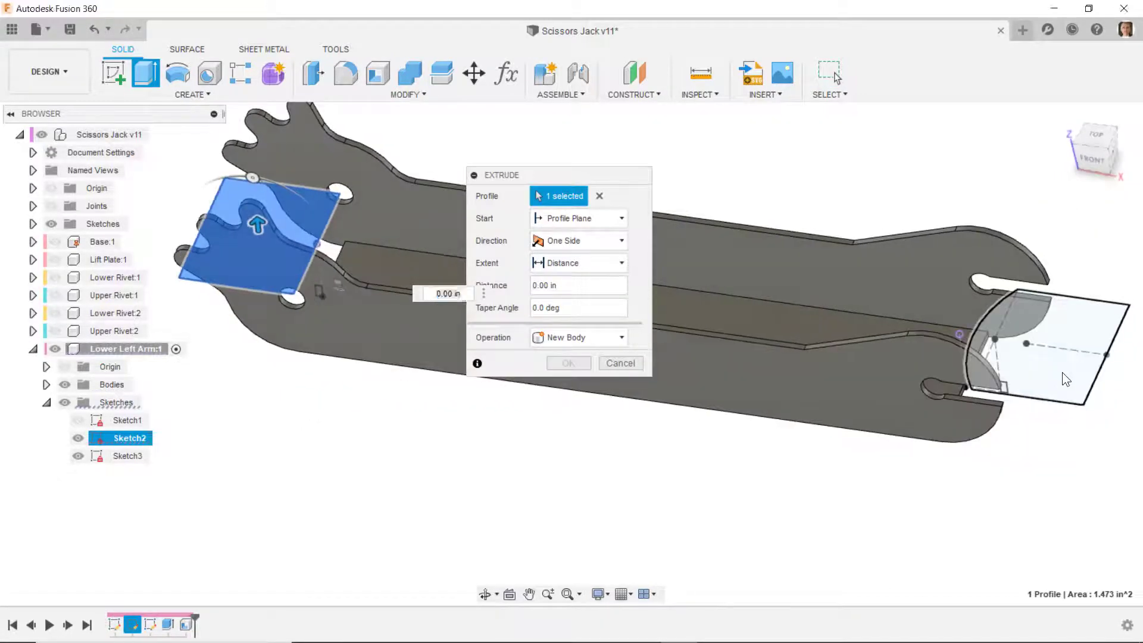
pyautogui.click(1063, 373)
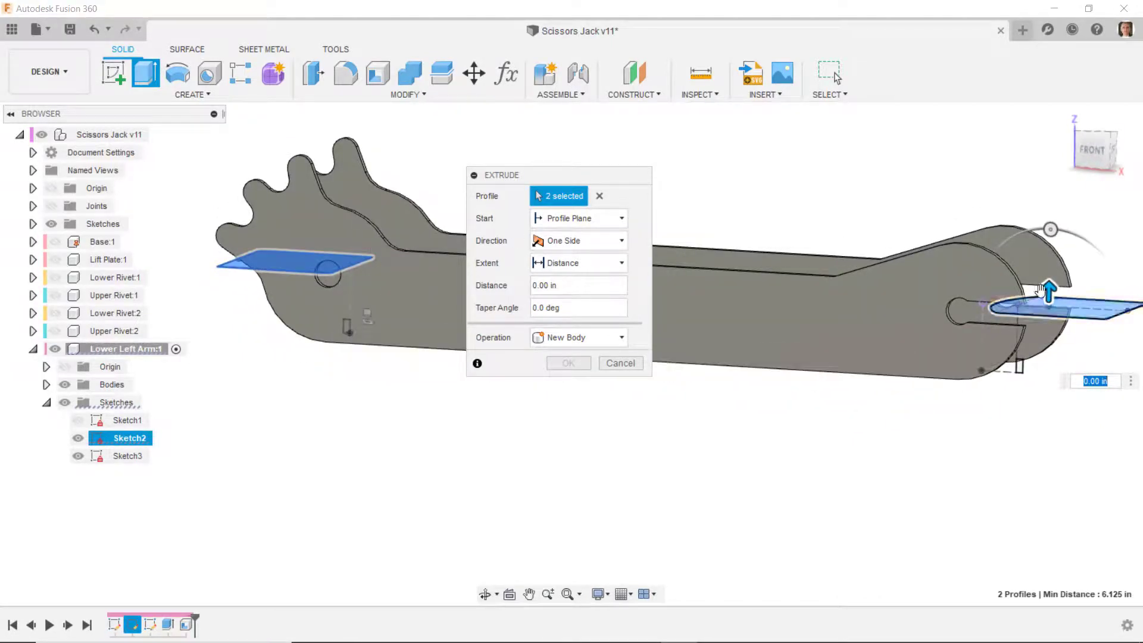
pyautogui.moveTo(1049, 296); pyautogui.dragTo(1034, 428)
pyautogui.click(554, 337)
pyautogui.click(559, 360)
pyautogui.click(576, 265)
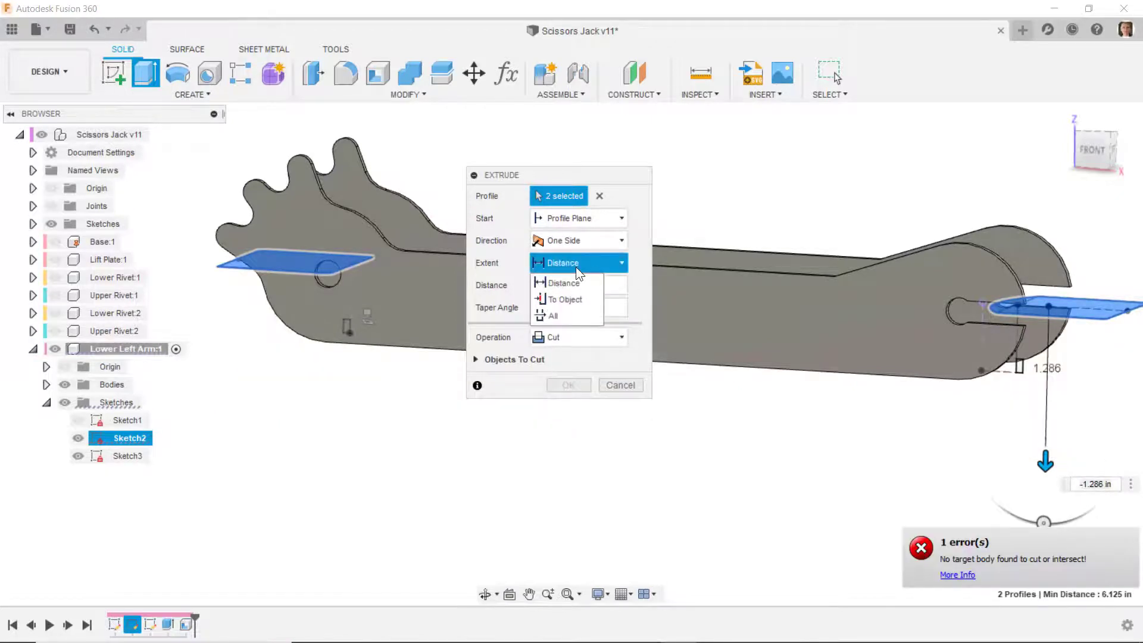
pyautogui.click(556, 319)
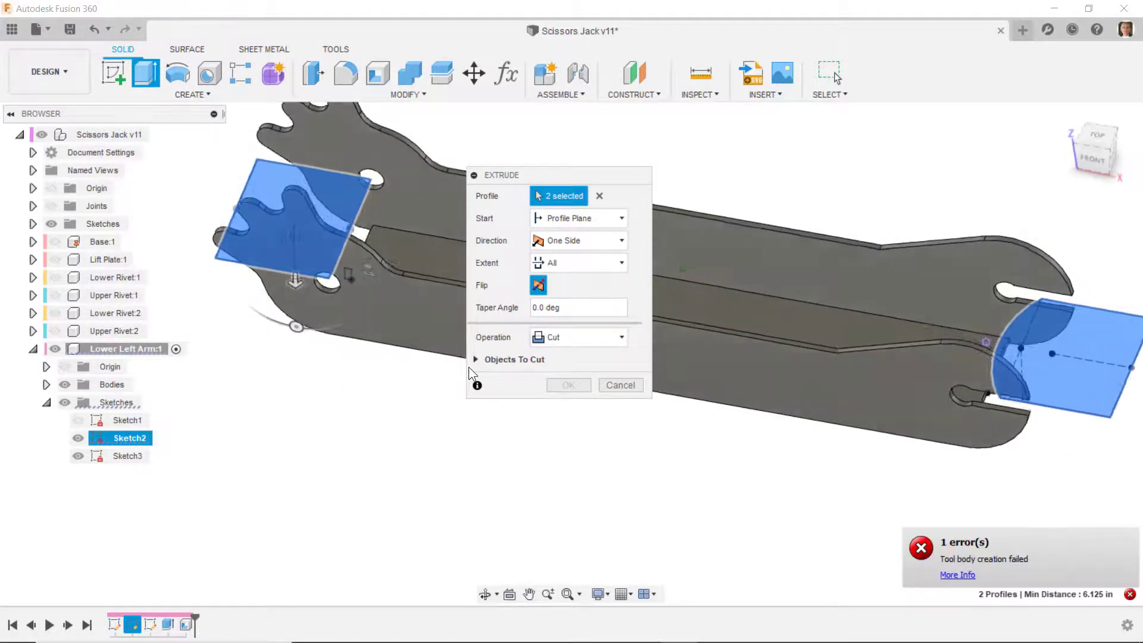
pyautogui.click(1085, 140)
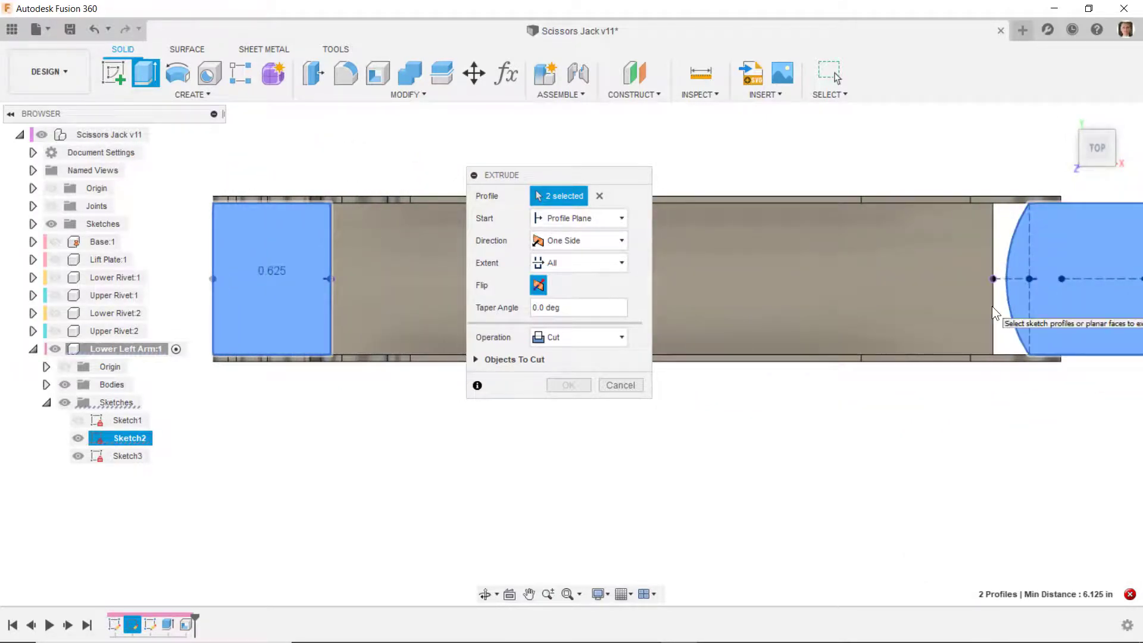
pyautogui.keyDown('shift'); pyautogui.moveTo(992, 296); pyautogui.dragTo(873, 421, button='middle'); pyautogui.keyUp('shift')
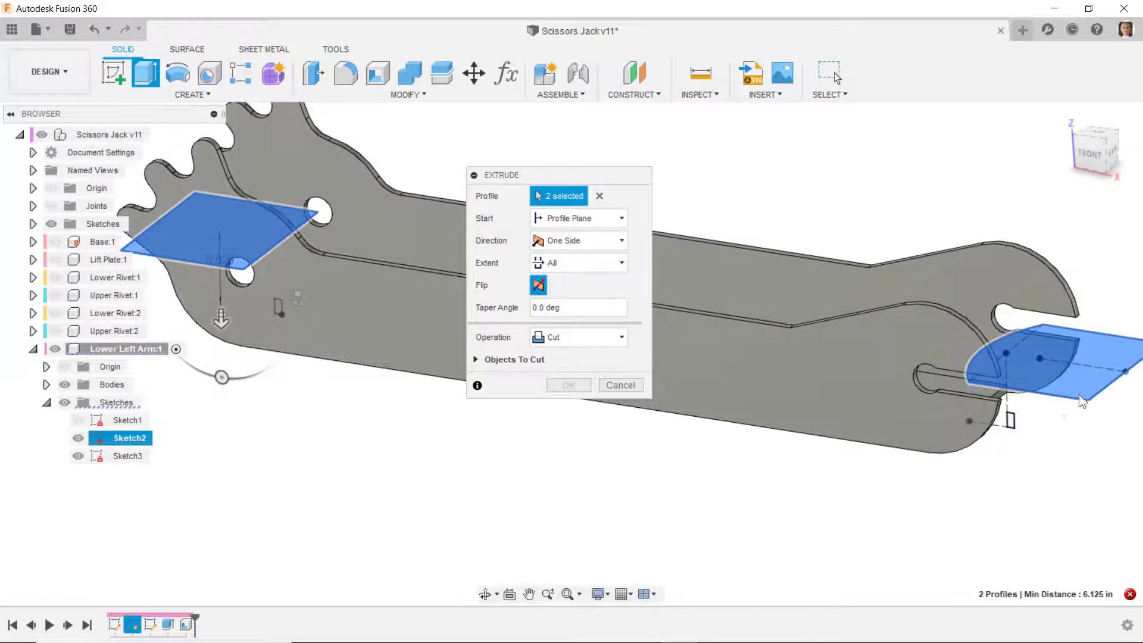
pyautogui.click(637, 384)
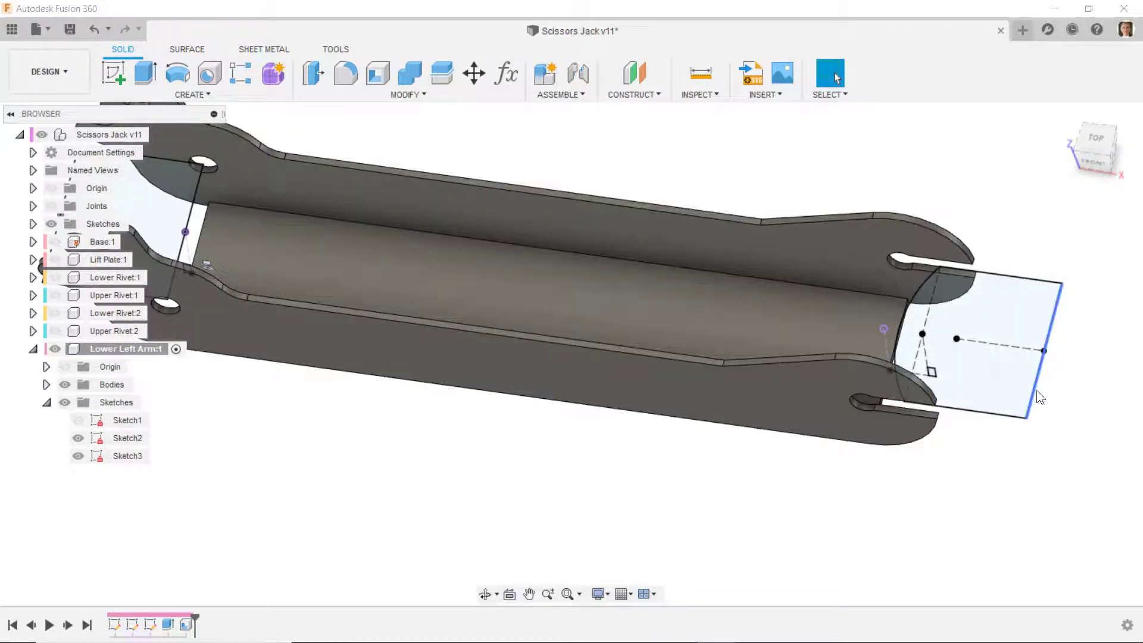
# - Reopen Sketch2 of the Lower Left Arm for editing and show Sketch1 as a reference
pyautogui.scroll(2, 885, 334)
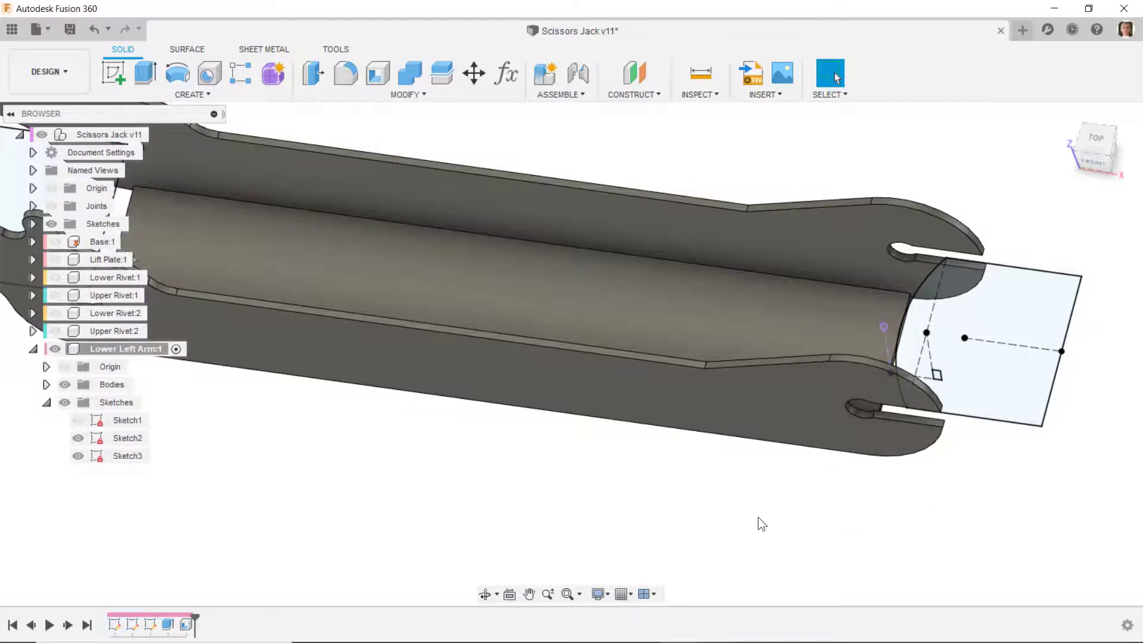
pyautogui.rightClick(127, 438)
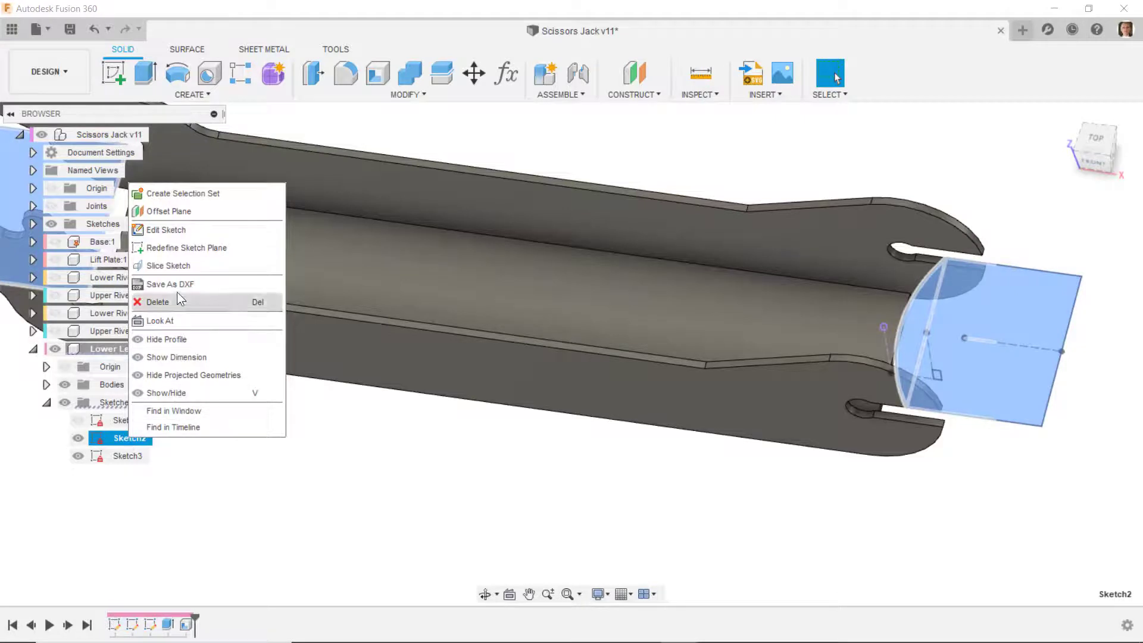
pyautogui.click(166, 230)
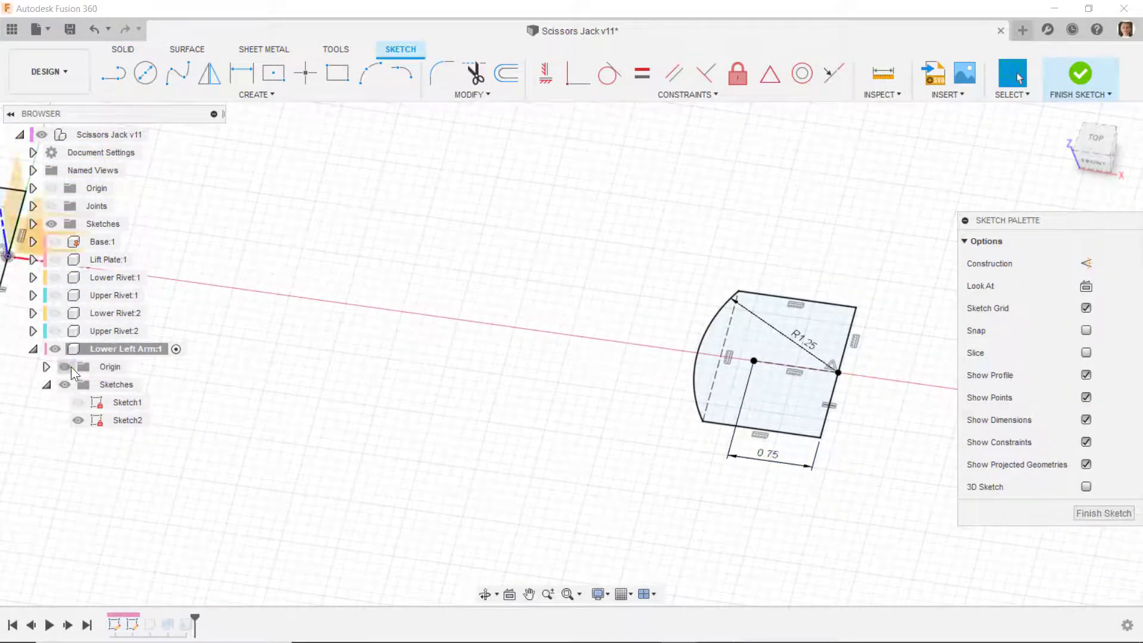
pyautogui.click(85, 402)
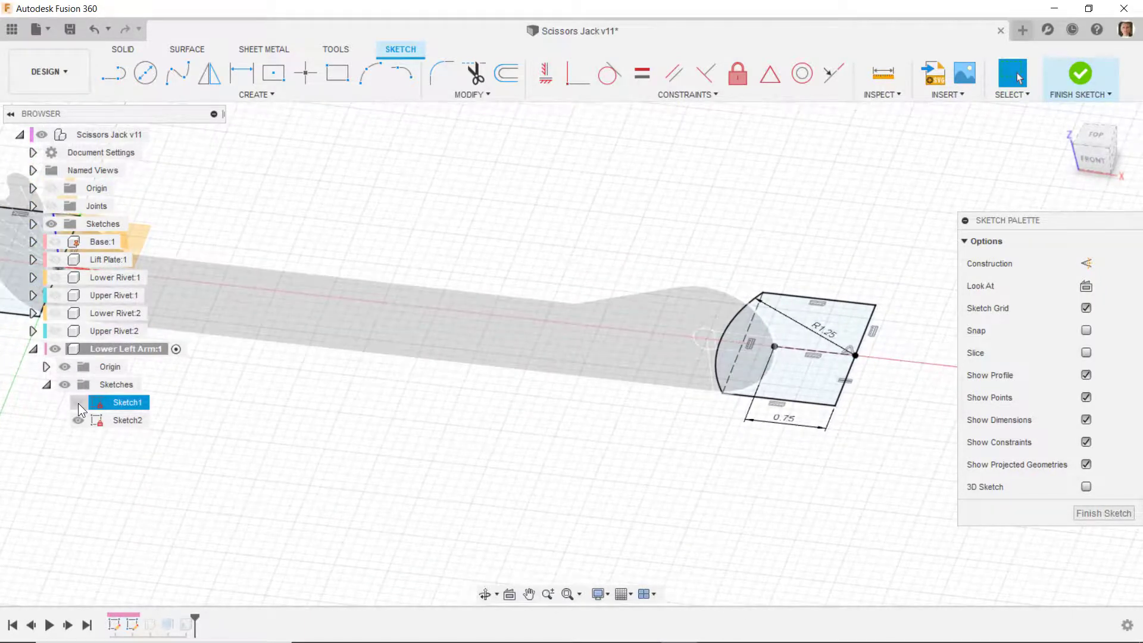
pyautogui.click(78, 403)
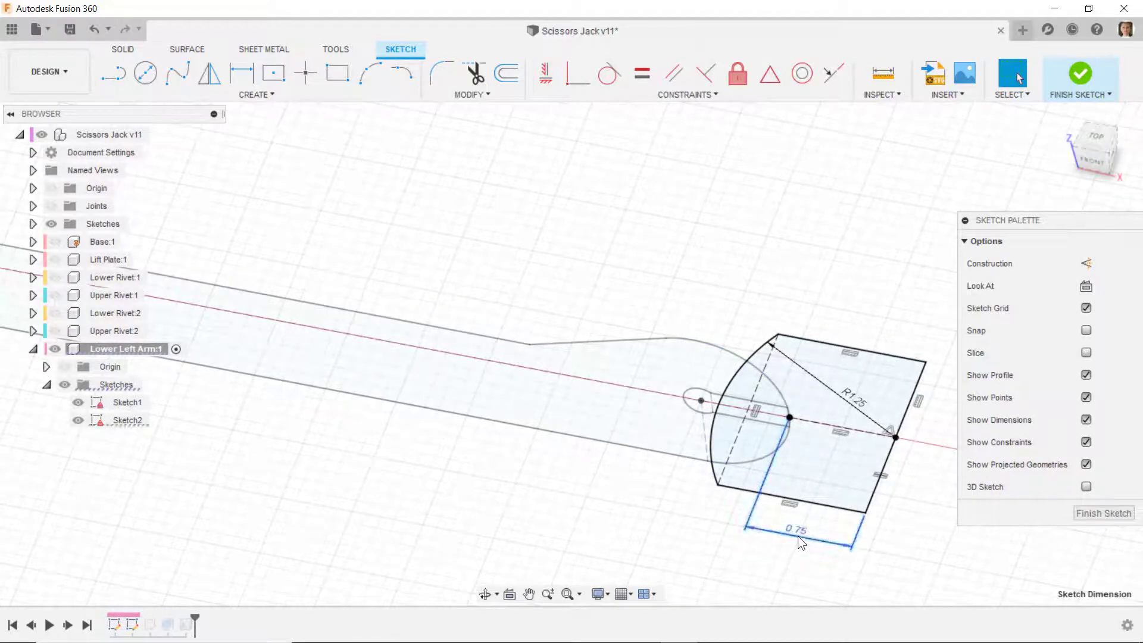
# - Delete the 0.75 dimension locating the far-end profile and move the profile inward over the slotted end
pyautogui.press('Delete')
pyautogui.moveTo(866, 513); pyautogui.dragTo(795, 499)
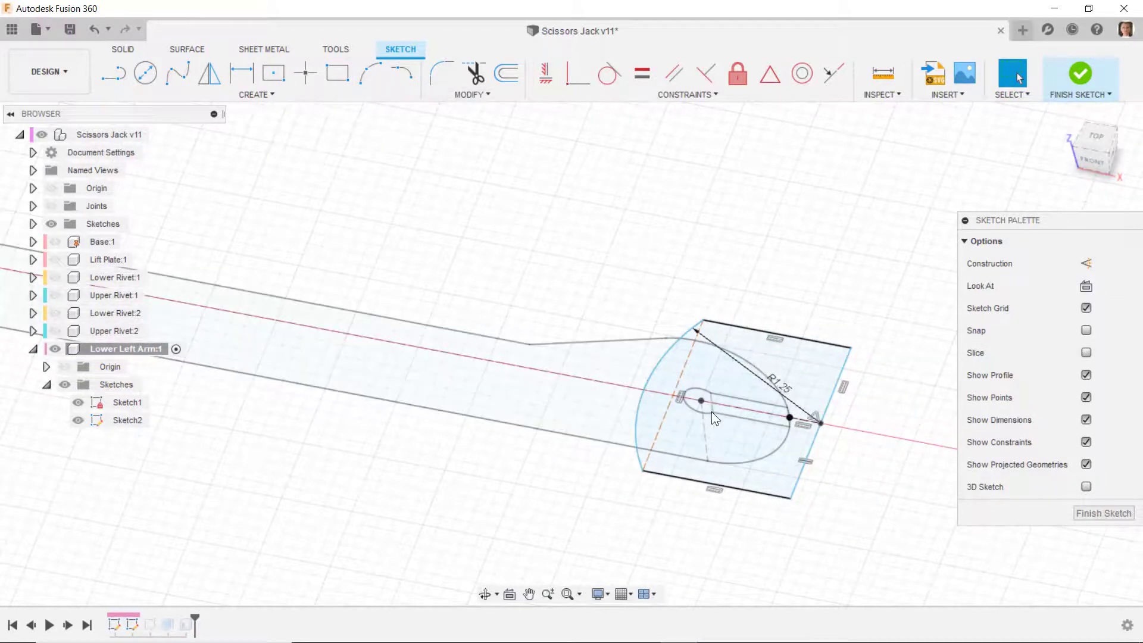
pyautogui.click(801, 478)
# - Dimension the far-end profile's straight outer edge 0.75 in from the center of the slot's rounded end
pyautogui.click(242, 72)
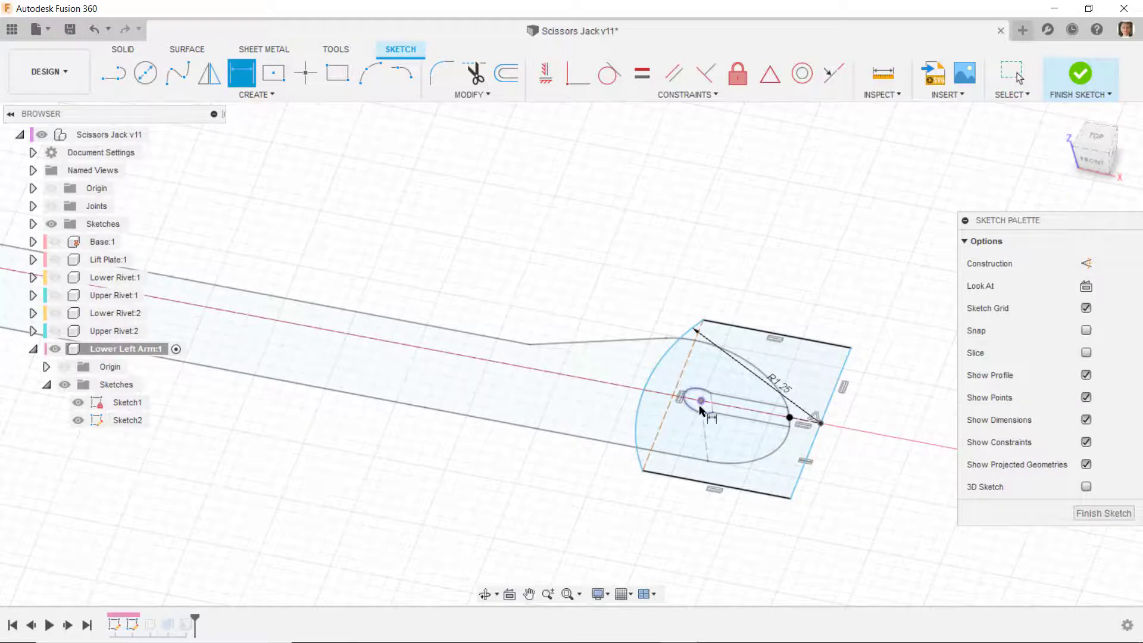
pyautogui.click(794, 477)
pyautogui.click(709, 533)
pyautogui.write('.75')
pyautogui.press('Return')
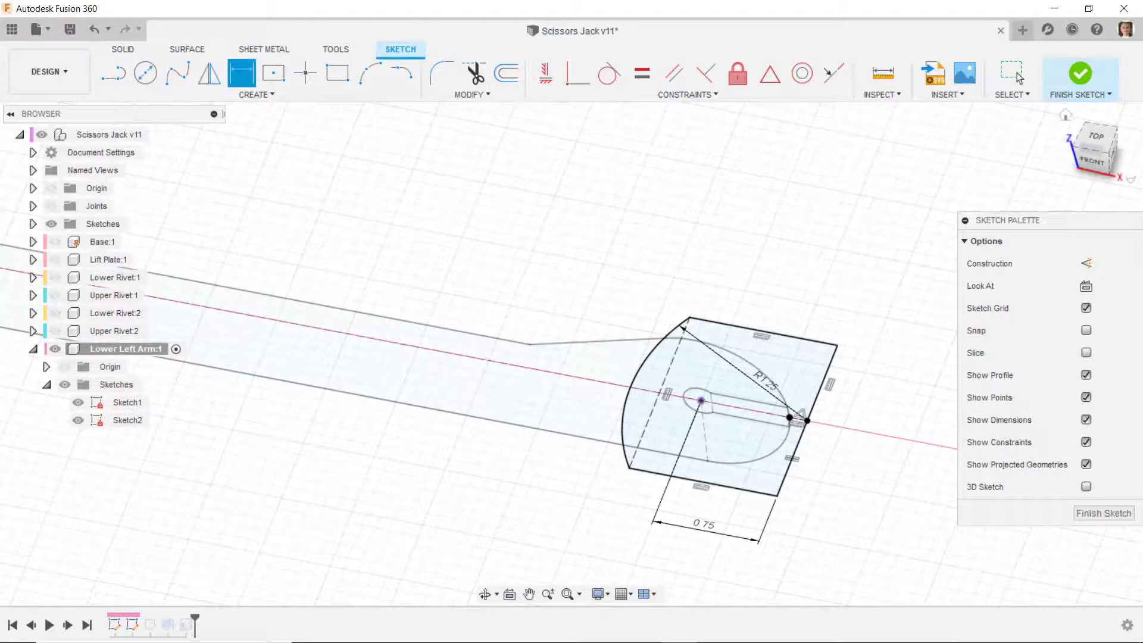
# - Finish editing Sketch2 and hide Sketch1 of the Lower Left Arm
pyautogui.click(1079, 76)
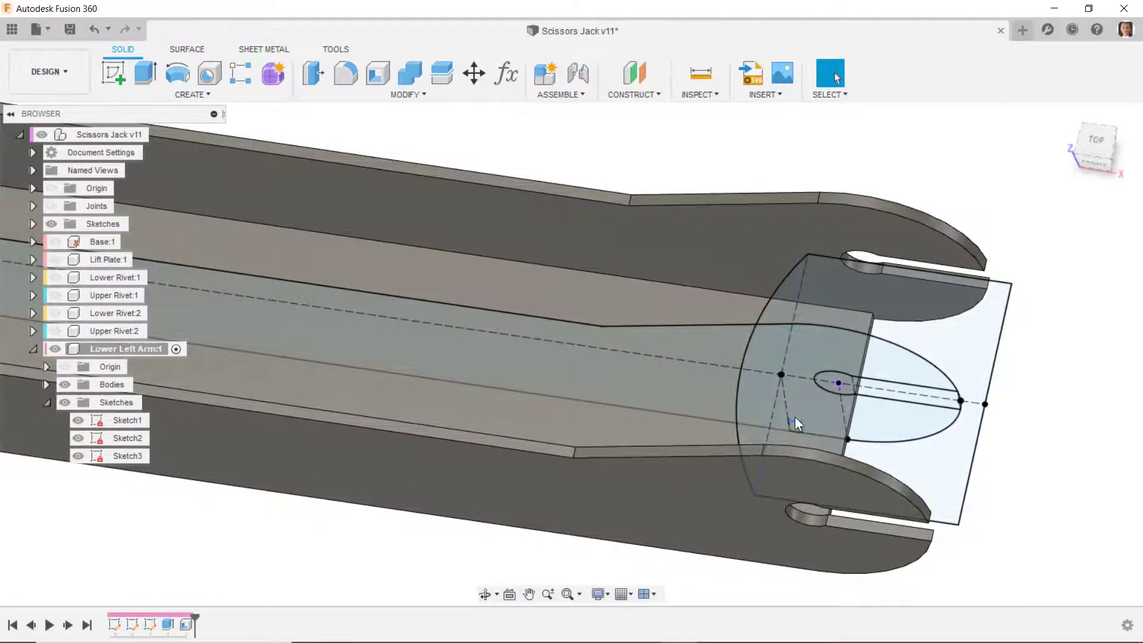
pyautogui.scroll(-5, 781, 444)
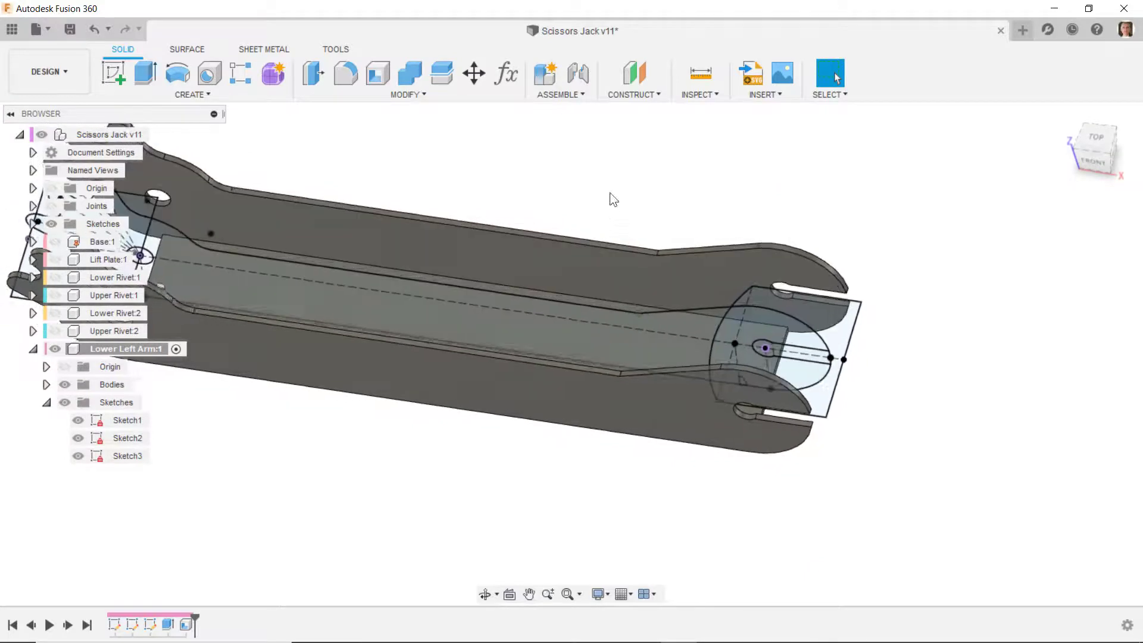
pyautogui.click(78, 420)
# - Set up an extrusion of both Sketch2 end profiles with the extent set to All
pyautogui.click(146, 74)
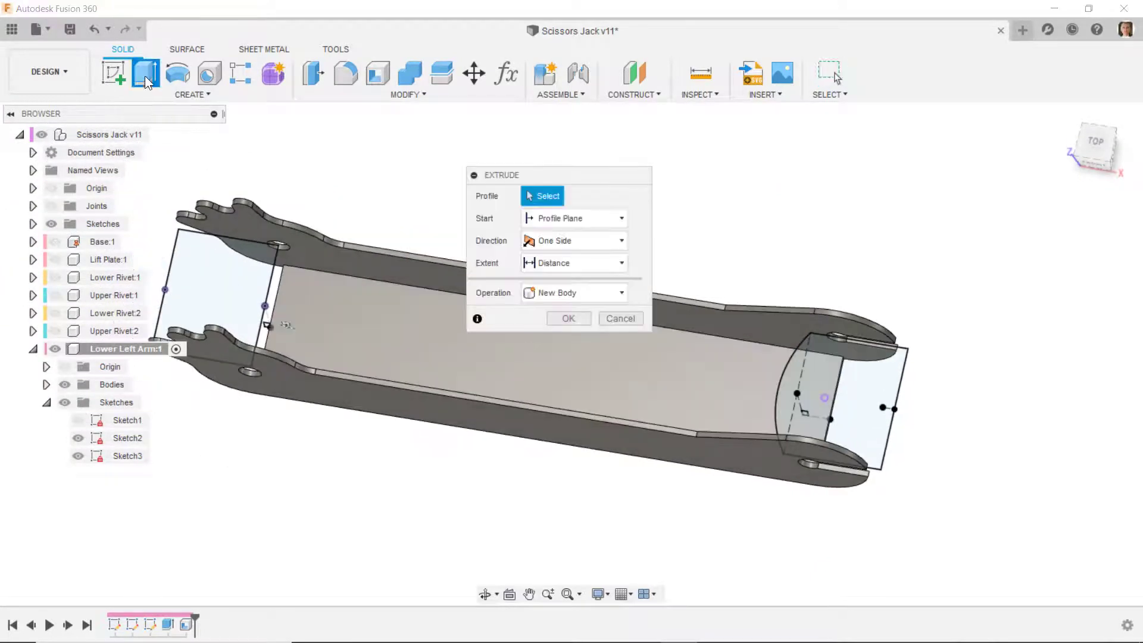
pyautogui.click(235, 268)
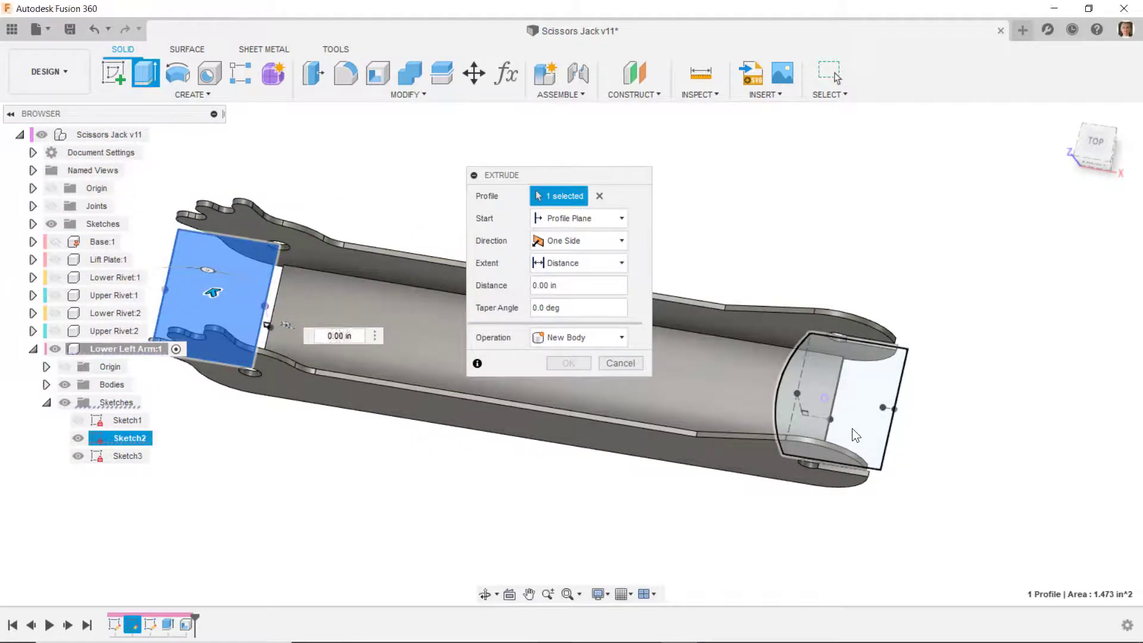
pyautogui.click(853, 427)
pyautogui.click(1107, 144)
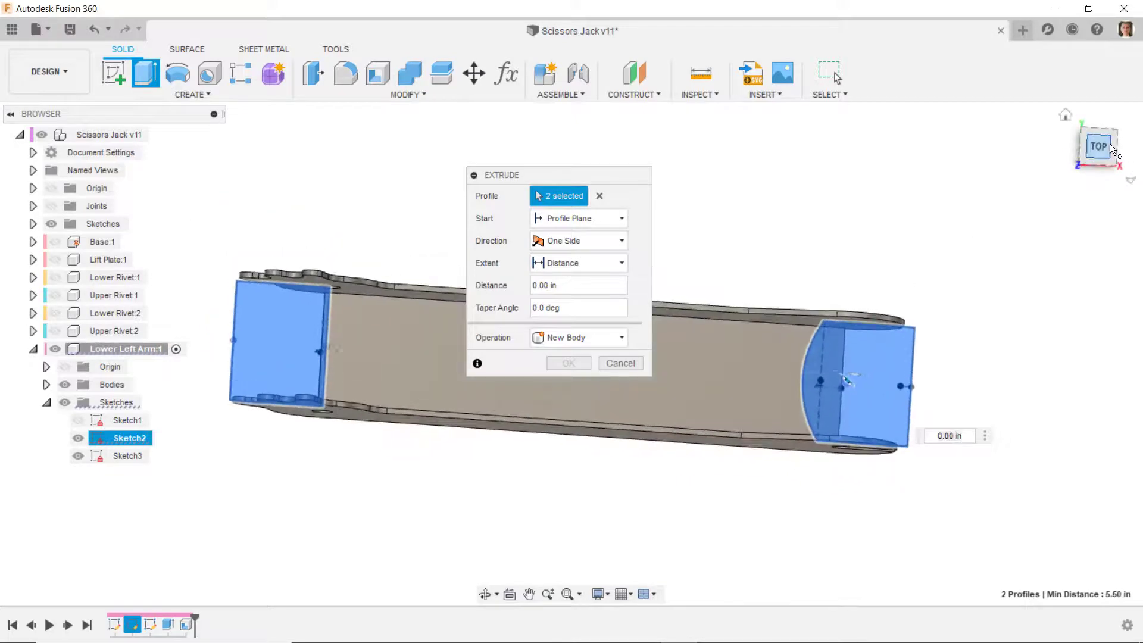
pyautogui.scroll(3, 298, 417)
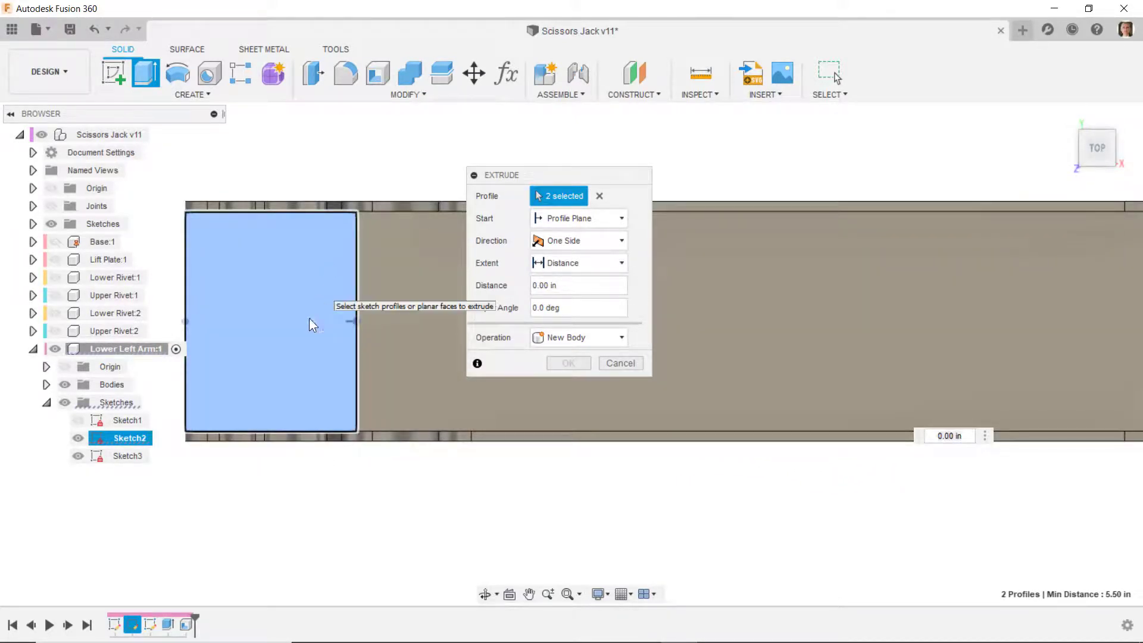
pyautogui.scroll(-1, 299, 352)
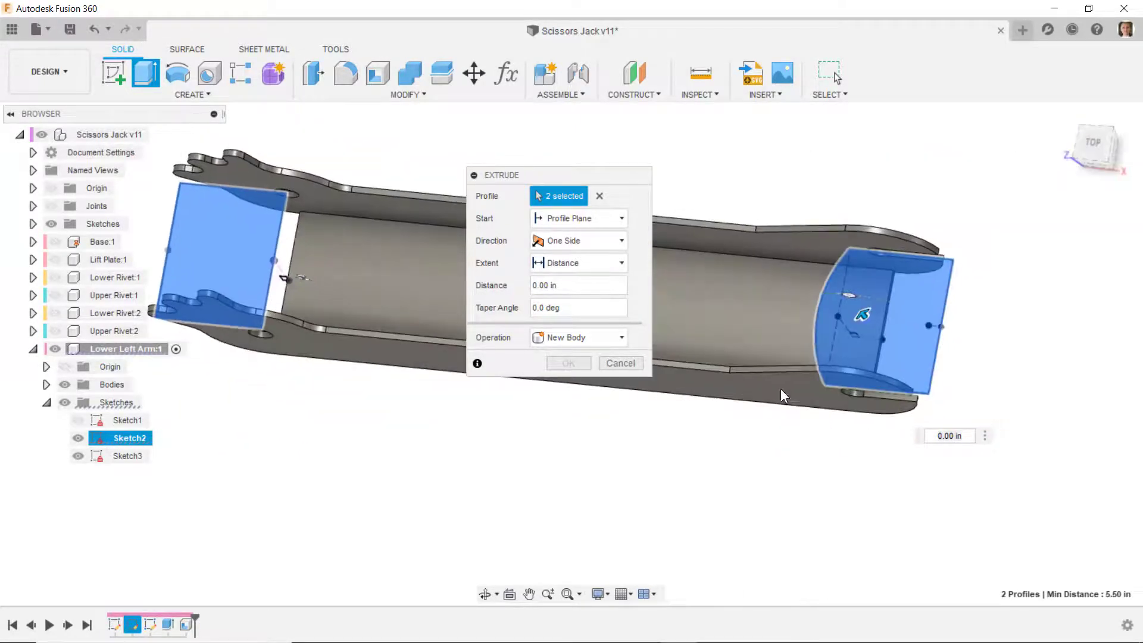
pyautogui.click(572, 262)
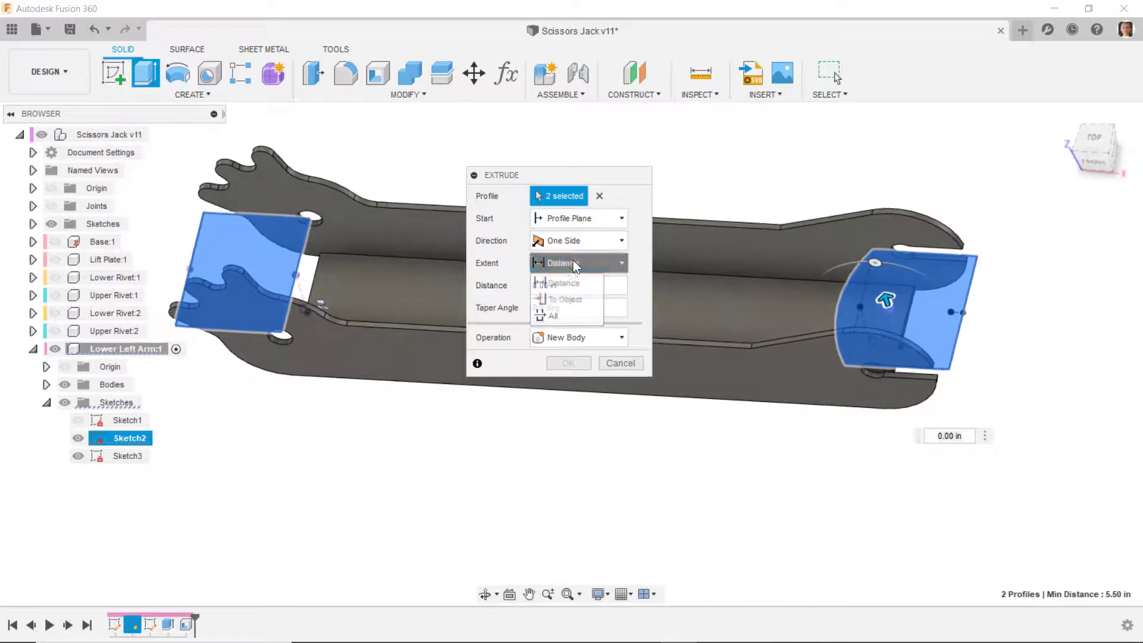
pyautogui.click(560, 314)
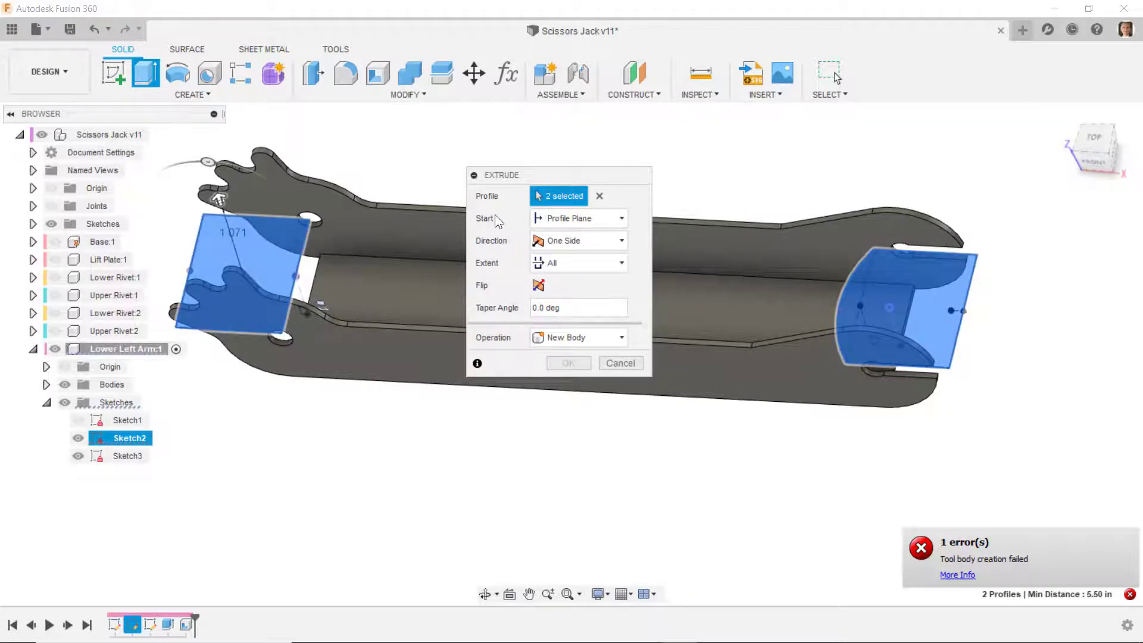
# - Remove the toothed-end profile from the selection and flip the direction to cut only the slotted-end profile downward through the arm
pyautogui.click(285, 320)
pyautogui.moveTo(271, 350)
pyautogui.keyDown('shift'); pyautogui.mouseDown(button='middle')
pyautogui.moveTo(261, 288)
pyautogui.moveTo(272, 341)
pyautogui.mouseUp(button='middle'); pyautogui.keyUp('shift')
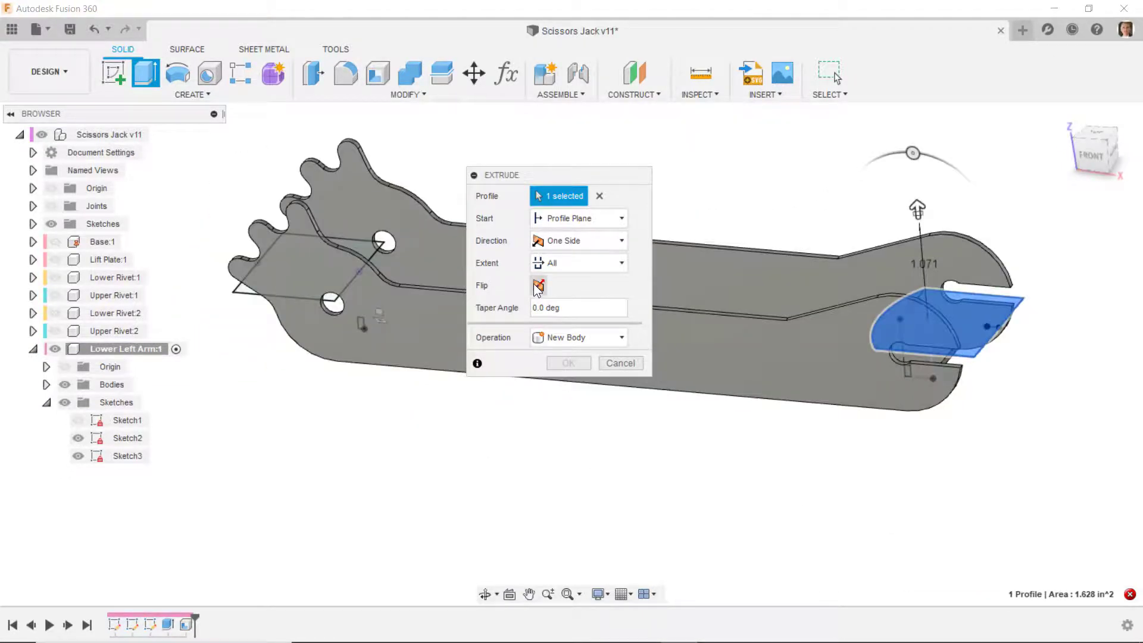
pyautogui.click(538, 285)
pyautogui.keyDown('shift'); pyautogui.moveTo(990, 371); pyautogui.dragTo(935, 417, button='middle'); pyautogui.keyUp('shift')
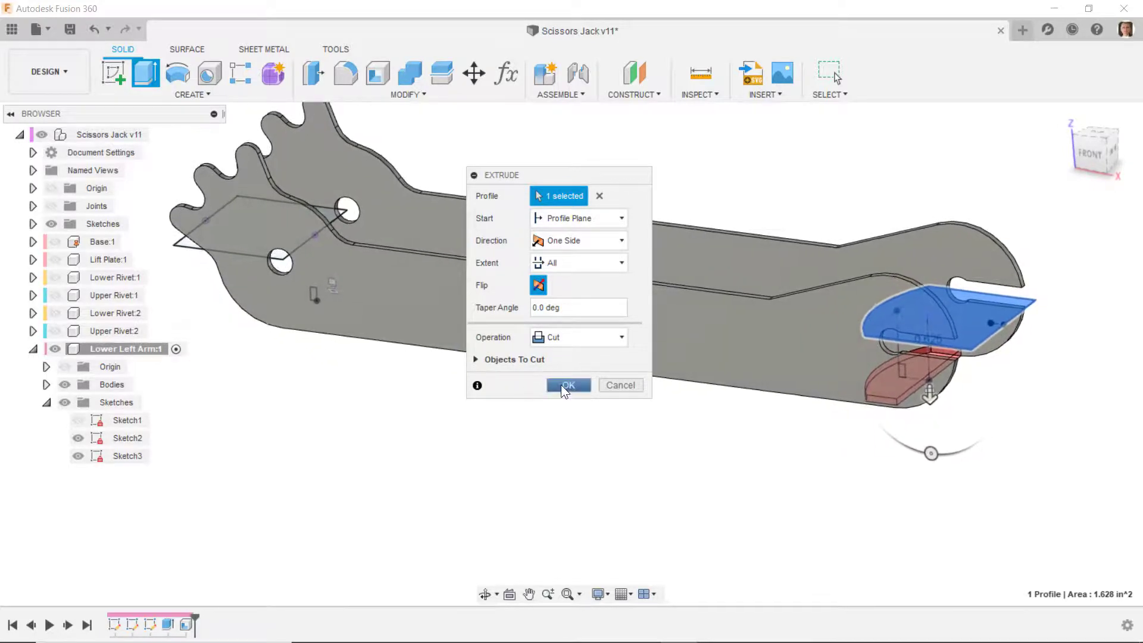
pyautogui.click(564, 385)
pyautogui.moveTo(882, 461)
pyautogui.keyDown('shift'); pyautogui.mouseDown(button='middle')
pyautogui.moveTo(894, 459)
pyautogui.moveTo(917, 378)
pyautogui.moveTo(906, 375)
pyautogui.mouseUp(button='middle'); pyautogui.keyUp('shift')
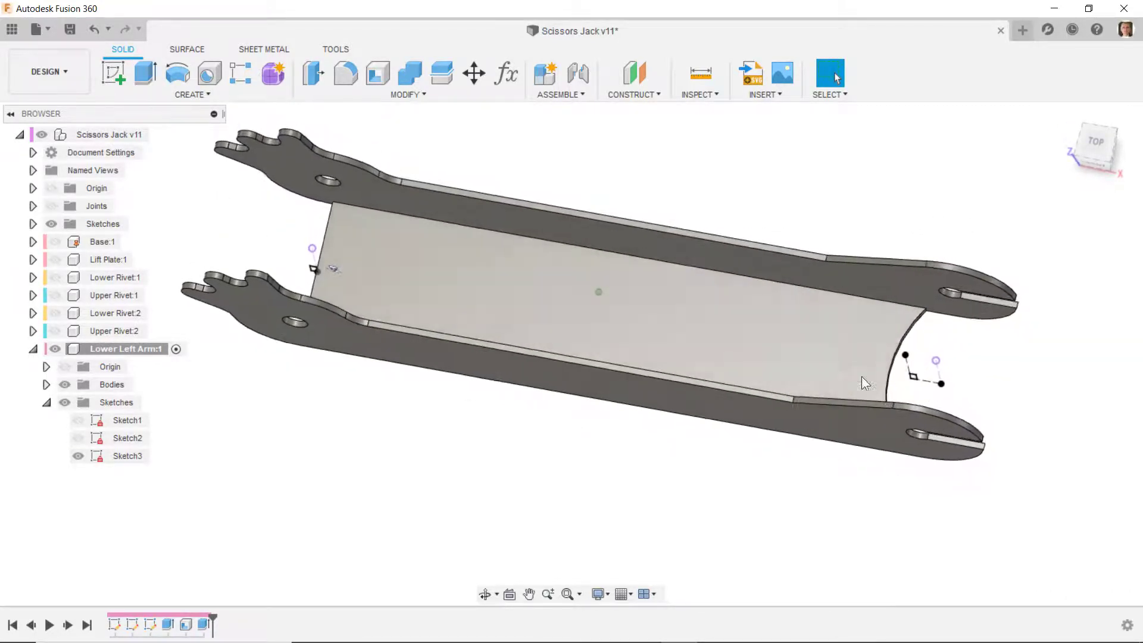
# - Edit Sketch2 to convert the toothed-end rectangle to construction lines, then finish and hide the sketch
pyautogui.rightClick(125, 439)
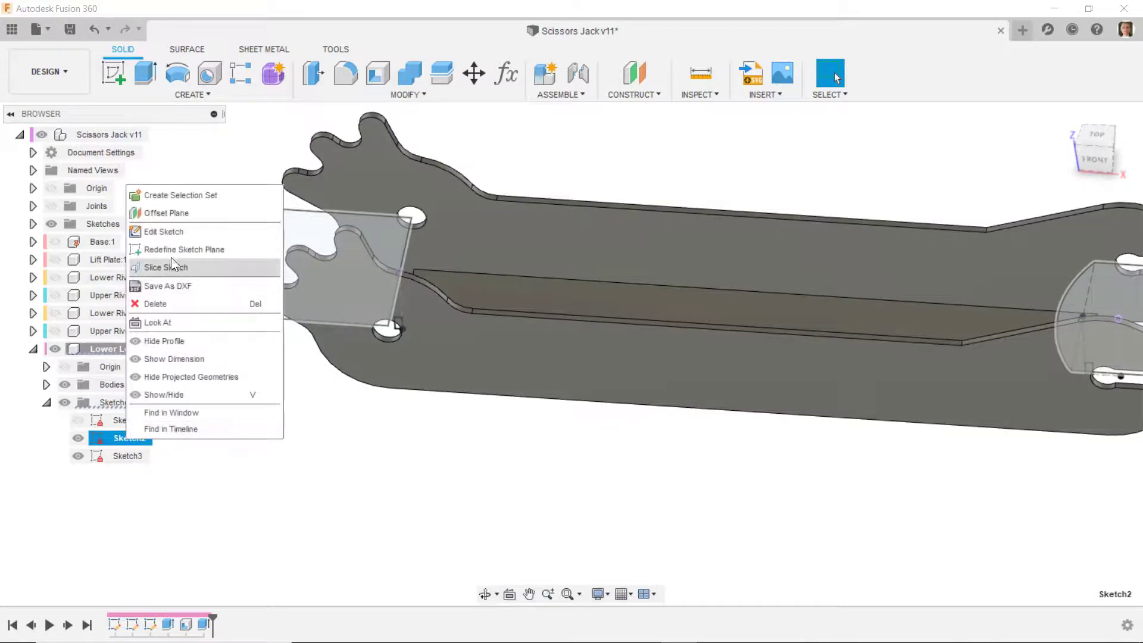
pyautogui.click(172, 232)
pyautogui.moveTo(307, 196)
pyautogui.mouseDown()
pyautogui.moveTo(536, 468)
pyautogui.moveTo(551, 464)
pyautogui.mouseUp()
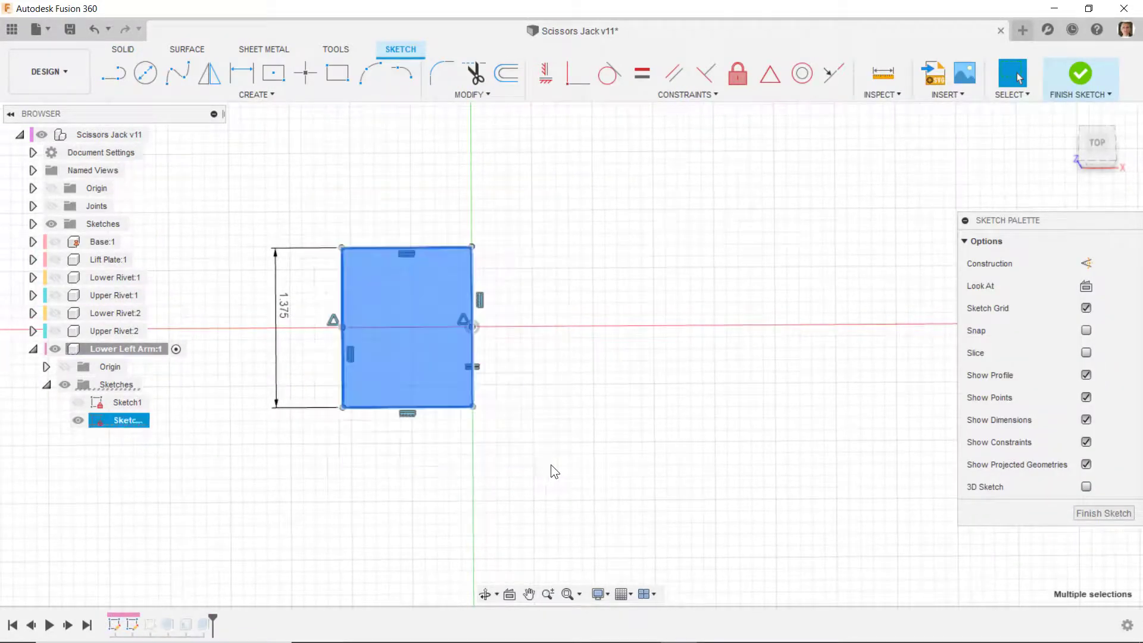
pyautogui.rightClick(566, 369)
pyautogui.click(559, 543)
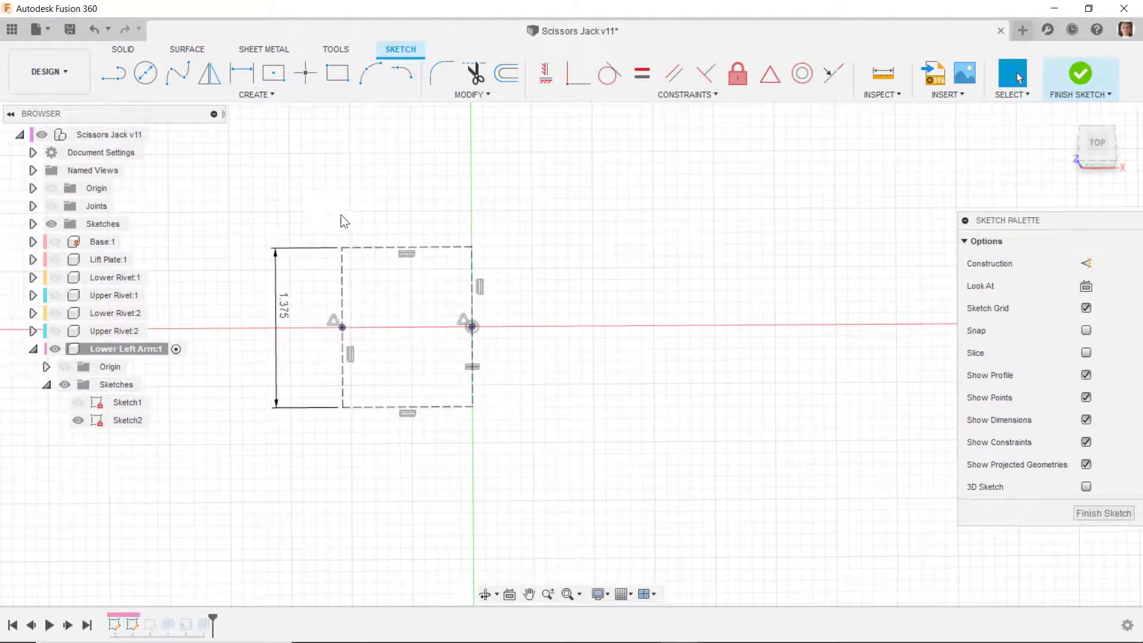
pyautogui.keyDown('shift'); pyautogui.moveTo(572, 234); pyautogui.dragTo(654, 170, button='middle'); pyautogui.keyUp('shift')
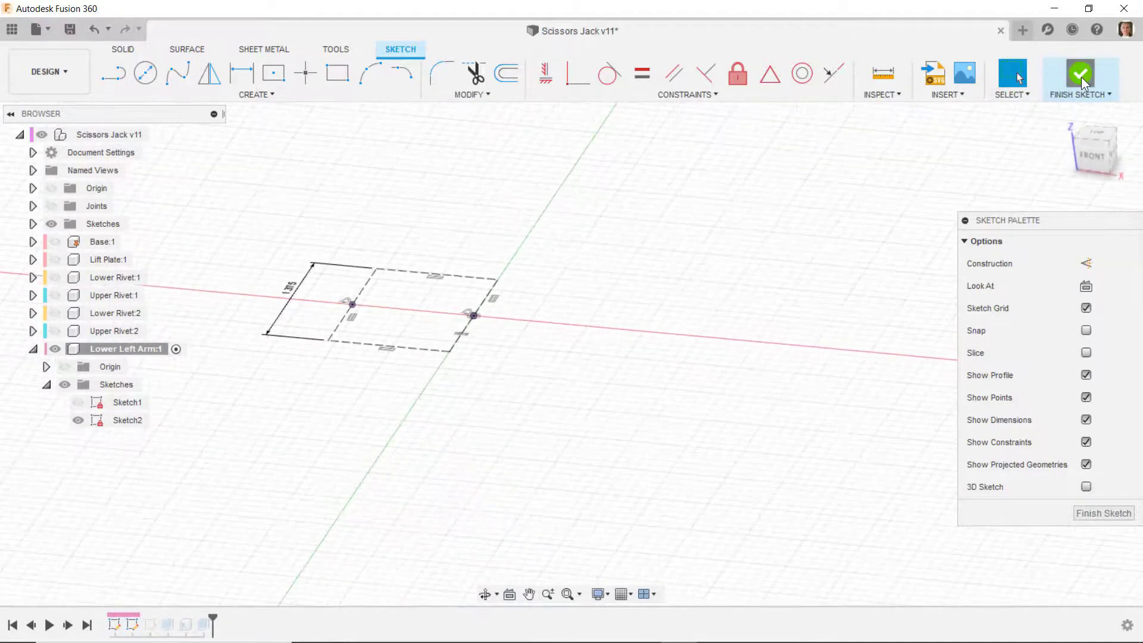
pyautogui.click(1081, 75)
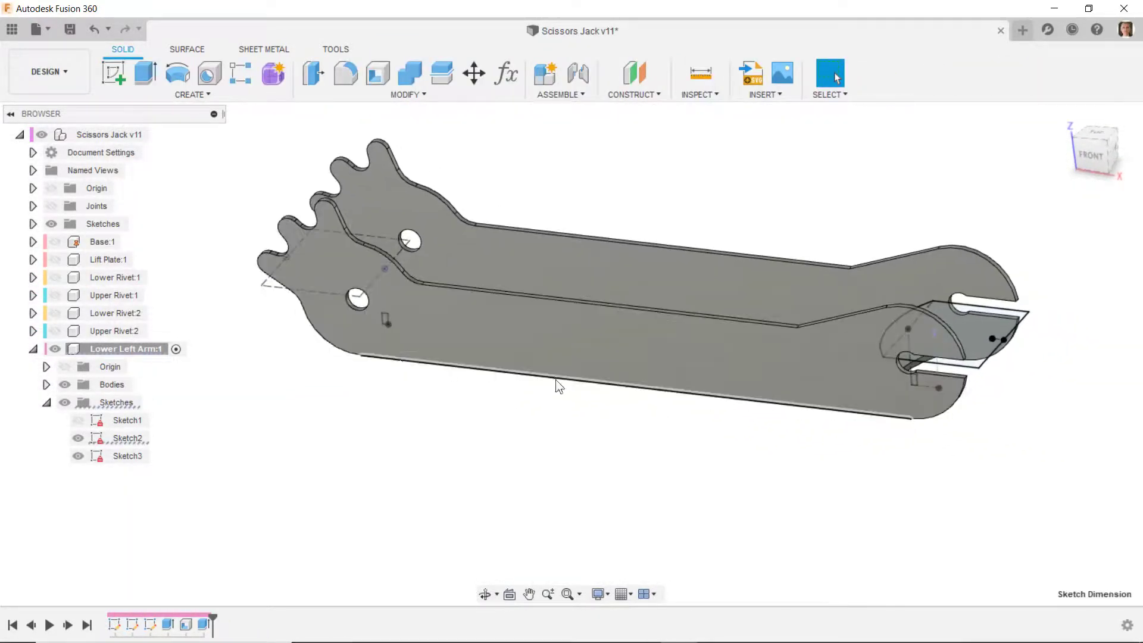
pyautogui.moveTo(917, 335)
pyautogui.keyDown('shift'); pyautogui.mouseDown(button='middle')
pyautogui.moveTo(940, 383)
pyautogui.moveTo(931, 416)
pyautogui.moveTo(908, 425)
pyautogui.moveTo(934, 387)
pyautogui.mouseUp(button='middle'); pyautogui.keyUp('shift')
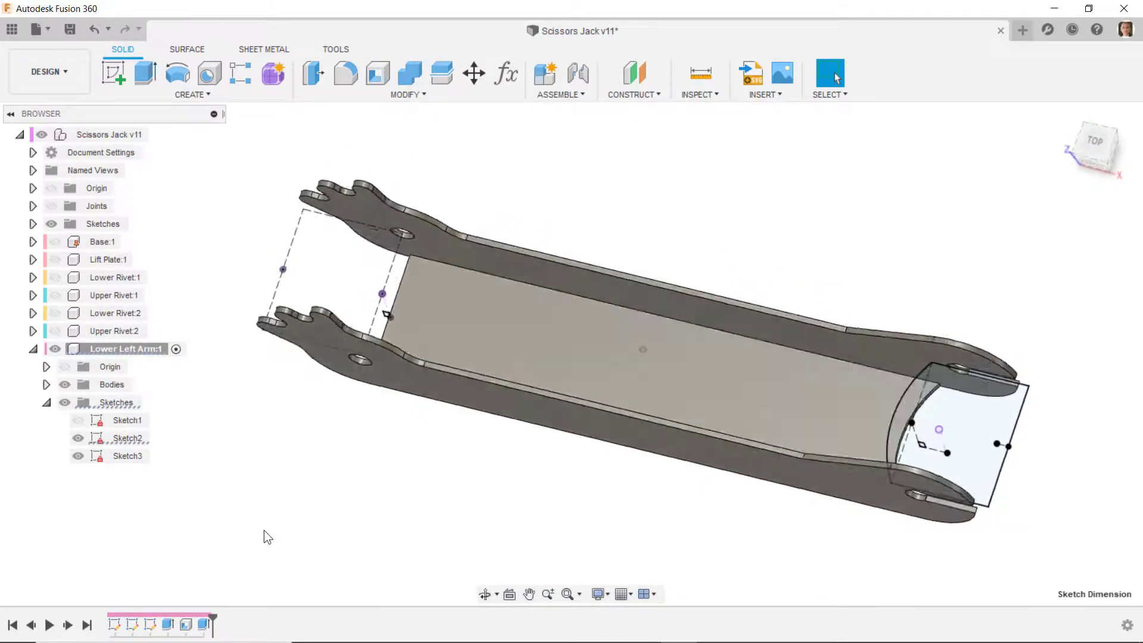
pyautogui.click(78, 439)
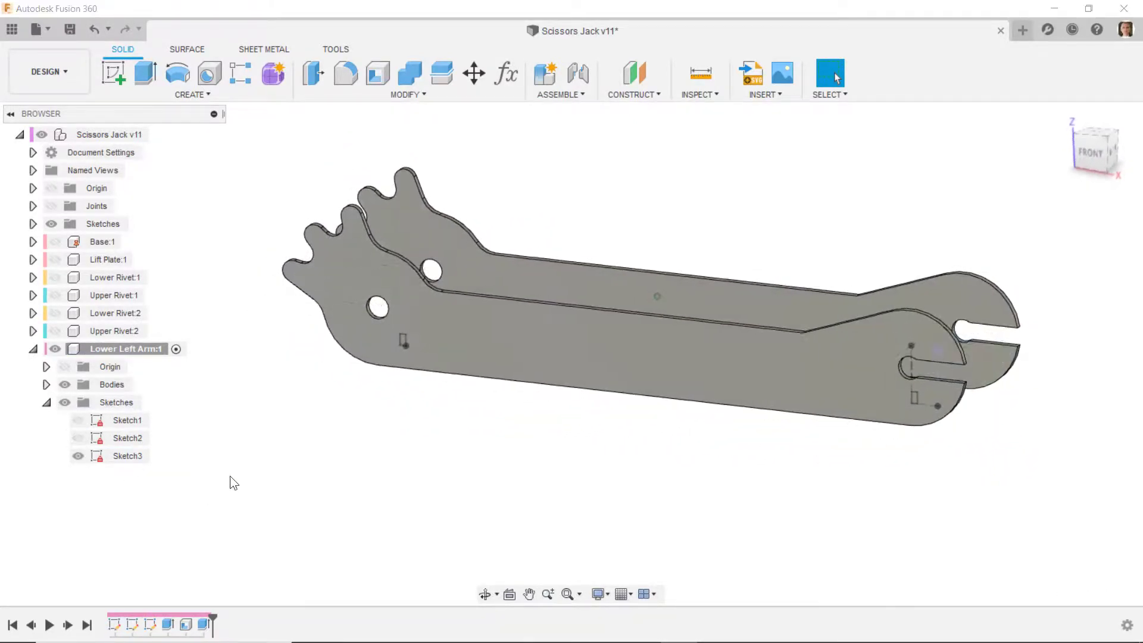
# - Cut the two small Sketch3 relief rectangles through both side walls with a Symmetric extrusion and the extent set to All
pyautogui.click(143, 76)
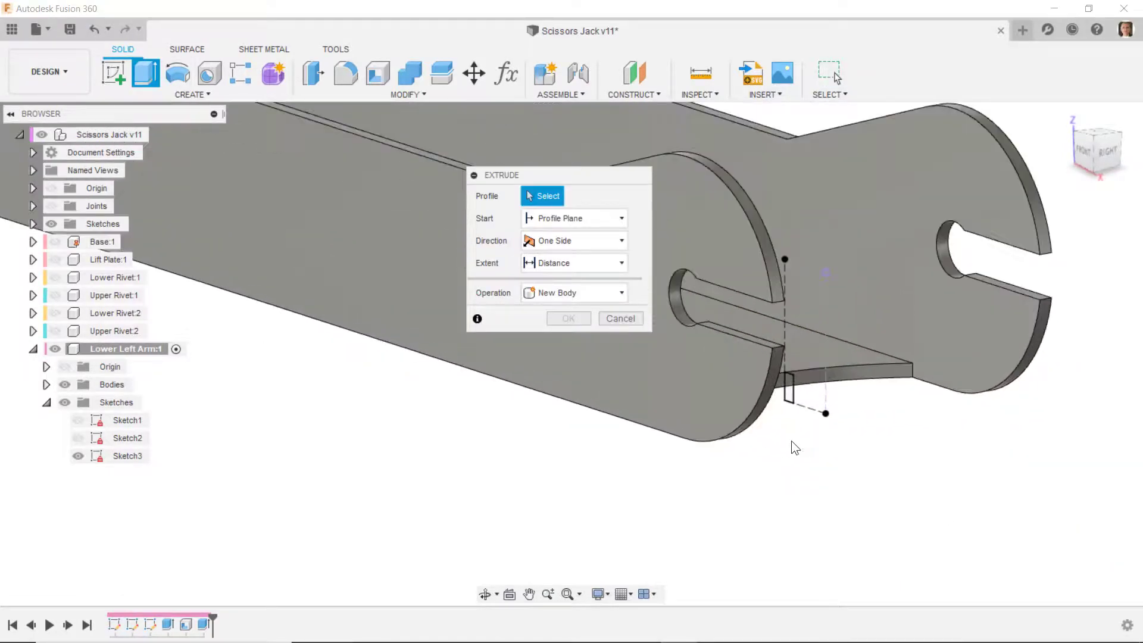
pyautogui.click(790, 395)
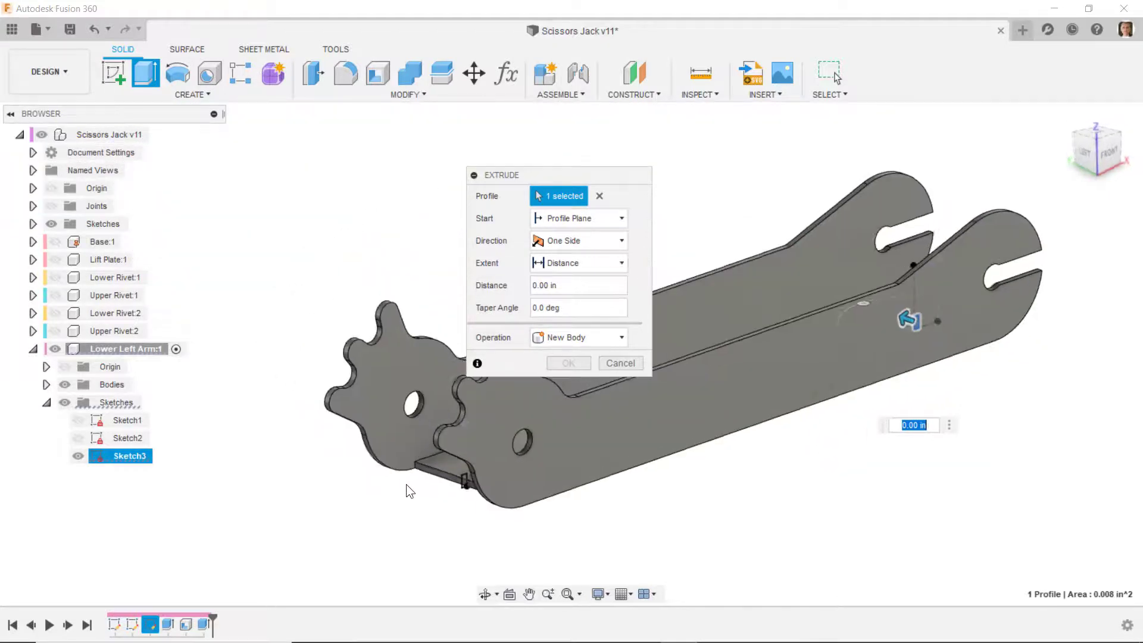
pyautogui.scroll(6, 480, 480)
pyautogui.click(465, 471)
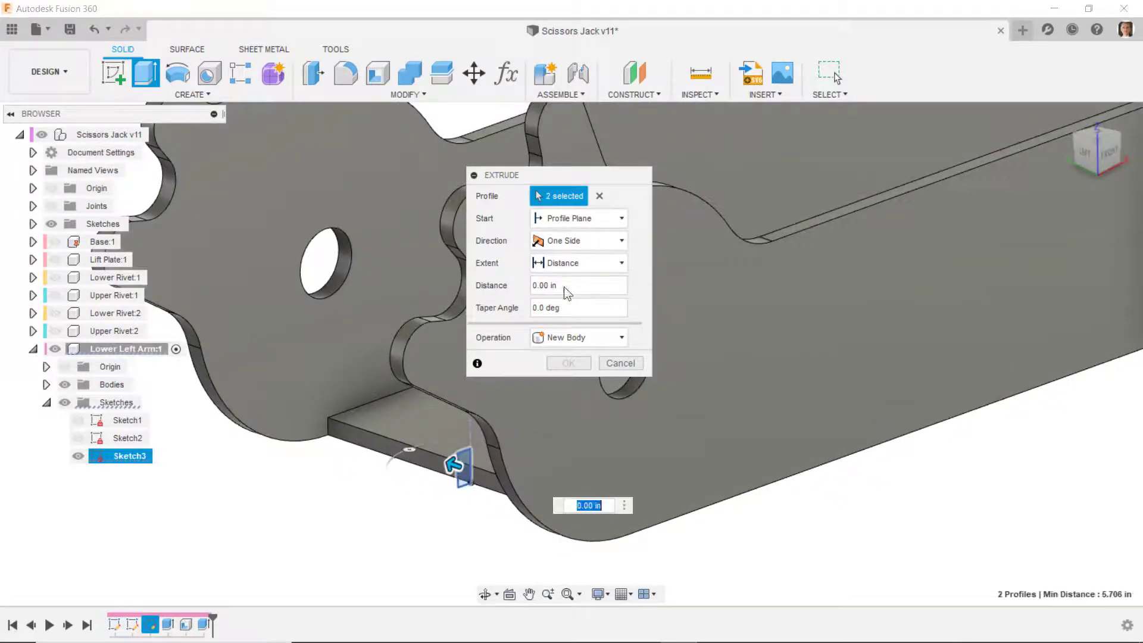
pyautogui.click(596, 232)
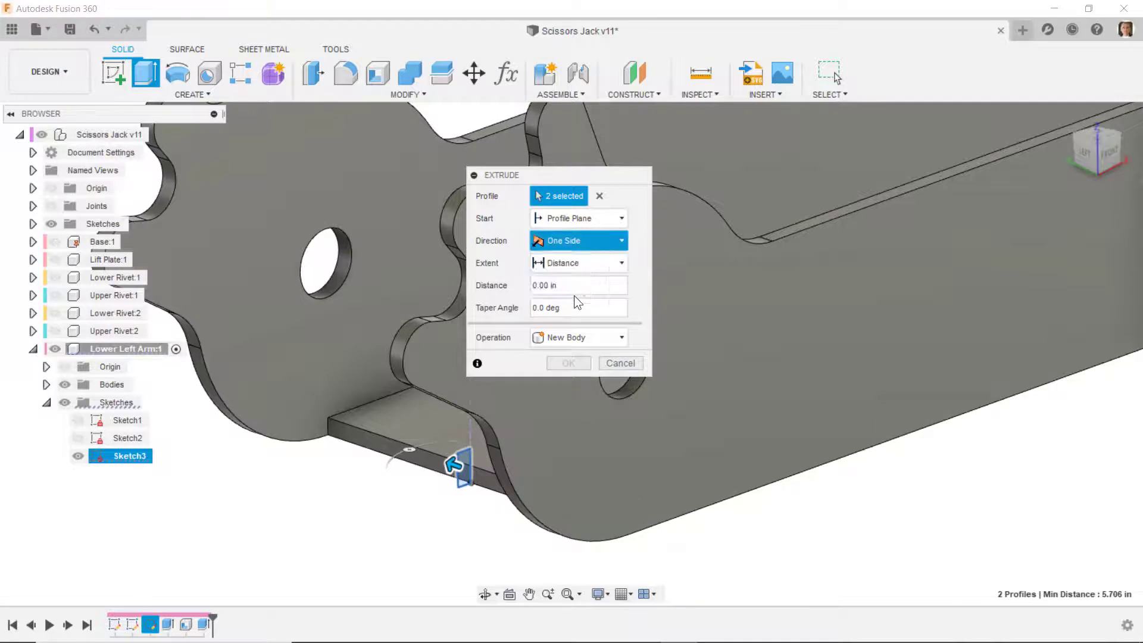
pyautogui.click(574, 294)
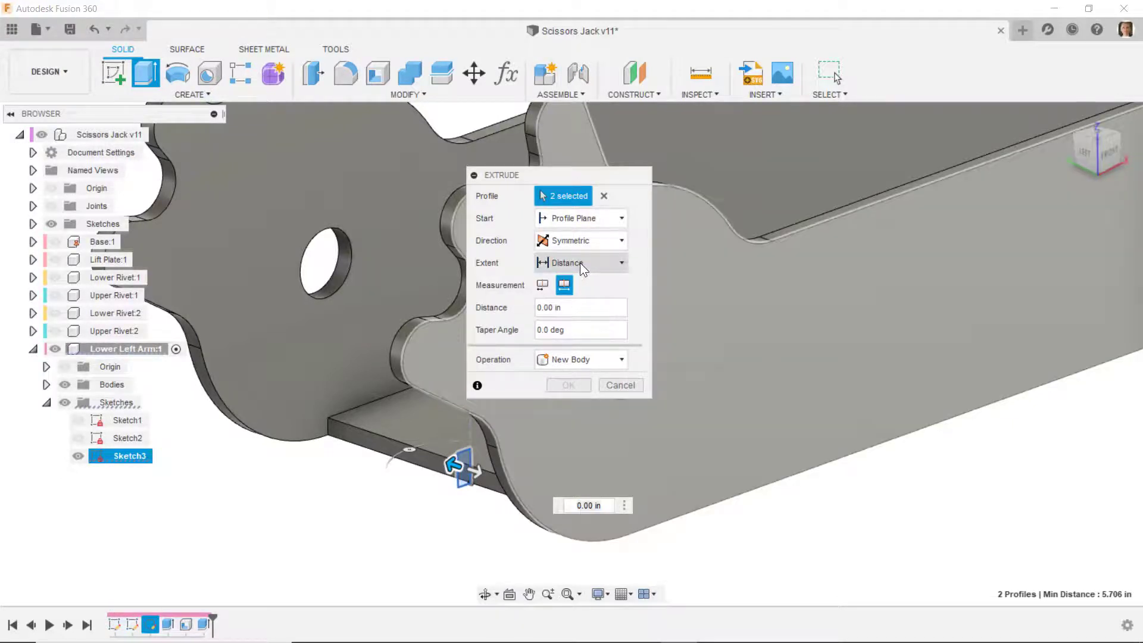
pyautogui.click(580, 263)
pyautogui.click(568, 295)
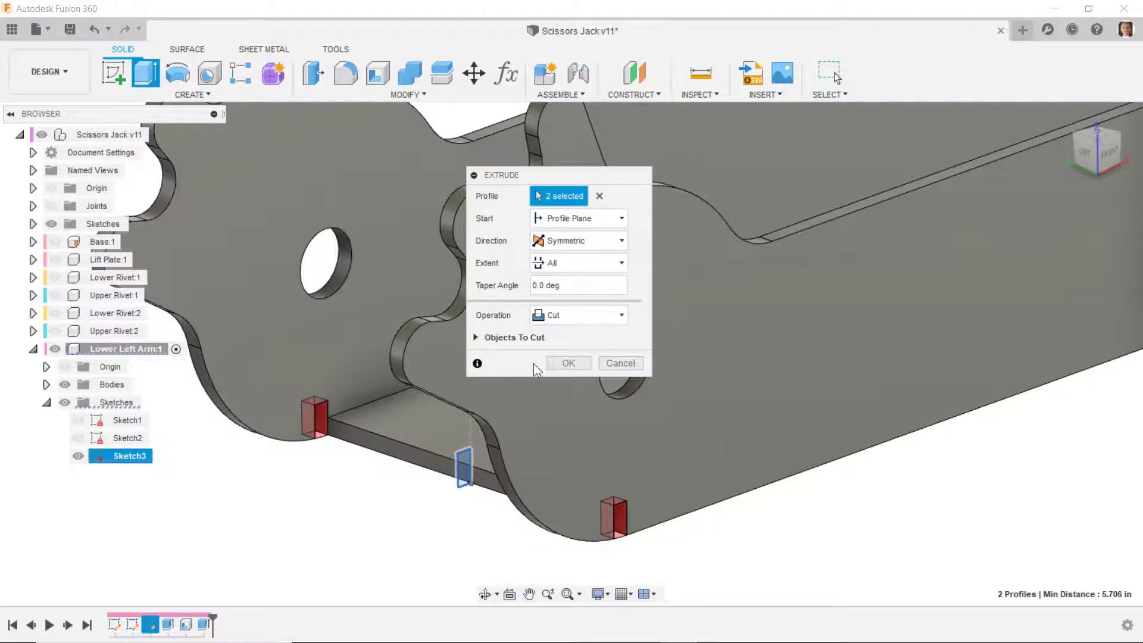
pyautogui.click(556, 365)
# - Fillet the two long inner edges between the arm's side walls and web with a 0.0625 in radius
pyautogui.keyDown('shift'); pyautogui.moveTo(375, 483); pyautogui.dragTo(886, 506, button='middle'); pyautogui.keyUp('shift')
pyautogui.scroll(5, 870, 474)
pyautogui.moveTo(853, 463)
pyautogui.keyDown('shift'); pyautogui.mouseDown(button='middle')
pyautogui.moveTo(882, 430)
pyautogui.moveTo(892, 464)
pyautogui.moveTo(918, 483)
pyautogui.mouseUp(button='middle'); pyautogui.keyUp('shift')
pyautogui.keyDown('shift'); pyautogui.moveTo(820, 552); pyautogui.dragTo(438, 370, button='middle'); pyautogui.keyUp('shift')
pyautogui.click(352, 79)
pyautogui.click(435, 266)
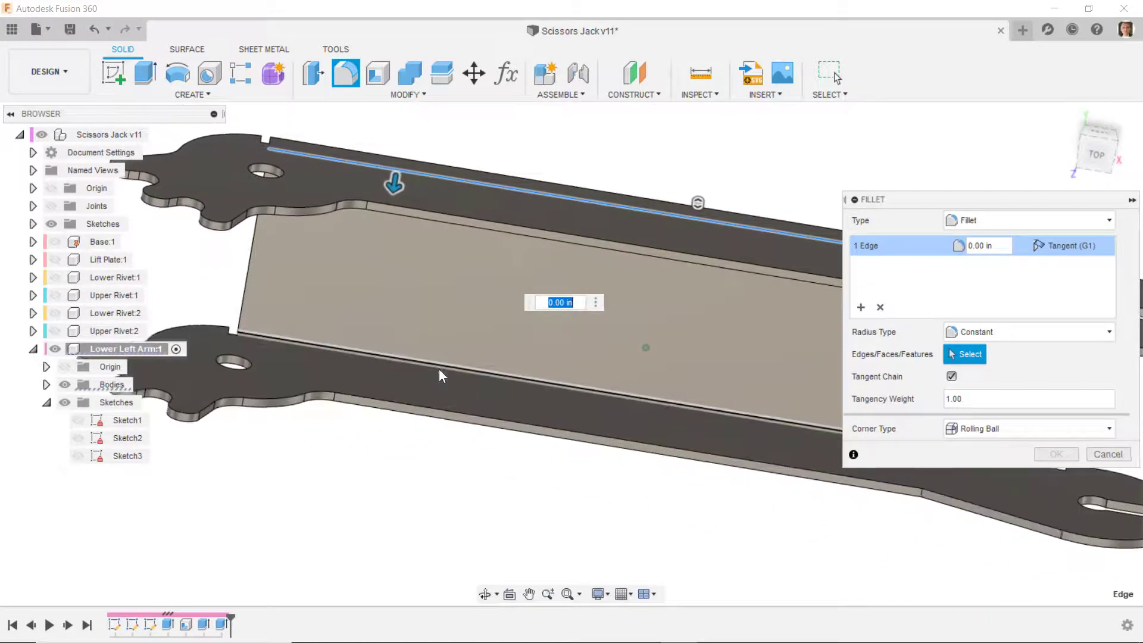
pyautogui.click(440, 365)
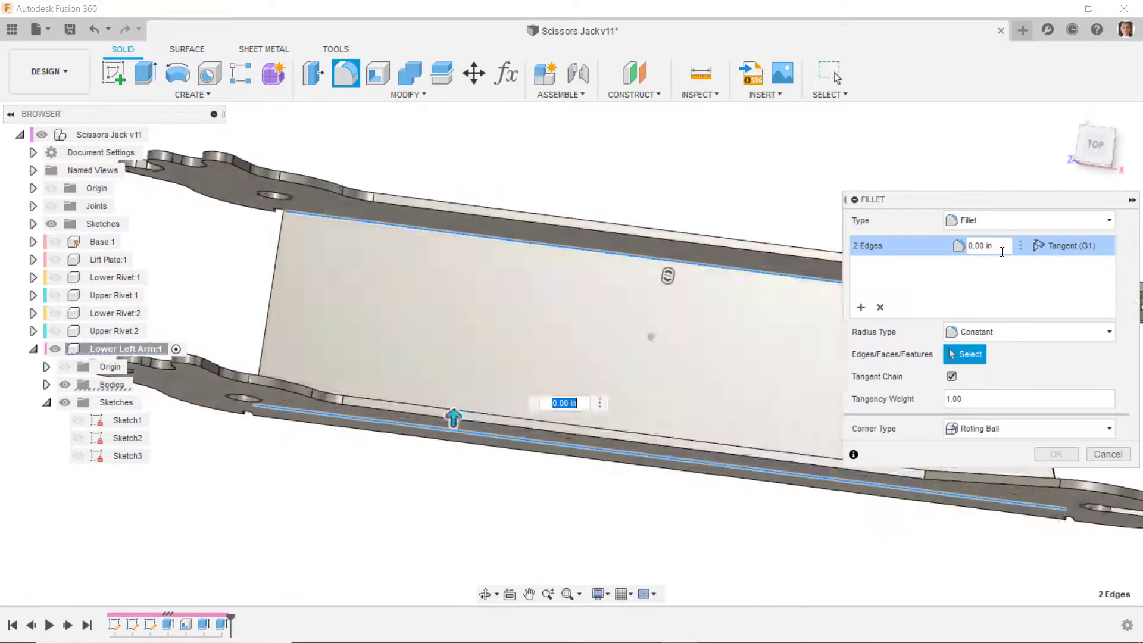
pyautogui.moveTo(997, 247); pyautogui.dragTo(901, 229)
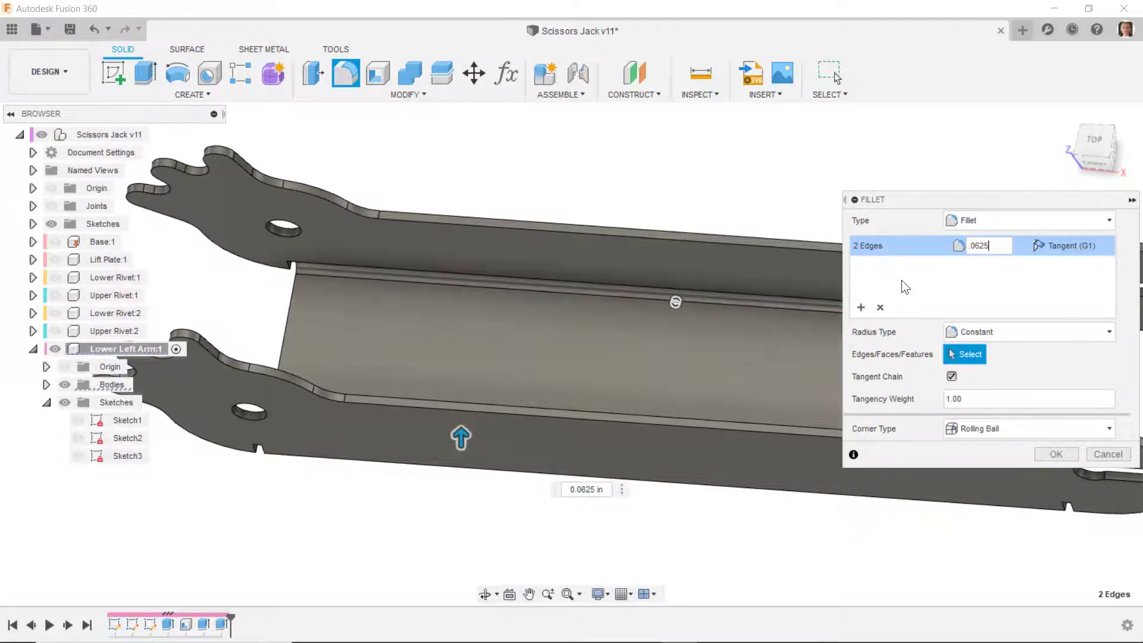
# - Add a second fillet set on the arm's two long outer bend edges with a 0.125 in radius and apply both sets
pyautogui.click(863, 306)
pyautogui.keyDown('shift'); pyautogui.moveTo(689, 428); pyautogui.dragTo(582, 432, button='middle'); pyautogui.keyUp('shift')
pyautogui.click(581, 432)
pyautogui.keyDown('shift'); pyautogui.moveTo(725, 138); pyautogui.dragTo(667, 208, button='middle'); pyautogui.keyUp('shift')
pyautogui.click(669, 208)
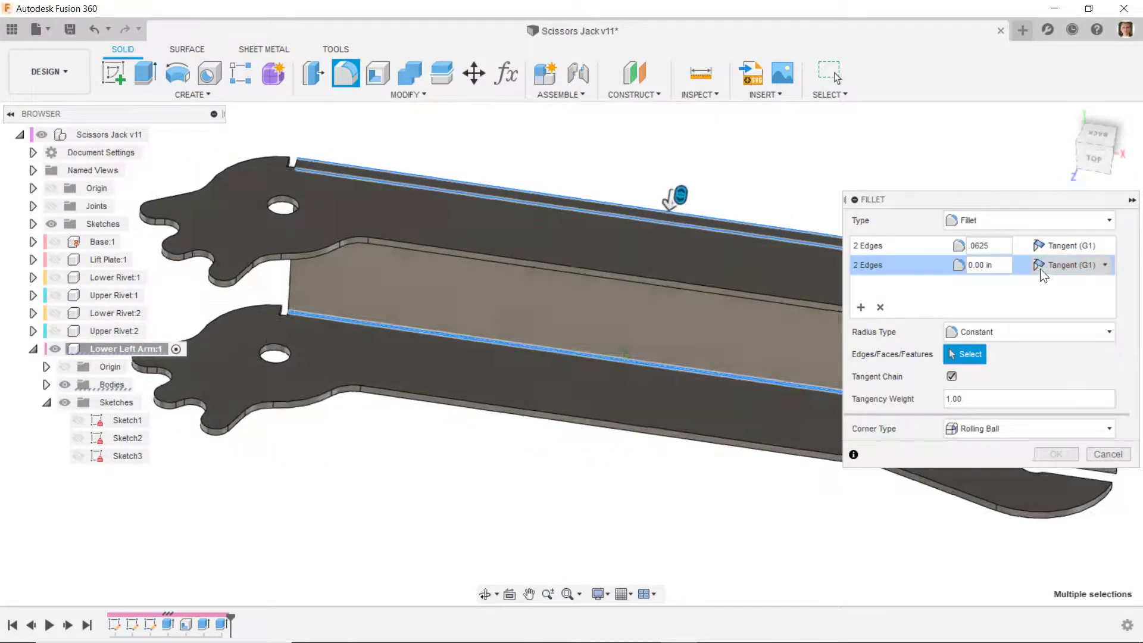
pyautogui.moveTo(999, 265); pyautogui.dragTo(895, 212)
pyautogui.write('.125')
pyautogui.press('Return')
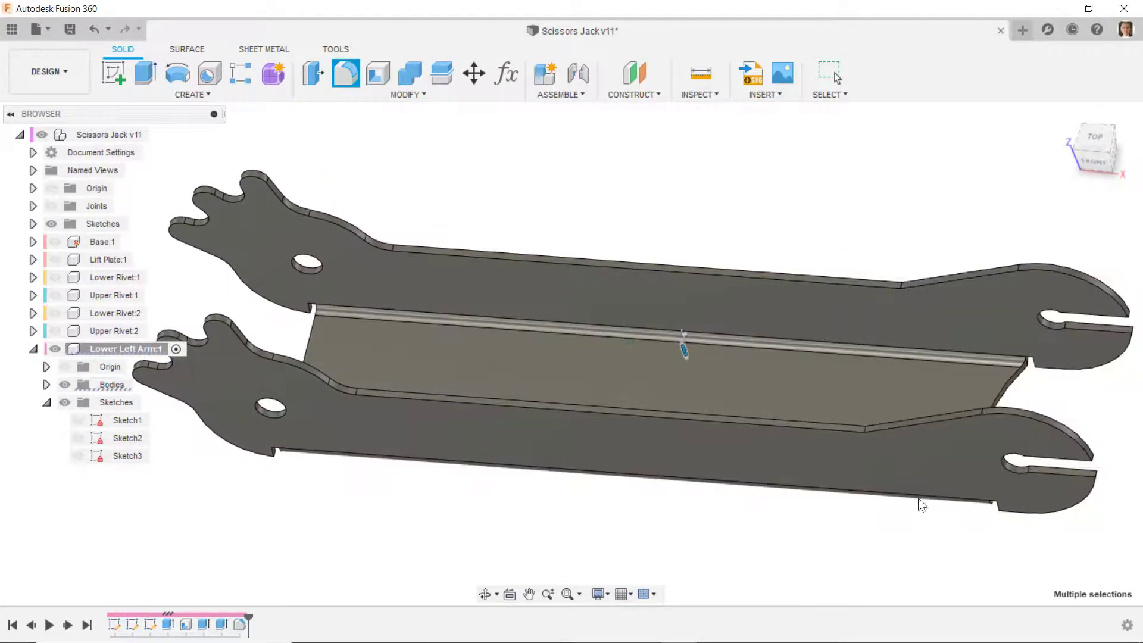
# - Convert the arm body to sheet metal from its web face using the Steel (in) library rule
pyautogui.keyDown('shift'); pyautogui.moveTo(455, 568); pyautogui.dragTo(464, 559, button='middle'); pyautogui.keyUp('shift')
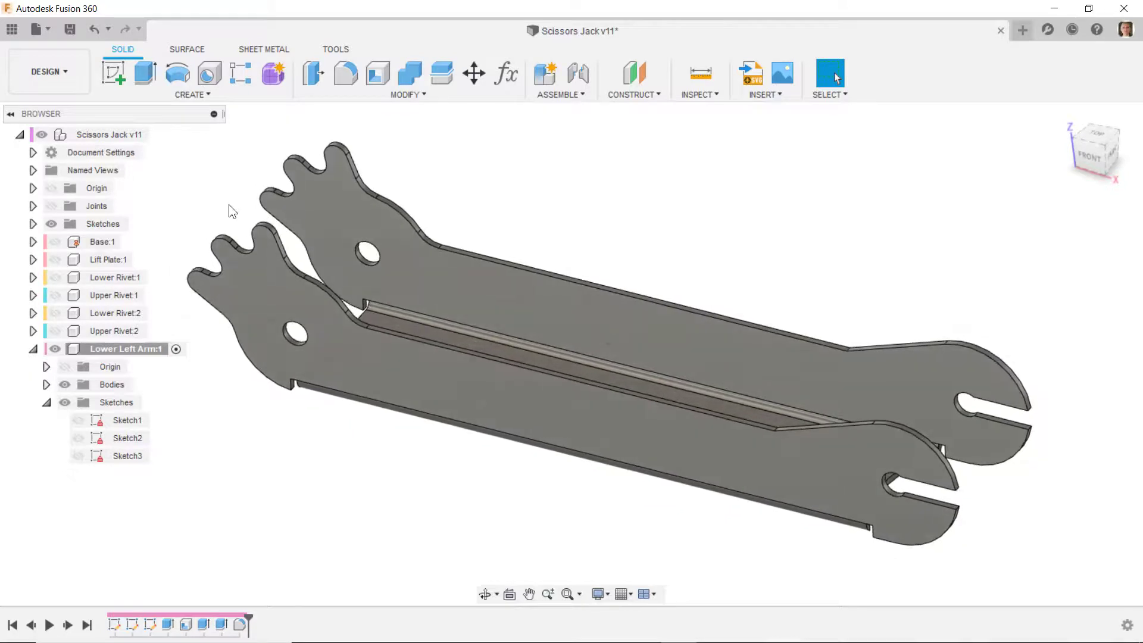
pyautogui.click(253, 47)
pyautogui.click(178, 94)
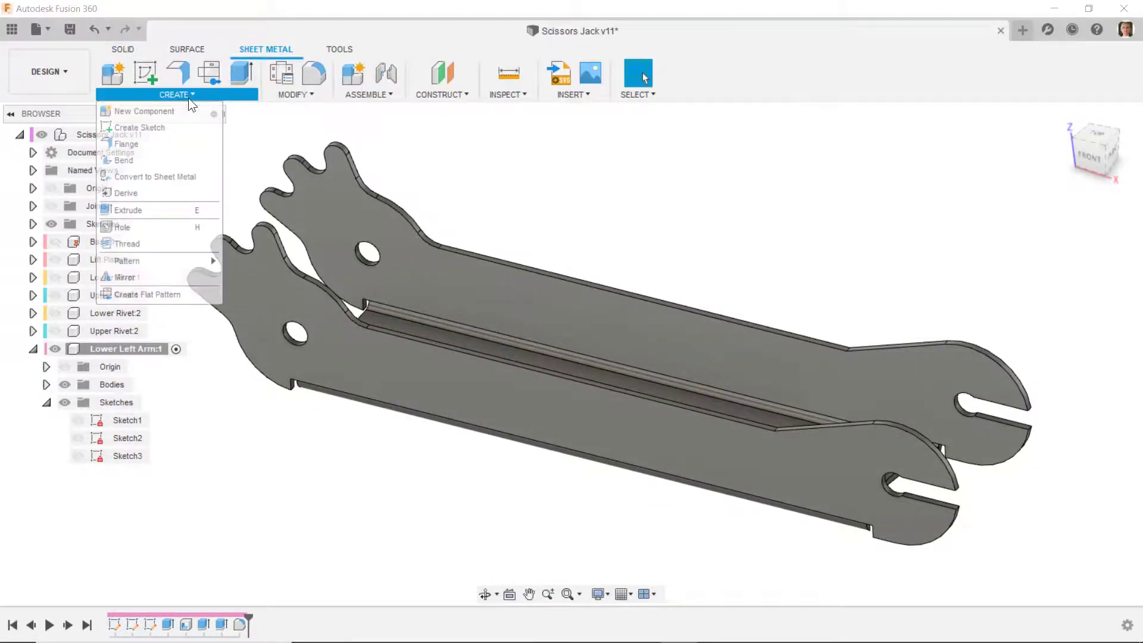
pyautogui.click(151, 176)
pyautogui.click(619, 363)
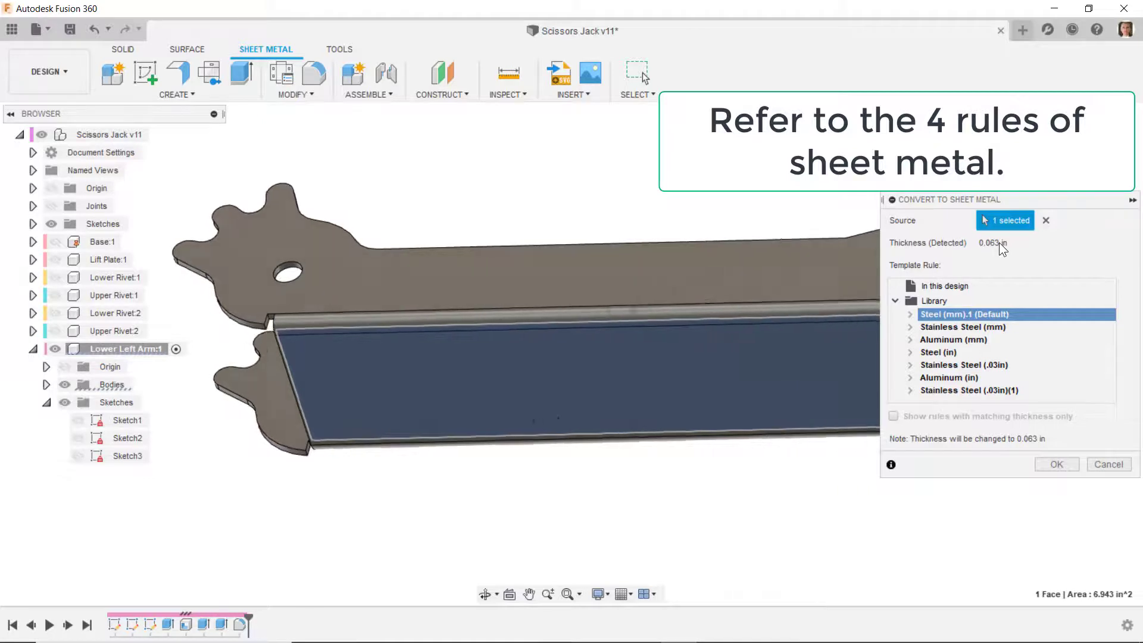
pyautogui.click(933, 354)
pyautogui.click(1054, 464)
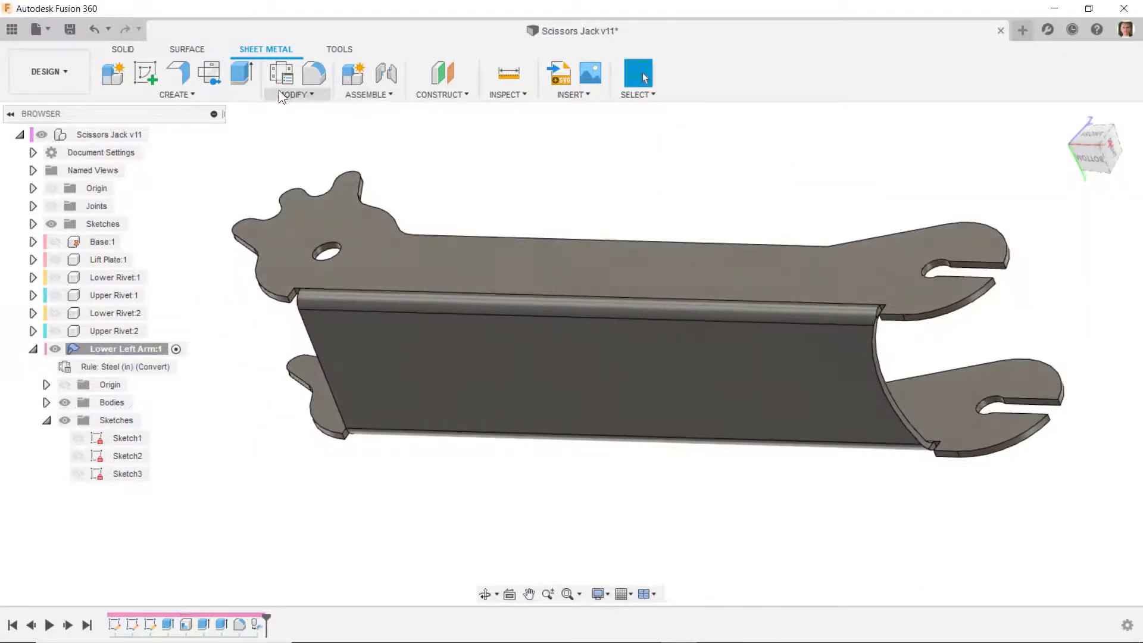
# - Try to create a flat pattern of the Lower Left Arm with its outer web face as the stationary face
pyautogui.click(212, 75)
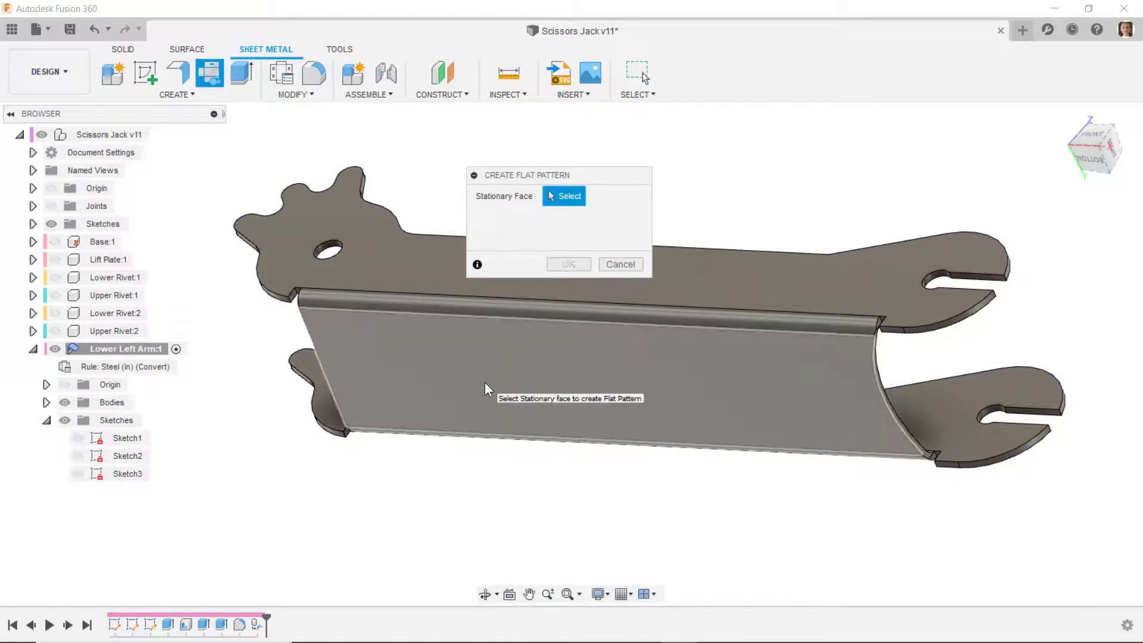
pyautogui.click(488, 389)
pyautogui.click(567, 266)
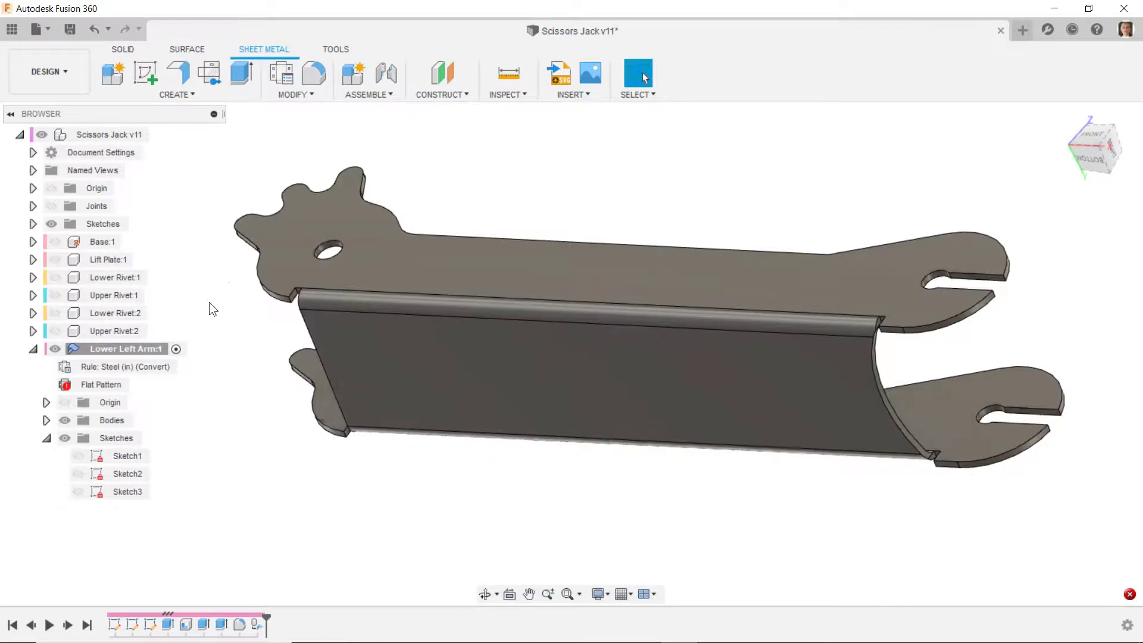
# - Open Sketch3 of the Lower Left Arm for editing at the relief rectangle by the slotted end
pyautogui.keyDown('shift'); pyautogui.moveTo(225, 277); pyautogui.dragTo(846, 466, button='middle'); pyautogui.keyUp('shift')
pyautogui.scroll(5, 370, 496)
pyautogui.scroll(-5, 370, 505)
pyautogui.scroll(-8, 819, 469)
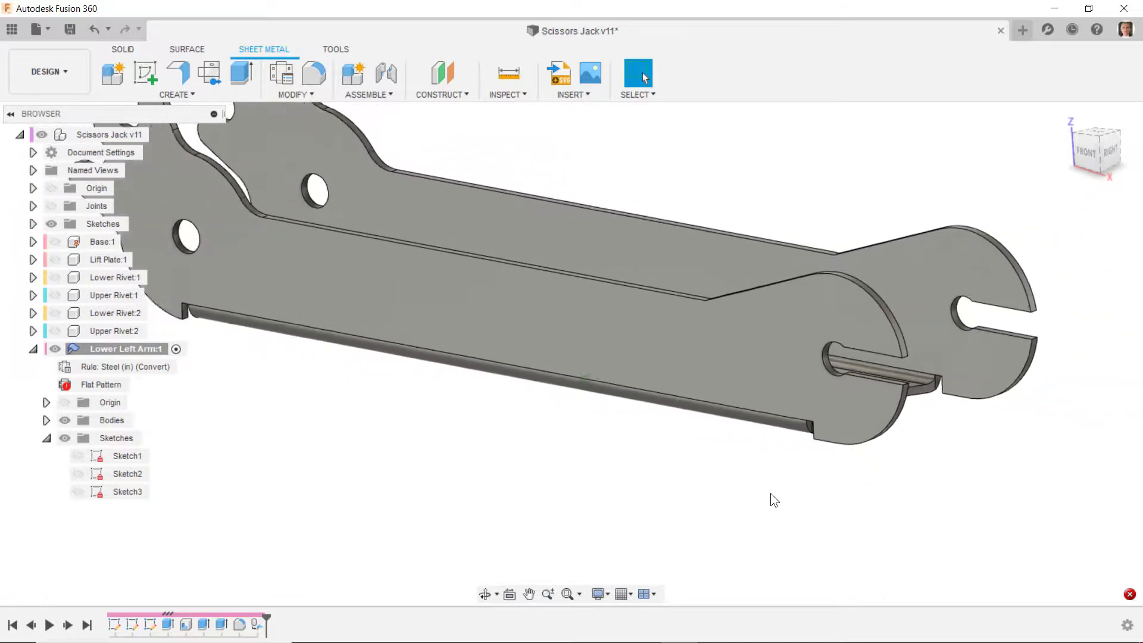
pyautogui.scroll(5, 810, 452)
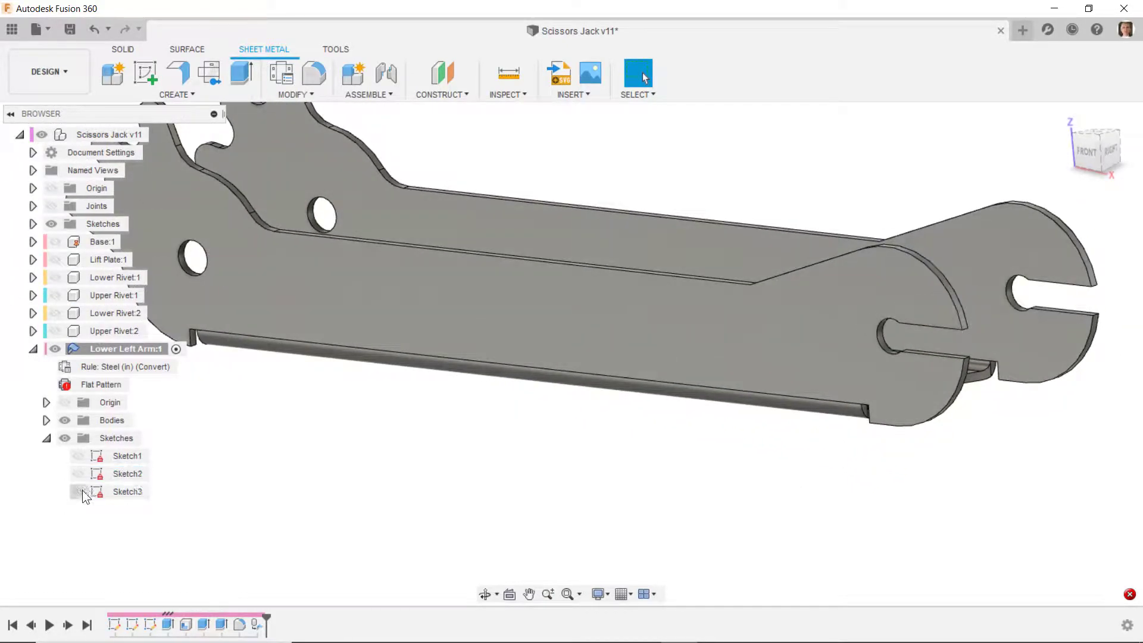
pyautogui.rightClick(124, 492)
pyautogui.click(172, 299)
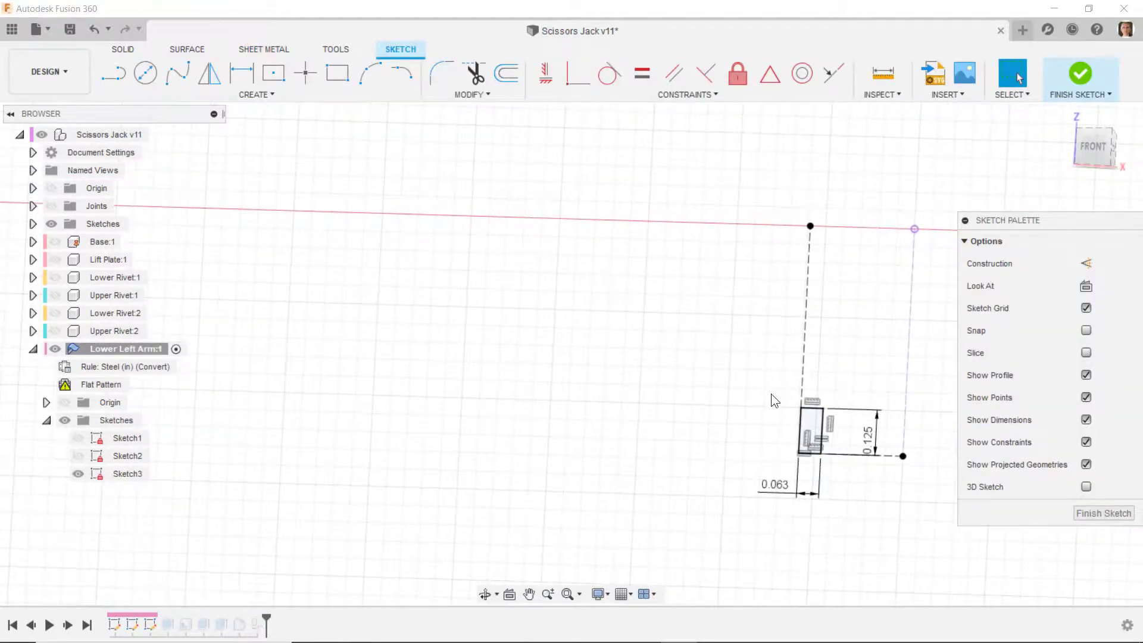
pyautogui.scroll(5, 798, 441)
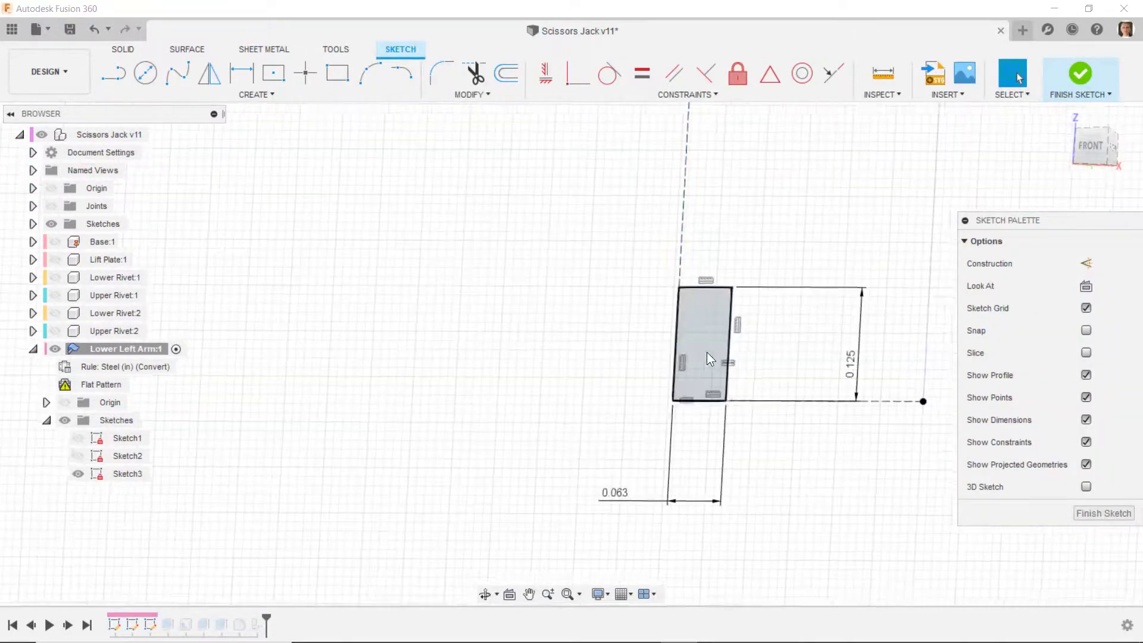
pyautogui.scroll(-5, 679, 361)
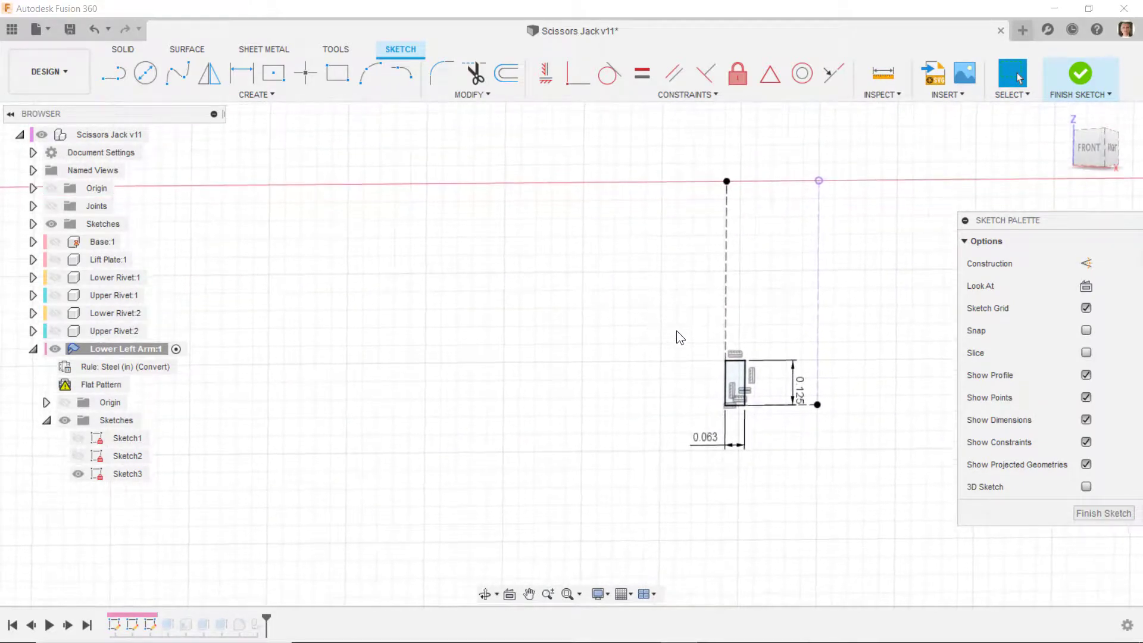
pyautogui.click(725, 306)
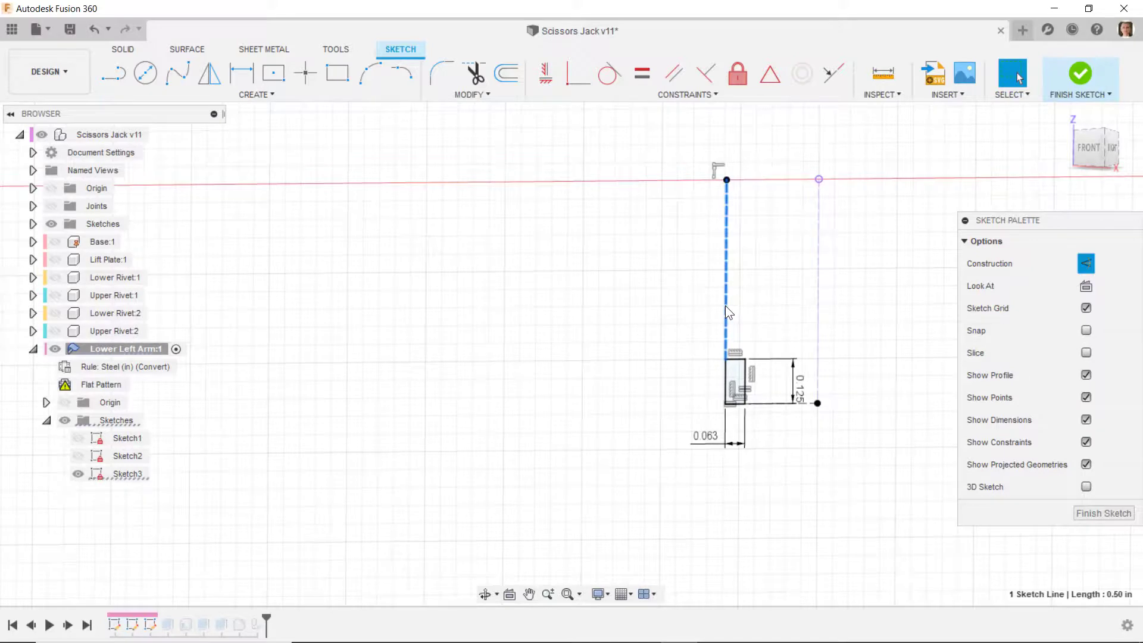
pyautogui.press('Delete')
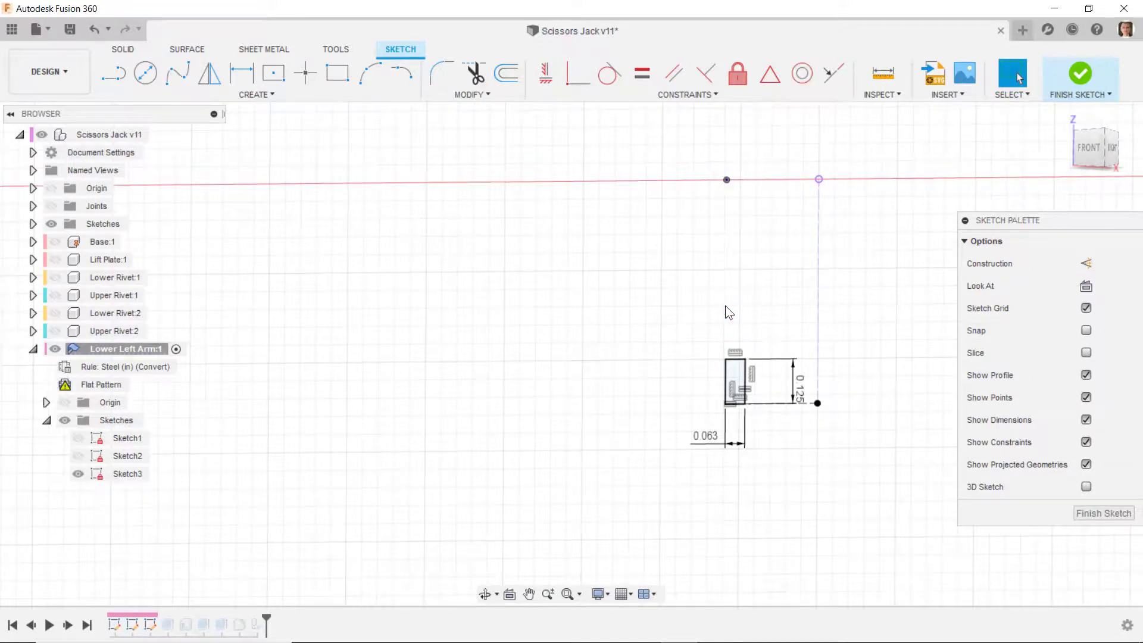
pyautogui.click(727, 372)
pyautogui.click(698, 379)
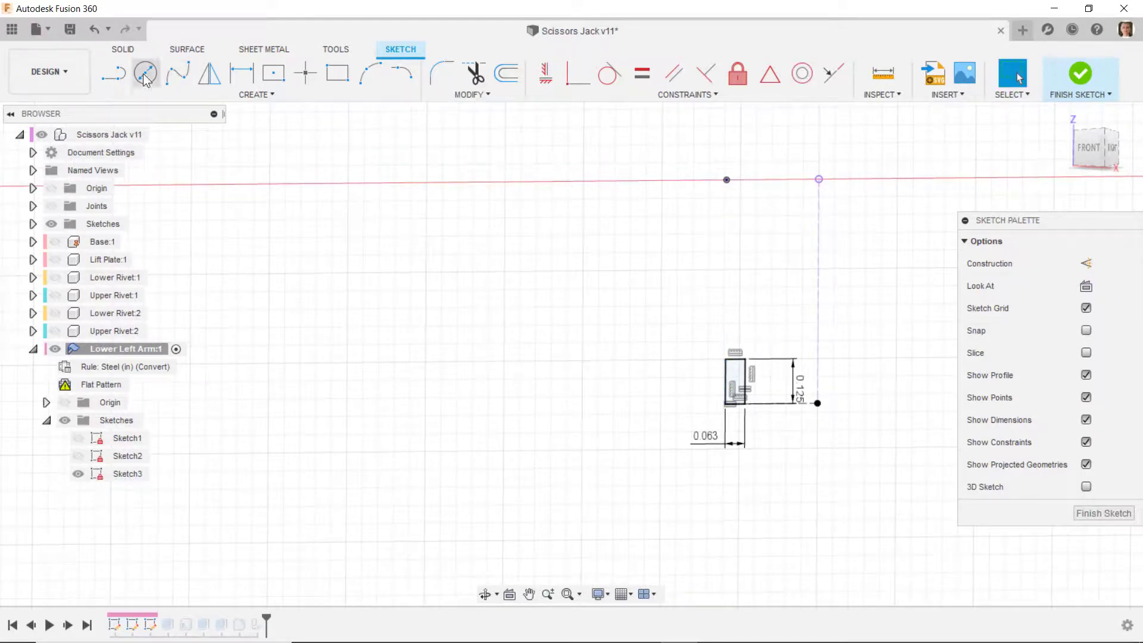
pyautogui.click(89, 35)
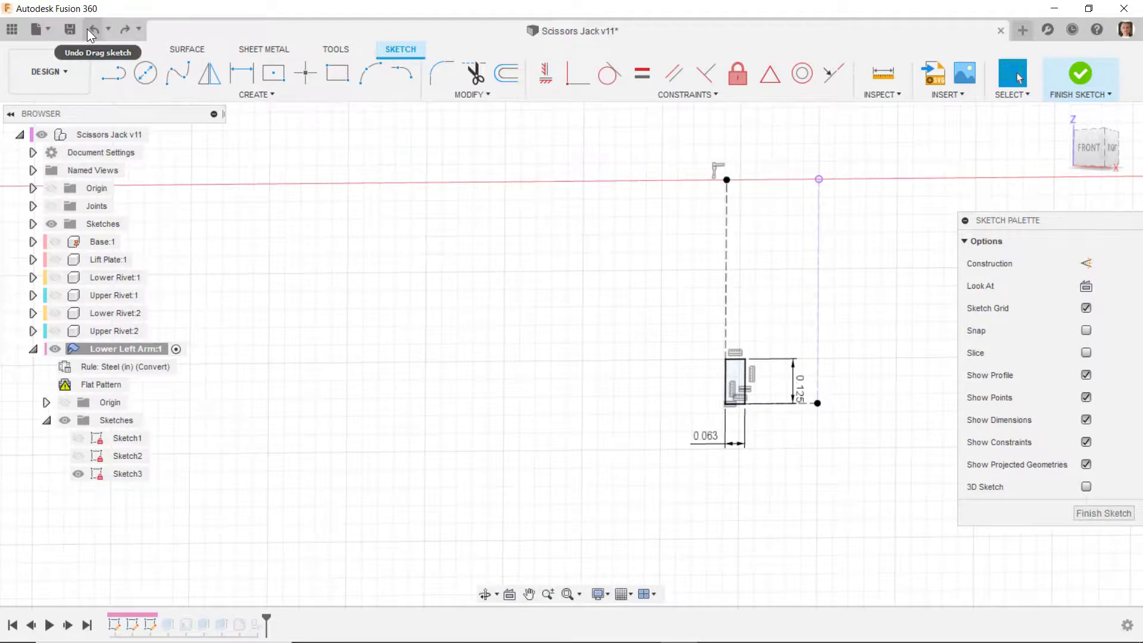
# - Delete the horizontal and vertical construction lines that position the slotted-end relief rectangle in Sketch3
pyautogui.scroll(5, 767, 432)
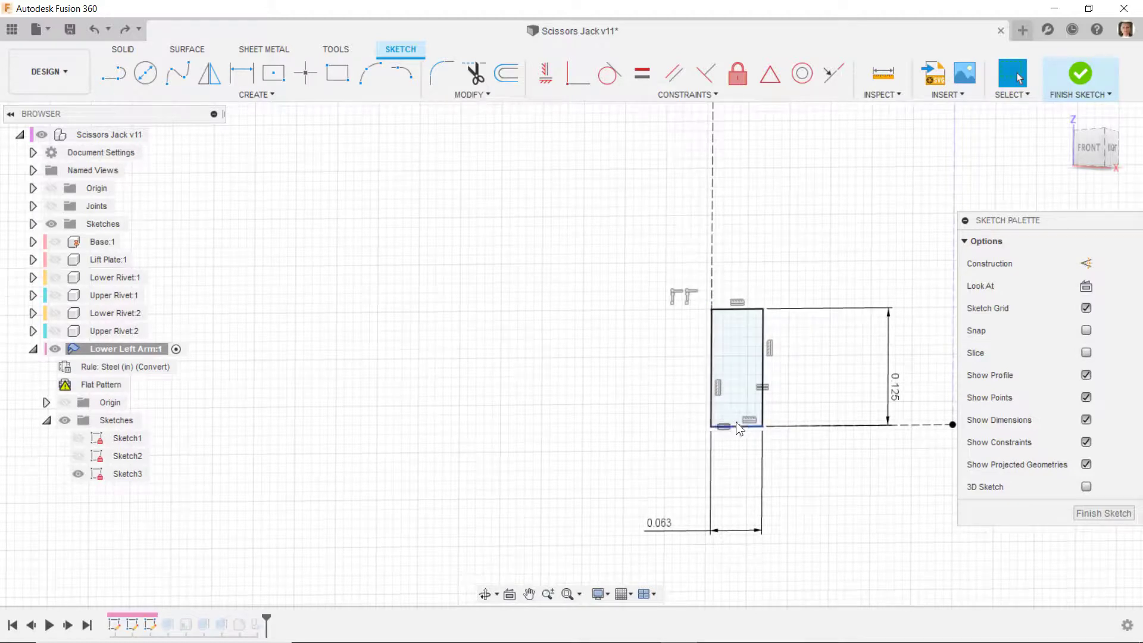
pyautogui.scroll(-1, 734, 420)
pyautogui.click(893, 424)
pyautogui.press('Delete')
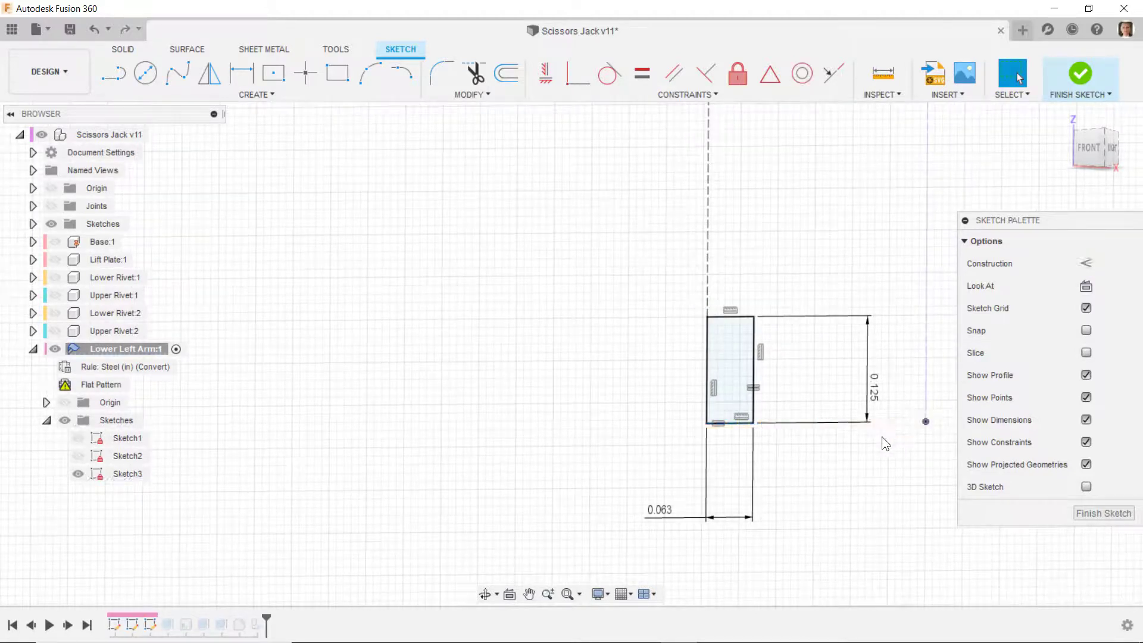
pyautogui.click(708, 278)
pyautogui.press('Delete')
pyautogui.click(739, 423)
pyautogui.click(643, 393)
# - Delete the coincident constraint at the sketch point above the relief rectangle and move the freed rectangle away from the slotted end
pyautogui.scroll(-1, 655, 411)
pyautogui.scroll(-3, 665, 448)
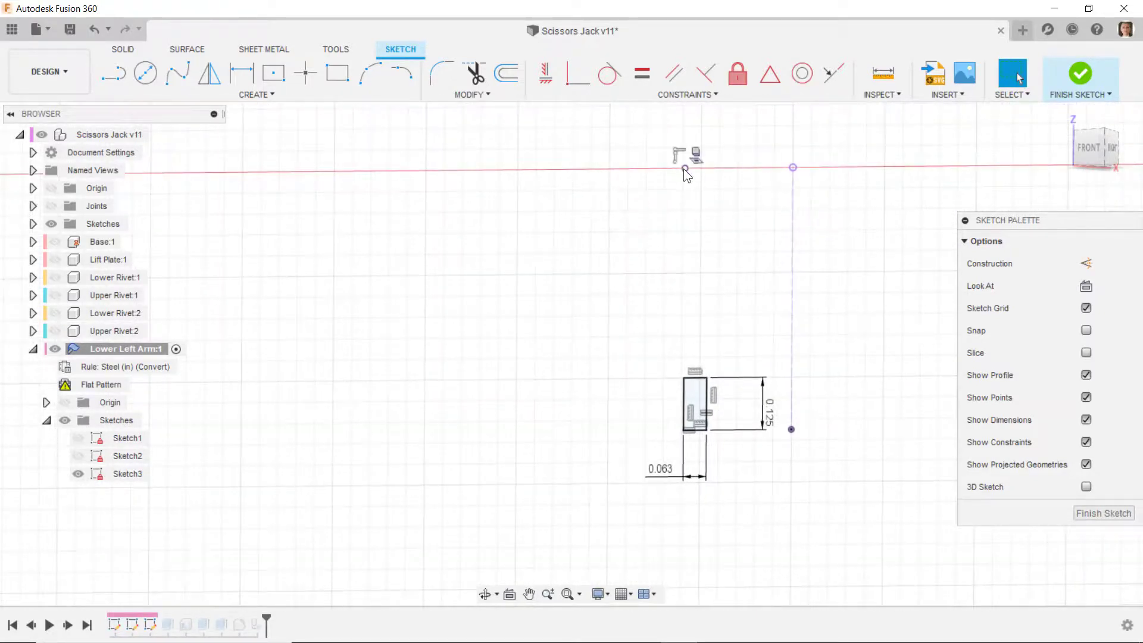
pyautogui.click(684, 169)
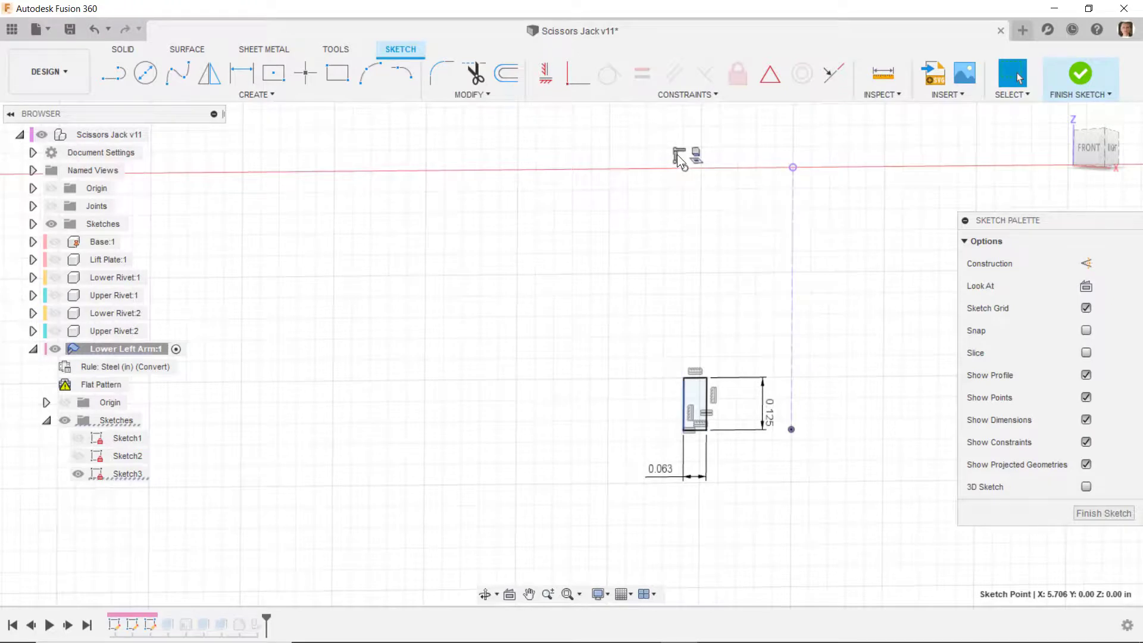
pyautogui.click(677, 155)
pyautogui.press('Delete')
pyautogui.moveTo(683, 396); pyautogui.dragTo(644, 398)
pyautogui.scroll(2, 716, 447)
pyautogui.scroll(-2, 635, 292)
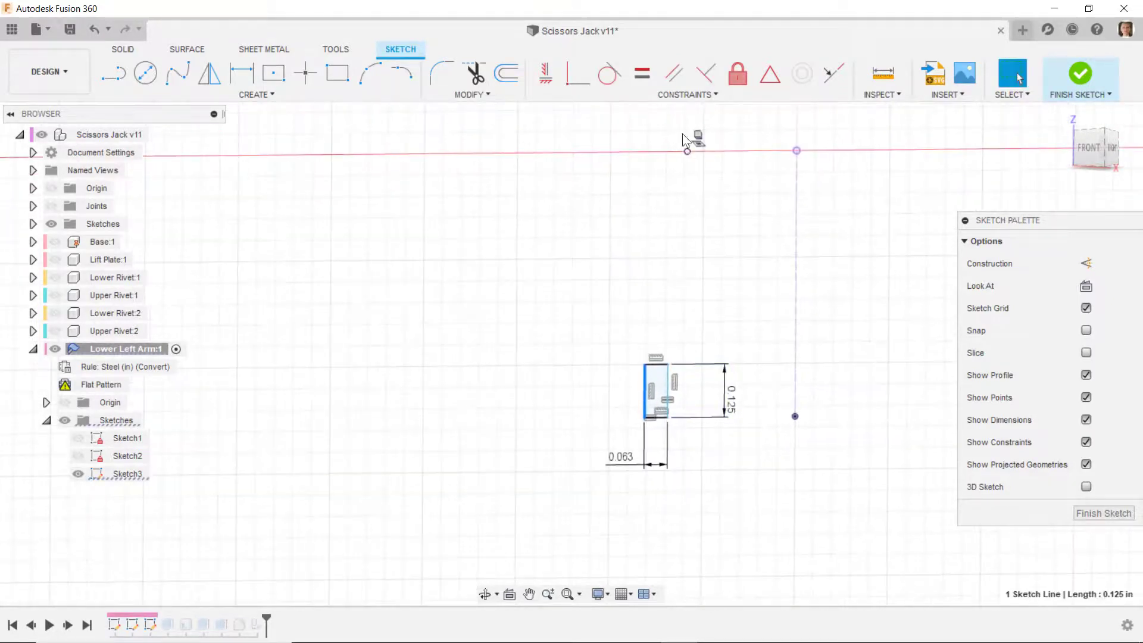
pyautogui.click(573, 79)
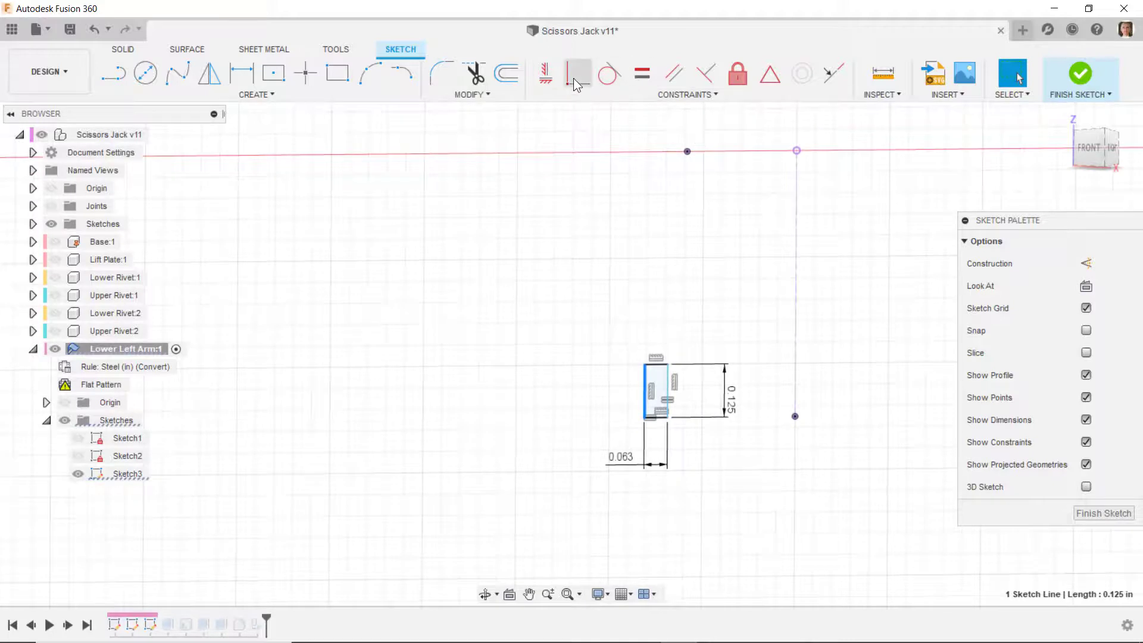
pyautogui.click(687, 152)
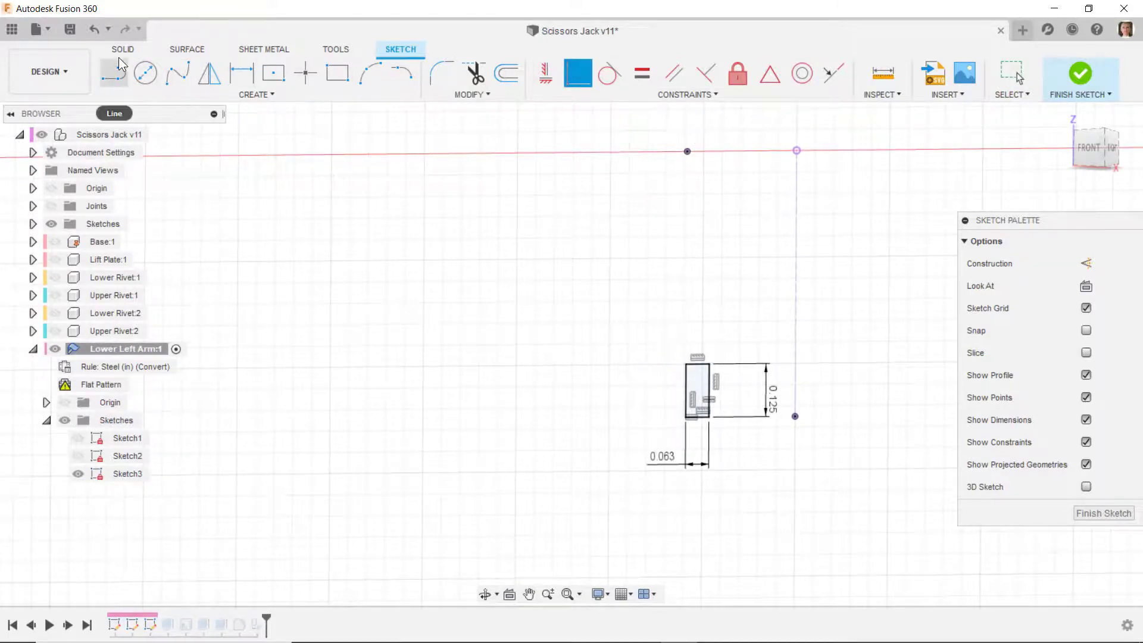
pyautogui.click(94, 31)
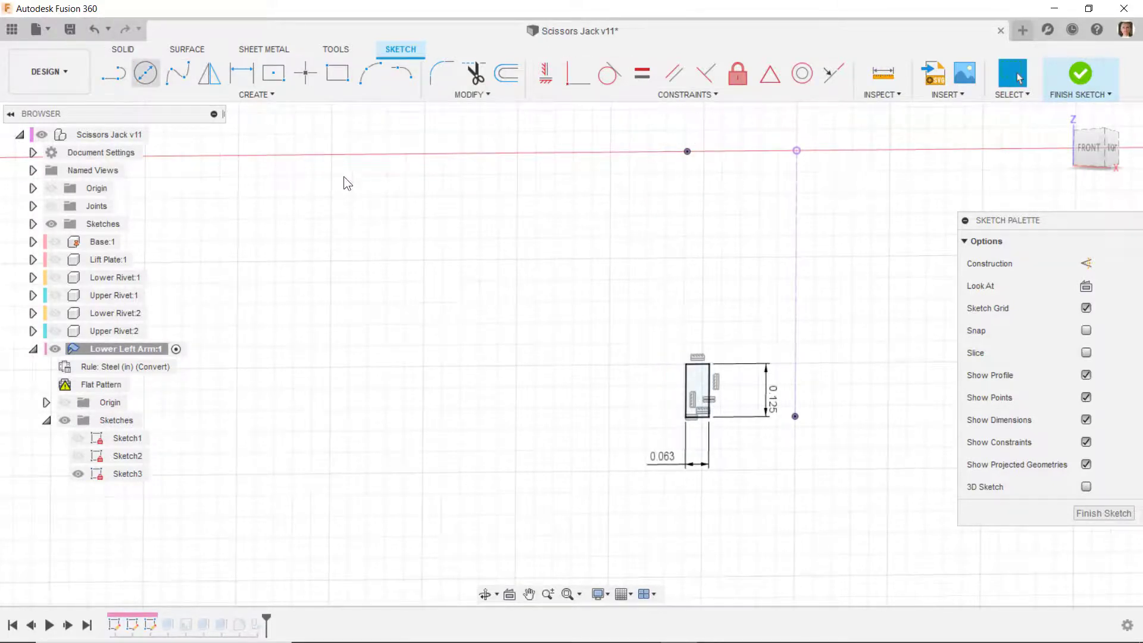
pyautogui.click(94, 30)
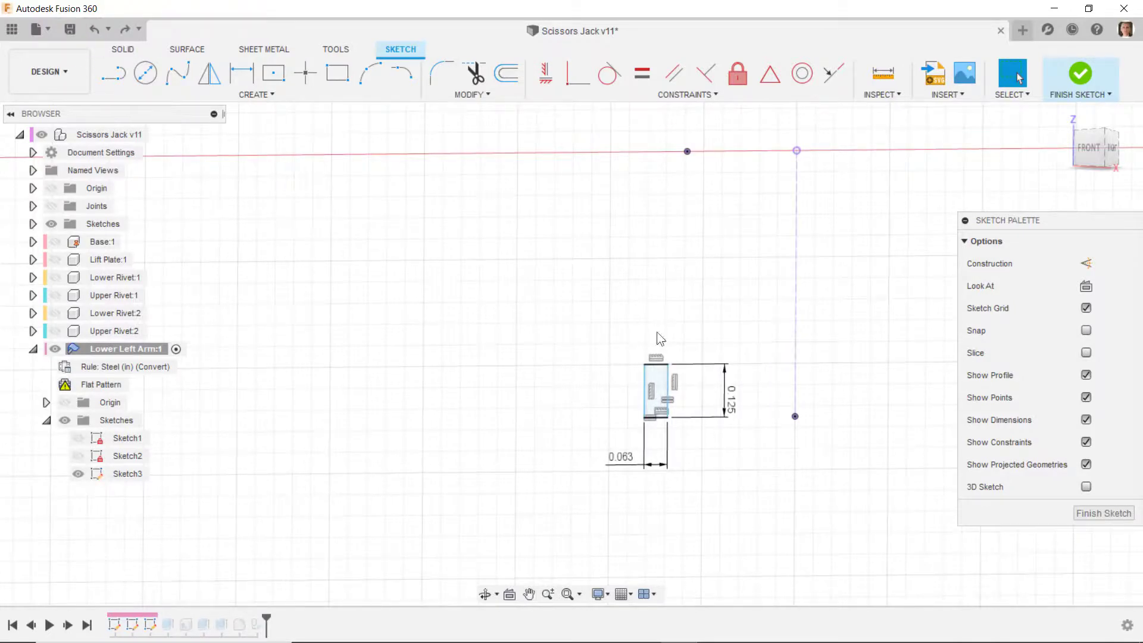
# - Make the relief rectangle's edge nearest the slotted end coincident with the sketch point on the axis above it
pyautogui.scroll(2, 639, 221)
pyautogui.click(577, 74)
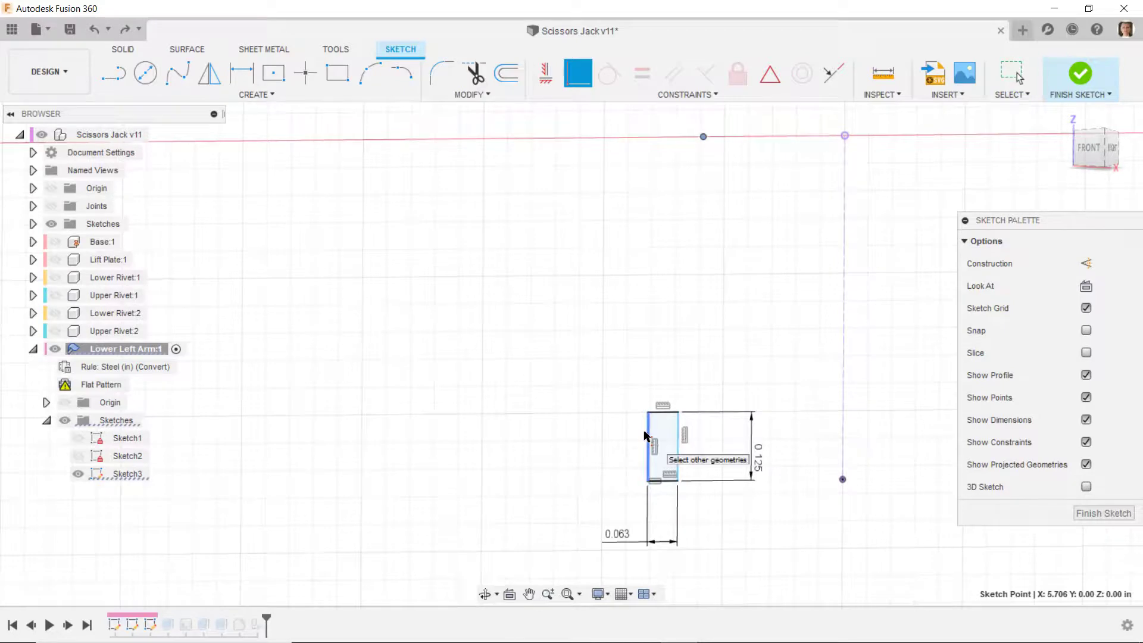
pyautogui.click(677, 435)
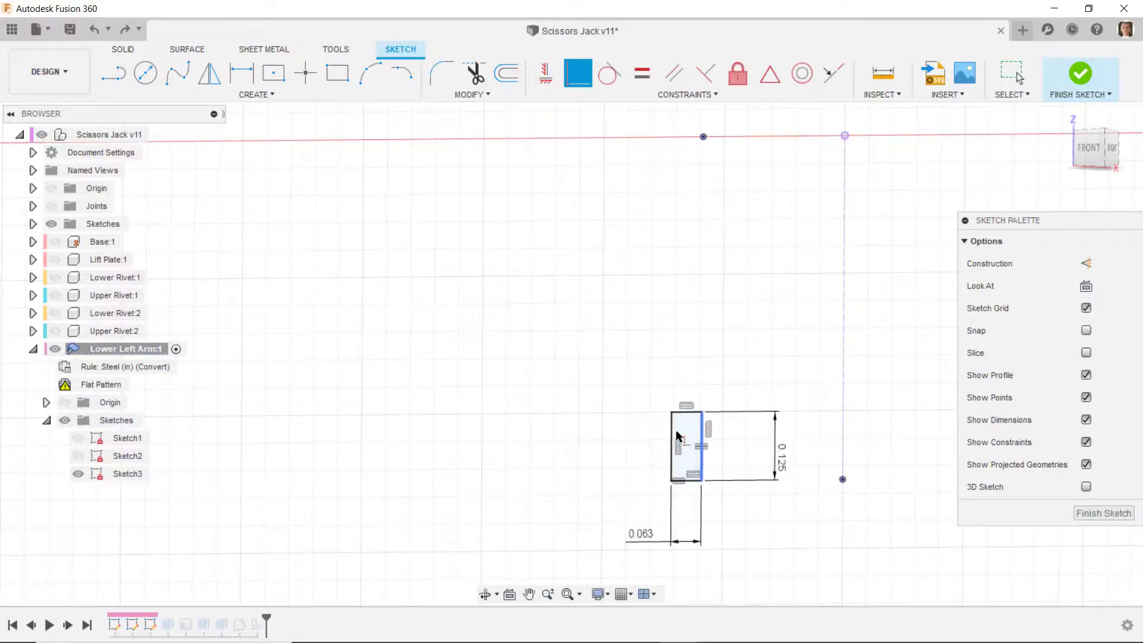
# - Draw one line from the axis point down to the rectangle's upper corner and another from its lower corner to the projected endpoint
pyautogui.click(113, 74)
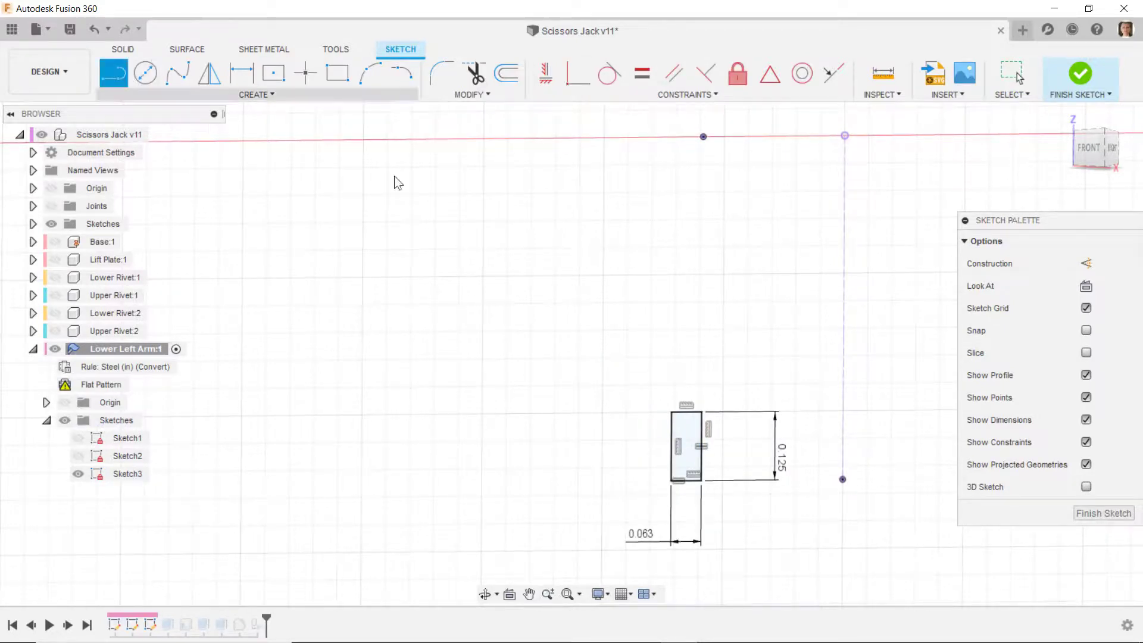
pyautogui.click(703, 137)
pyautogui.click(702, 412)
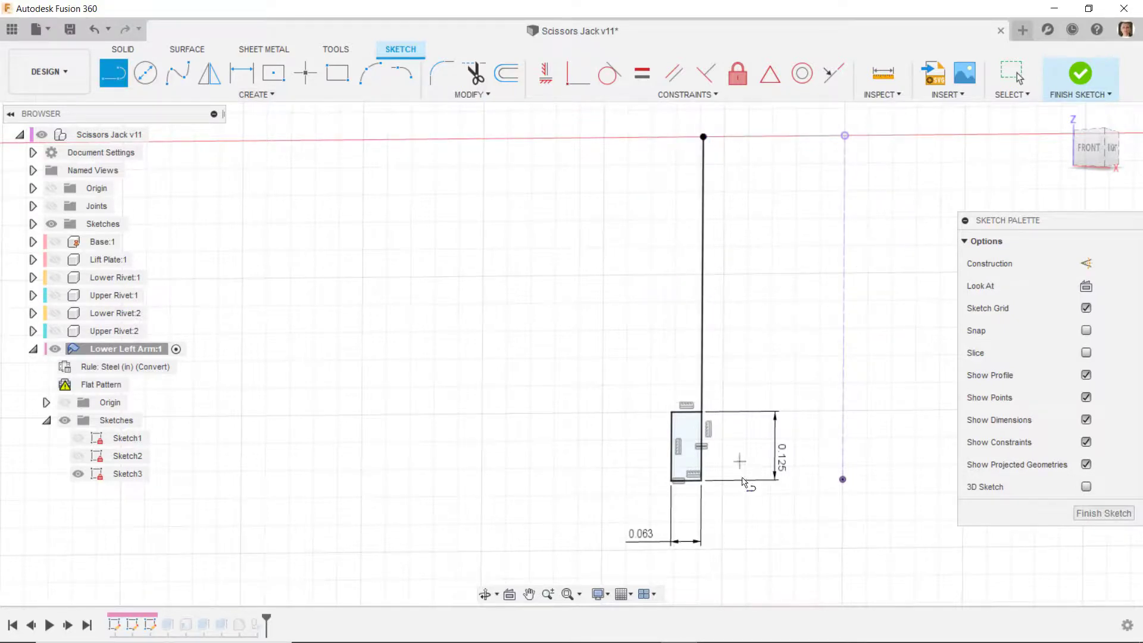
pyautogui.click(702, 480)
pyautogui.click(842, 480)
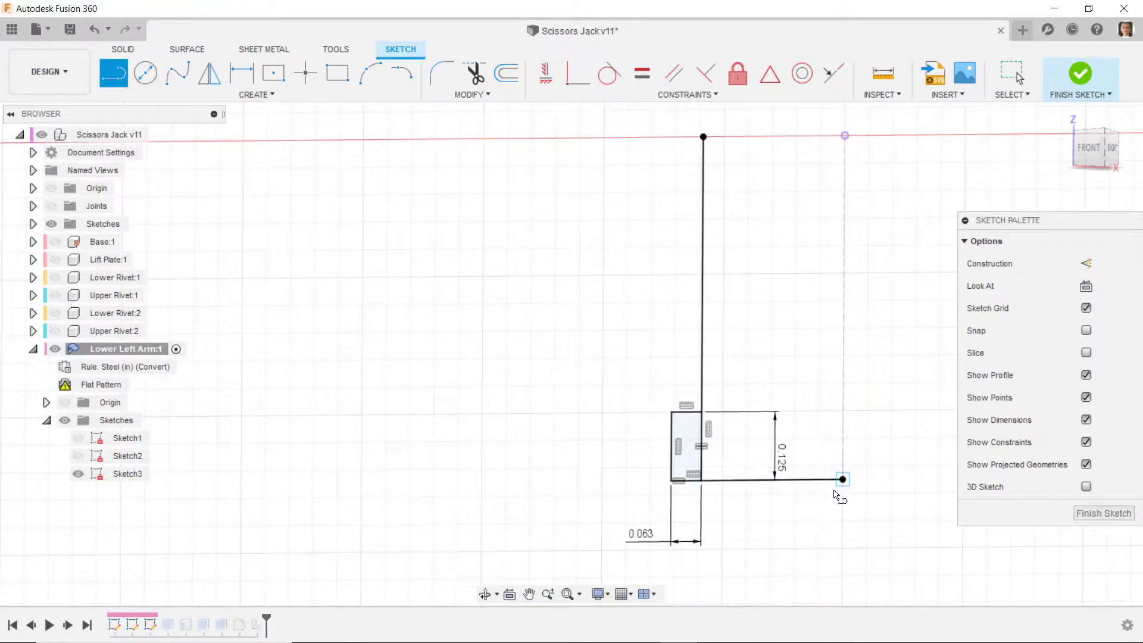
pyautogui.press('Escape')
# - Convert the new horizontal and vertical lines to construction geometry and finish Sketch3
pyautogui.click(777, 416)
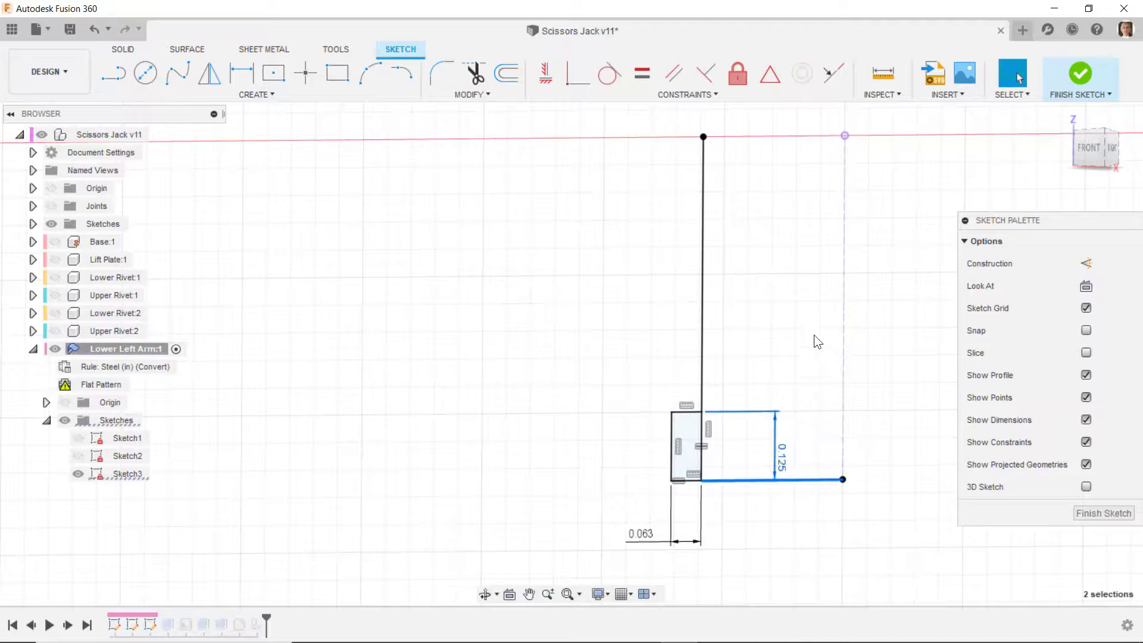
pyautogui.rightClick(836, 330)
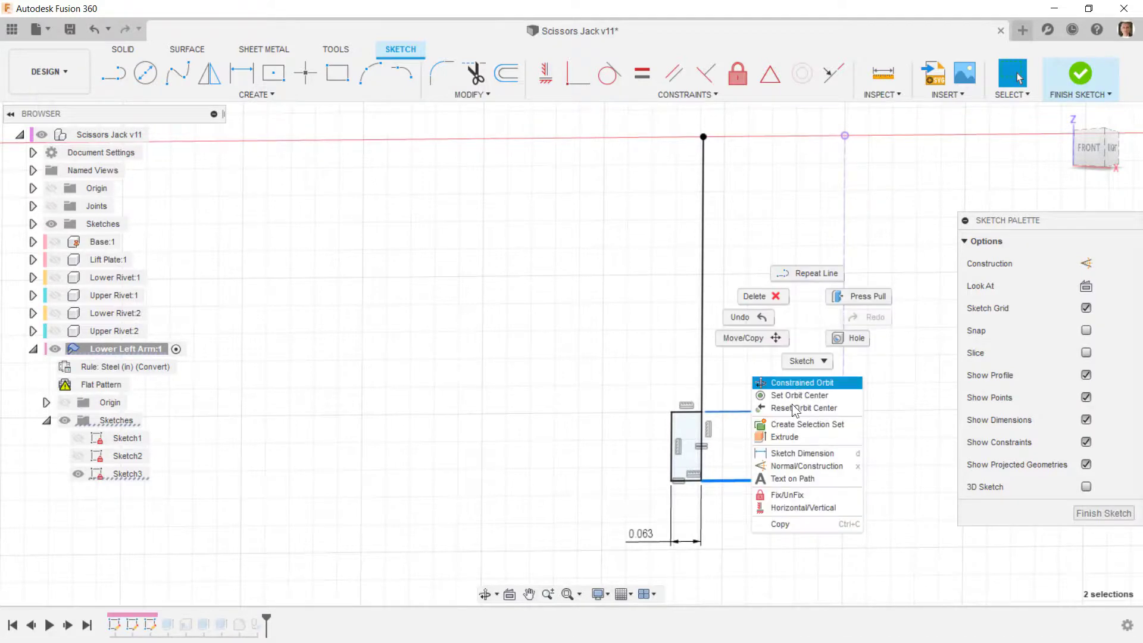
pyautogui.click(787, 383)
pyautogui.click(701, 272)
pyautogui.click(1085, 262)
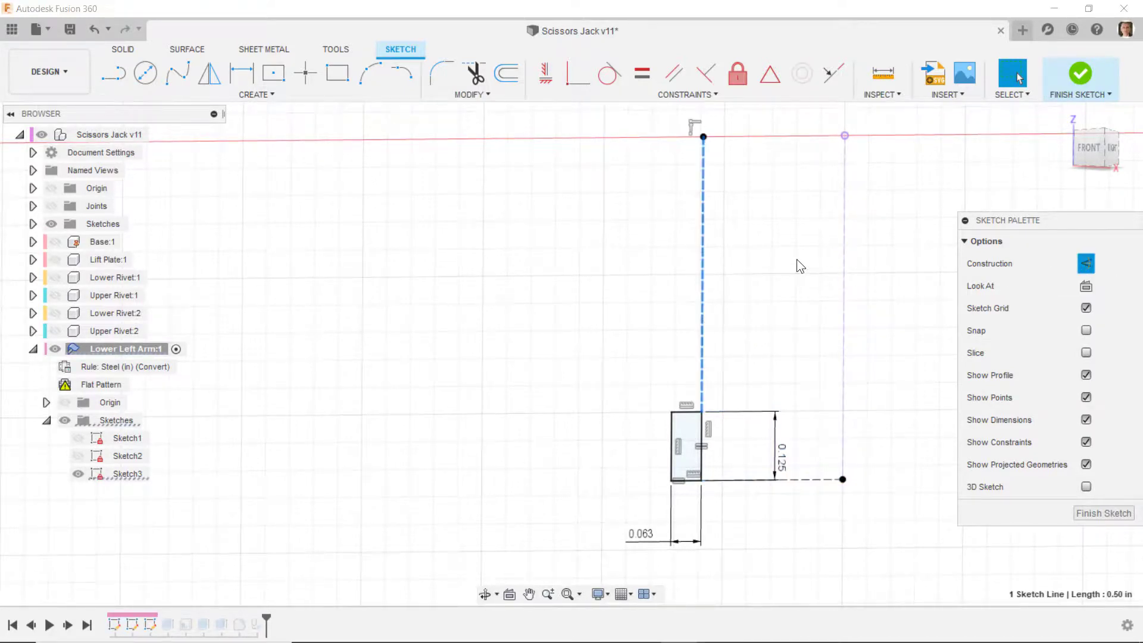
pyautogui.click(1078, 81)
# - Delete the ConvertToSheetMetal1 feature from the Lower Left Arm's history
pyautogui.moveTo(459, 456)
pyautogui.keyDown('shift'); pyautogui.mouseDown(button='middle')
pyautogui.moveTo(554, 440)
pyautogui.moveTo(576, 424)
pyautogui.moveTo(622, 435)
pyautogui.moveTo(623, 471)
pyautogui.moveTo(670, 456)
pyautogui.moveTo(598, 455)
pyautogui.moveTo(592, 467)
pyautogui.moveTo(527, 429)
pyautogui.moveTo(442, 453)
pyautogui.moveTo(453, 425)
pyautogui.moveTo(125, 421)
pyautogui.moveTo(228, 409)
pyautogui.moveTo(159, 417)
pyautogui.moveTo(102, 390)
pyautogui.mouseUp(button='middle'); pyautogui.keyUp('shift')
pyautogui.click(137, 384)
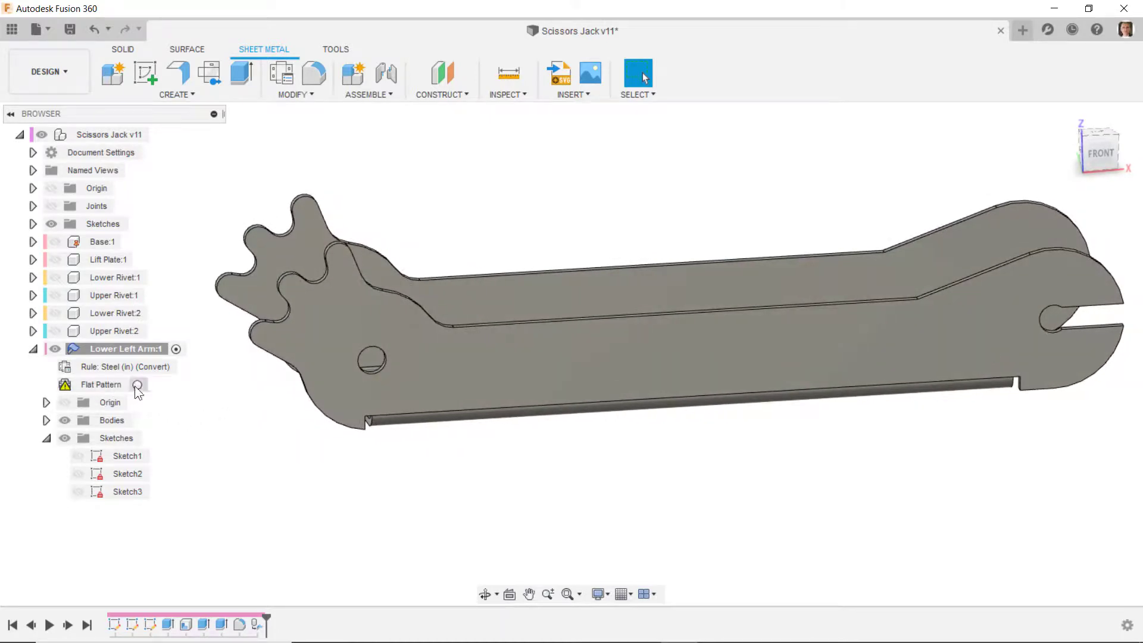
pyautogui.hotkey('ctrl', 'z')
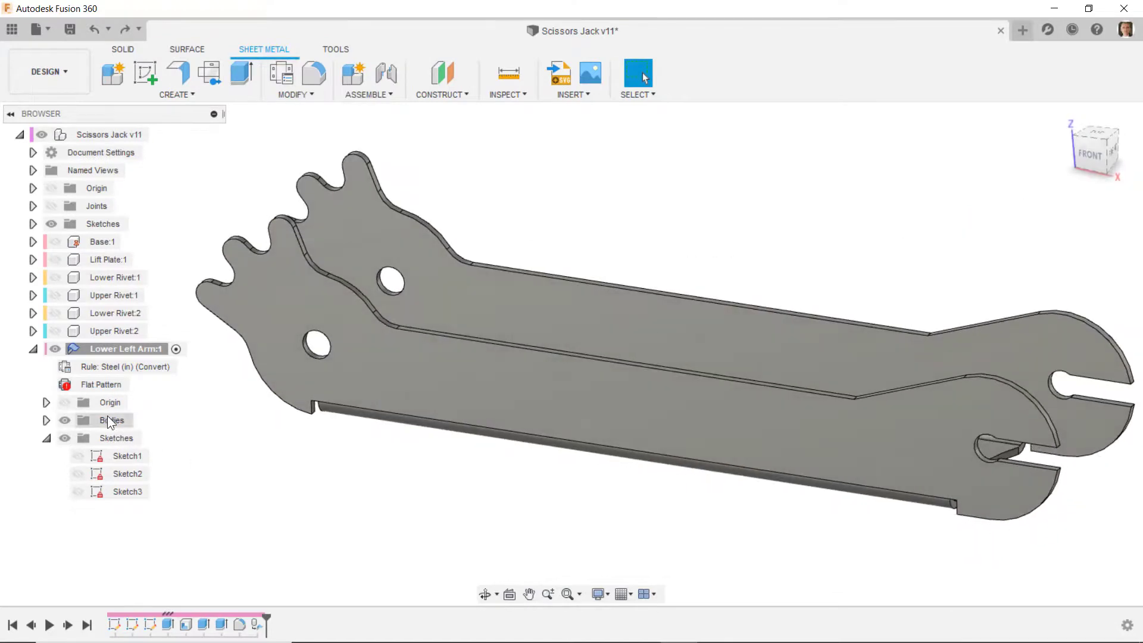
pyautogui.rightClick(256, 626)
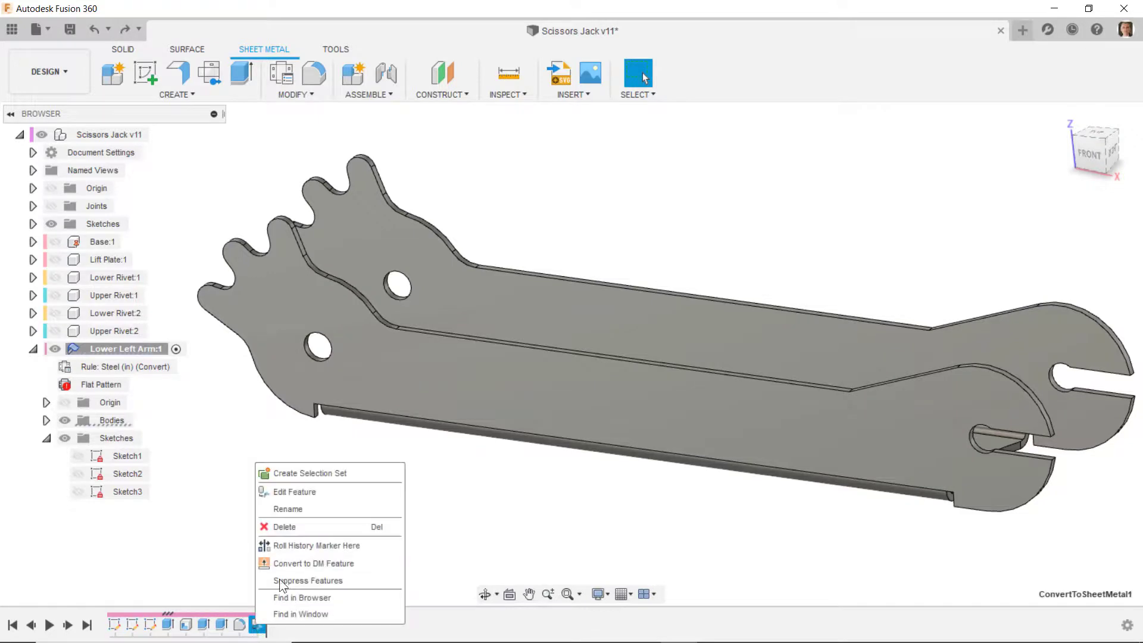
pyautogui.click(285, 527)
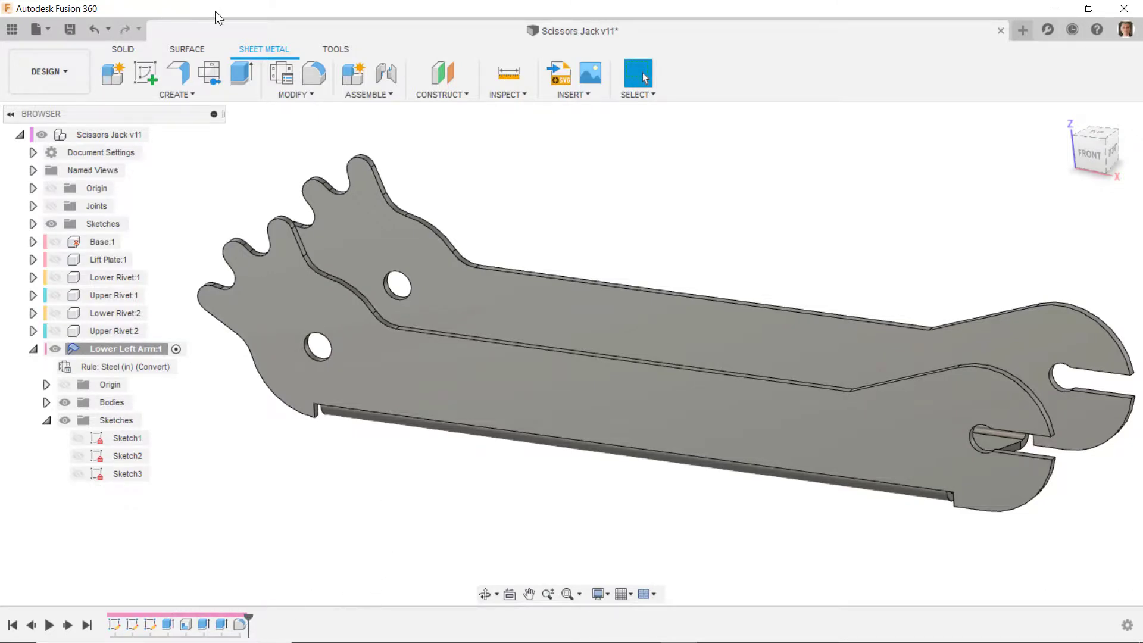
# - Convert the Lower Left Arm body to sheet metal again from its outer web face
pyautogui.click(186, 93)
pyautogui.click(163, 176)
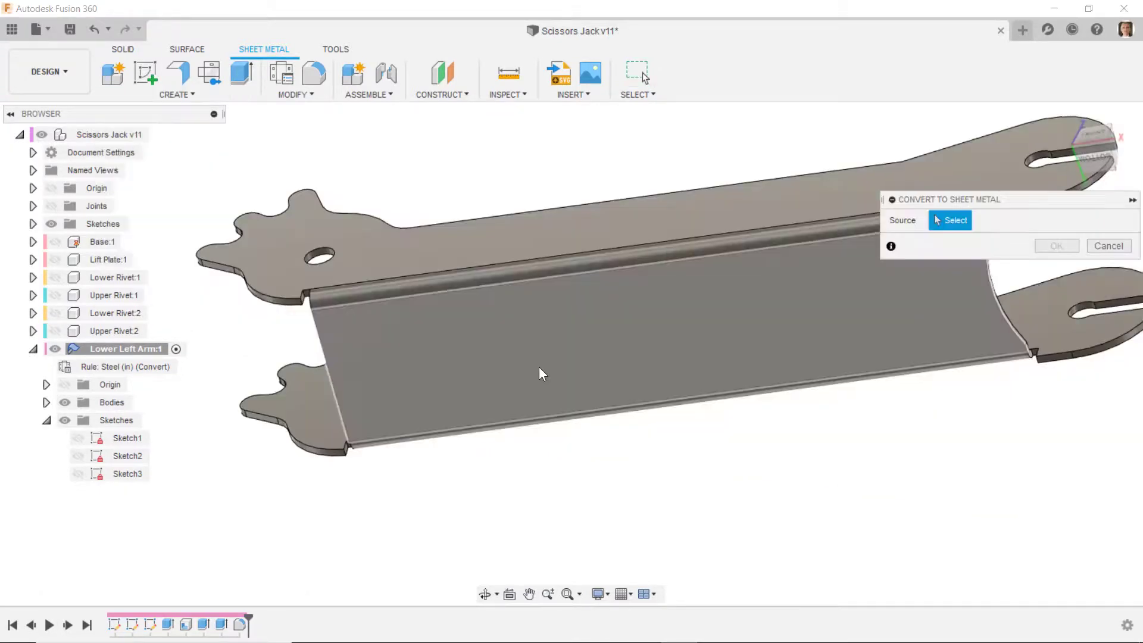
pyautogui.click(888, 323)
pyautogui.click(1057, 266)
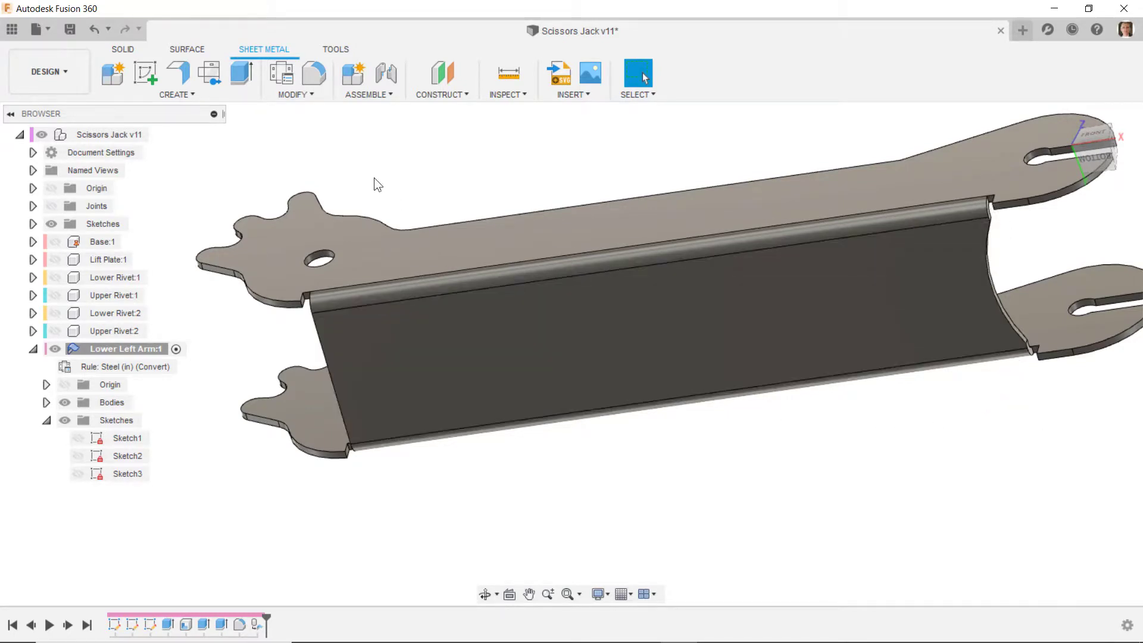
# - Create a flat pattern of the Lower Left Arm with the outer web face as the stationary face
pyautogui.click(223, 82)
pyautogui.click(429, 335)
pyautogui.click(566, 263)
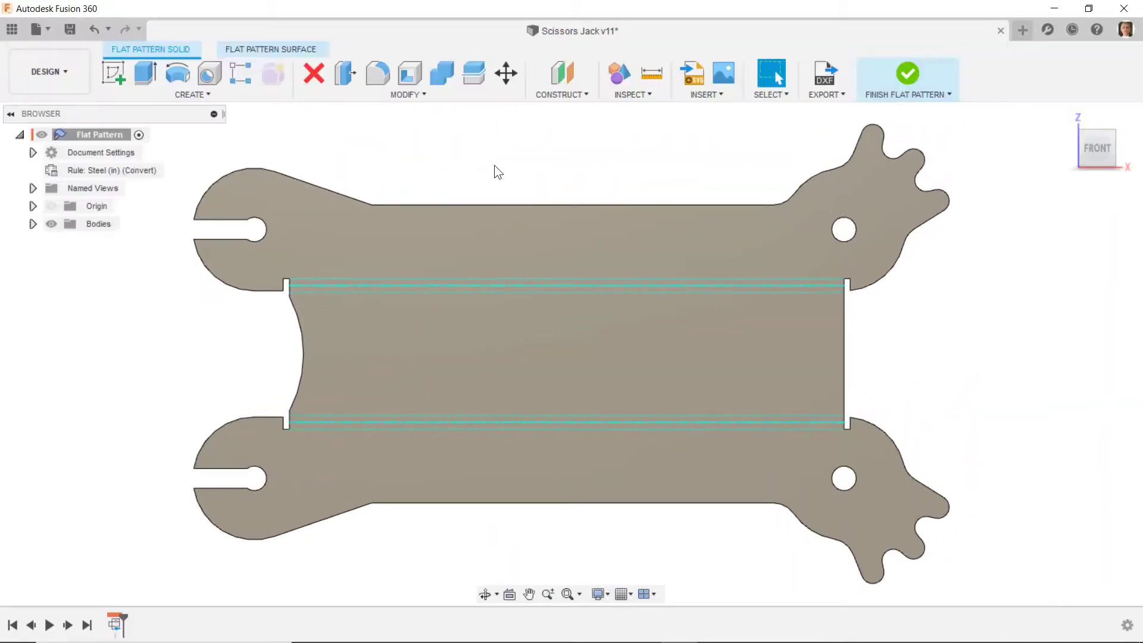
# - Display the flat pattern in the Wireframe visual style and examine the bend lines and bend reliefs at the concave end of the web
pyautogui.scroll(2, 167, 351)
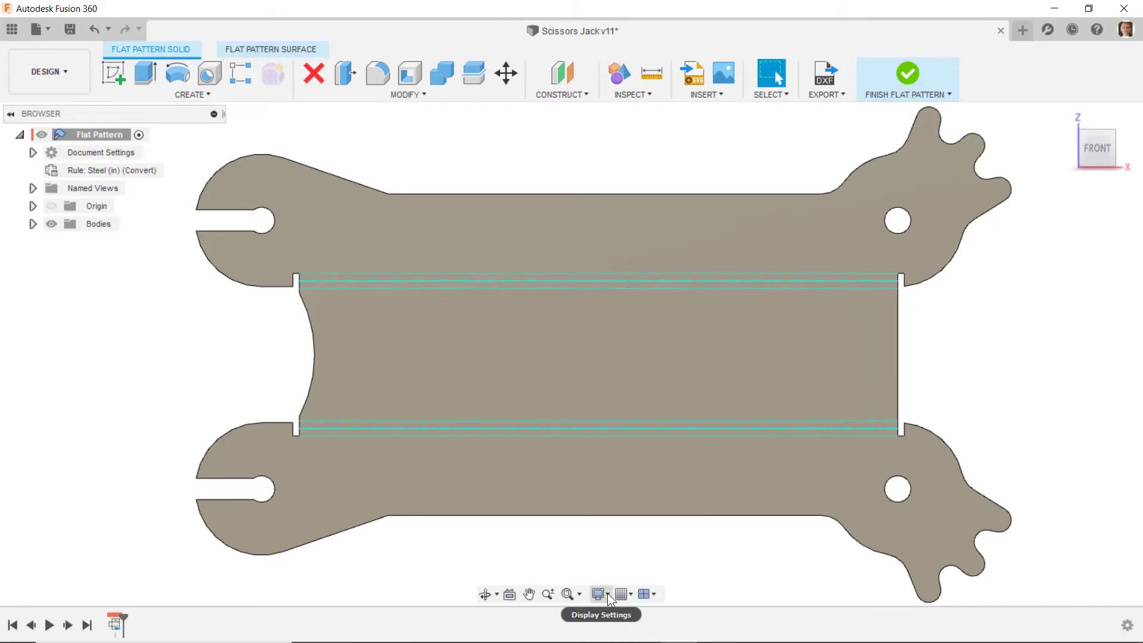
pyautogui.click(607, 594)
pyautogui.moveTo(636, 464)
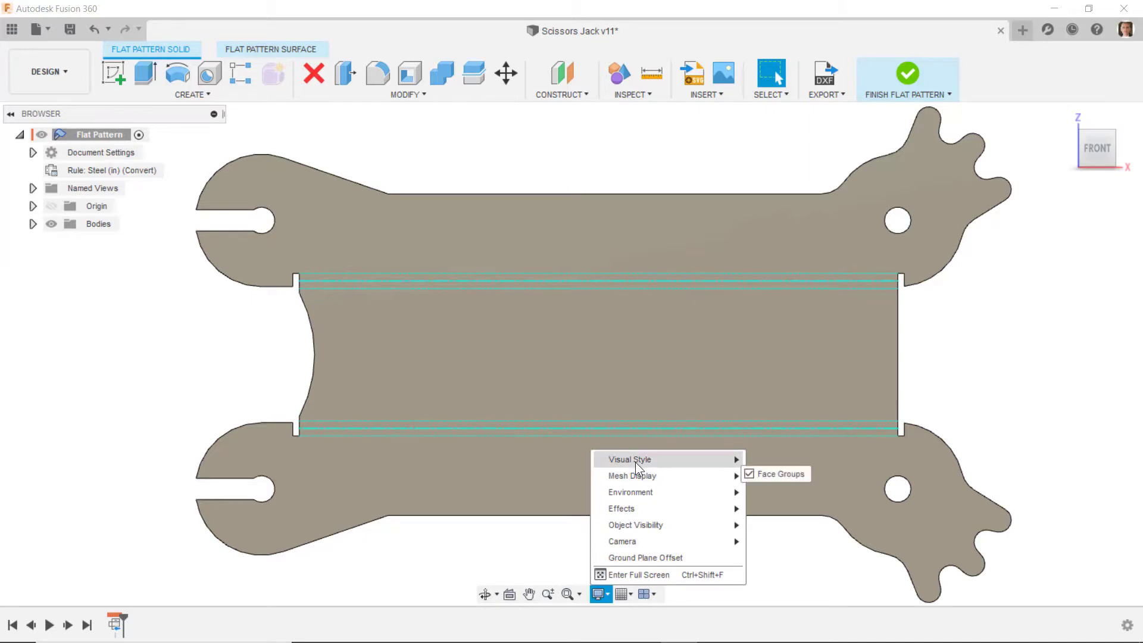
pyautogui.click(795, 540)
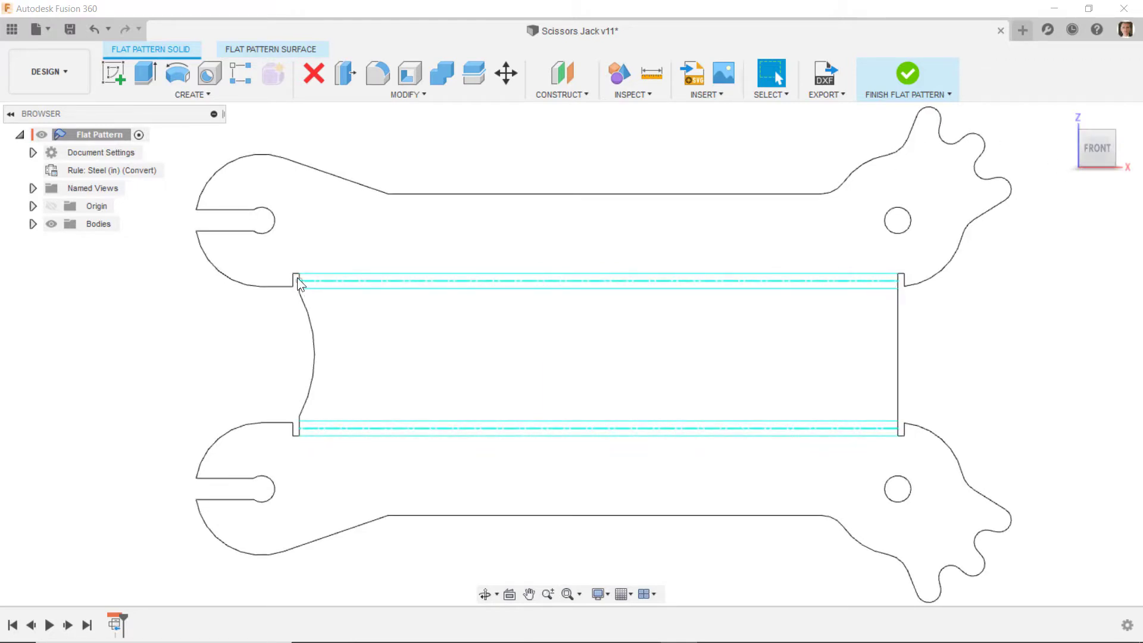
pyautogui.scroll(2, 298, 277)
pyautogui.scroll(3, 266, 524)
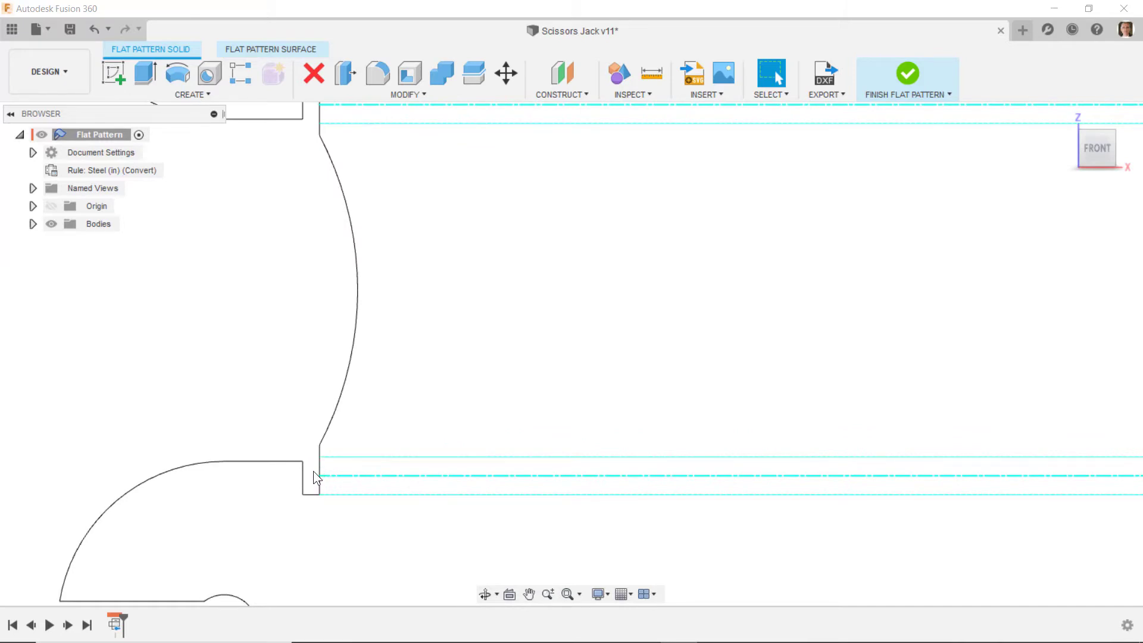
pyautogui.scroll(-6, 318, 465)
pyautogui.scroll(-1, 469, 364)
# - Set the visual style to Shaded with Visible Edges Only and finish the flat pattern
pyautogui.click(599, 593)
pyautogui.moveTo(637, 462)
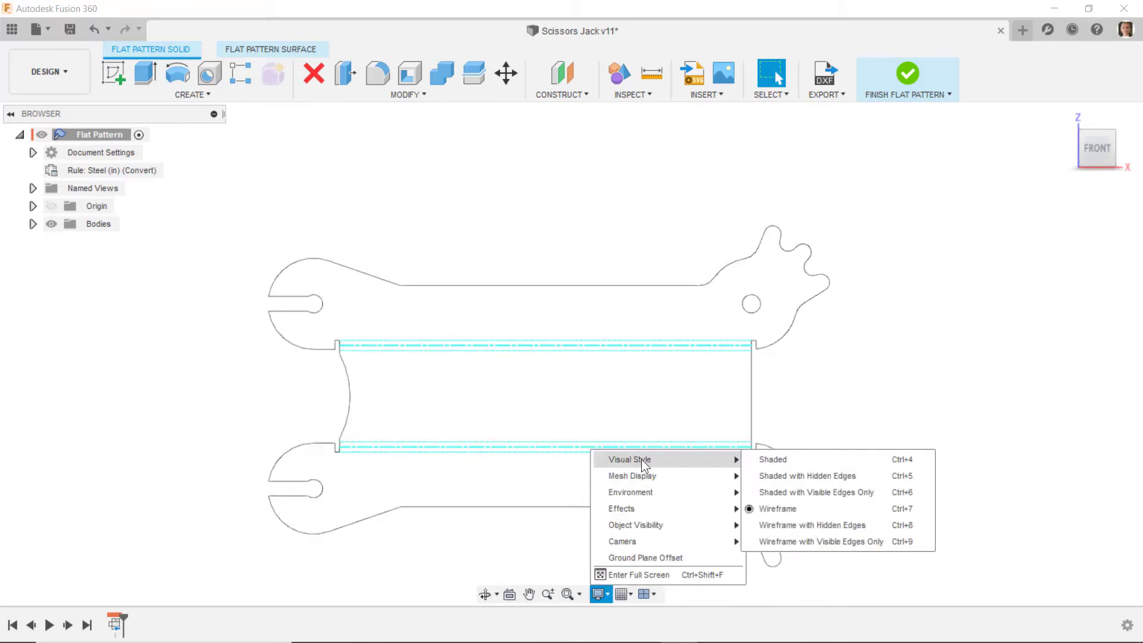
pyautogui.click(783, 488)
pyautogui.click(908, 74)
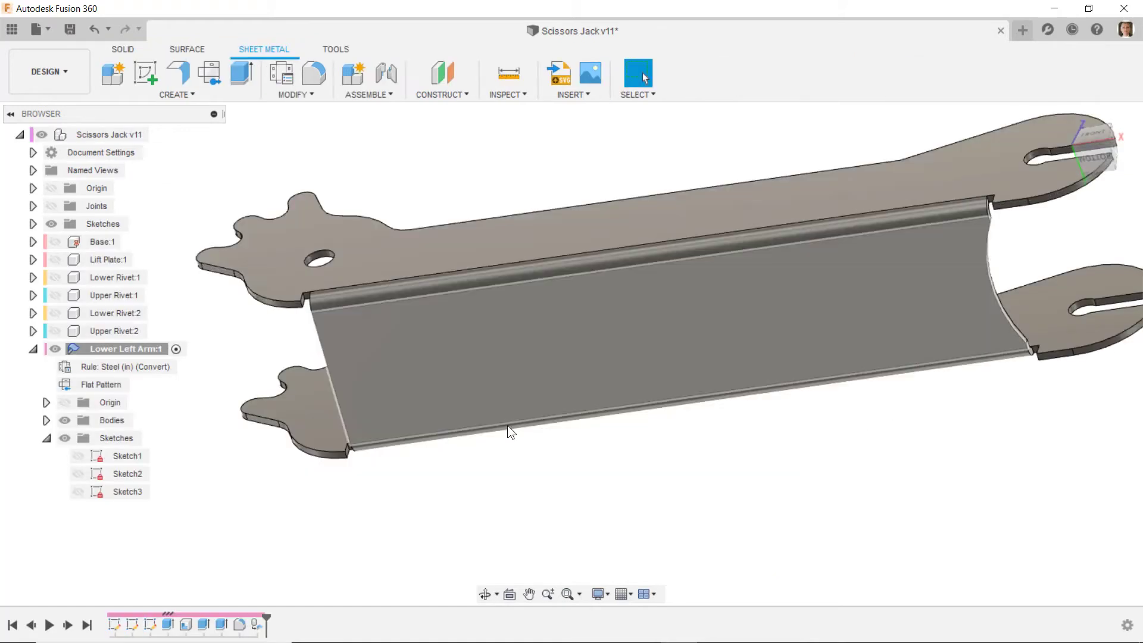
# - Apply a golden-yellow appearance to Body1 of the Lower Left Arm
pyautogui.click(510, 421)
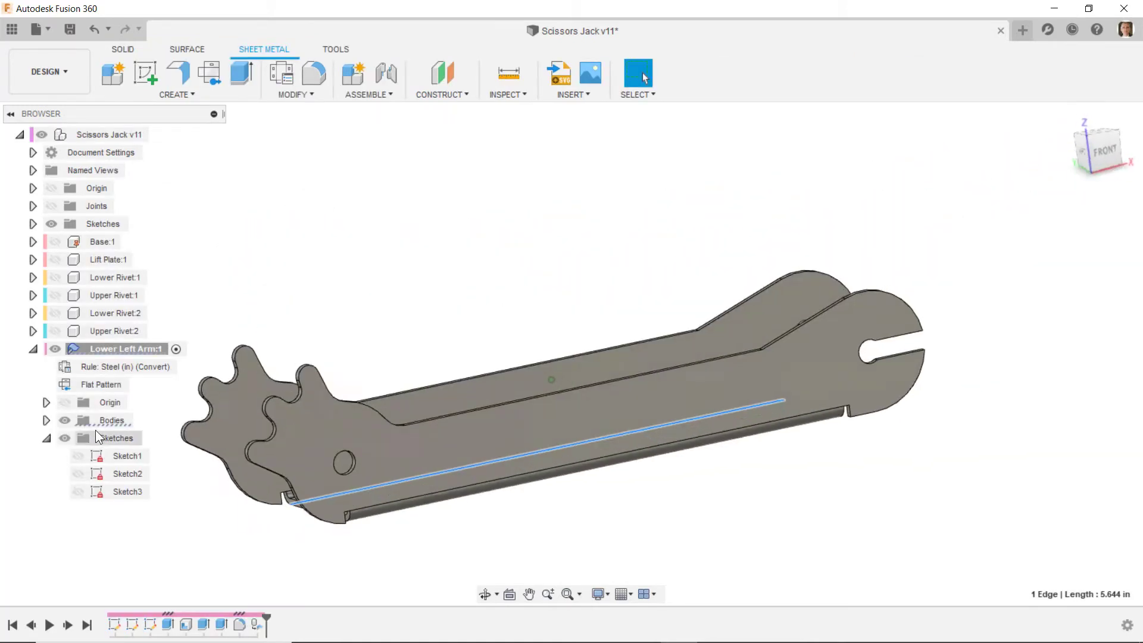
pyautogui.rightClick(105, 422)
pyautogui.click(226, 338)
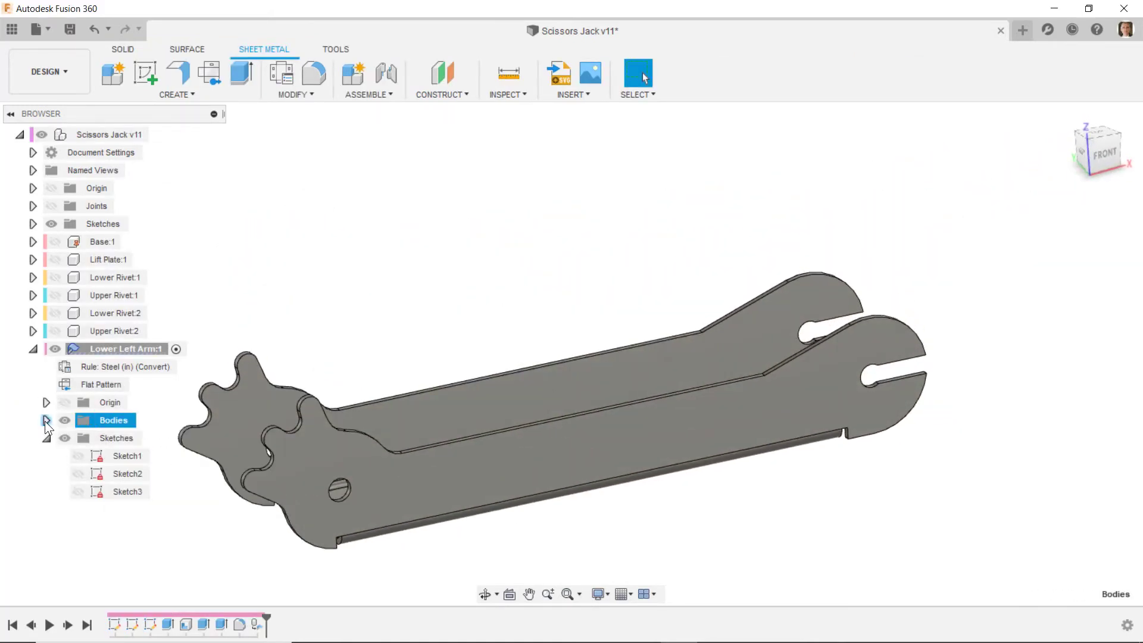
pyautogui.click(46, 420)
pyautogui.rightClick(123, 438)
pyautogui.click(179, 222)
pyautogui.moveTo(859, 191); pyautogui.dragTo(614, 387)
pyautogui.click(1026, 584)
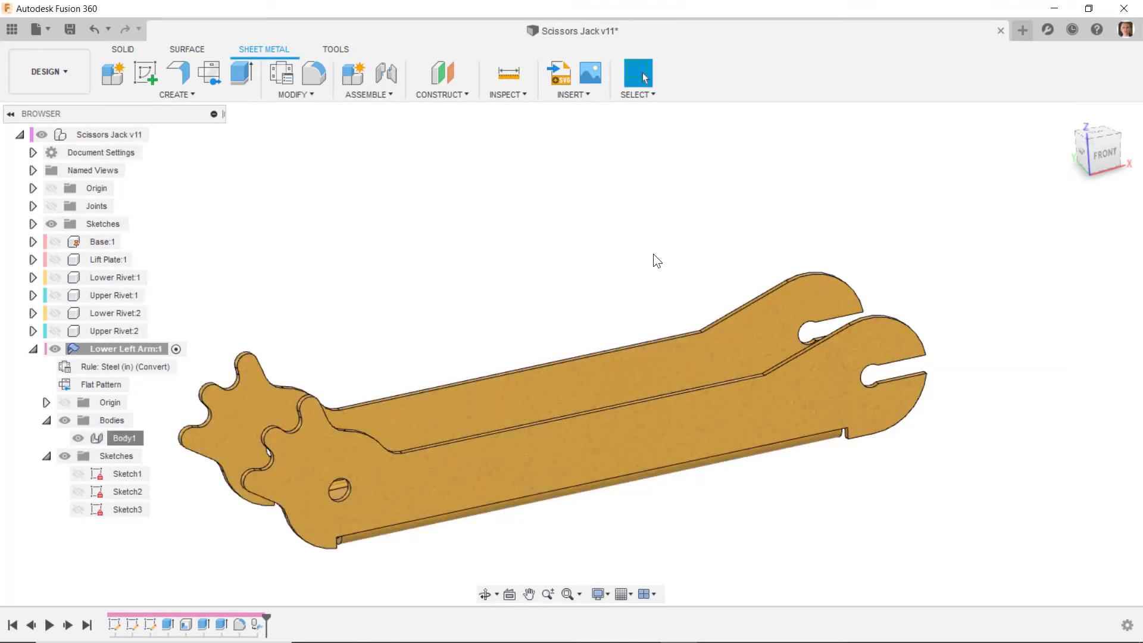
pyautogui.scroll(-1, 645, 266)
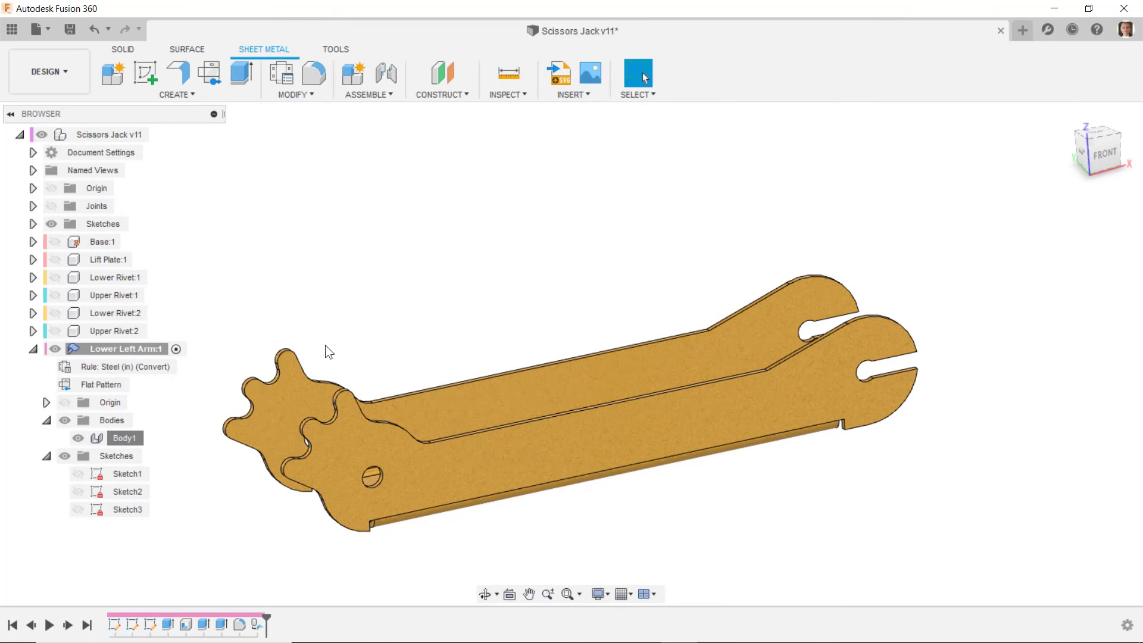